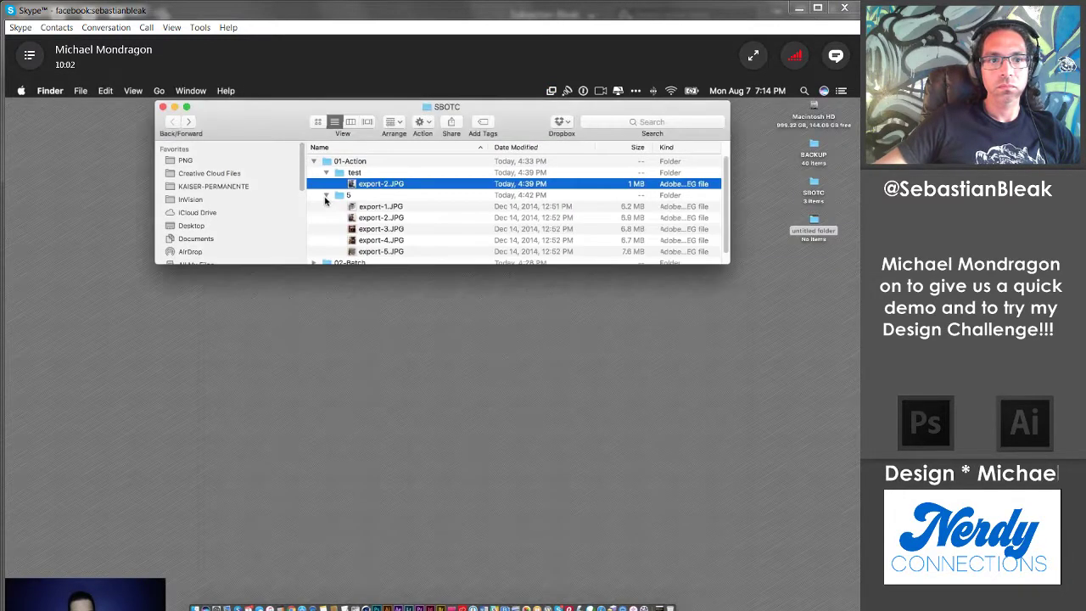
Step: Move the existing export-2.JPG in the test folder to the Trash
{"action": "left_click", "coordinate": [378, 219]}
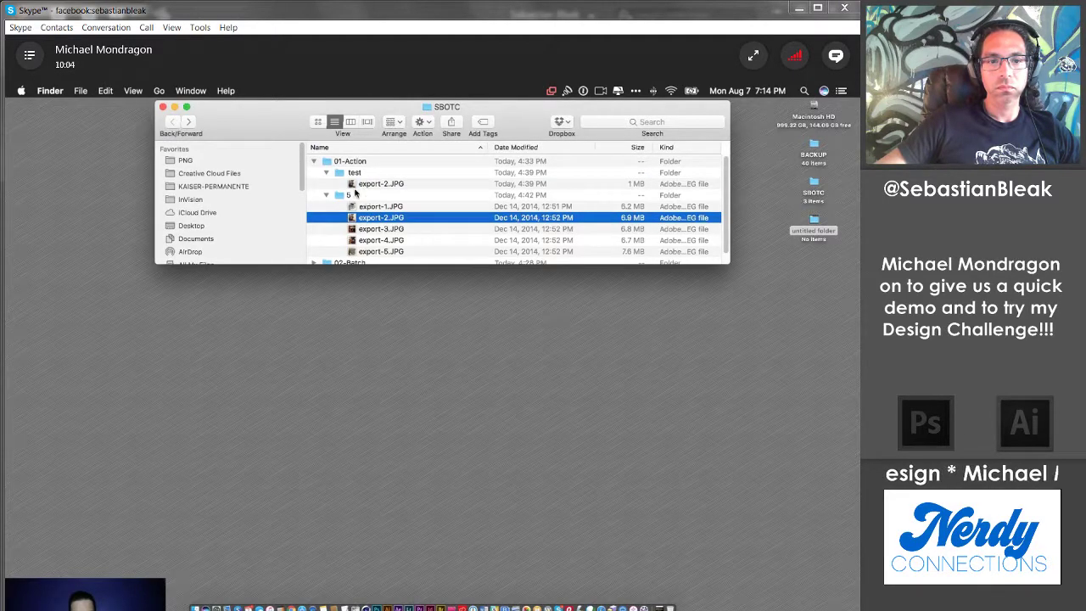
{"action": "right_click", "coordinate": [353, 183]}
{"action": "left_click", "coordinate": [387, 213]}
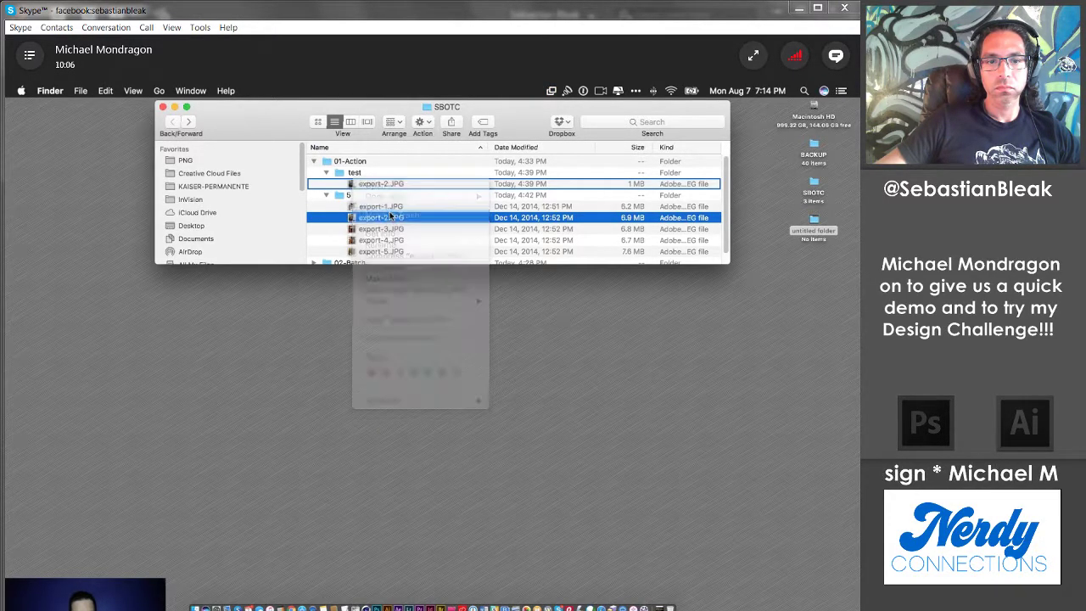
Step: Copy export-2.JPG from folder 5 into the test folder and open the copy in Photoshop
{"action": "left_click", "coordinate": [353, 208]}
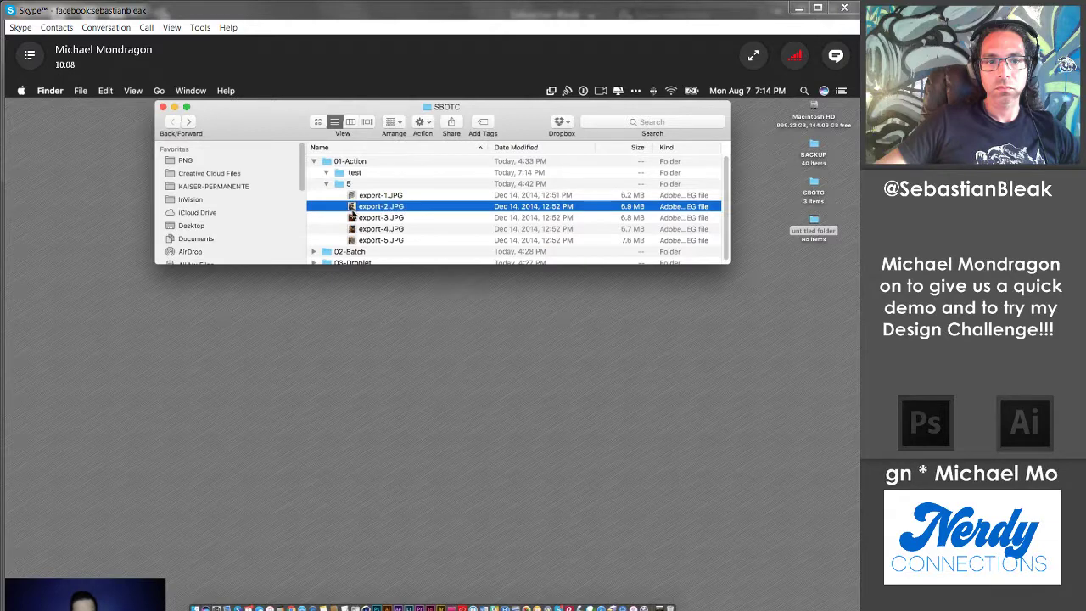
{"action": "left_click_drag", "start_coordinate": [353, 208], "coordinate": [352, 172]}
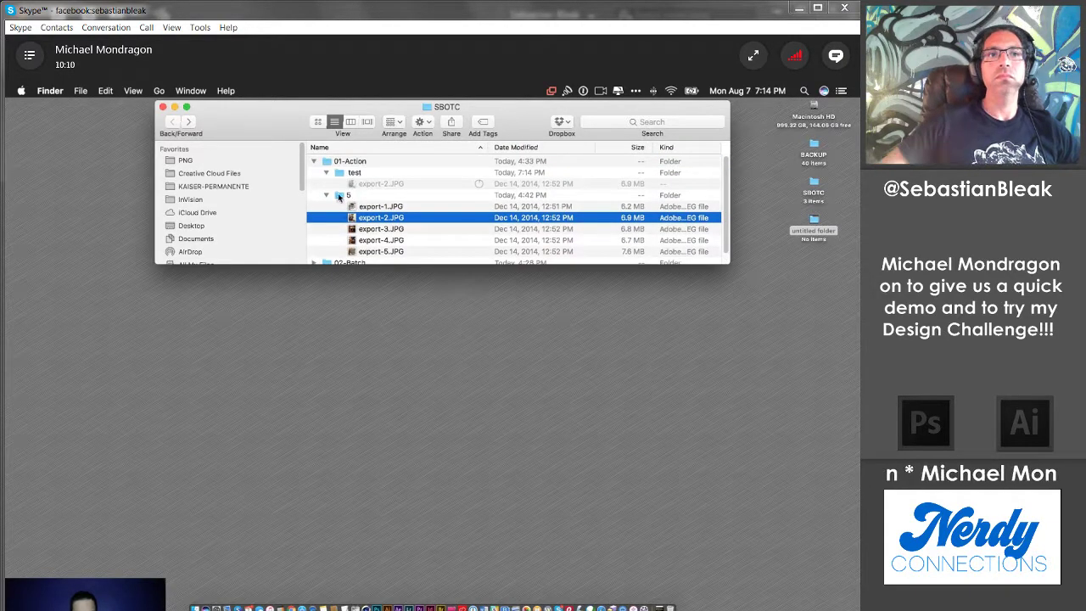
{"action": "left_click", "coordinate": [328, 196]}
{"action": "double_click", "coordinate": [356, 183]}
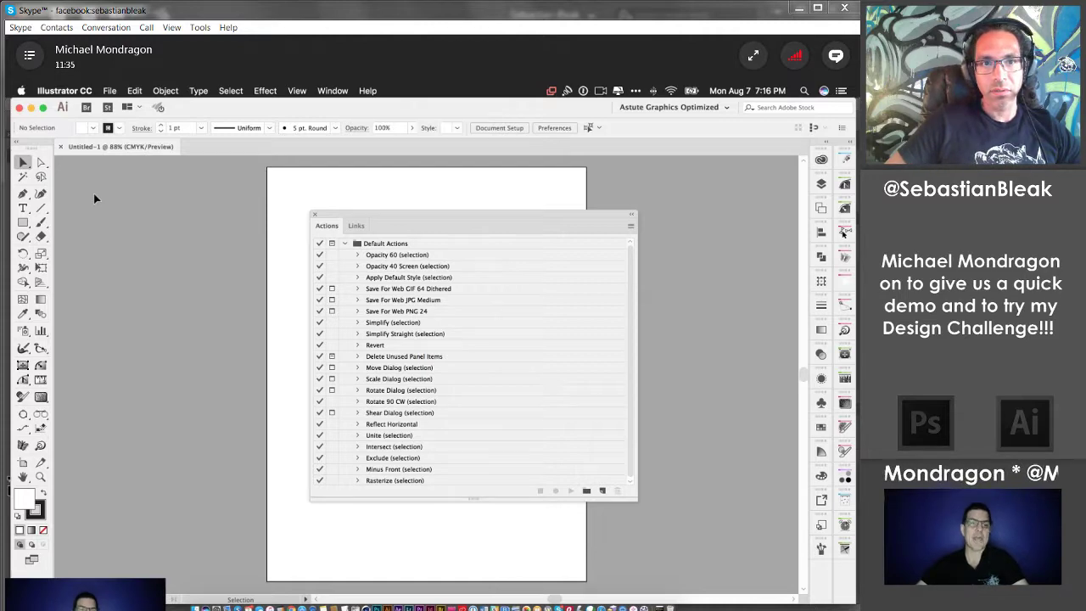
{"action": "left_click_drag", "start_coordinate": [410, 5], "coordinate": [414, 29]}
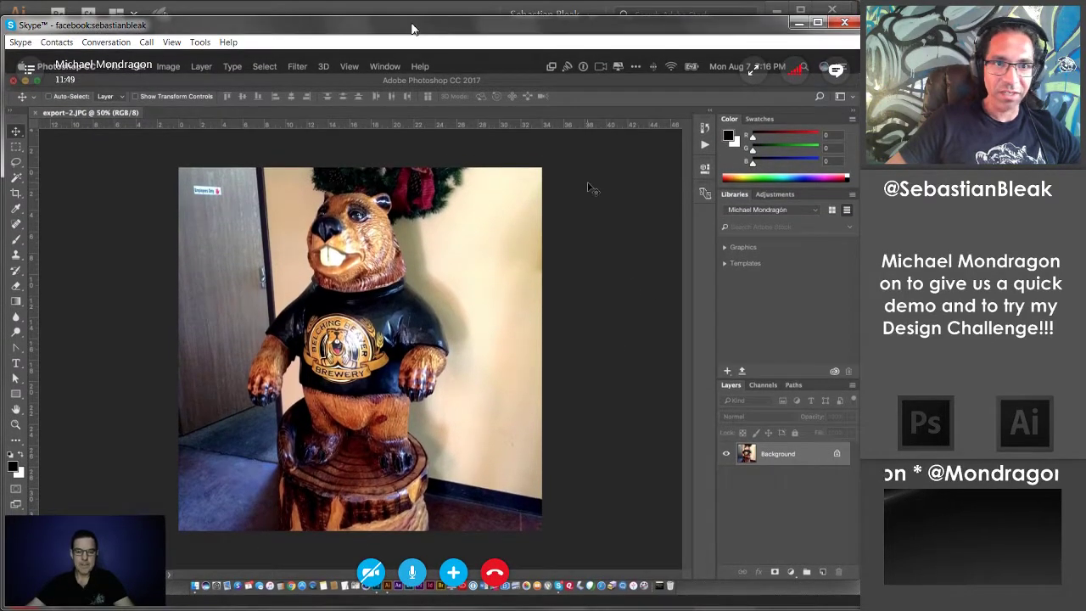
{"action": "left_click_drag", "start_coordinate": [411, 17], "coordinate": [411, 8]}
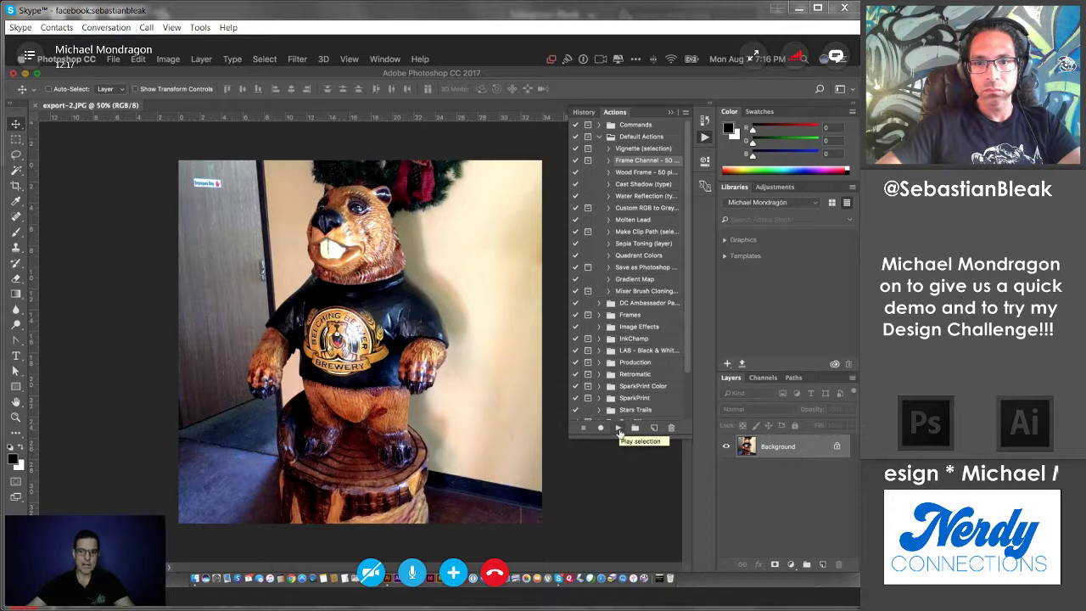
Step: Collapse the Default Actions set and create a new action set named SBOTC
{"action": "left_click", "coordinate": [600, 137]}
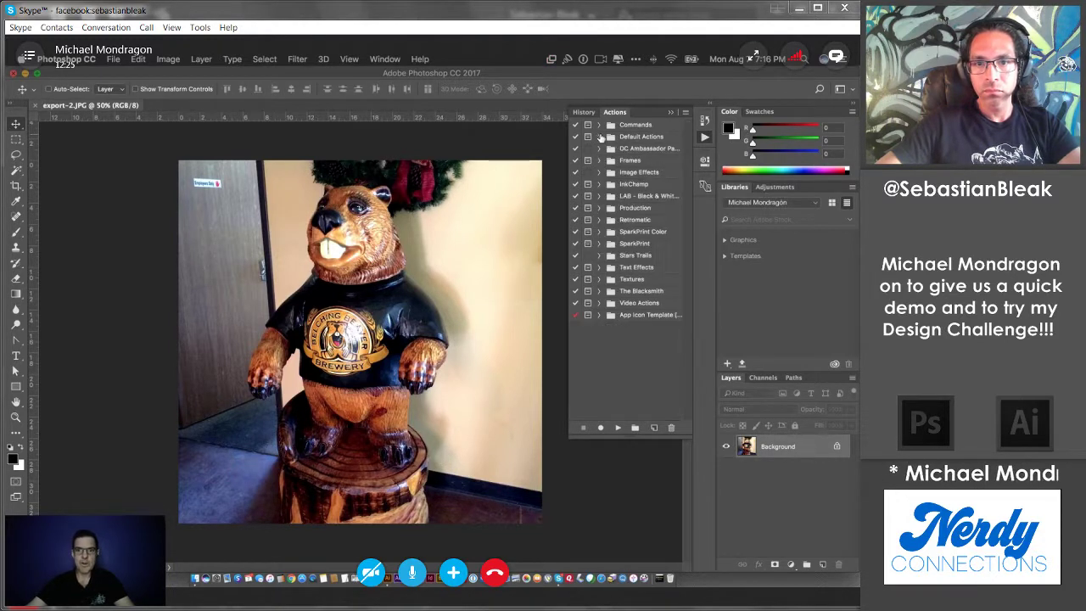
{"action": "left_click", "coordinate": [635, 151]}
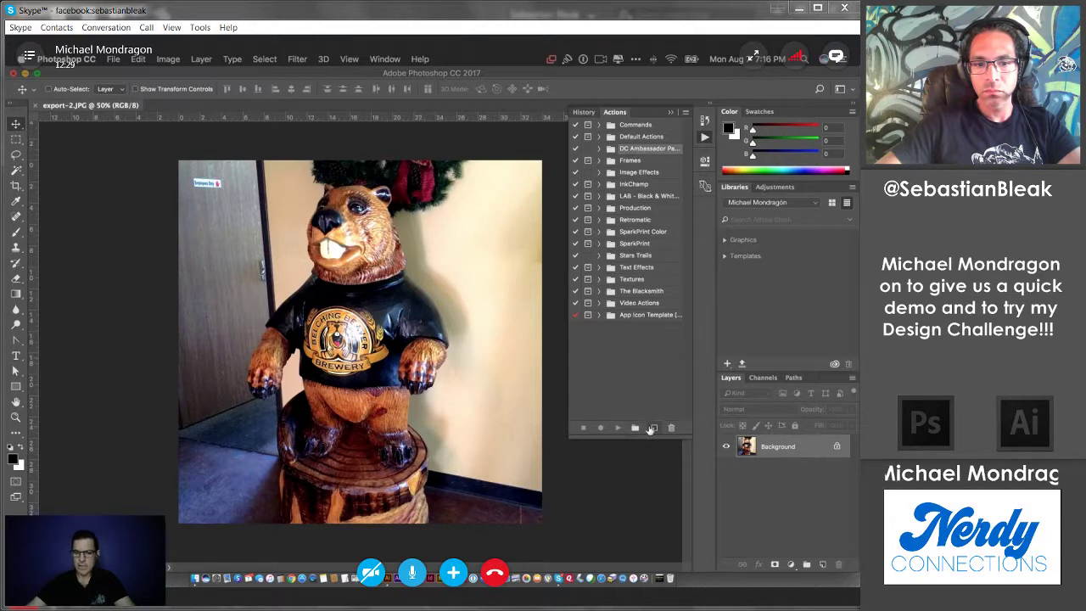
{"action": "left_click", "coordinate": [661, 385]}
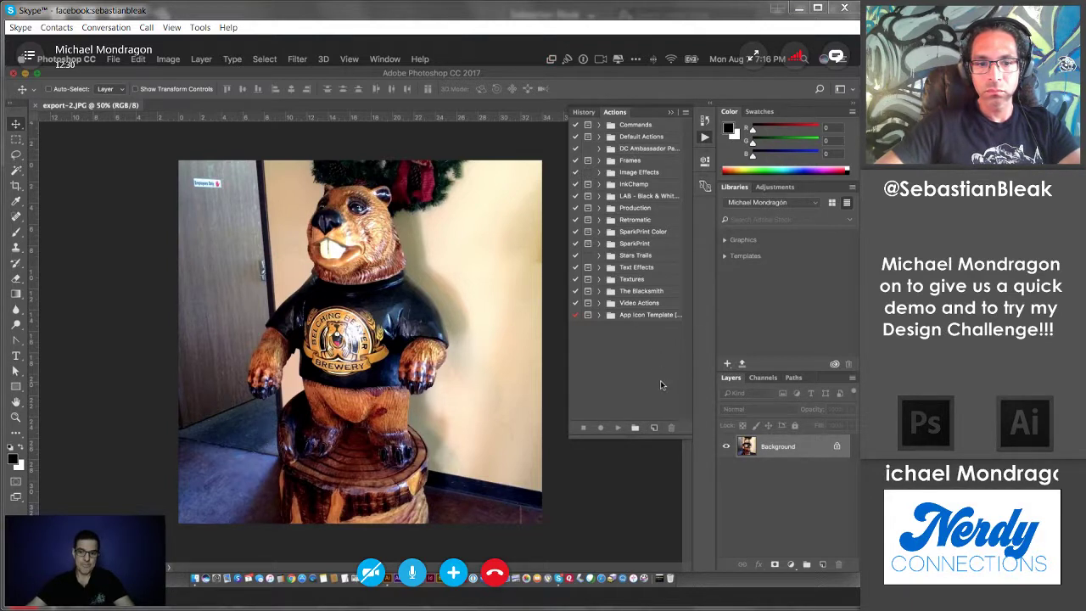
{"action": "left_click", "coordinate": [636, 428]}
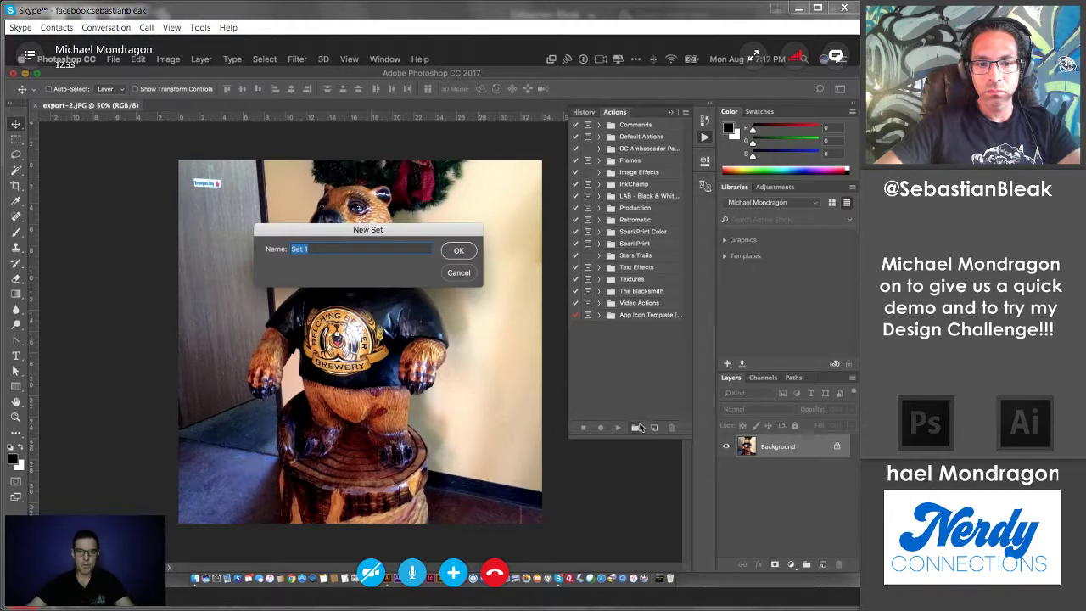
{"action": "type", "text": "SBOTC"}
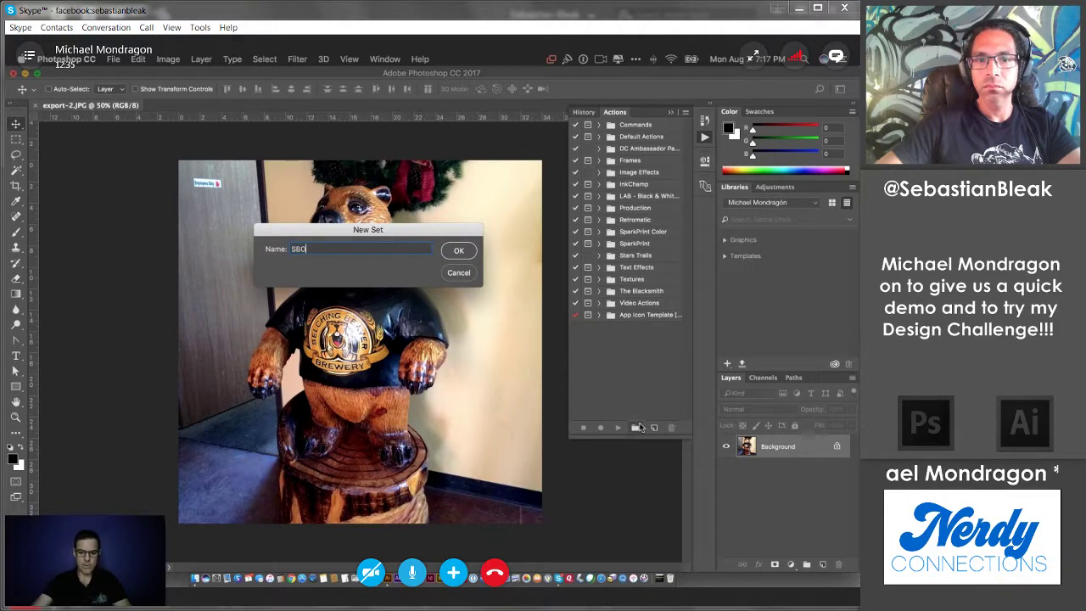
{"action": "left_click", "coordinate": [452, 253]}
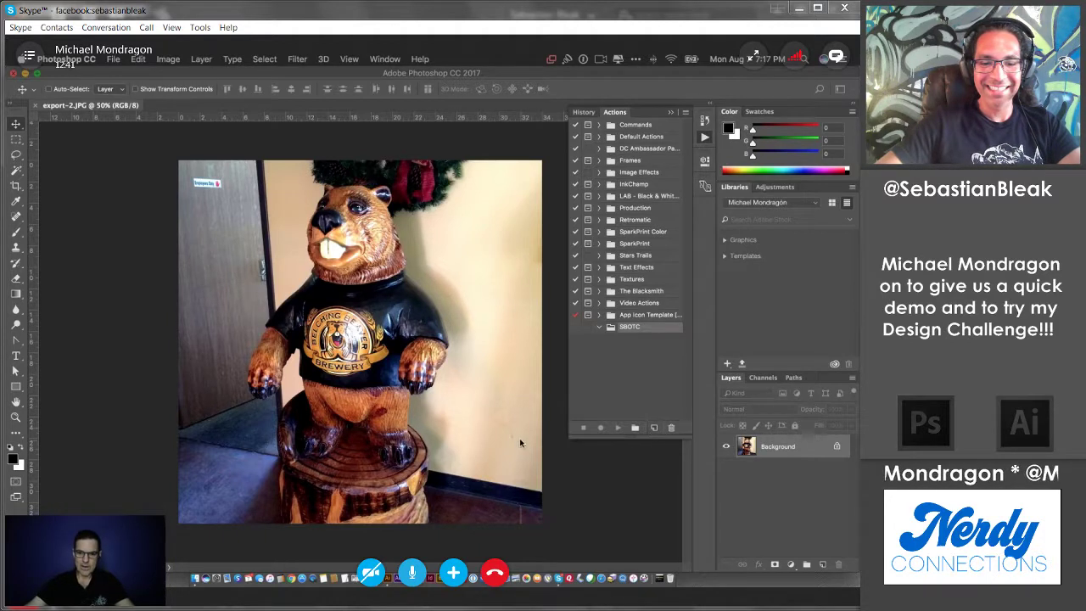
Step: Create an action named Action-Example in the SBOTC set with the color Blue and start recording it
{"action": "left_click", "coordinate": [655, 429]}
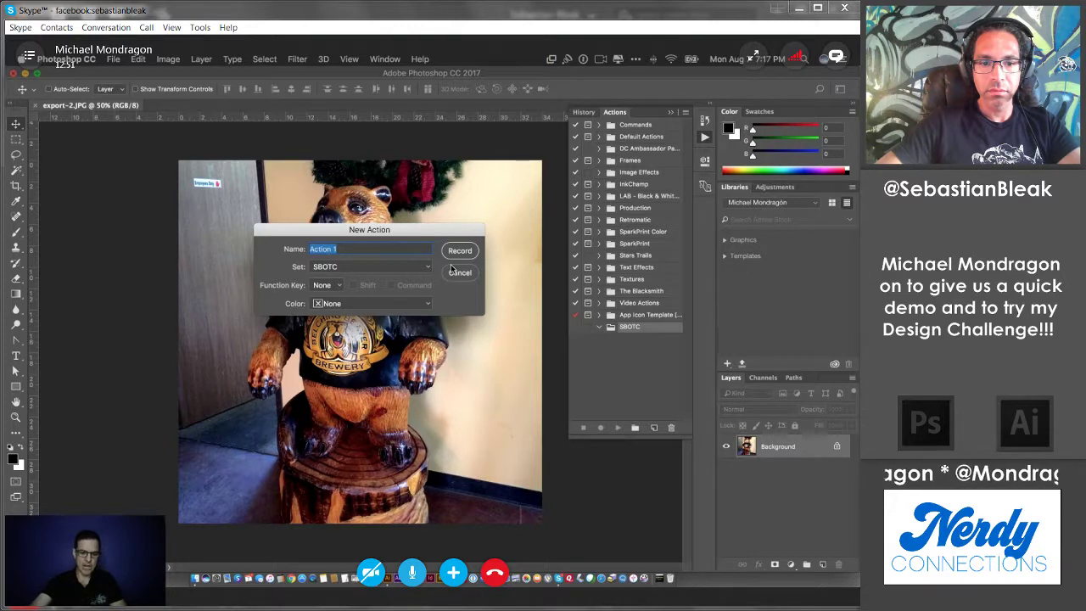
{"action": "type", "text": "Action"}
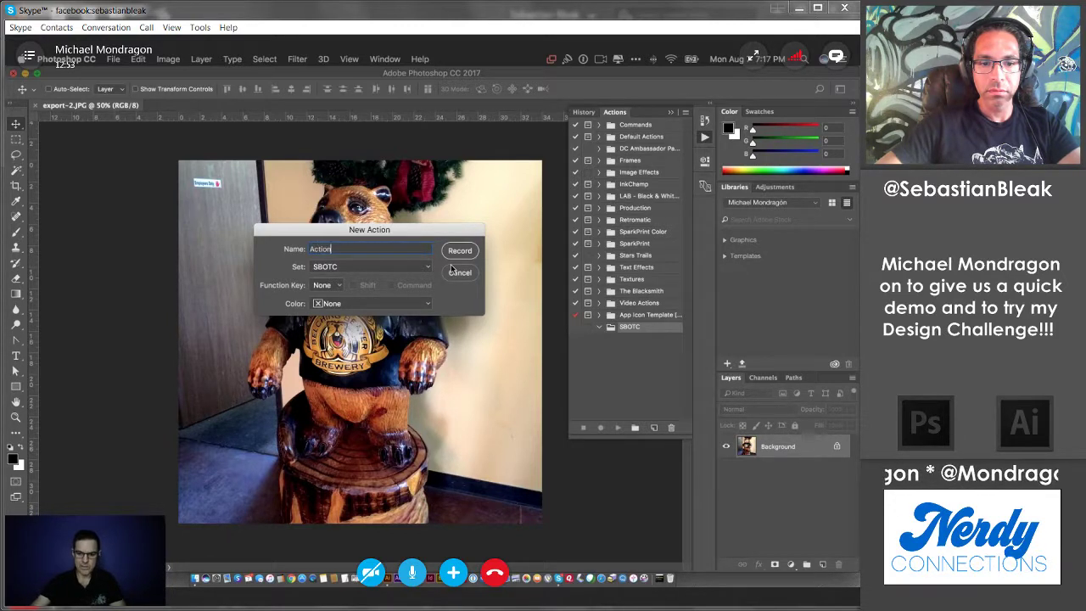
{"action": "type", "text": "-Example"}
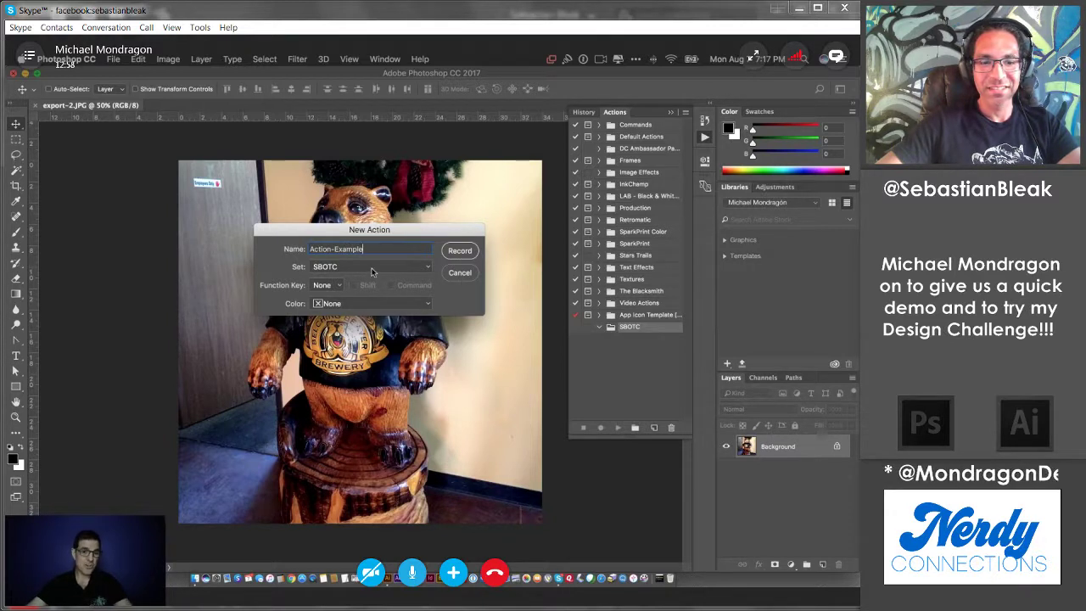
{"action": "left_click", "coordinate": [336, 287]}
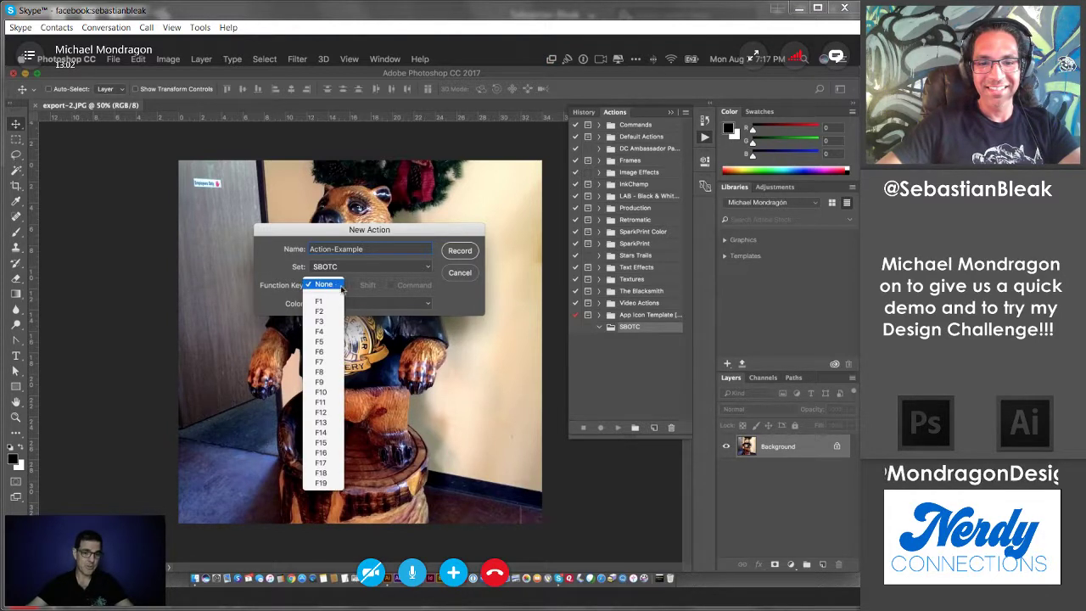
{"action": "left_click", "coordinate": [450, 304]}
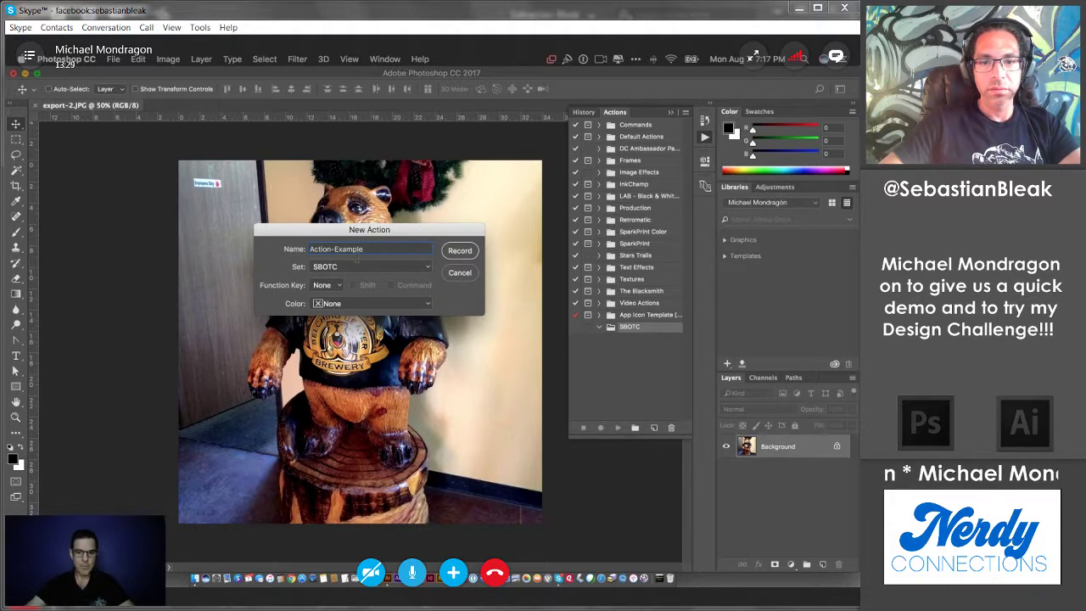
{"action": "left_click", "coordinate": [374, 303]}
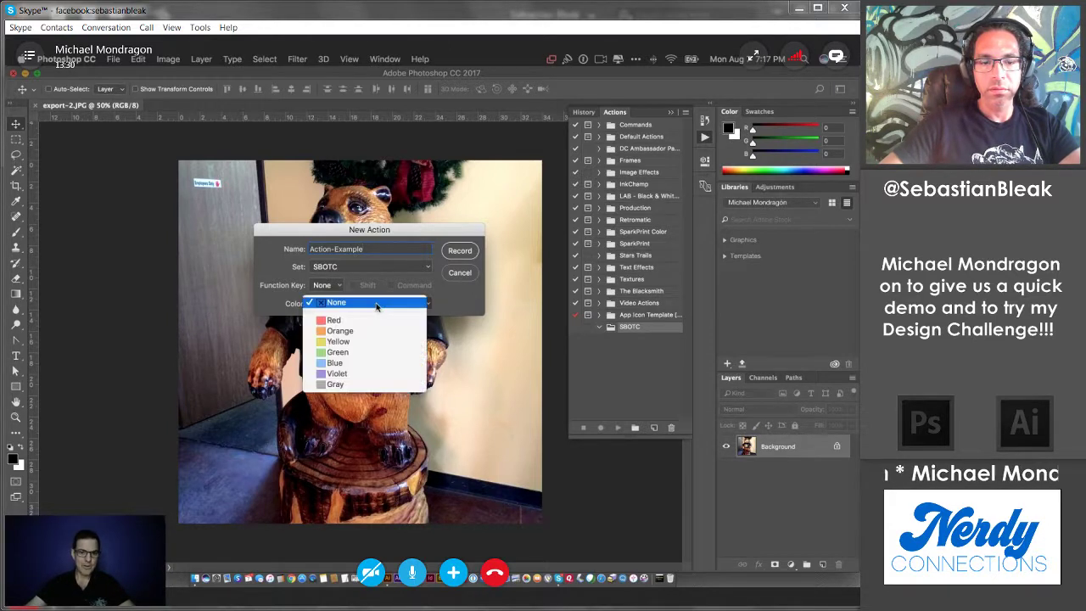
{"action": "left_click", "coordinate": [405, 364]}
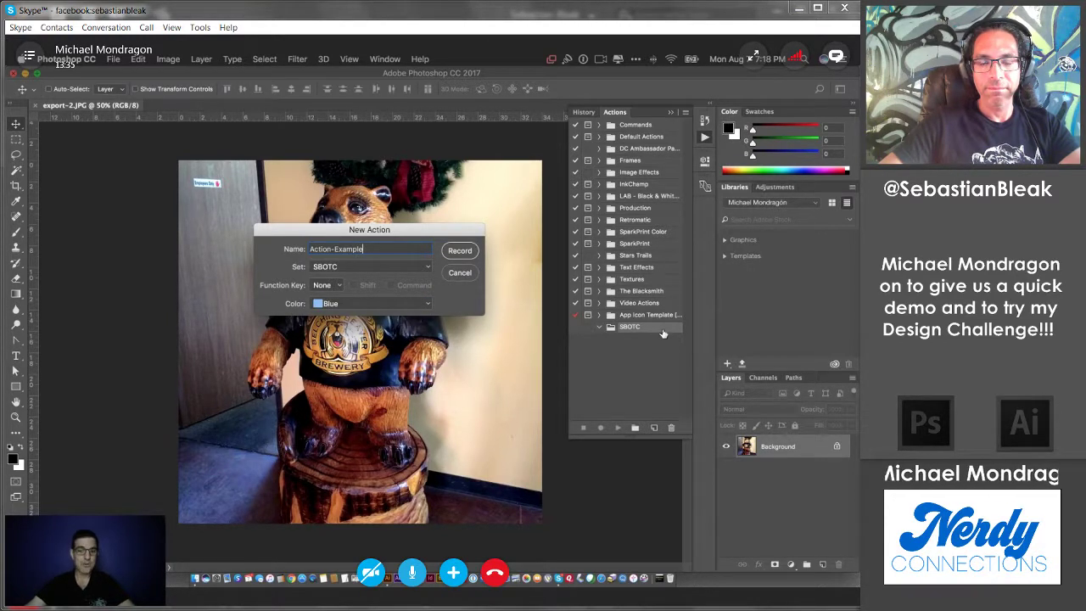
{"action": "left_click", "coordinate": [459, 250]}
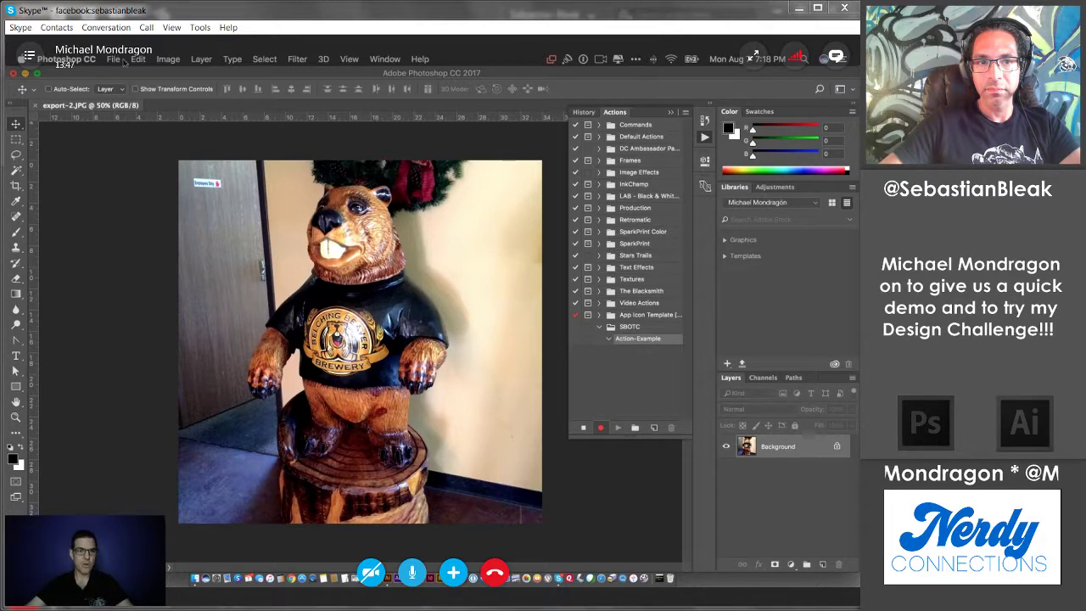
Step: Convert the beaver photo's color mode to Grayscale while the action is recording
{"action": "left_click", "coordinate": [167, 59]}
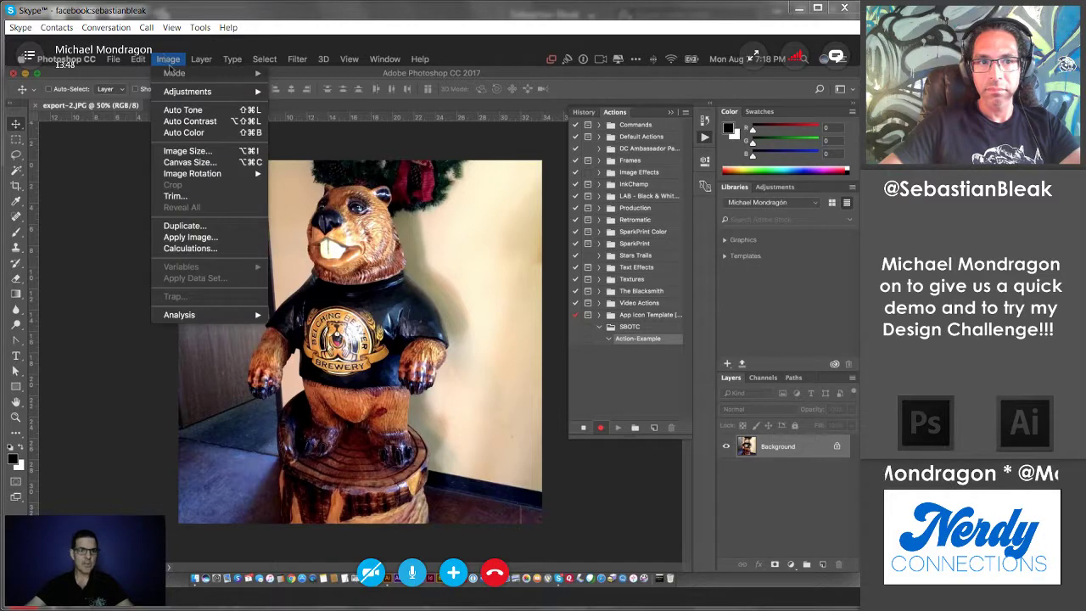
{"action": "mouse_move", "coordinate": [255, 74]}
{"action": "left_click", "coordinate": [301, 91]}
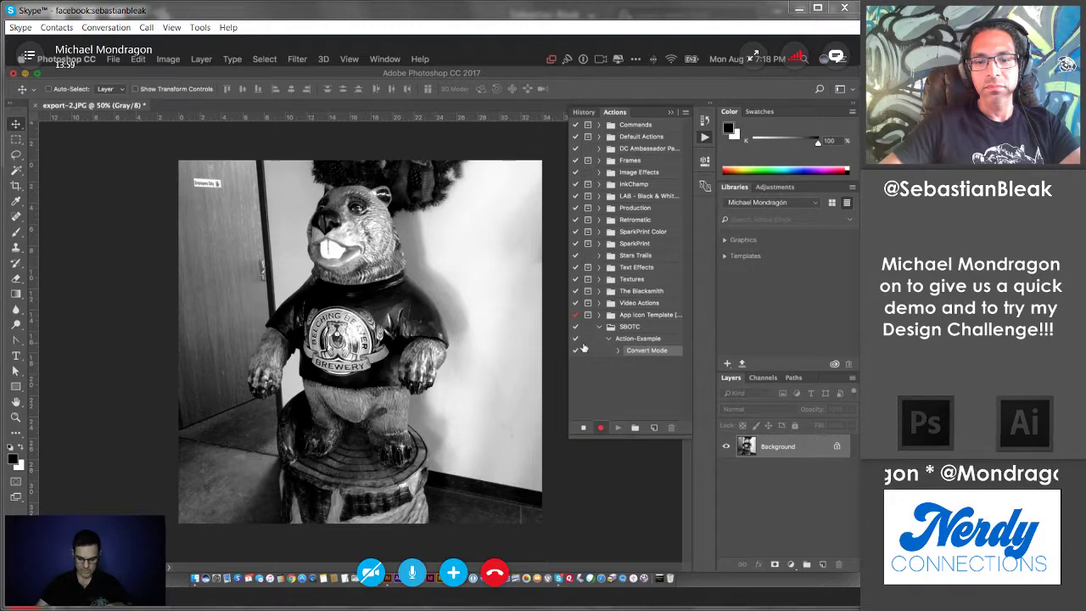
Step: Apply a Levels adjustment with the black input level at 16 and the white input level at about 242
{"action": "key", "text": "ctrl+l"}
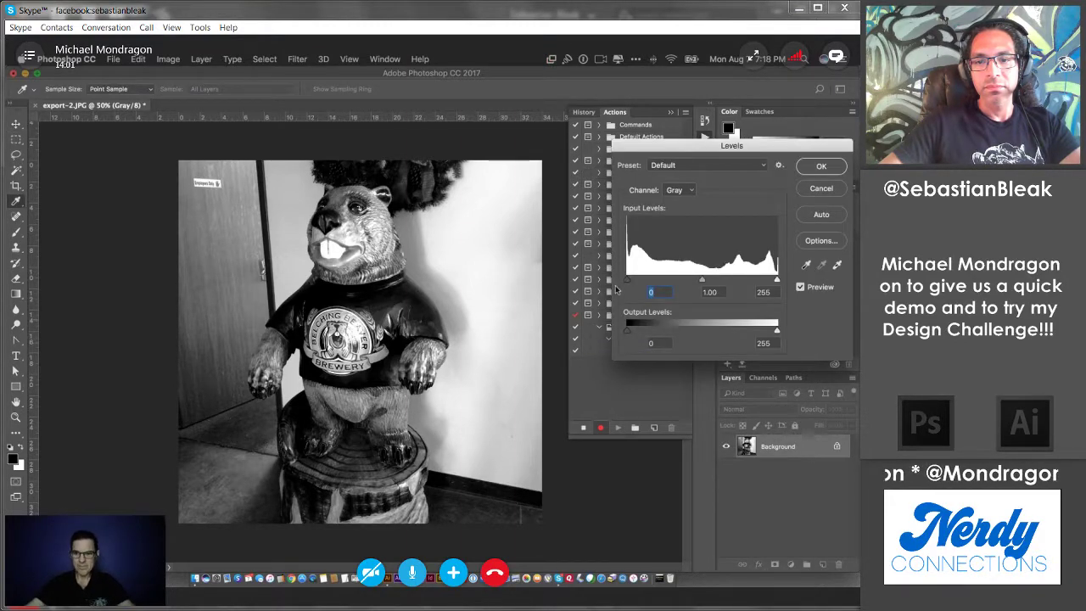
{"action": "left_click_drag", "start_coordinate": [628, 281], "coordinate": [637, 287]}
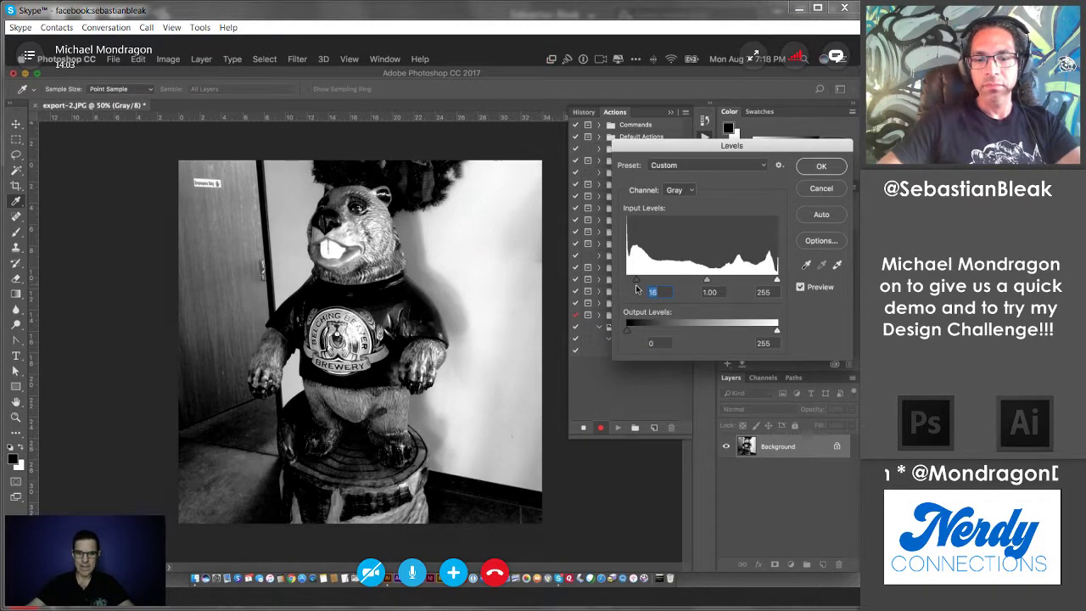
{"action": "left_click_drag", "start_coordinate": [776, 281], "coordinate": [765, 281]}
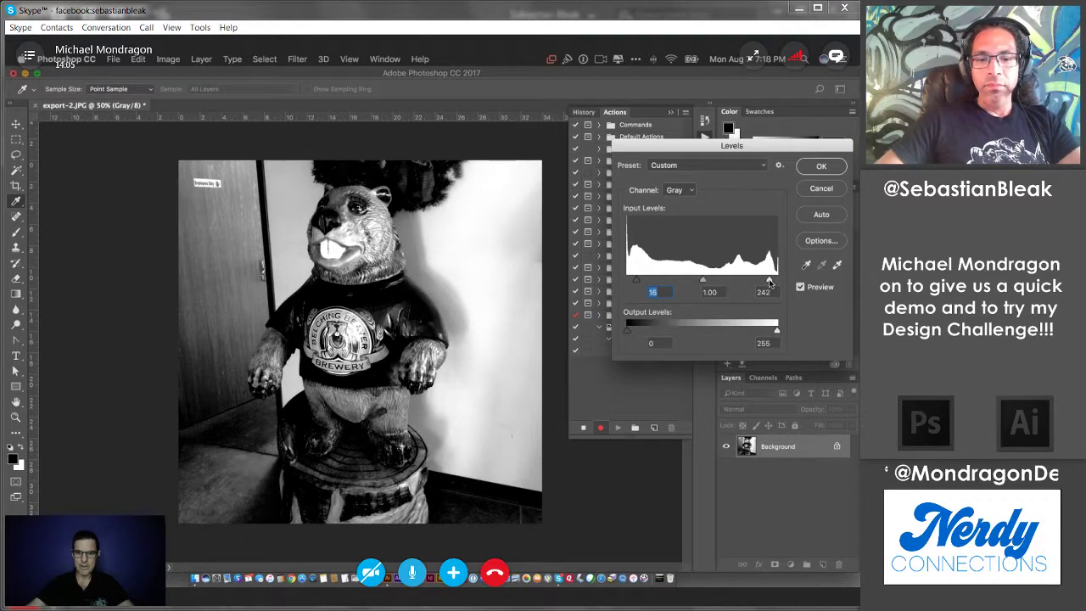
{"action": "left_click", "coordinate": [821, 167]}
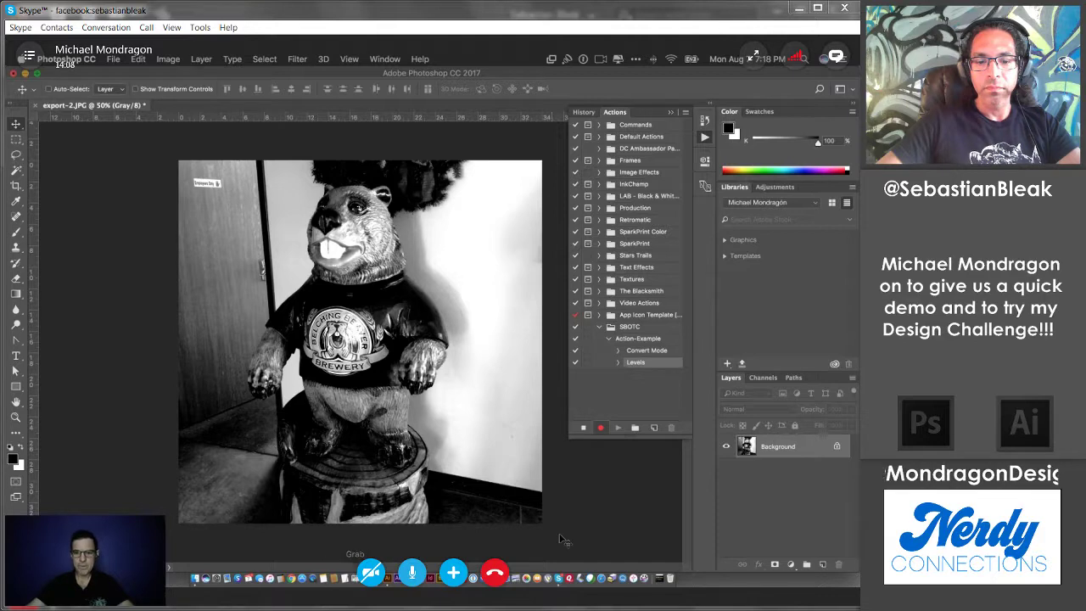
Step: Apply an Unsharp Mask with an amount of 500%, entering a 15-pixel radius and fine-tuning it by eye
{"action": "left_click", "coordinate": [296, 59]}
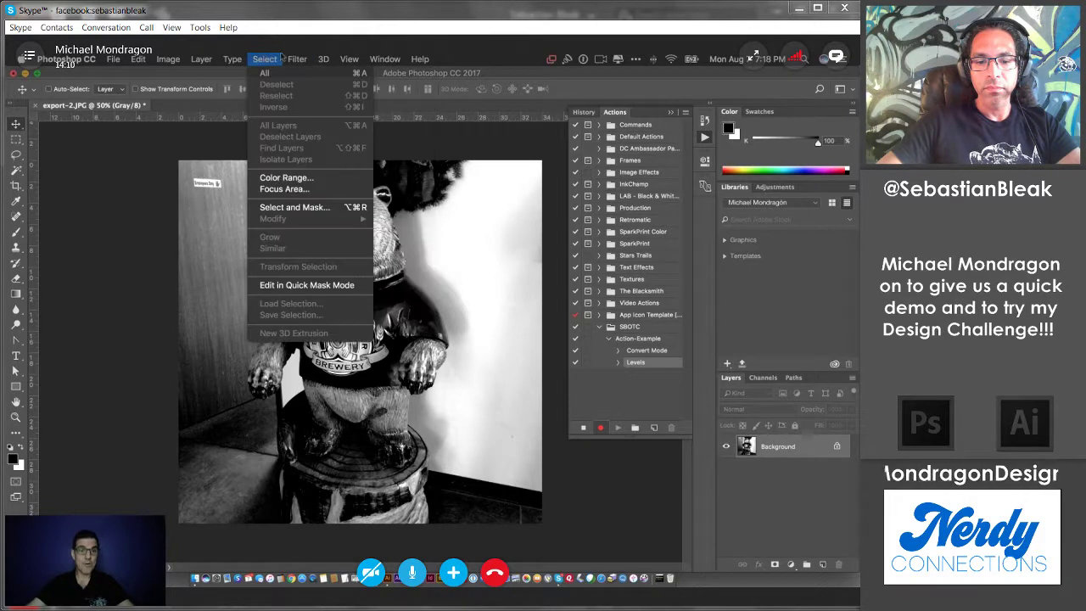
{"action": "mouse_move", "coordinate": [321, 269]}
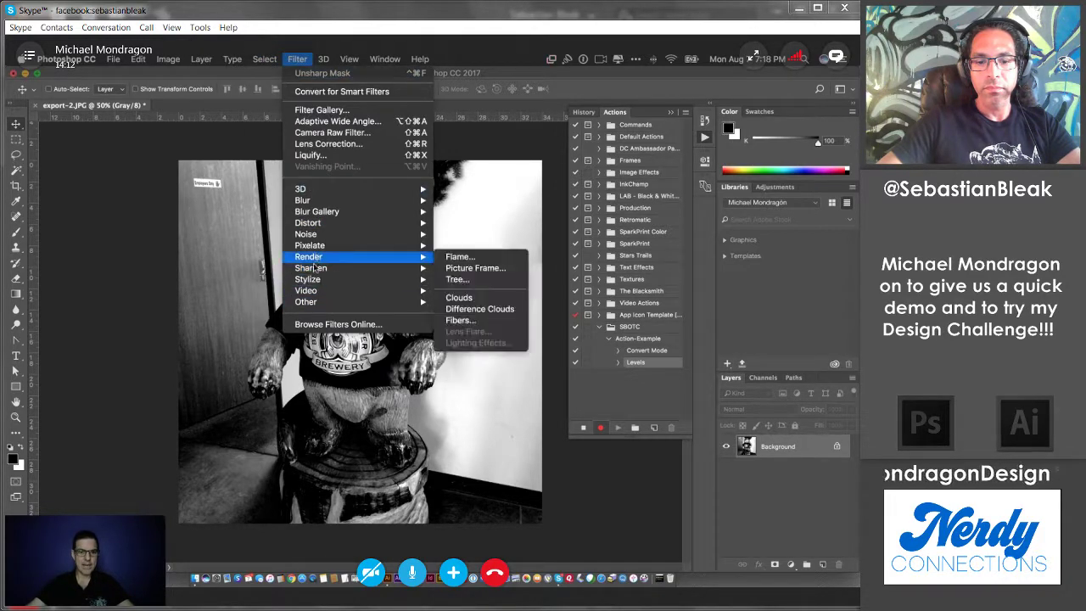
{"action": "left_click", "coordinate": [513, 325]}
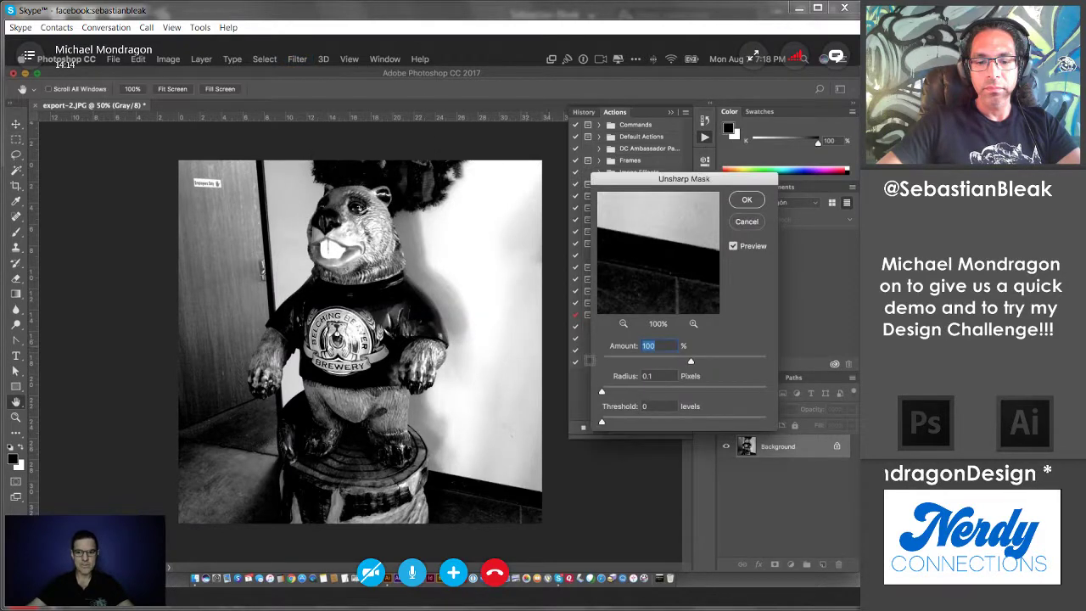
{"action": "type", "text": "500"}
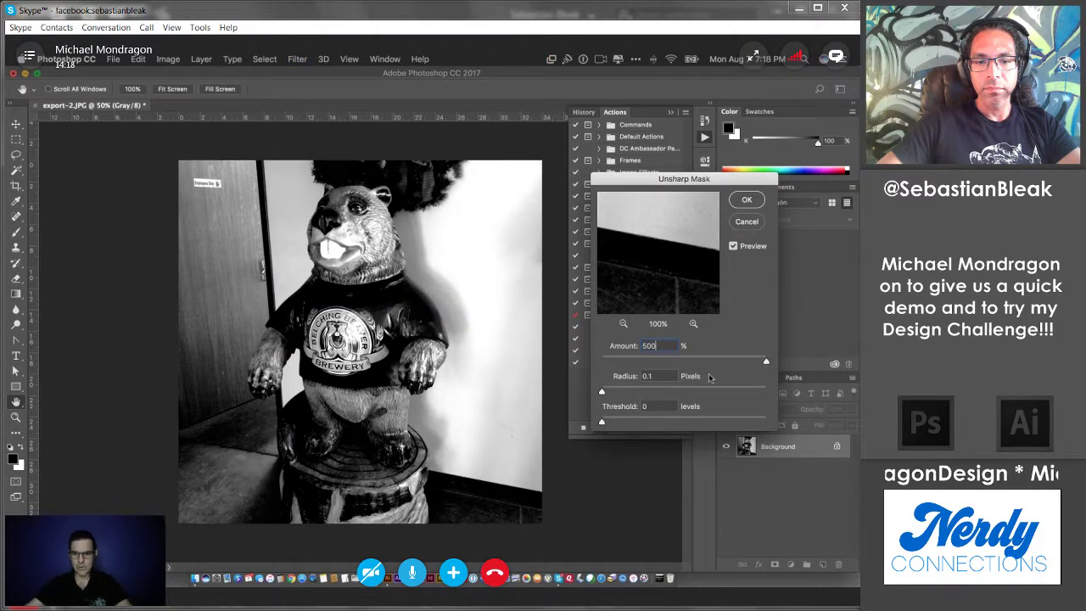
{"action": "key", "text": "Tab"}
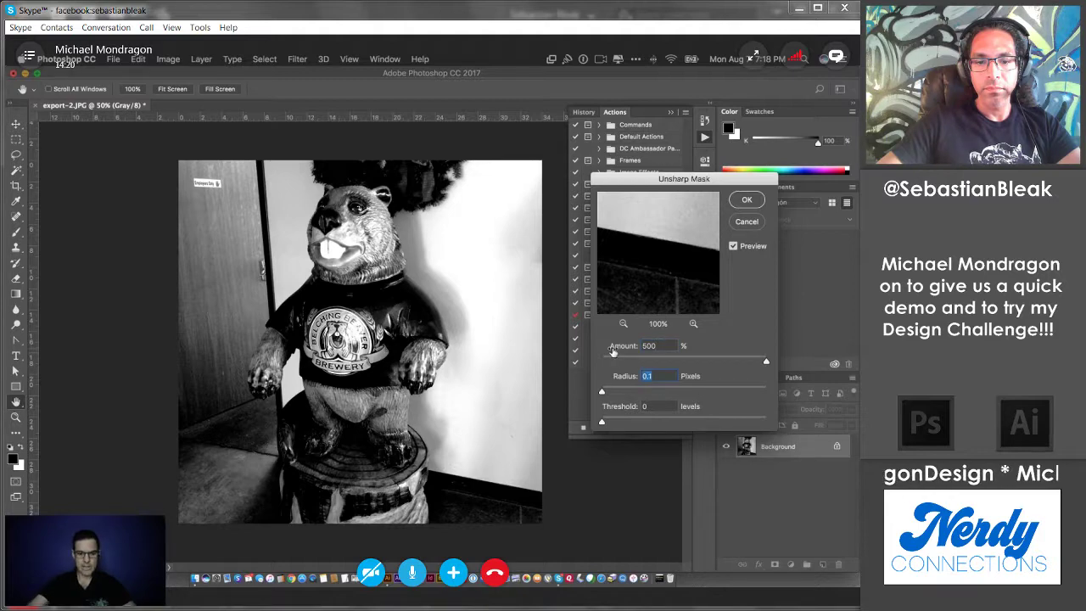
{"action": "type", "text": "15"}
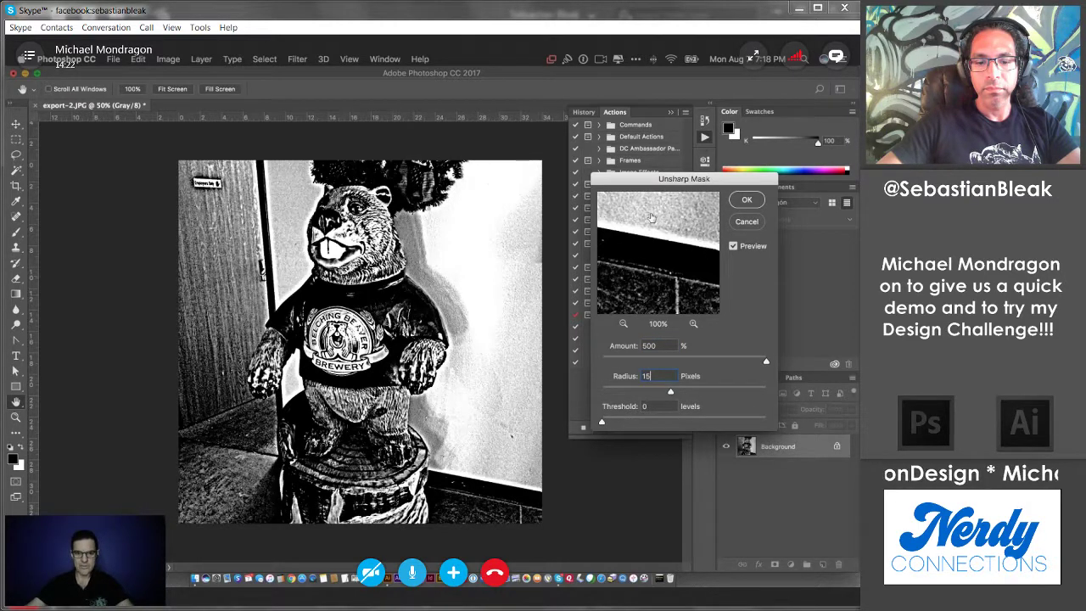
{"action": "mouse_move", "coordinate": [669, 390]}
{"action": "left_mouse_down"}
{"action": "mouse_move", "coordinate": [642, 393]}
{"action": "mouse_move", "coordinate": [661, 393]}
{"action": "left_mouse_up"}
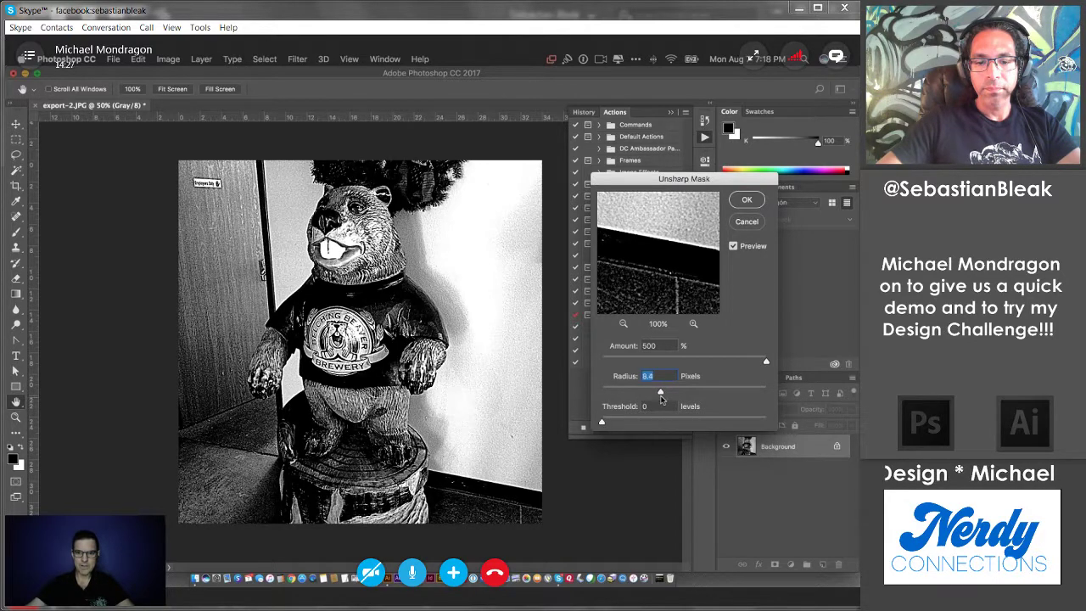
{"action": "left_click", "coordinate": [750, 204]}
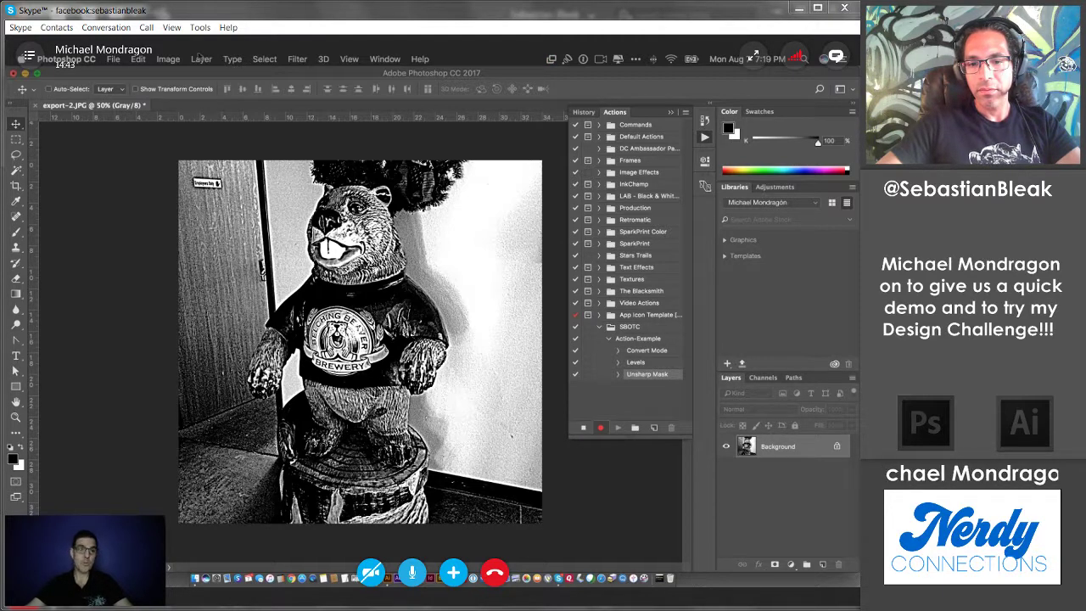
Step: Save the edited beaver photo as a JPEG at quality 10 while recording, and stop recording the action
{"action": "left_click", "coordinate": [113, 59]}
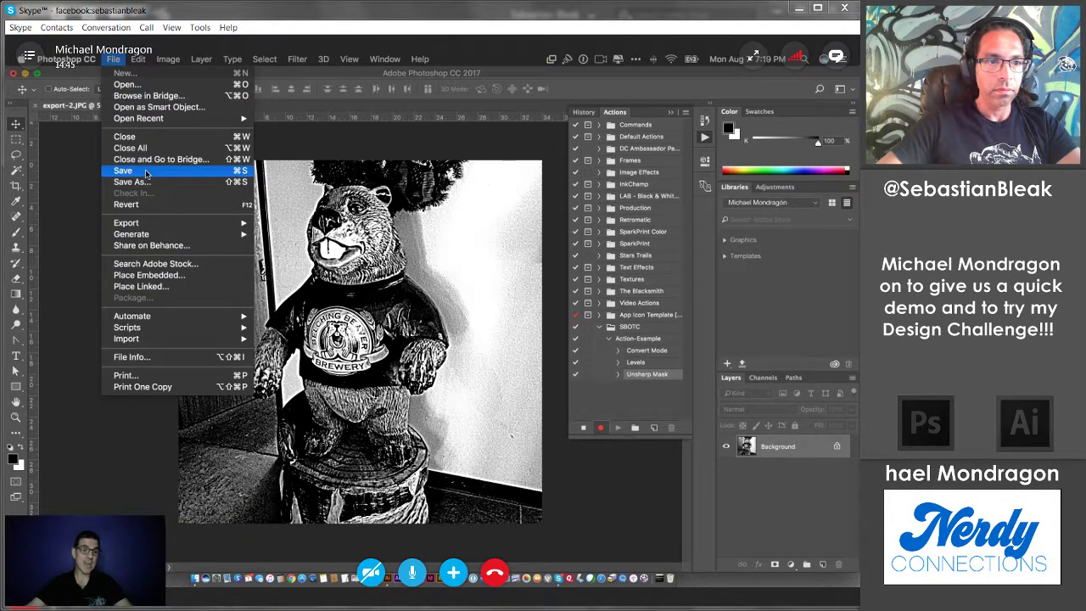
{"action": "left_click", "coordinate": [146, 174]}
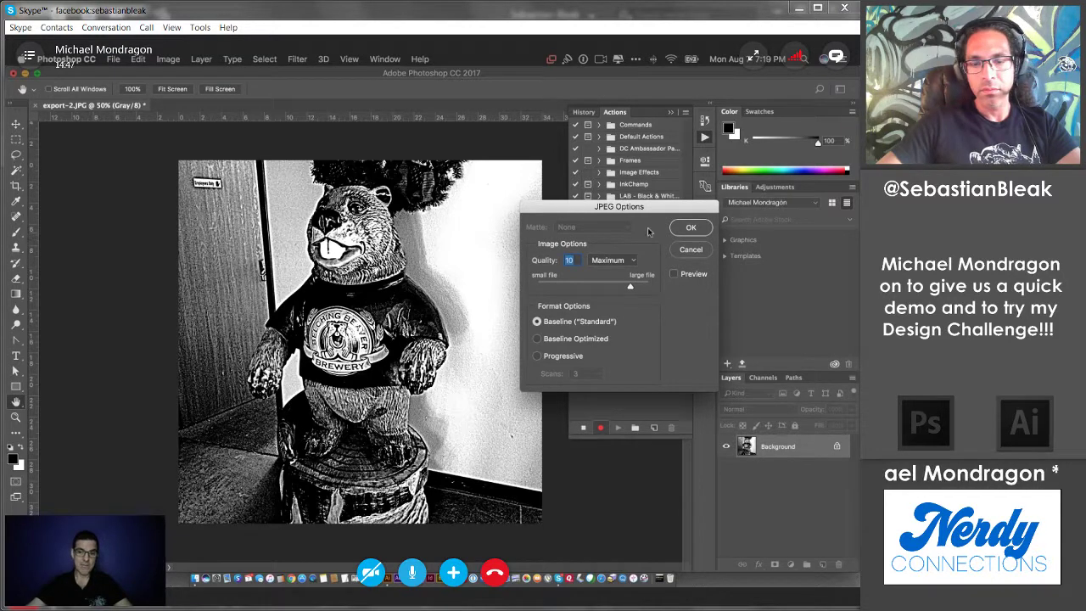
{"action": "left_click", "coordinate": [694, 229]}
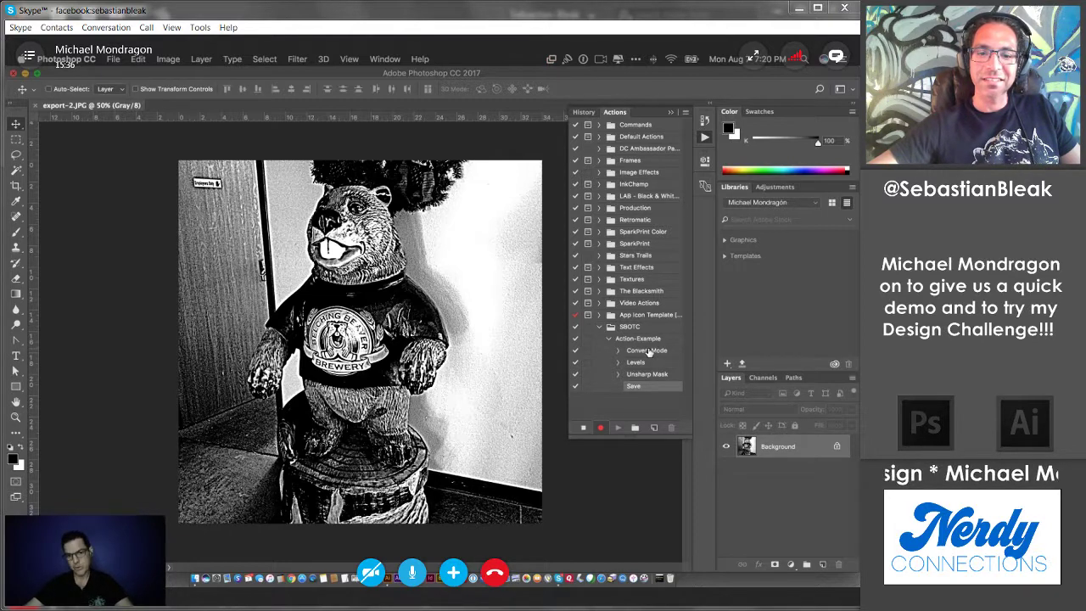
{"action": "left_click", "coordinate": [584, 429]}
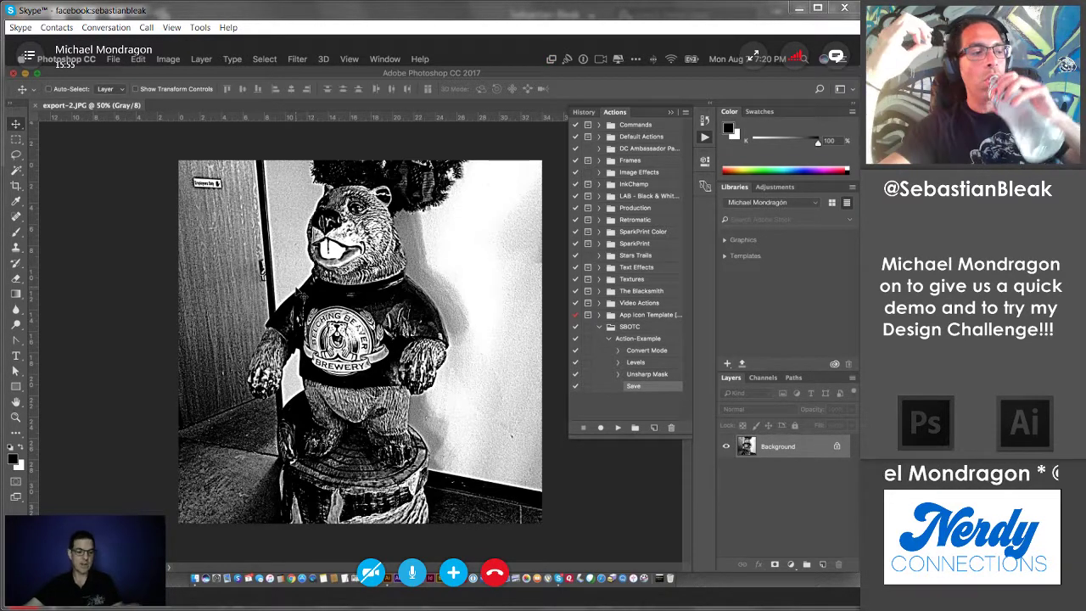
Step: Close the export-2.JPG beaver photo and collapse the SBOTC action set
{"action": "key", "text": "super"}
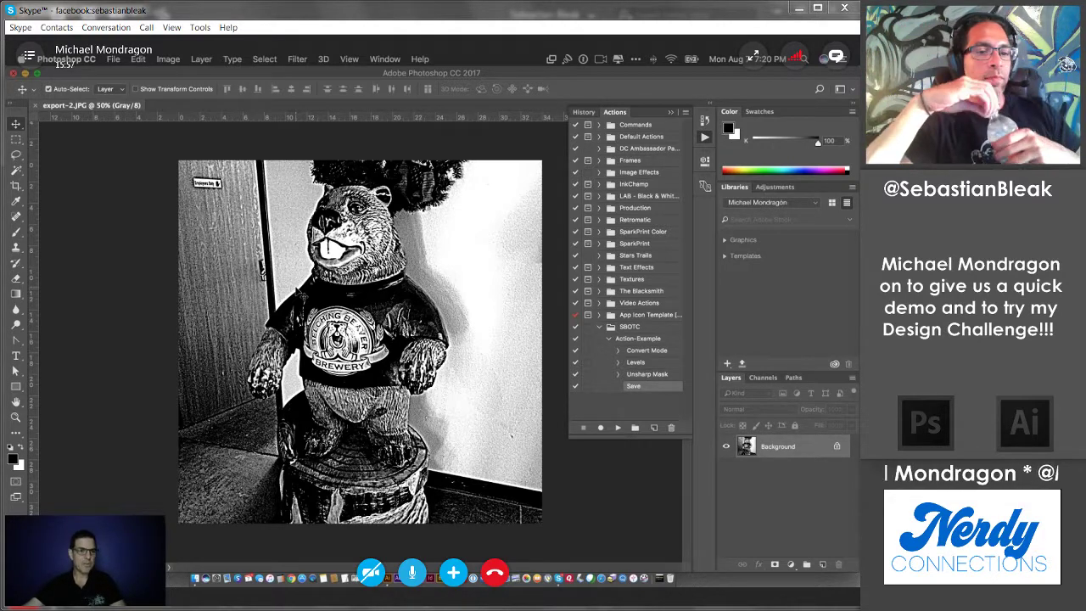
{"action": "key", "text": "super+w"}
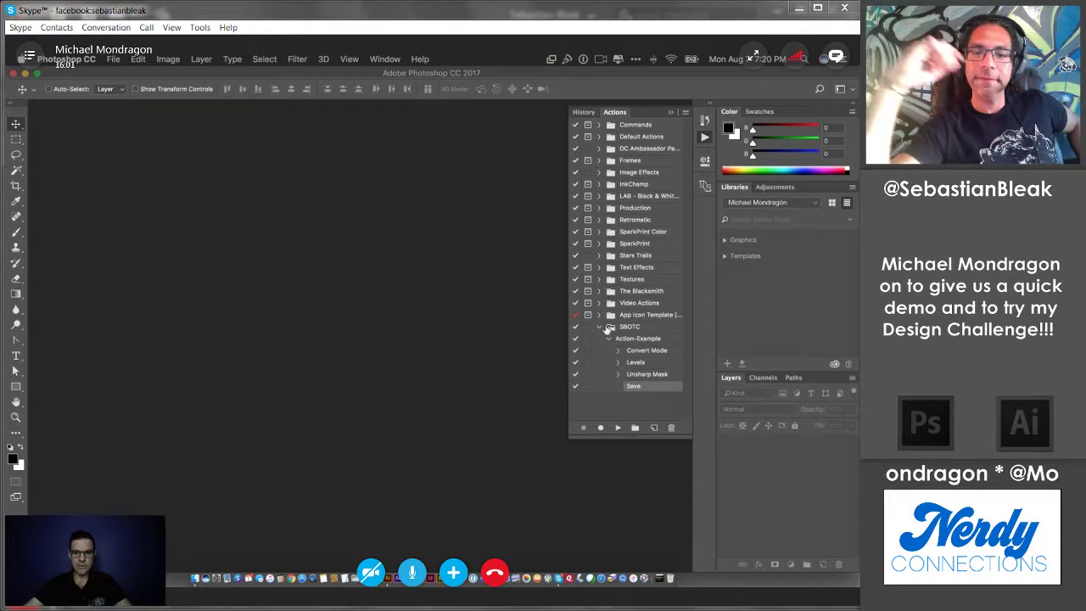
{"action": "left_click", "coordinate": [601, 328]}
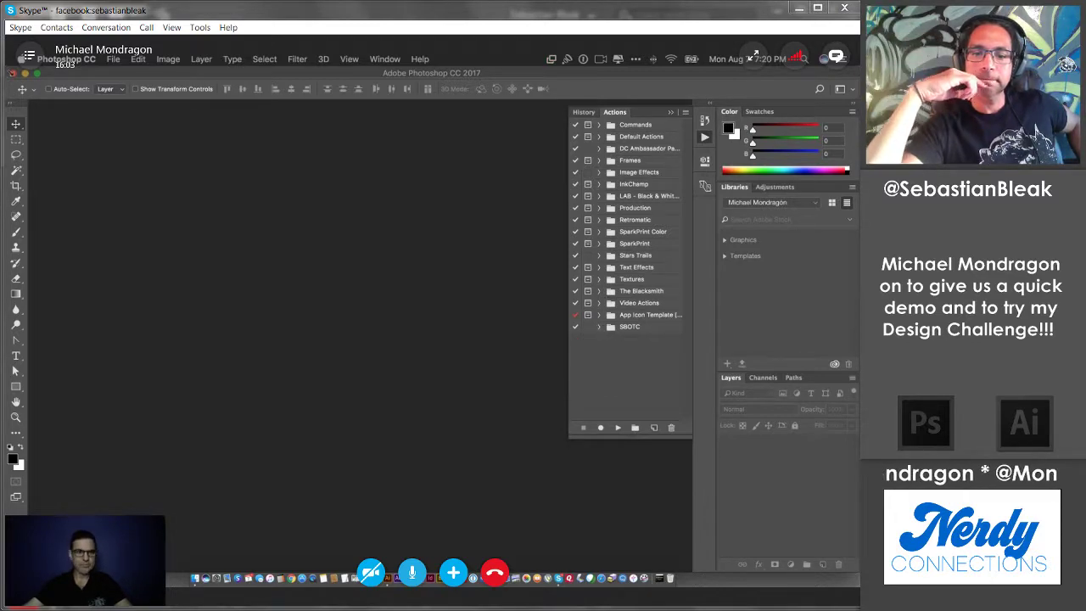
Step: Switch to Finder and open export-1.JPG through export-5.JPG from the folder named 5 in Photoshop
{"action": "left_click", "coordinate": [27, 75]}
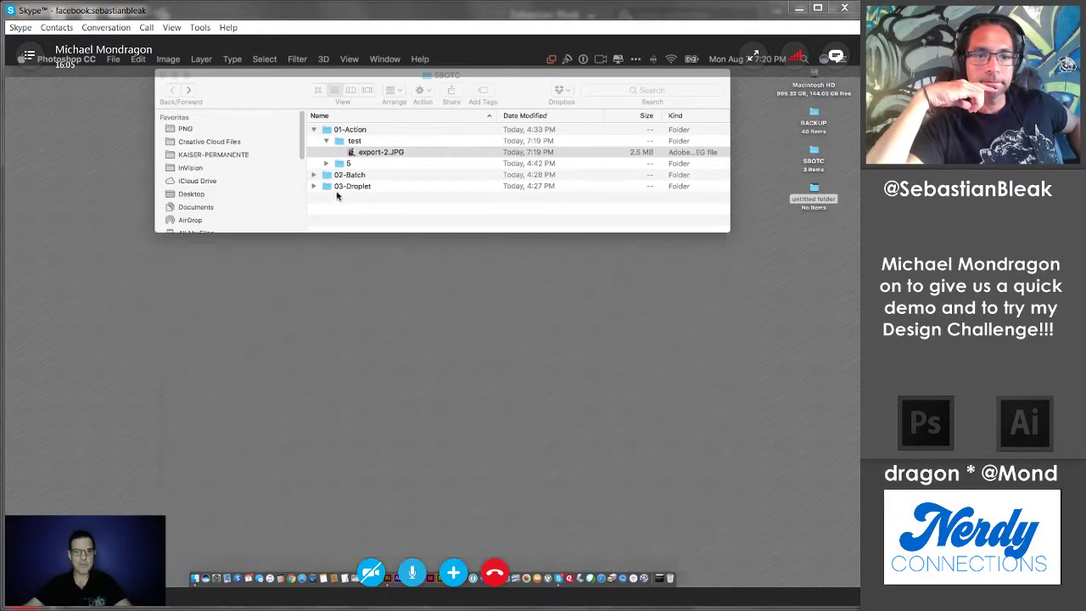
{"action": "double_click", "coordinate": [344, 165]}
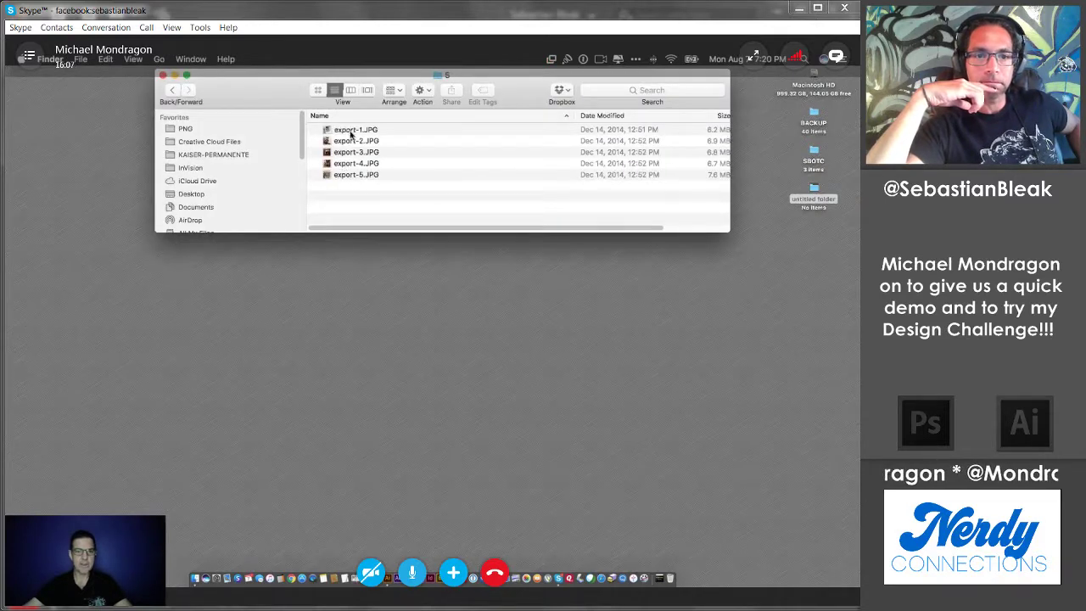
{"action": "left_click", "coordinate": [349, 132]}
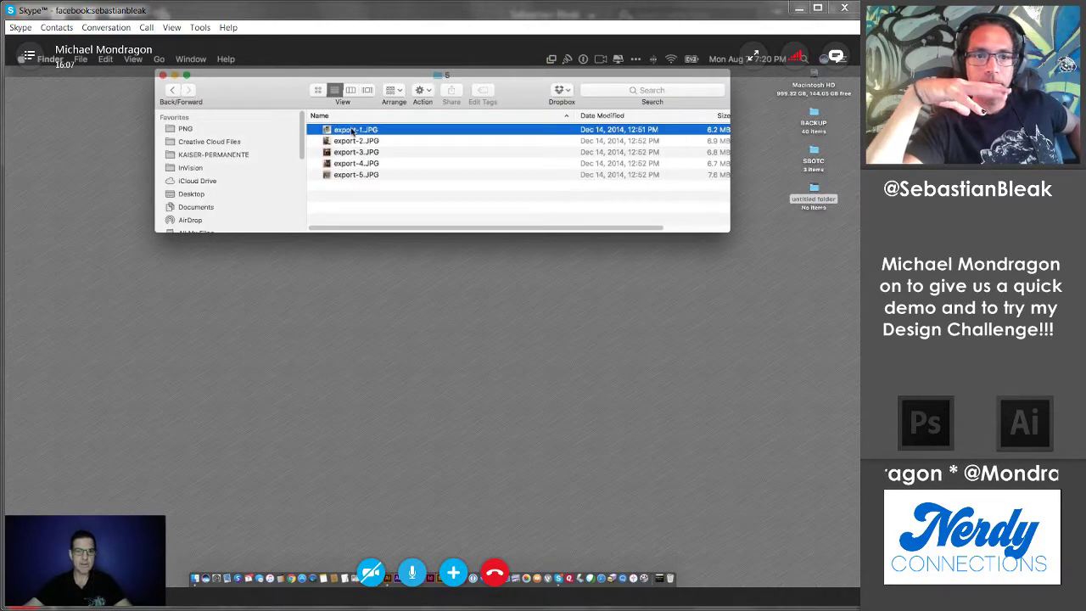
{"action": "left_click", "coordinate": [360, 175], "text": "shift"}
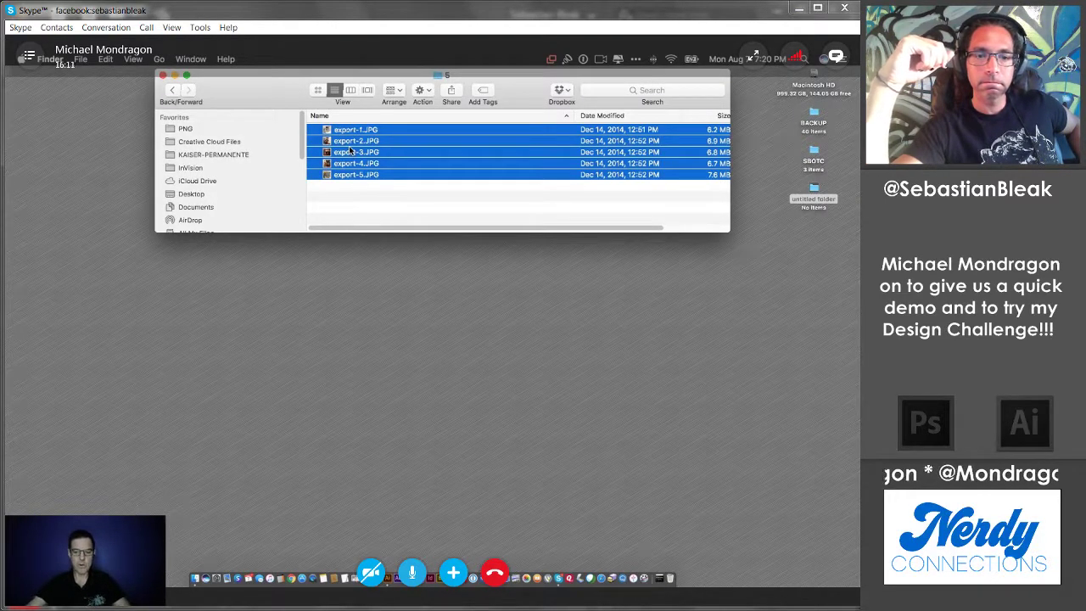
{"action": "double_click", "coordinate": [350, 151]}
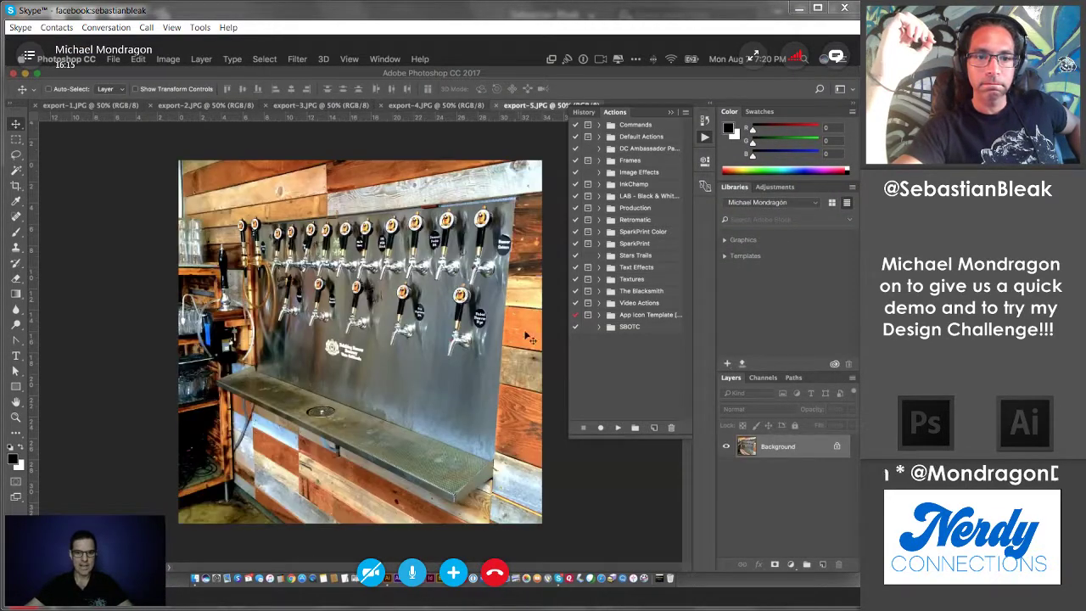
Step: Play Action-Example from the SBOTC set on the brewery sign photo, export-1.JPG
{"action": "left_click", "coordinate": [104, 107]}
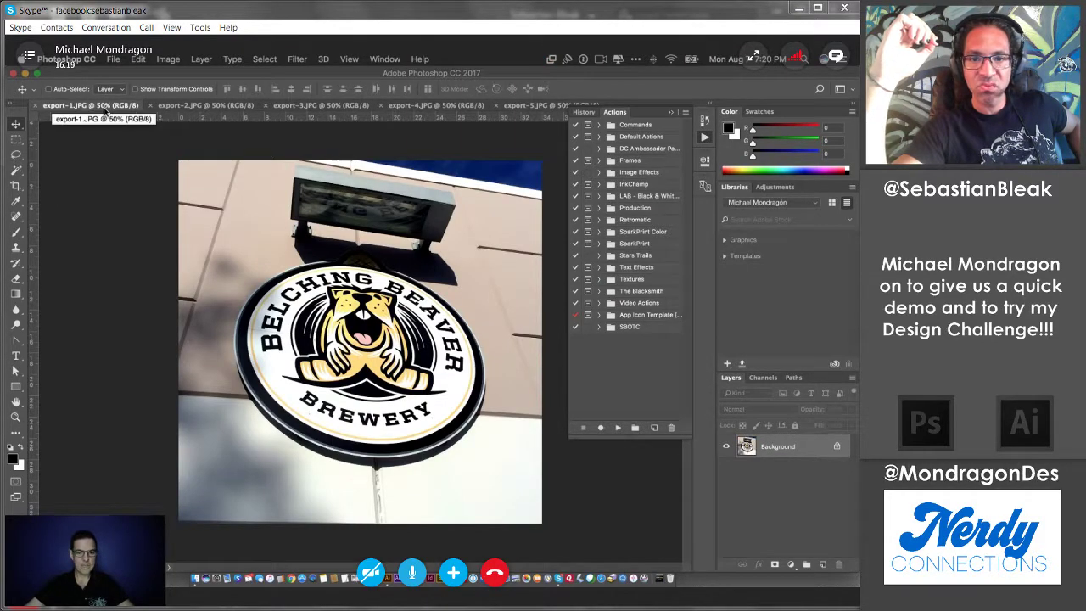
{"action": "left_click", "coordinate": [600, 327]}
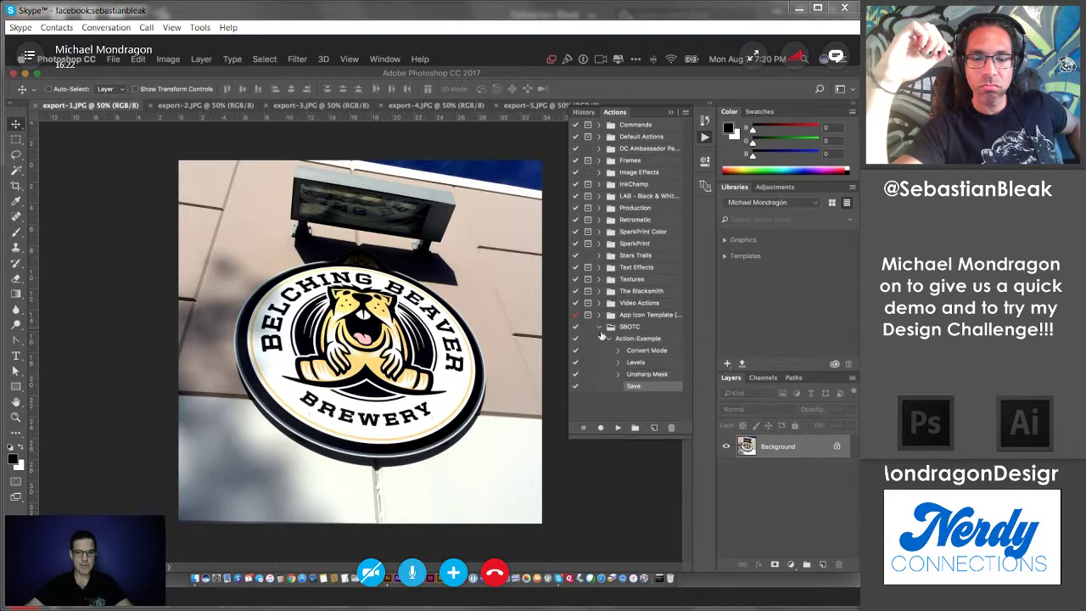
{"action": "left_click", "coordinate": [643, 340]}
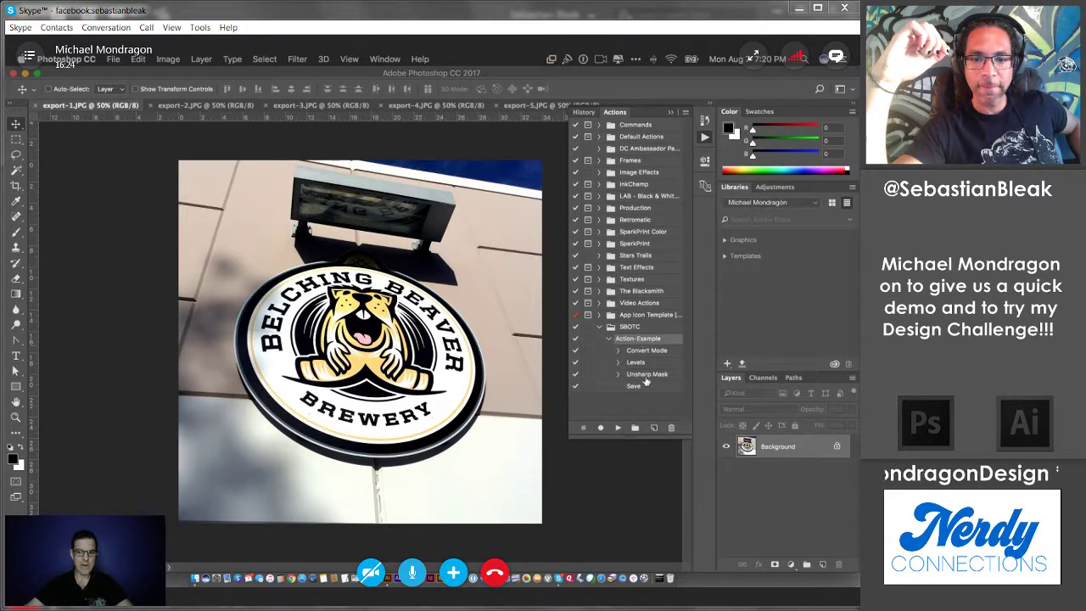
{"action": "left_click", "coordinate": [619, 428]}
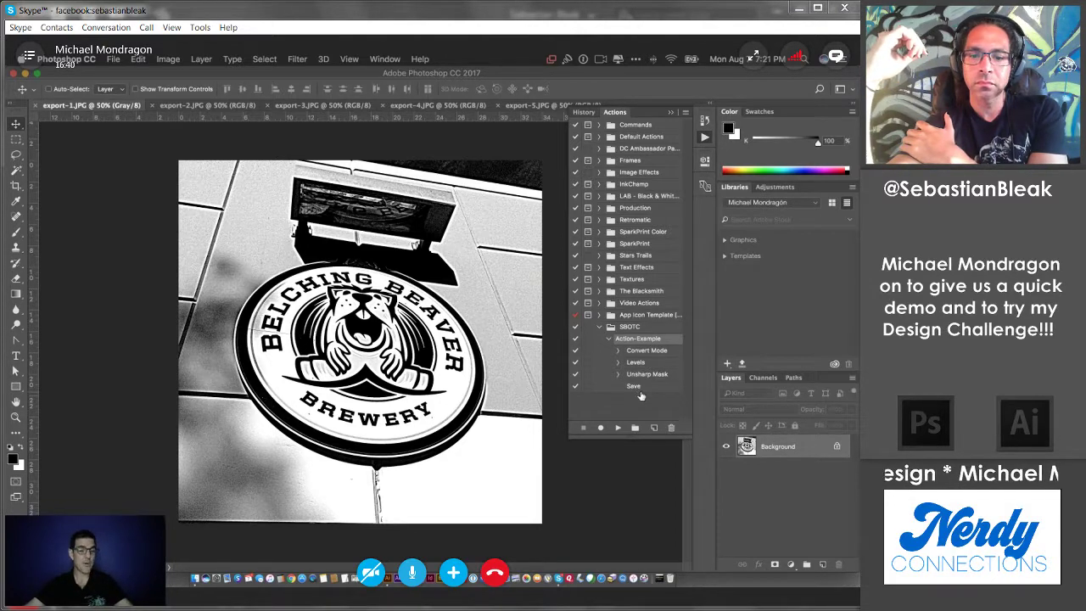
Step: Play Action-Example on each of the remaining open photos, export-2.JPG through export-5.JPG
{"action": "left_click", "coordinate": [206, 106]}
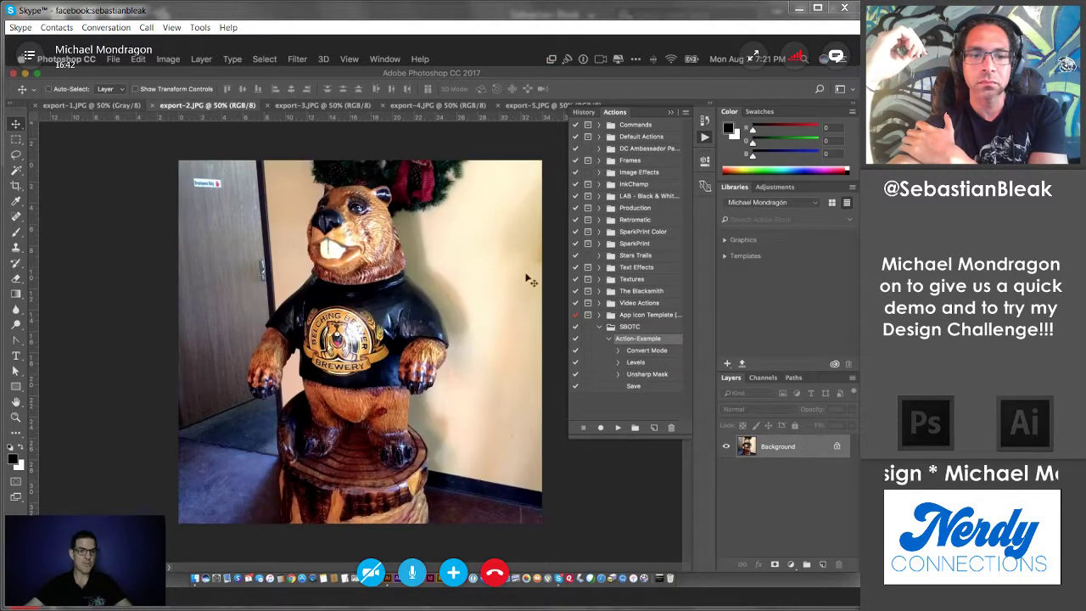
{"action": "left_click", "coordinate": [623, 431]}
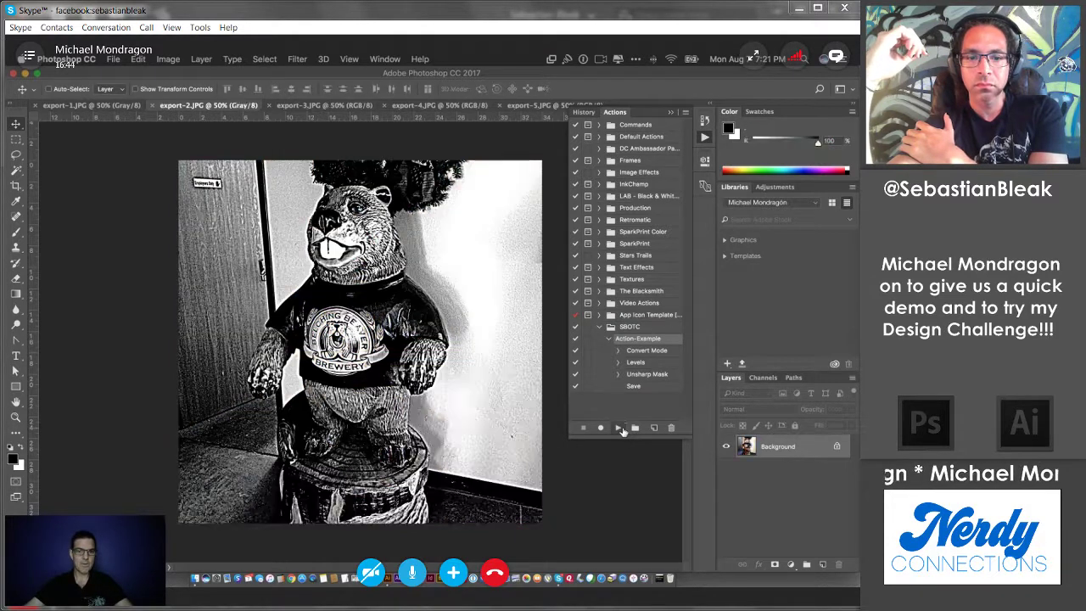
{"action": "key", "text": "ctrl+Tab"}
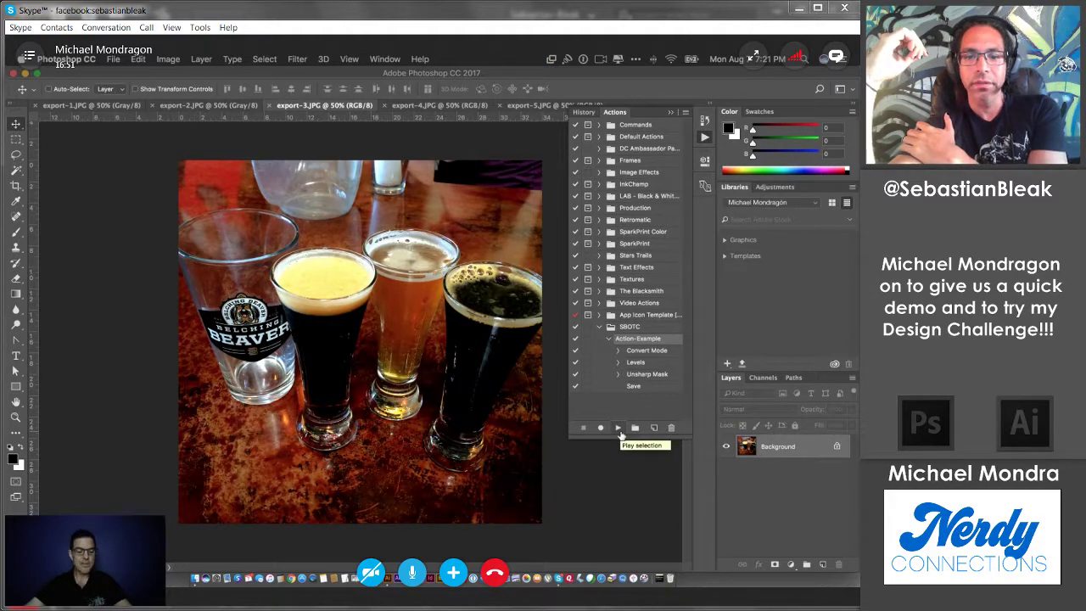
{"action": "left_click", "coordinate": [620, 431]}
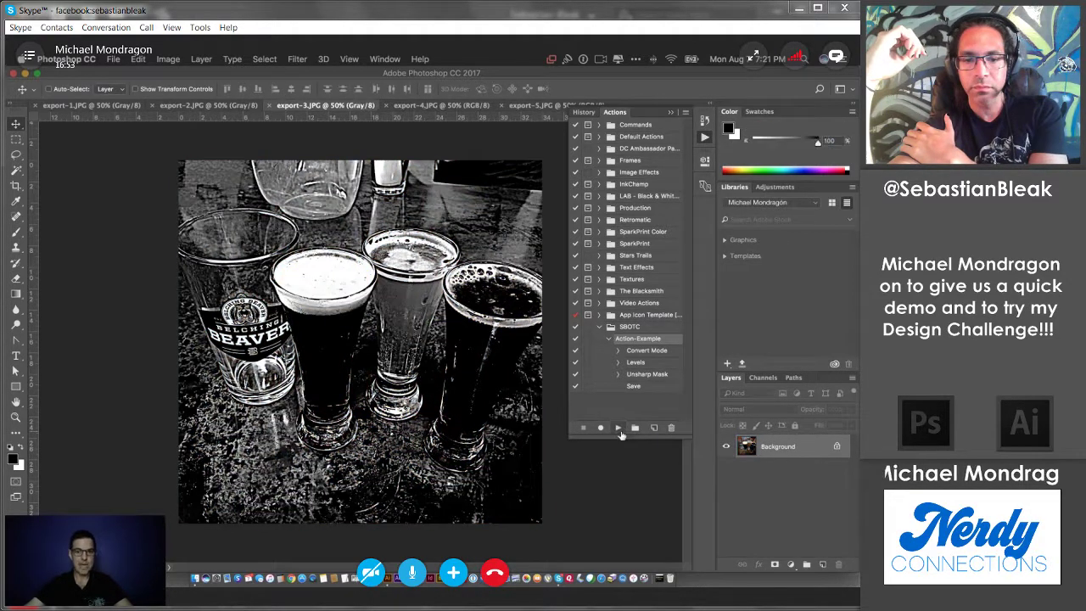
{"action": "left_click", "coordinate": [422, 106]}
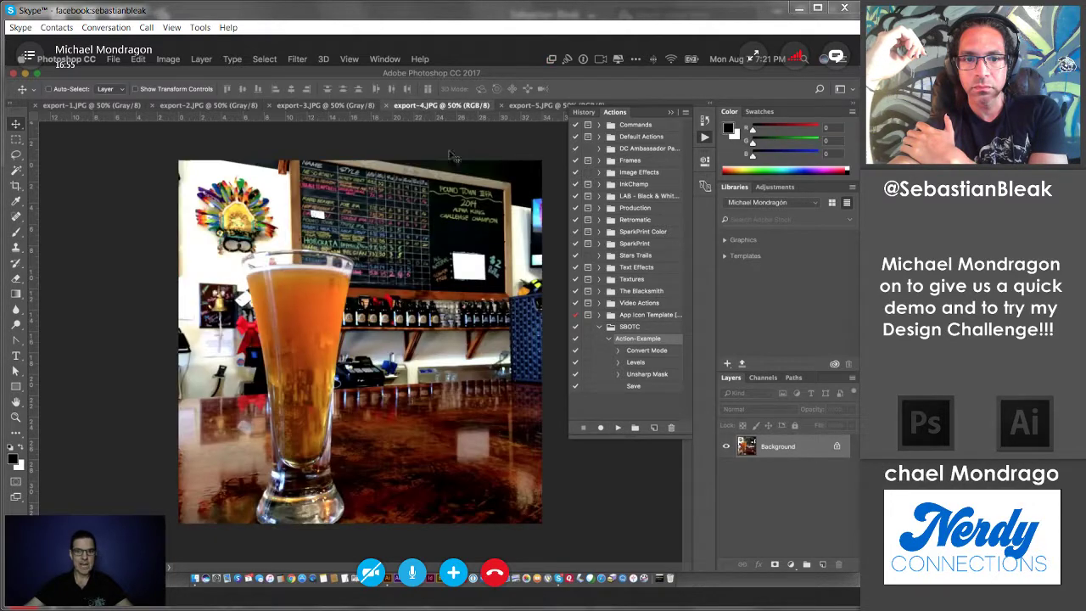
{"action": "left_click", "coordinate": [619, 429]}
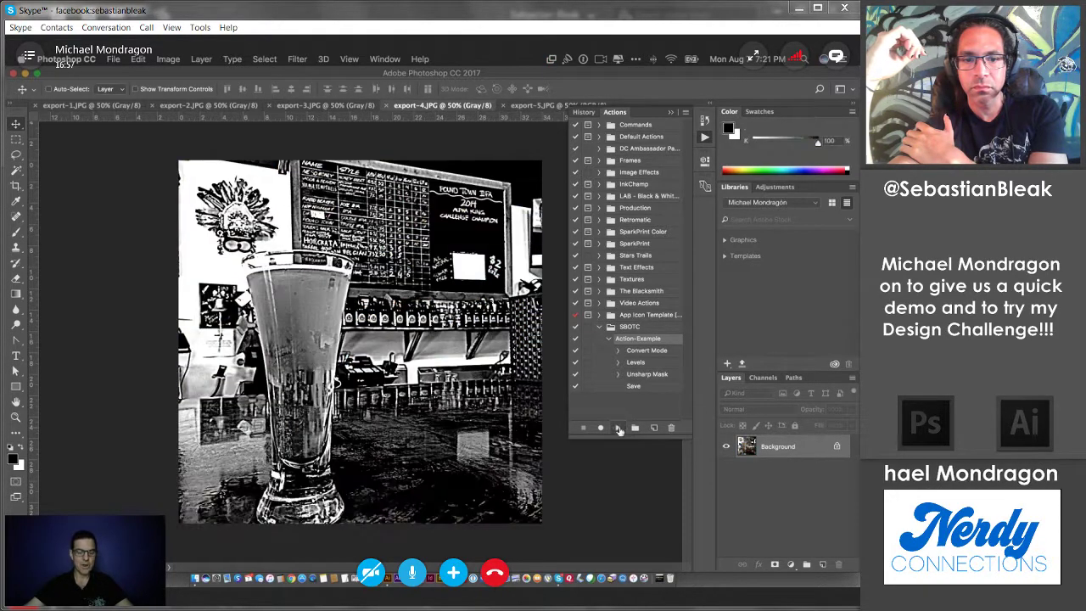
{"action": "left_click", "coordinate": [547, 107]}
{"action": "left_click", "coordinate": [621, 430]}
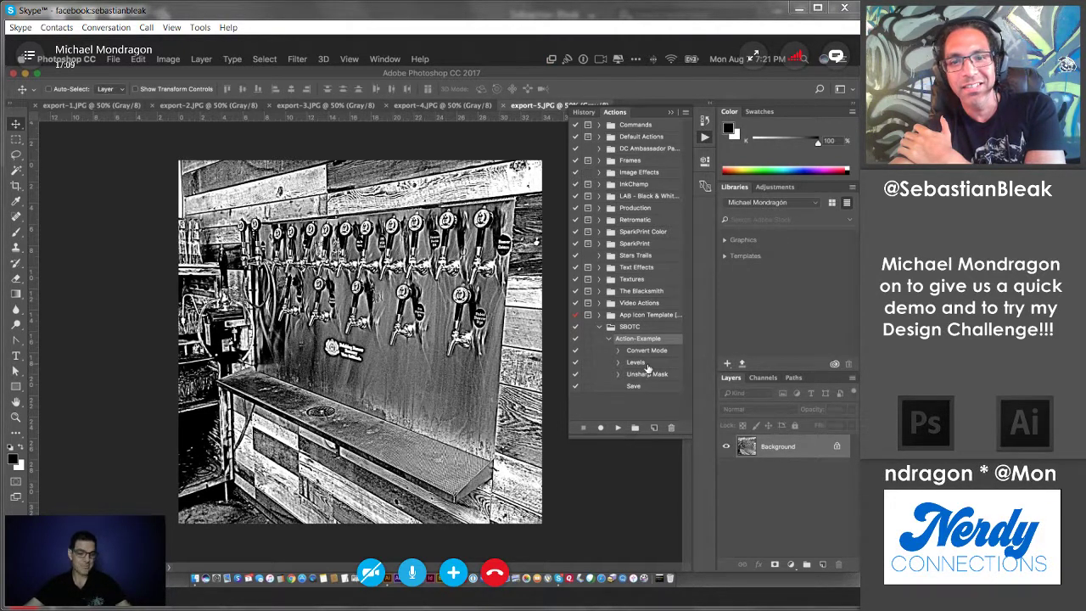
Step: Close all five processed export photos
{"action": "key", "text": "super+w"}
{"action": "key", "text": "super+w"}
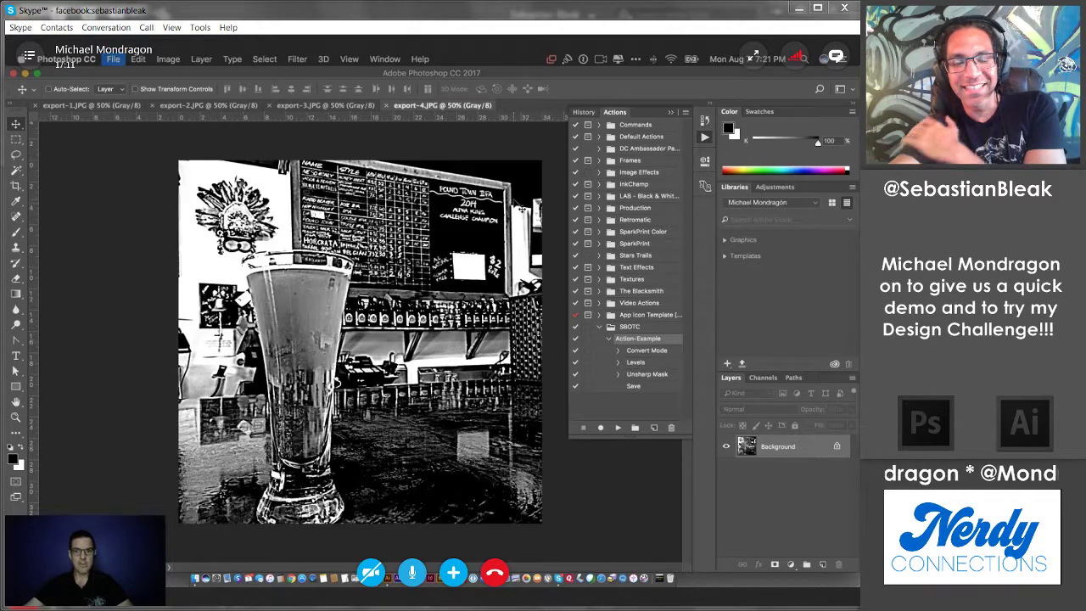
{"action": "key", "text": "super+w"}
{"action": "key", "text": "super+w"}
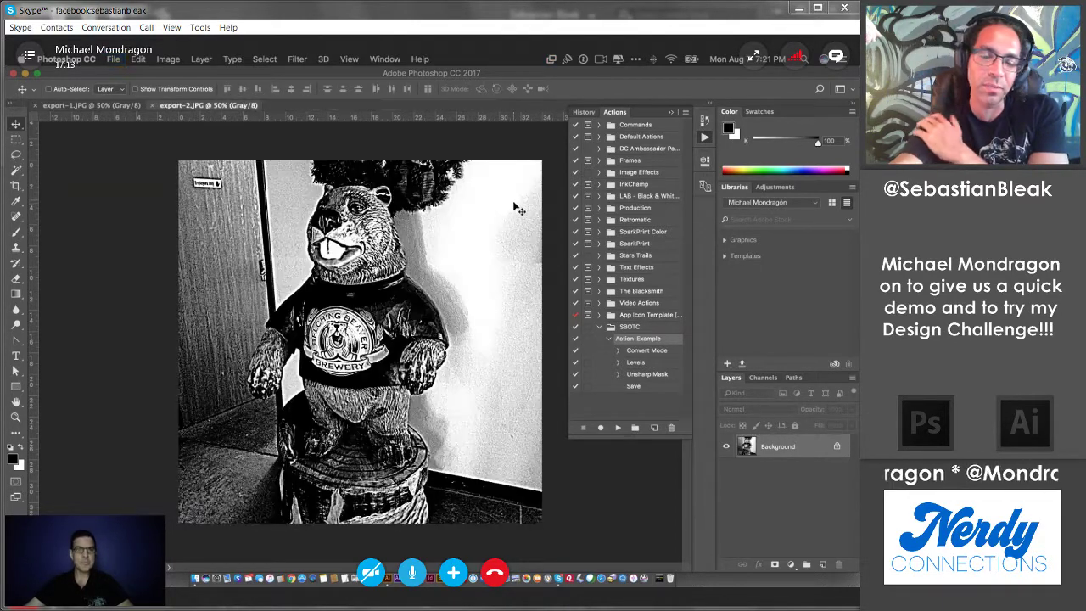
{"action": "key", "text": "super+w"}
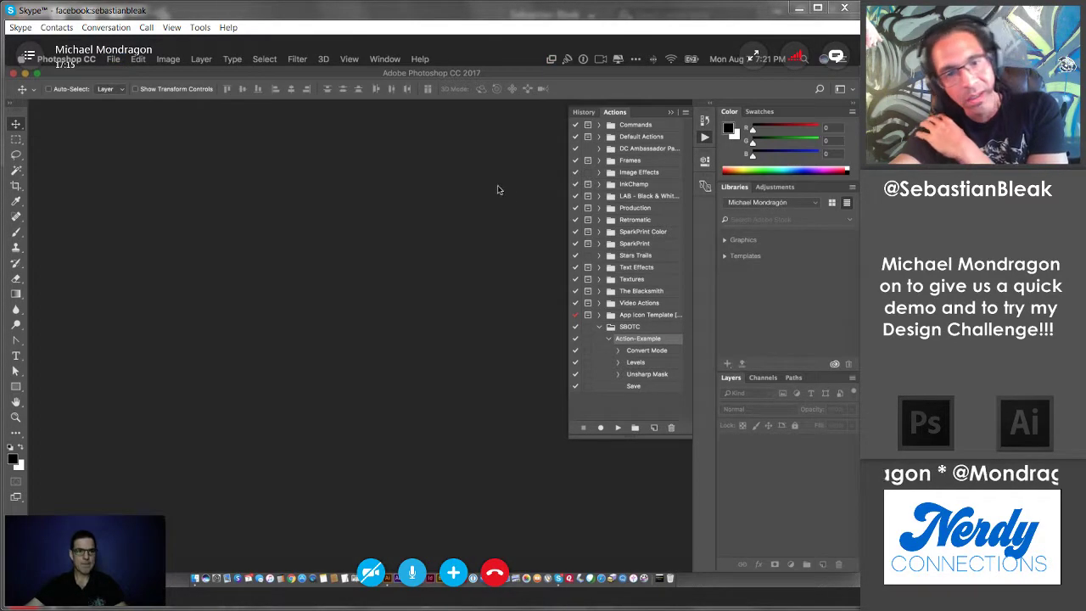
Step: Delete the SBOTC action set together with its Action-Example action
{"action": "left_click", "coordinate": [660, 327]}
{"action": "left_click", "coordinate": [672, 428]}
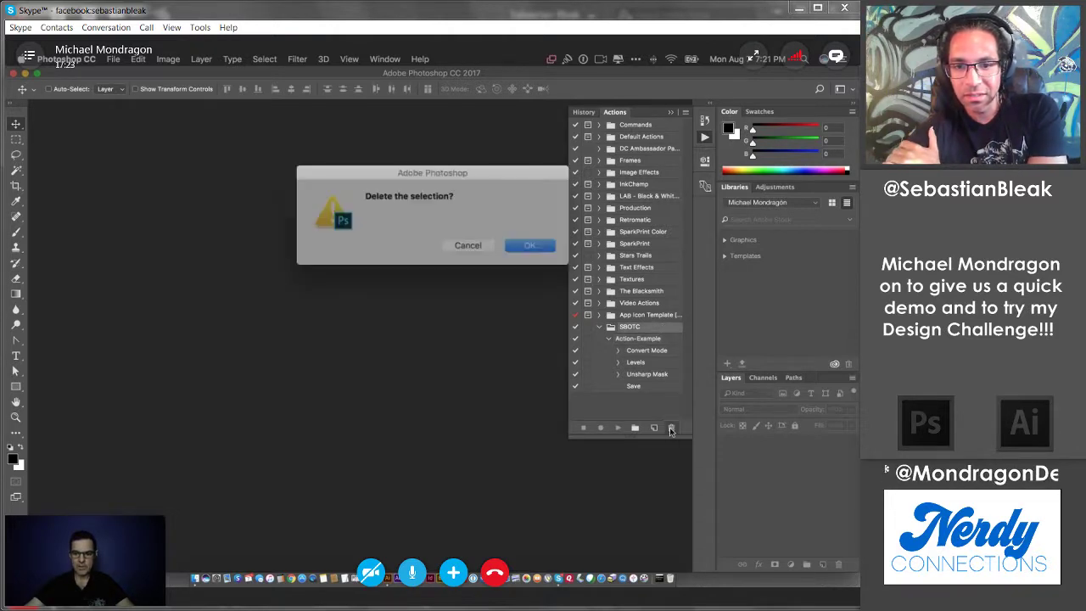
{"action": "left_click", "coordinate": [521, 244]}
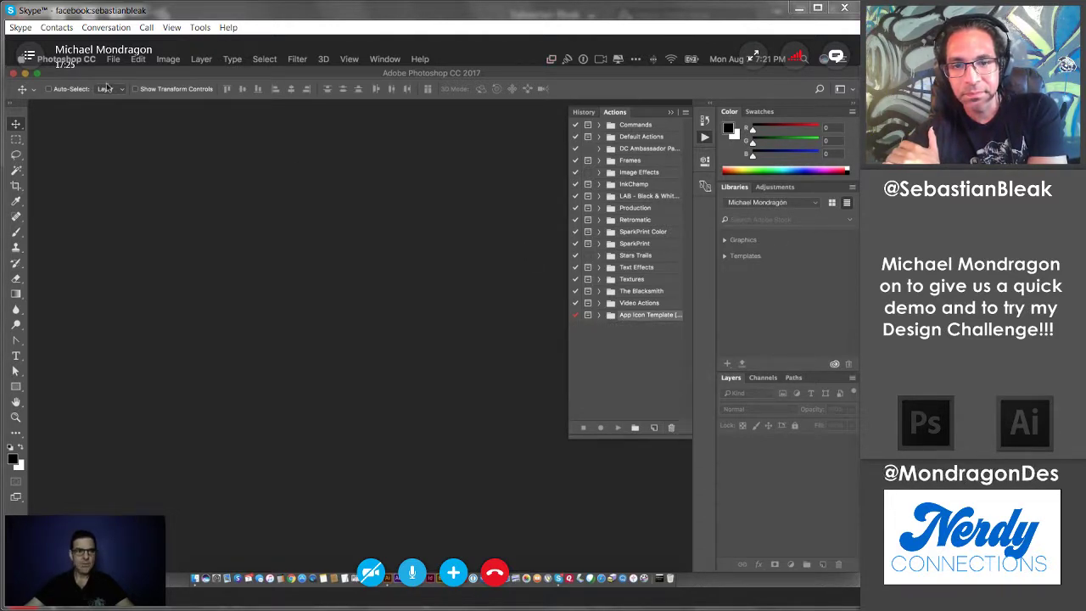
Step: Switch to Finder and open batch-01.JPG from the test folder inside 02-Batch in Photoshop
{"action": "left_click", "coordinate": [25, 73]}
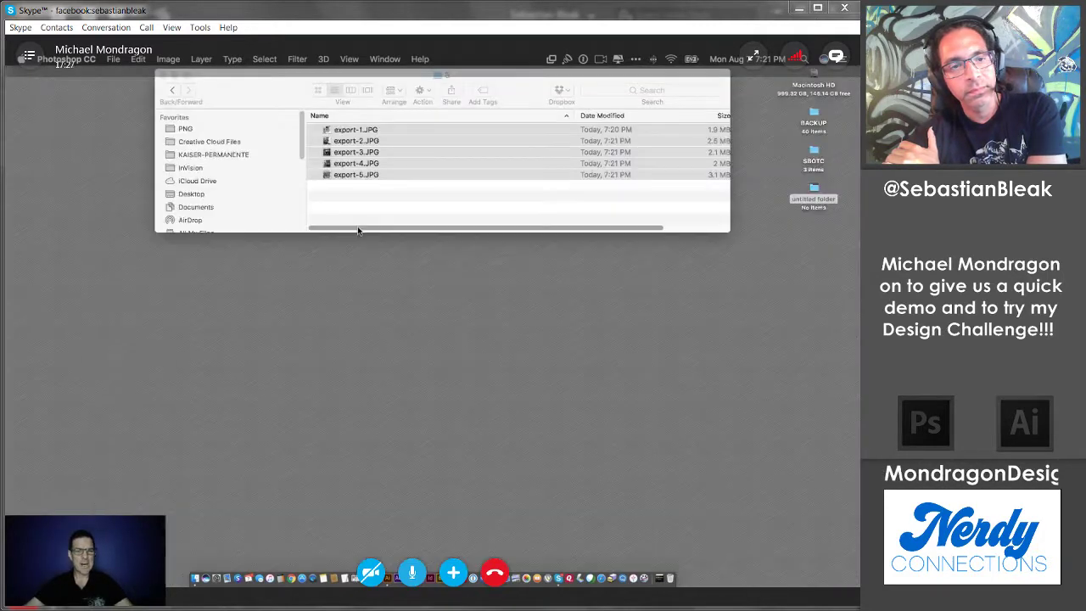
{"action": "left_click", "coordinate": [359, 229]}
{"action": "left_click", "coordinate": [171, 91]}
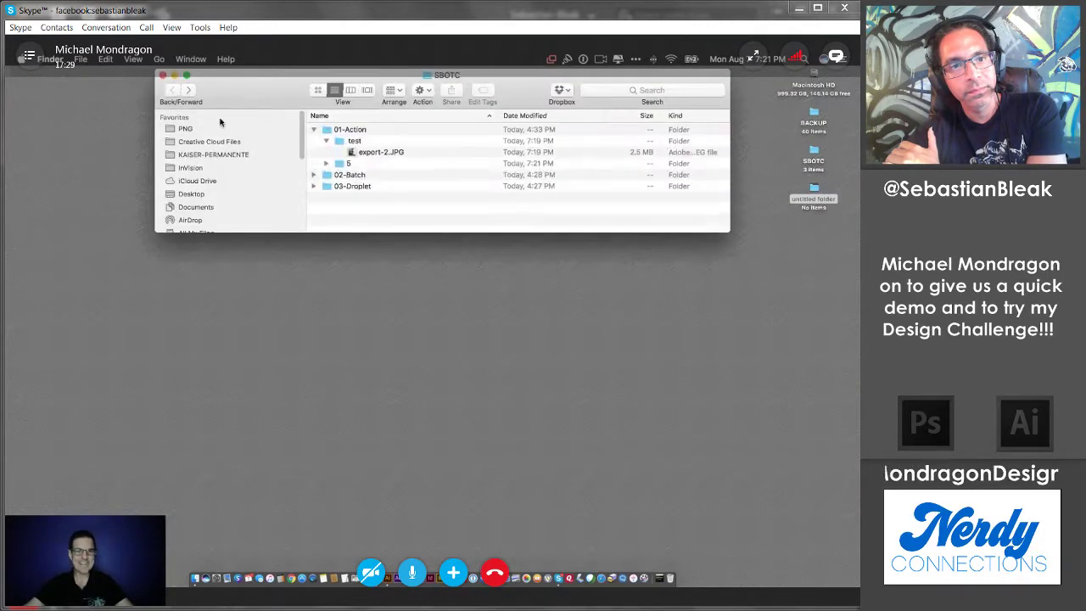
{"action": "left_click", "coordinate": [314, 130]}
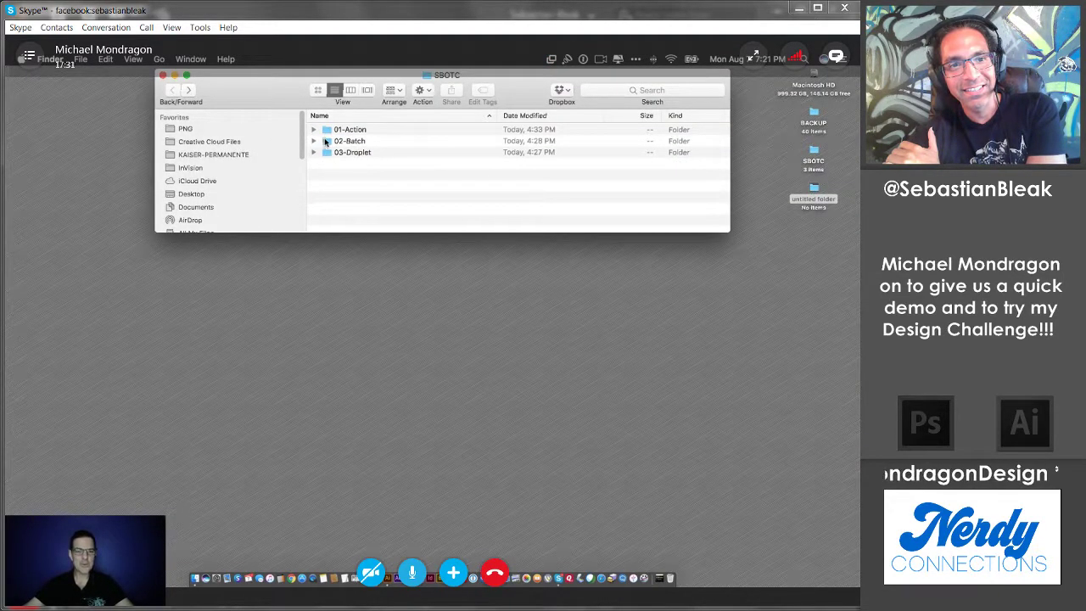
{"action": "double_click", "coordinate": [326, 141]}
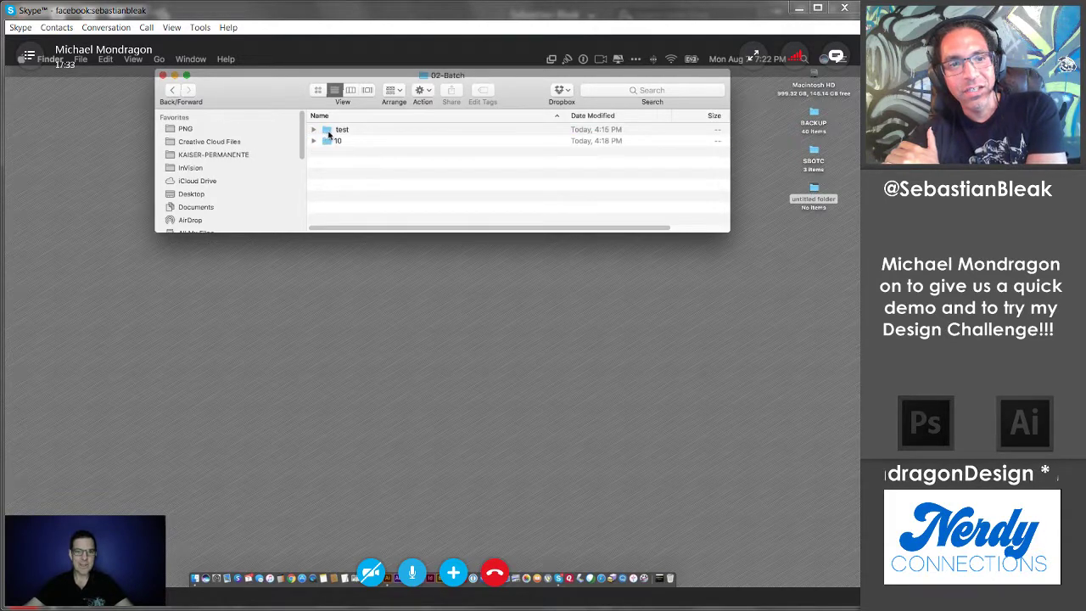
{"action": "left_click", "coordinate": [315, 130]}
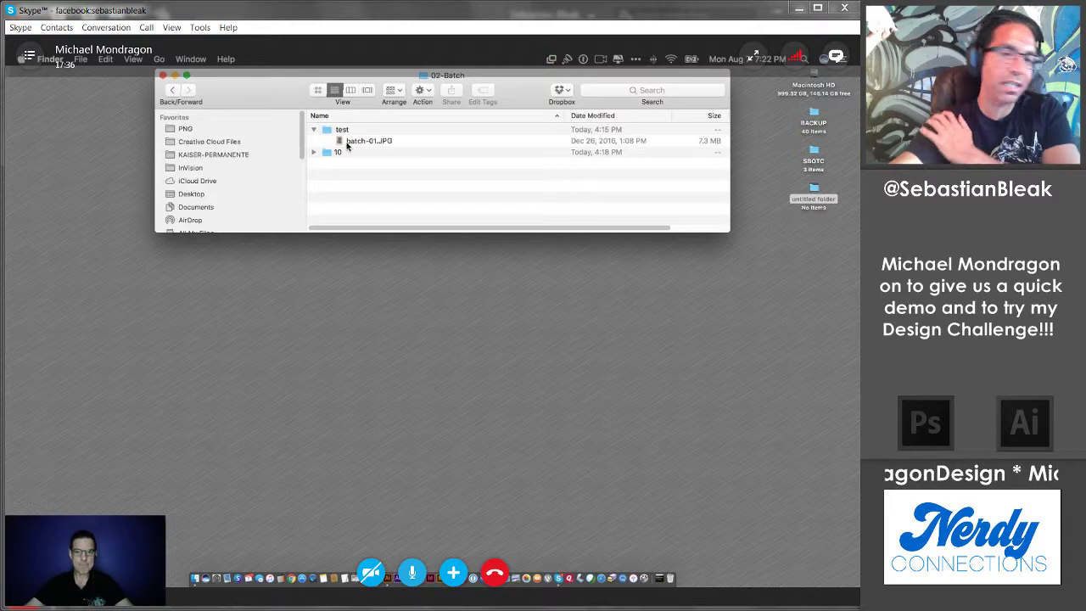
{"action": "left_click", "coordinate": [347, 143]}
{"action": "double_click", "coordinate": [347, 143]}
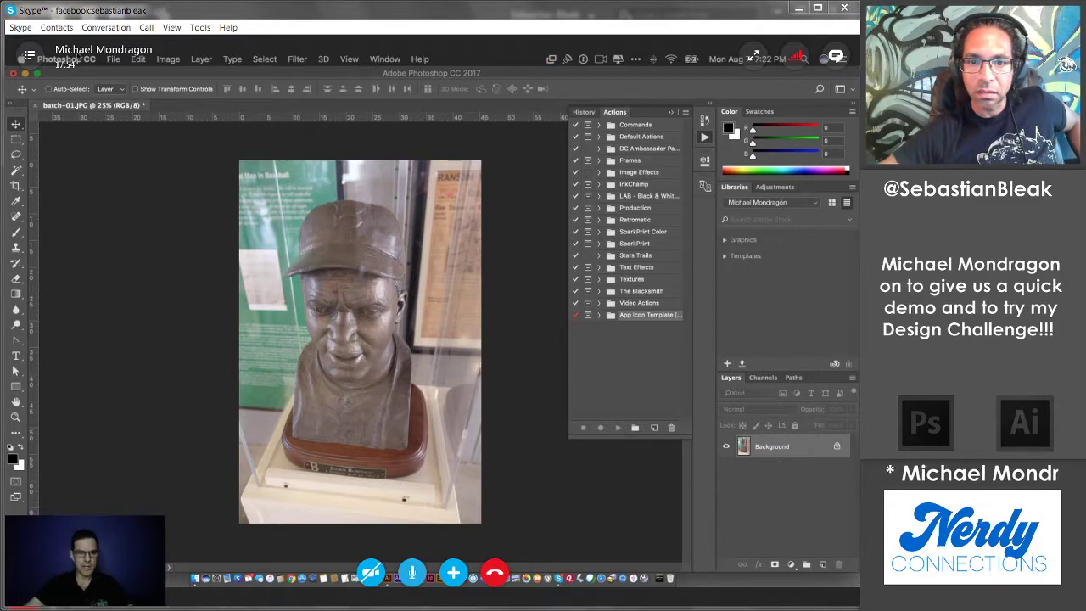
Step: Switch to Finder, duplicate batch-01.JPG inside the test folder, and return to Photoshop
{"action": "left_click", "coordinate": [25, 75]}
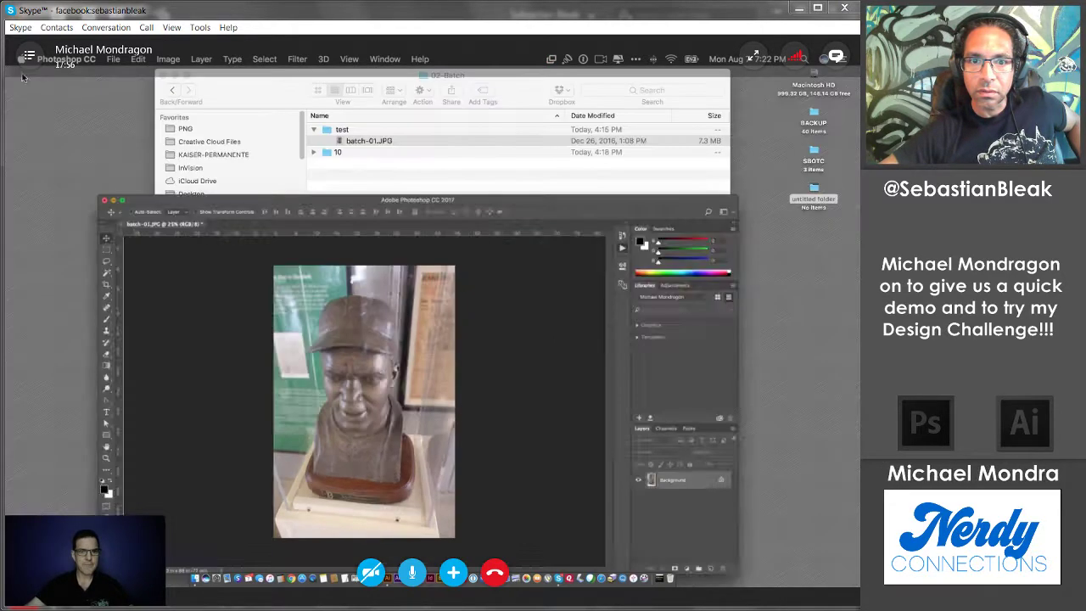
{"action": "left_click", "coordinate": [344, 141]}
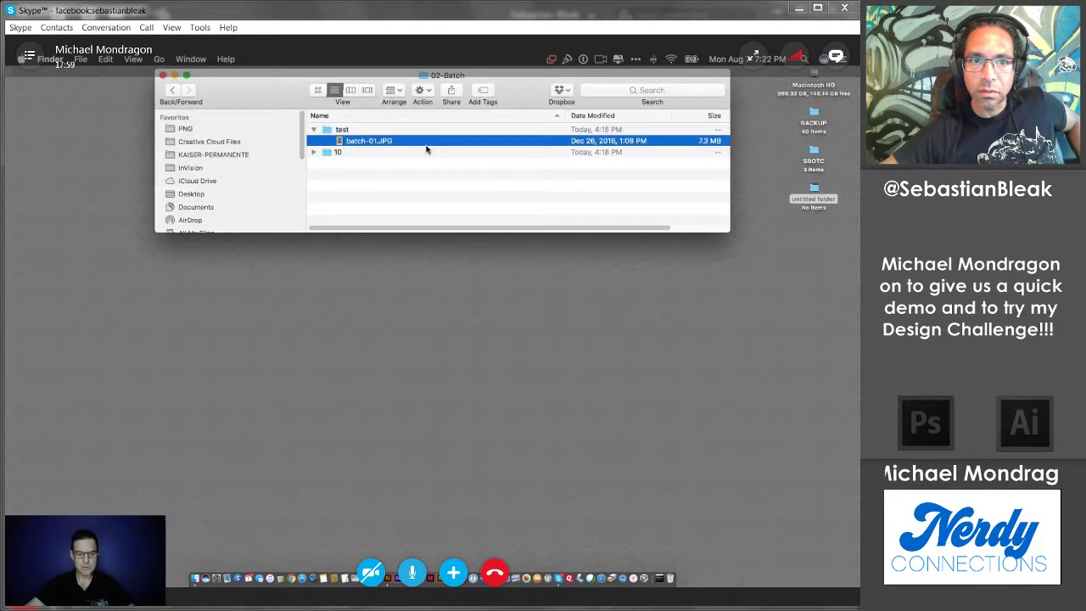
{"action": "key", "text": "super+d"}
{"action": "left_click", "coordinate": [373, 187]}
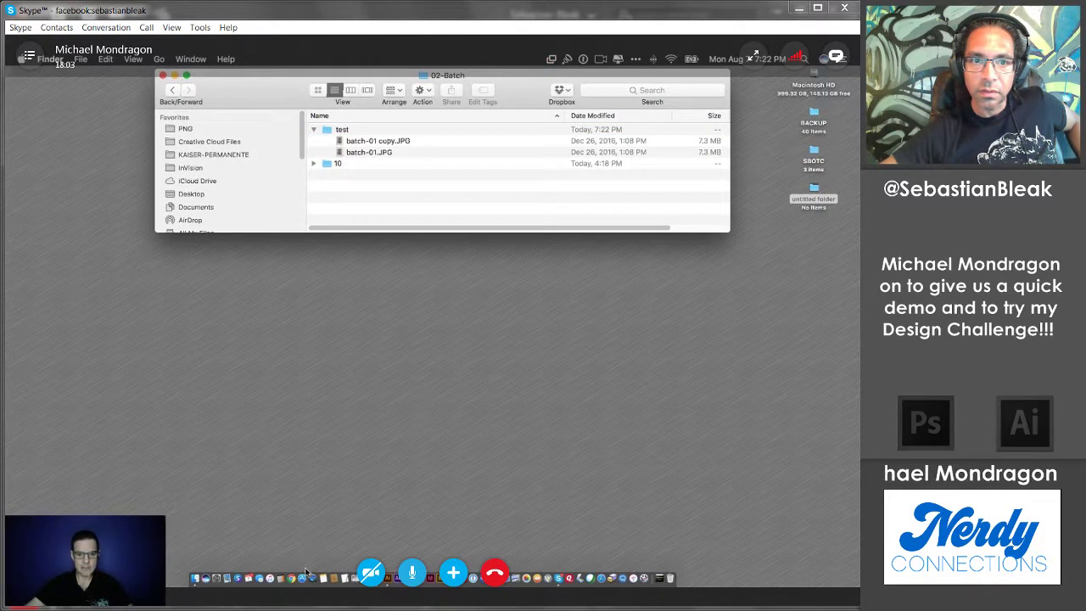
{"action": "left_click", "coordinate": [375, 578]}
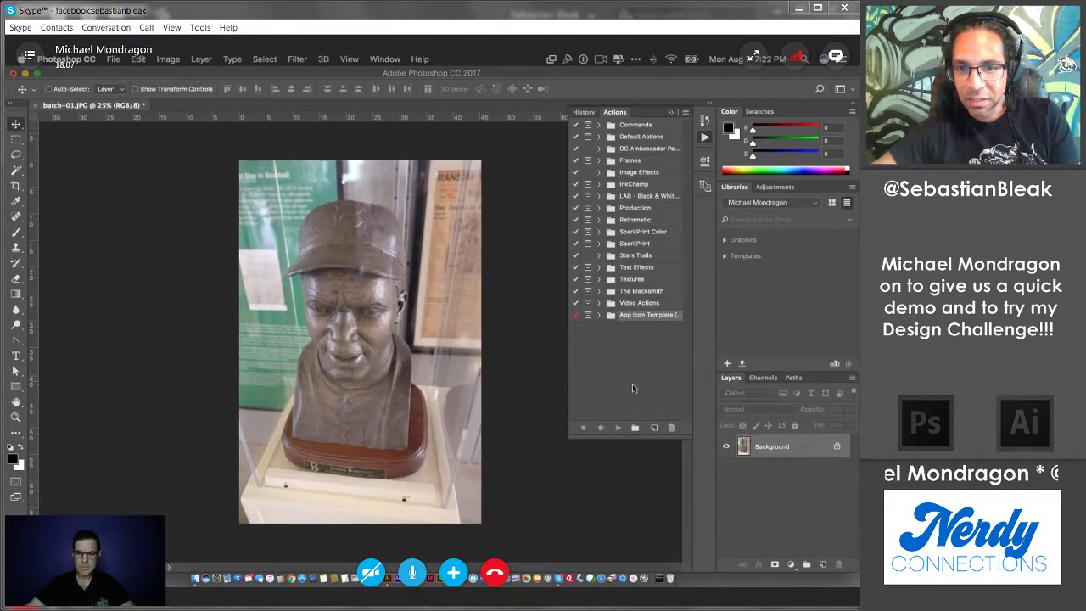
Step: Create a new action set named SBOTC
{"action": "left_click", "coordinate": [635, 429]}
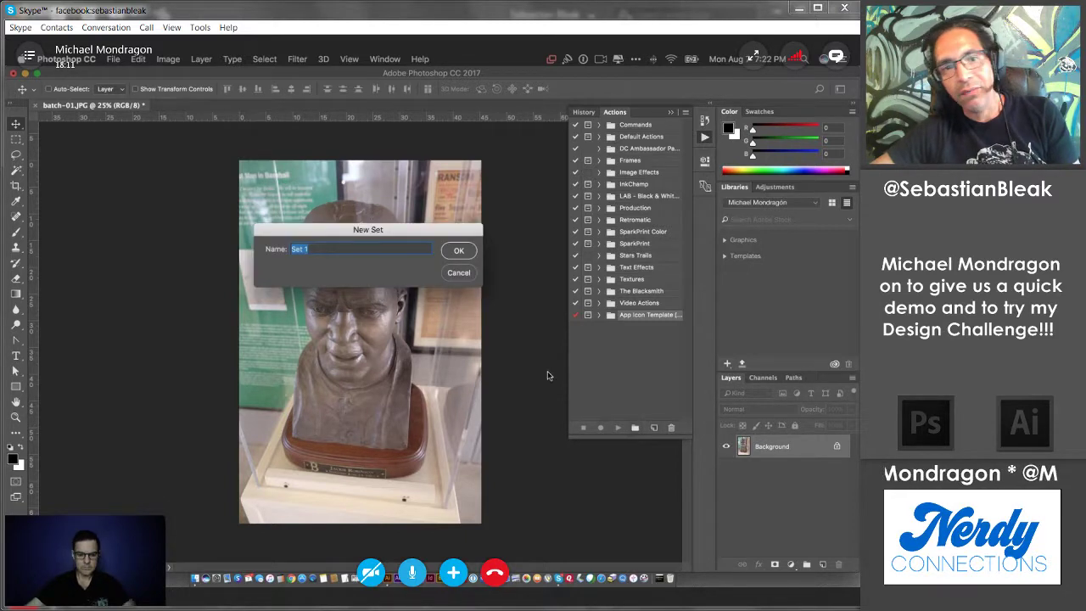
{"action": "type", "text": "SBC"}
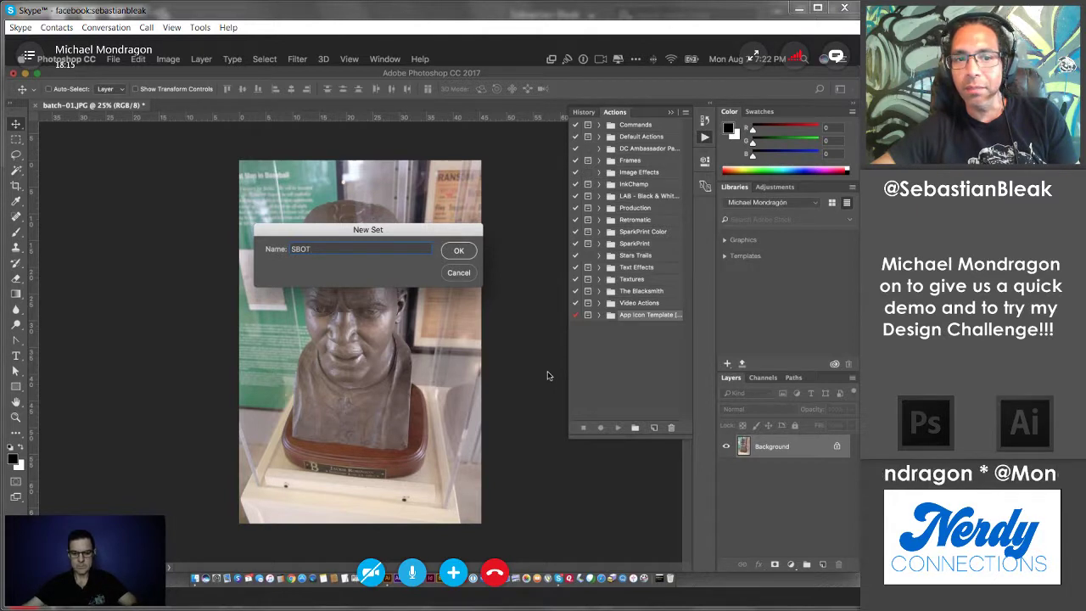
{"action": "type", "text": "TC"}
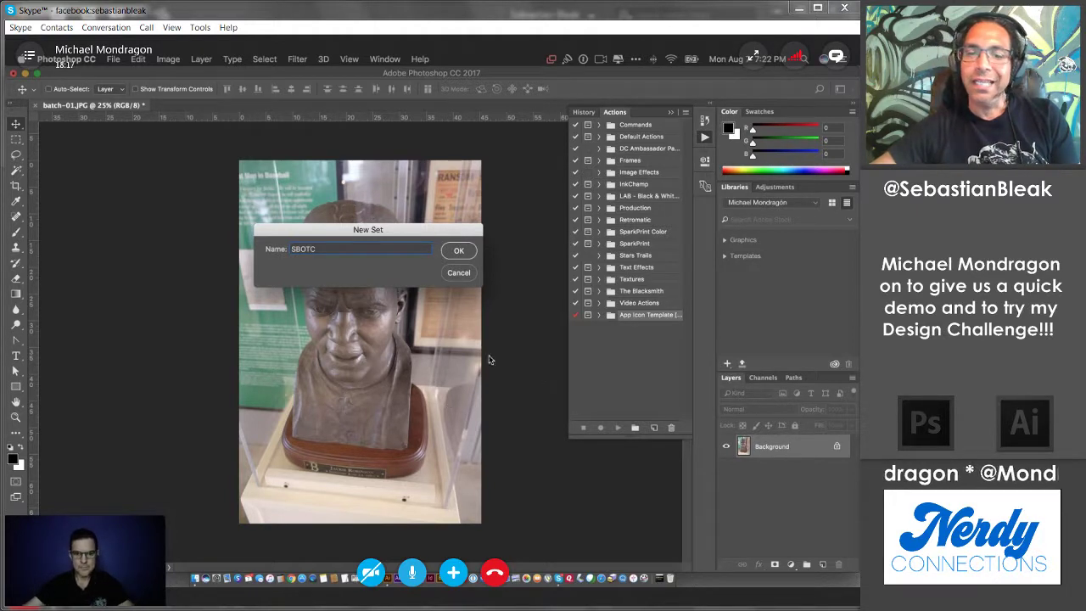
{"action": "left_click", "coordinate": [458, 249]}
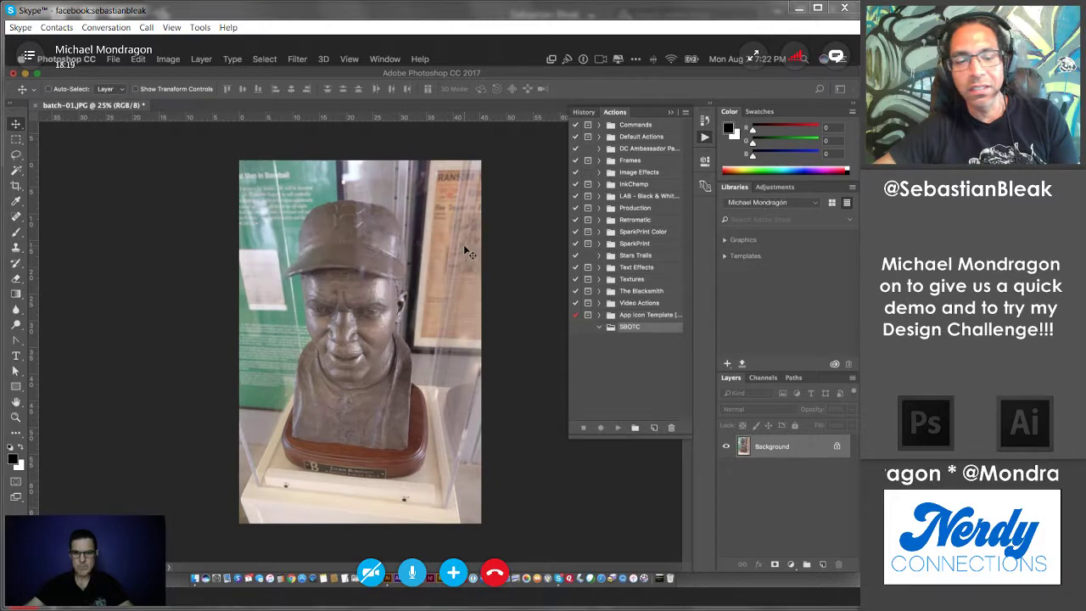
Step: Display the actions in Button Mode and enlarge the Actions panel until the buttons fill two columns
{"action": "left_click", "coordinate": [686, 113]}
{"action": "left_click", "coordinate": [704, 120]}
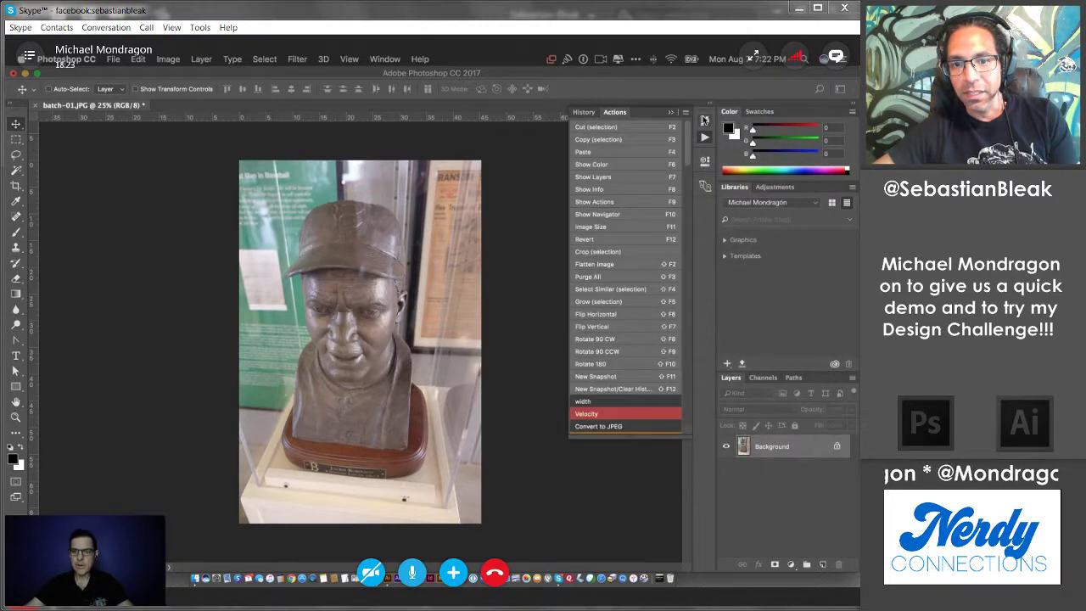
{"action": "left_click_drag", "start_coordinate": [627, 434], "coordinate": [647, 550]}
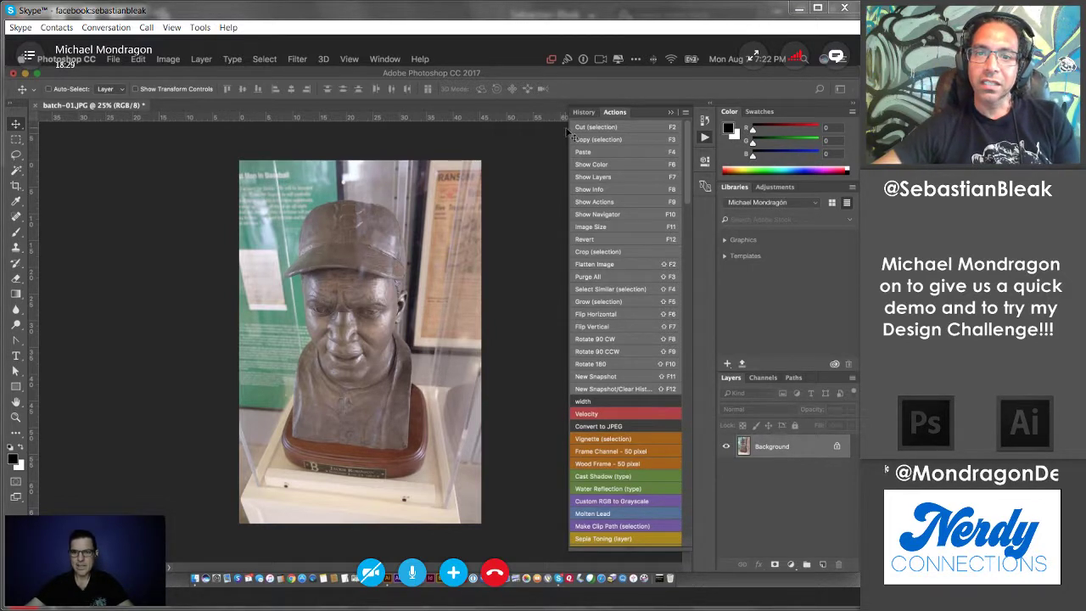
{"action": "left_click_drag", "start_coordinate": [566, 130], "coordinate": [507, 128]}
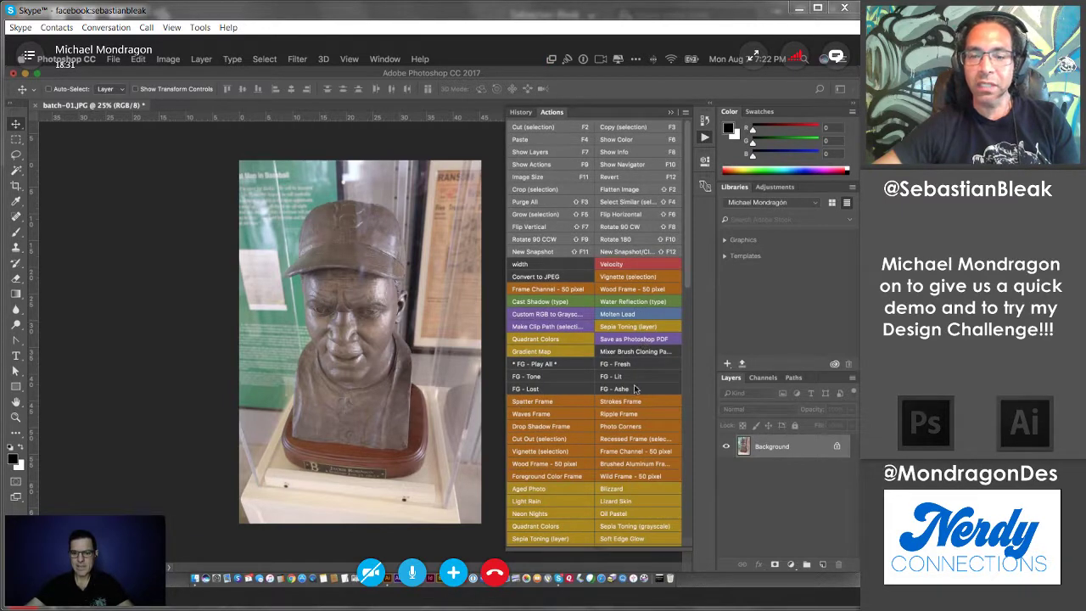
Step: Look through the whole collection of colour-coded action buttons and return to the regular list of action sets
{"action": "scroll", "coordinate": [643, 341], "scroll_direction": "down", "scroll_amount": 10}
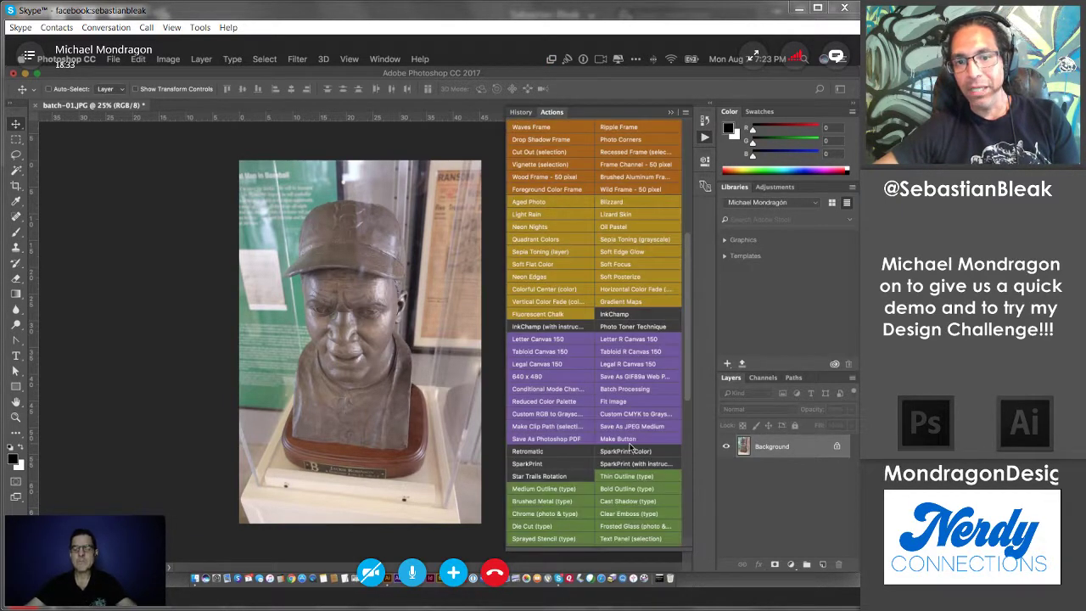
{"action": "scroll", "coordinate": [632, 454], "scroll_direction": "down", "scroll_amount": 9}
{"action": "scroll", "coordinate": [637, 471], "scroll_direction": "down", "scroll_amount": 3}
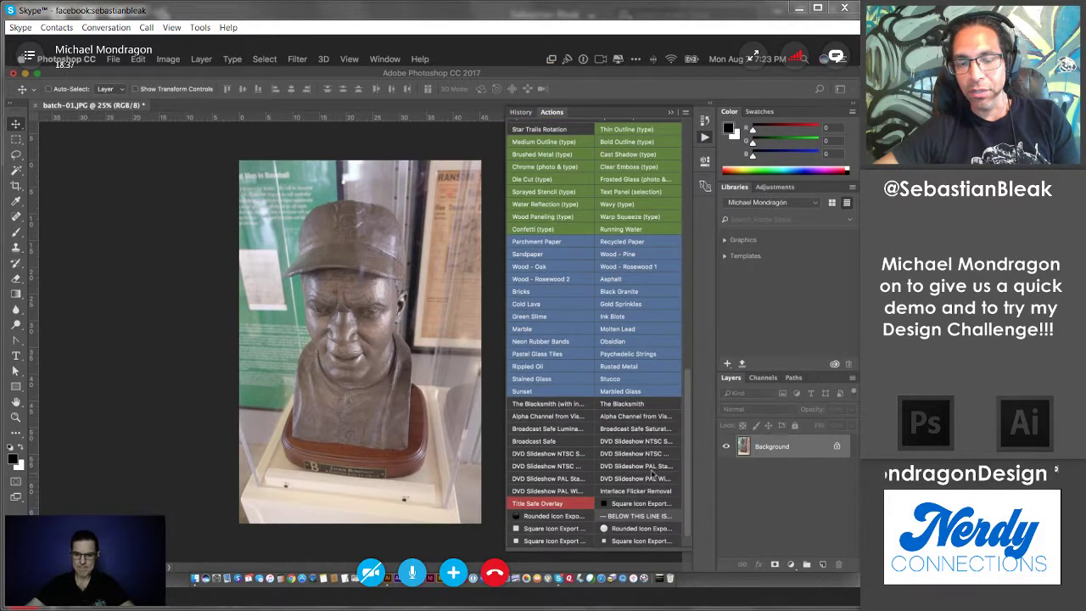
{"action": "scroll", "coordinate": [649, 479], "scroll_direction": "up", "scroll_amount": 8}
{"action": "scroll", "coordinate": [660, 335], "scroll_direction": "up", "scroll_amount": 12}
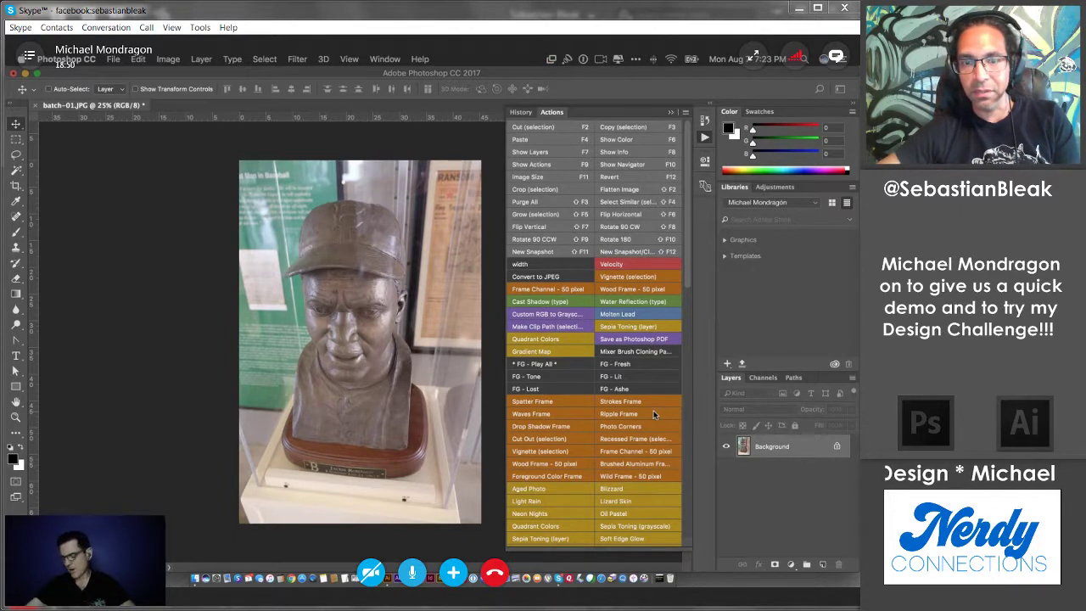
{"action": "left_click", "coordinate": [686, 112]}
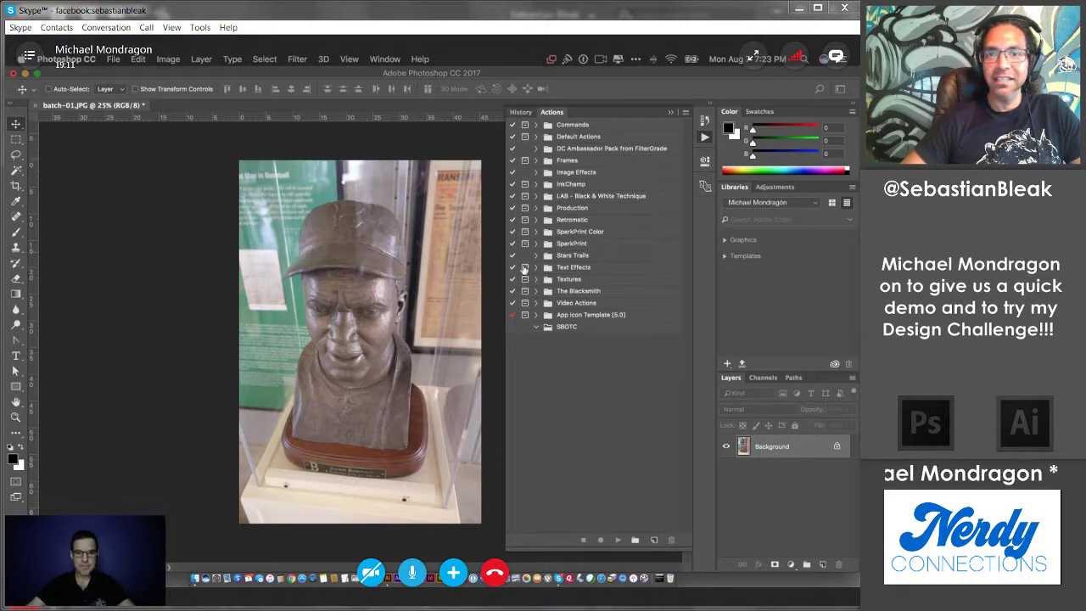
Step: Delete the empty SBOTC action set
{"action": "left_click", "coordinate": [598, 331]}
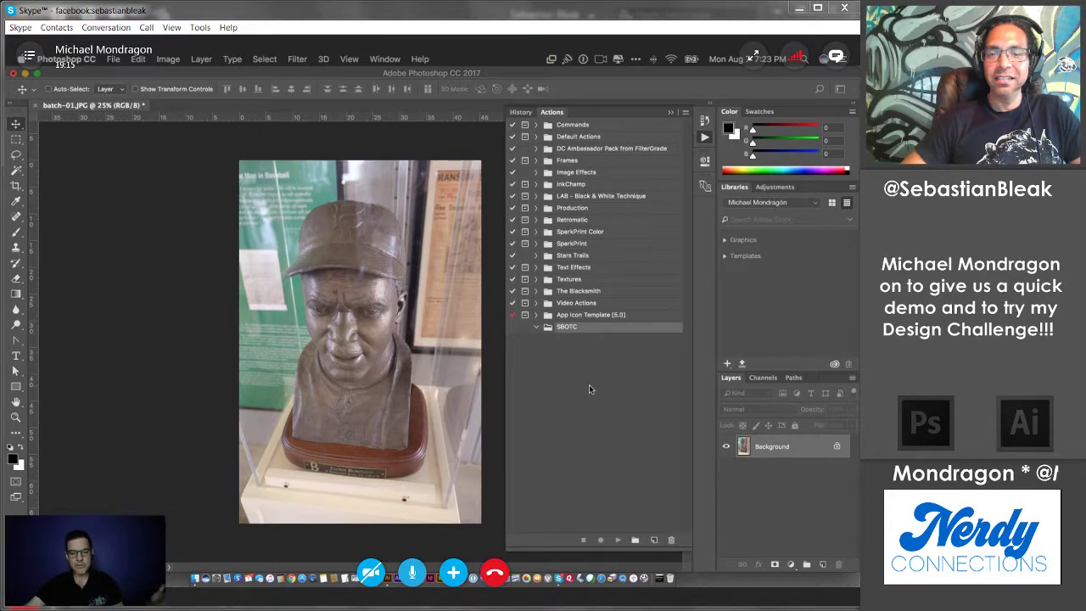
{"action": "left_click", "coordinate": [673, 540]}
{"action": "left_click", "coordinate": [514, 245]}
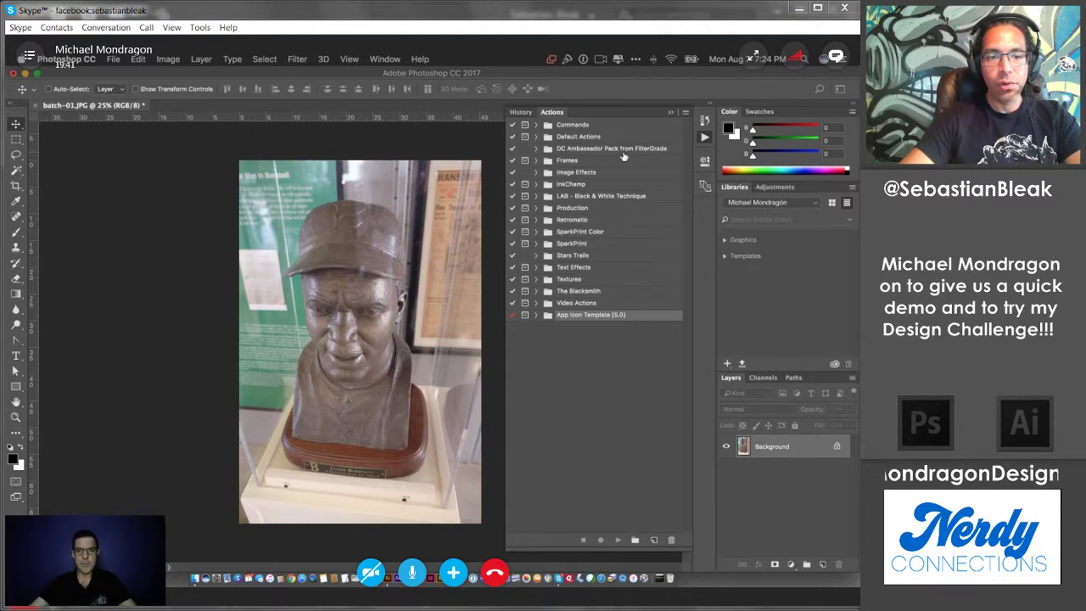
Step: Play the FG - Play All action from the DC Ambassador Pack from FilterGrade set on batch-01.JPG
{"action": "left_click", "coordinate": [537, 148]}
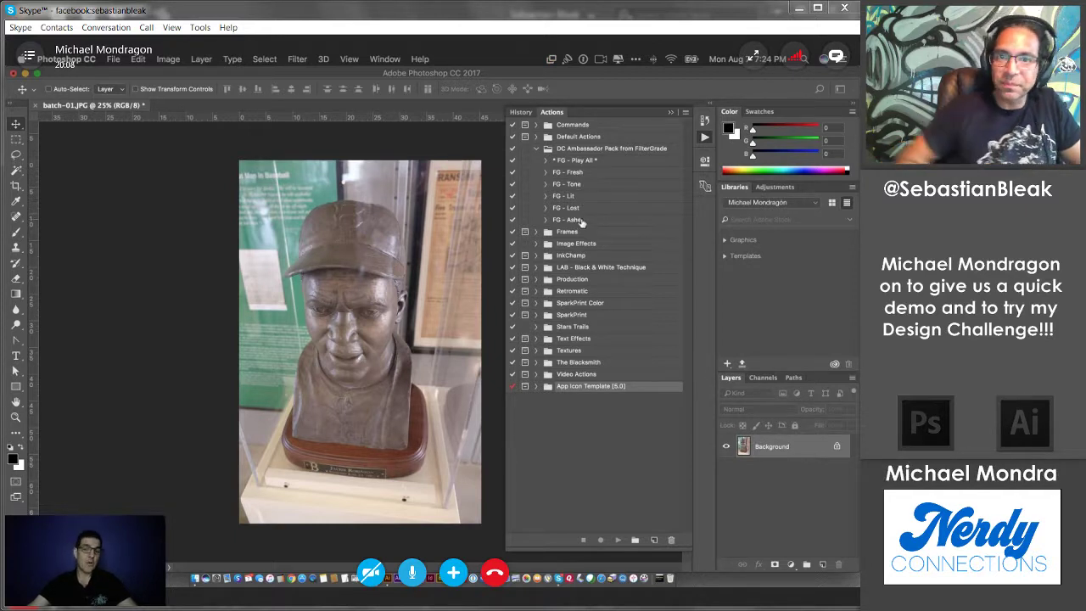
{"action": "left_click", "coordinate": [592, 163]}
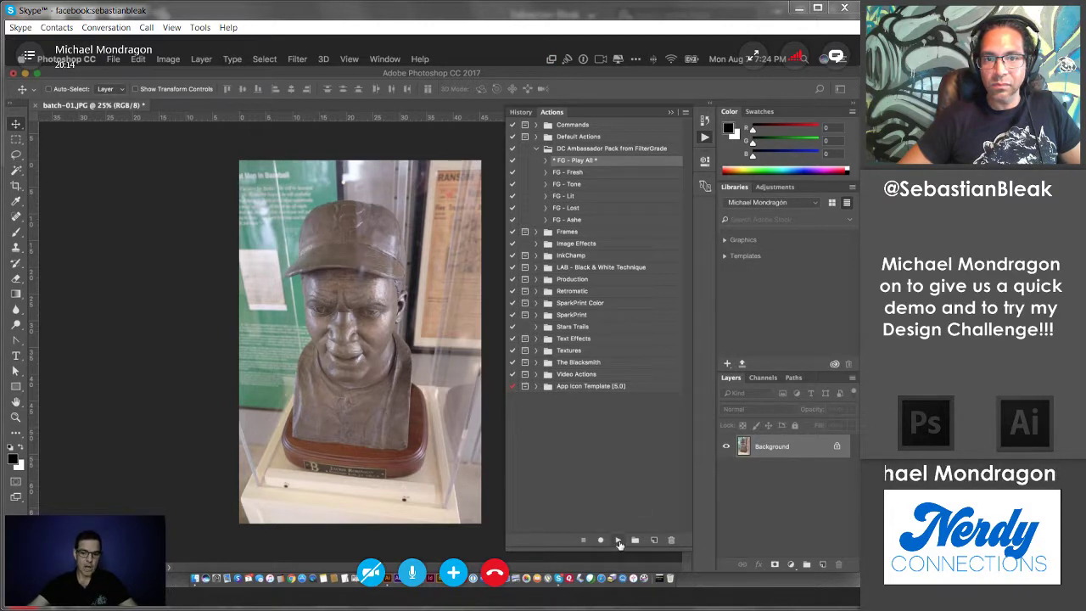
{"action": "left_click", "coordinate": [619, 542]}
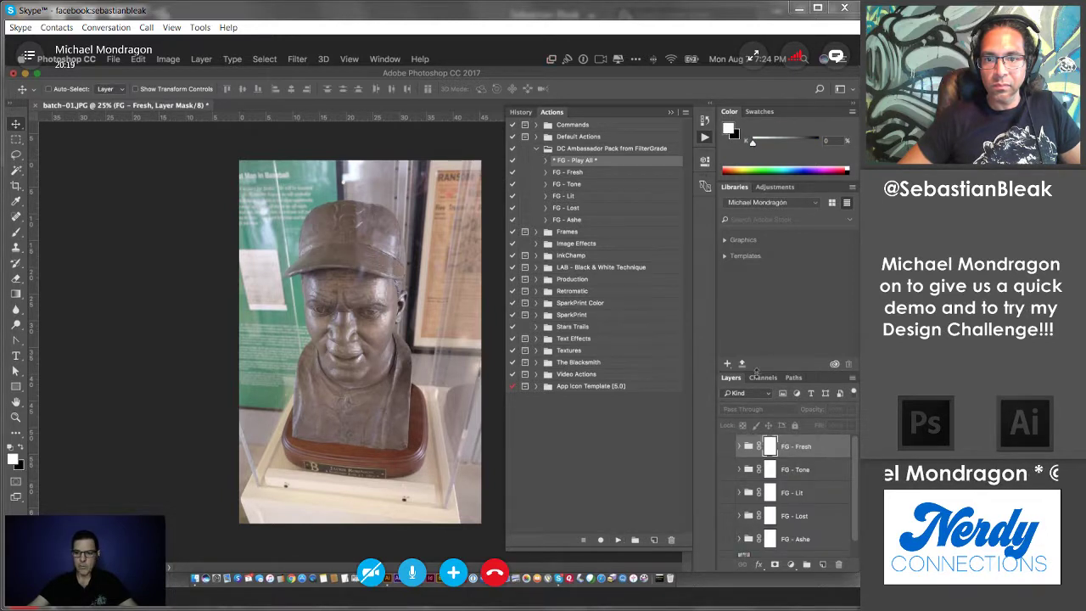
Step: Enlarge the Layers panel and examine the adjustment layers inside the FG - Fresh group, collapsing the group when done
{"action": "left_click_drag", "start_coordinate": [758, 374], "coordinate": [774, 262]}
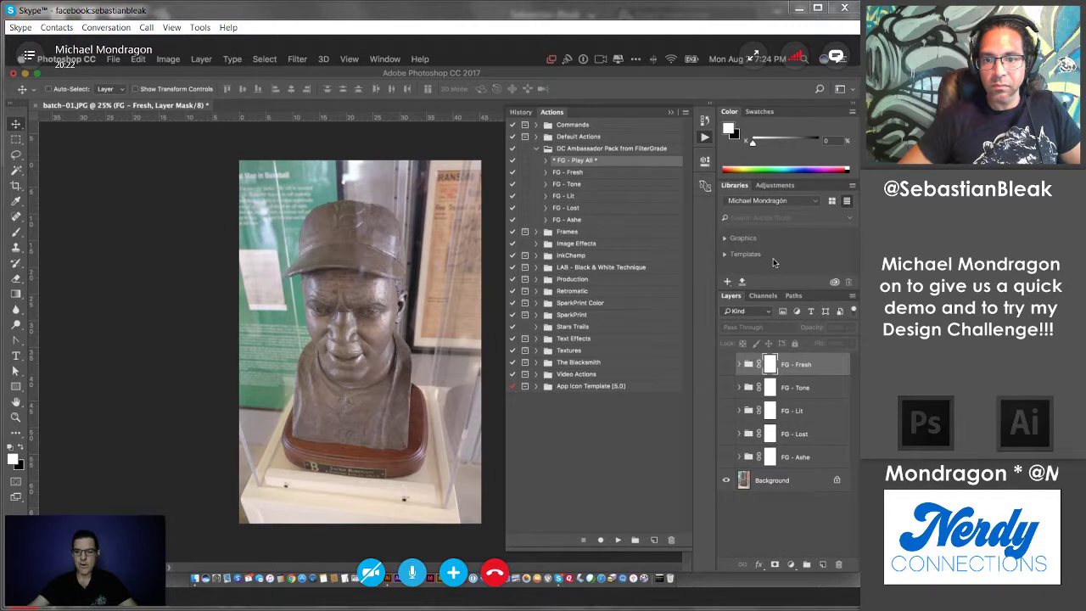
{"action": "left_click", "coordinate": [738, 365]}
{"action": "scroll", "coordinate": [795, 414], "scroll_direction": "down", "scroll_amount": 2}
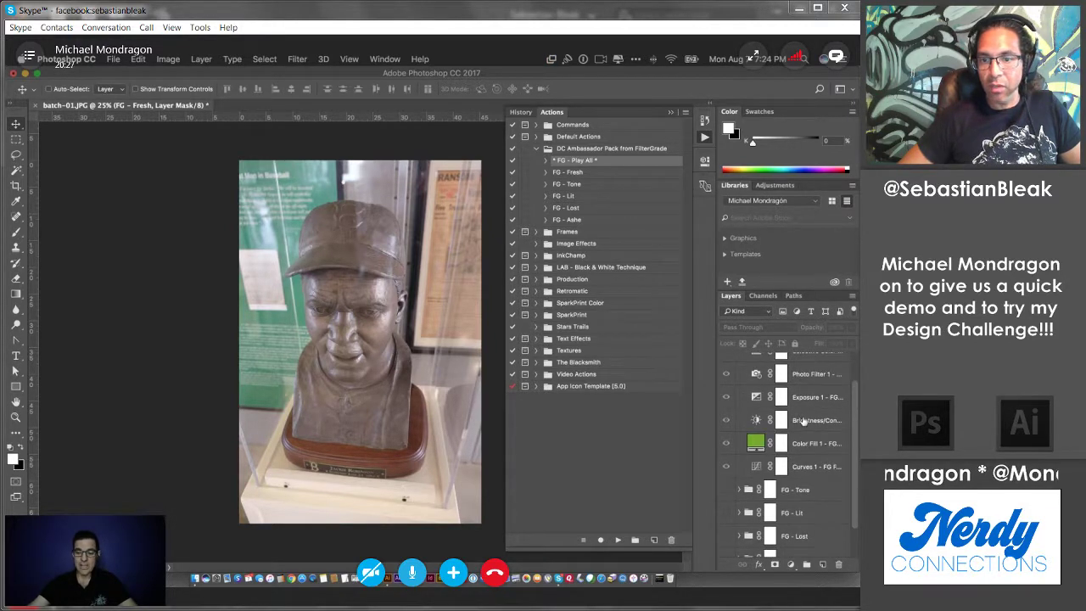
{"action": "scroll", "coordinate": [811, 403], "scroll_direction": "up", "scroll_amount": 1}
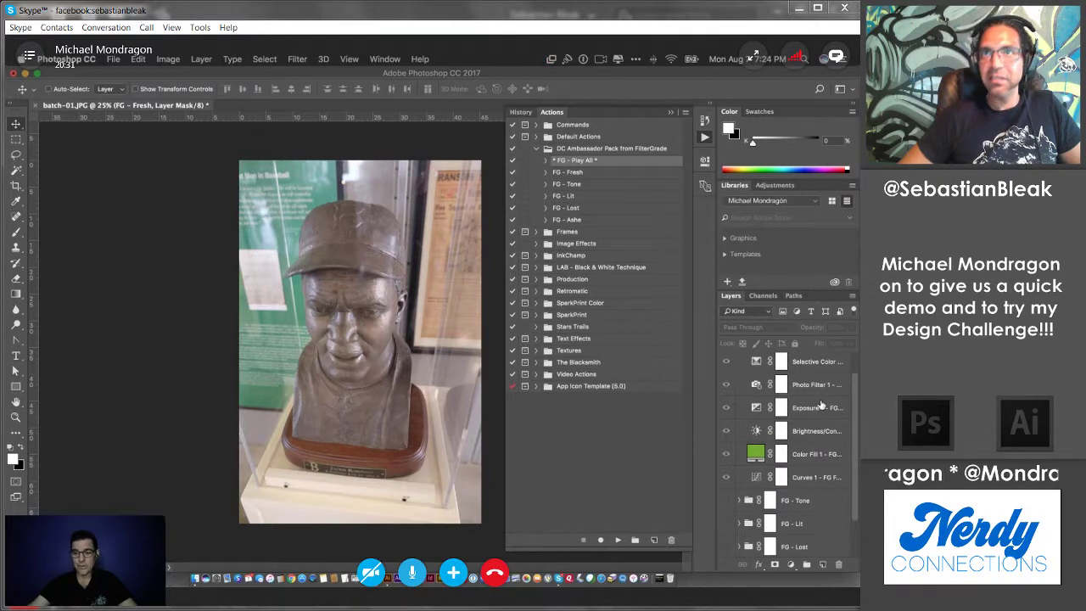
{"action": "scroll", "coordinate": [814, 429], "scroll_direction": "up", "scroll_amount": 1}
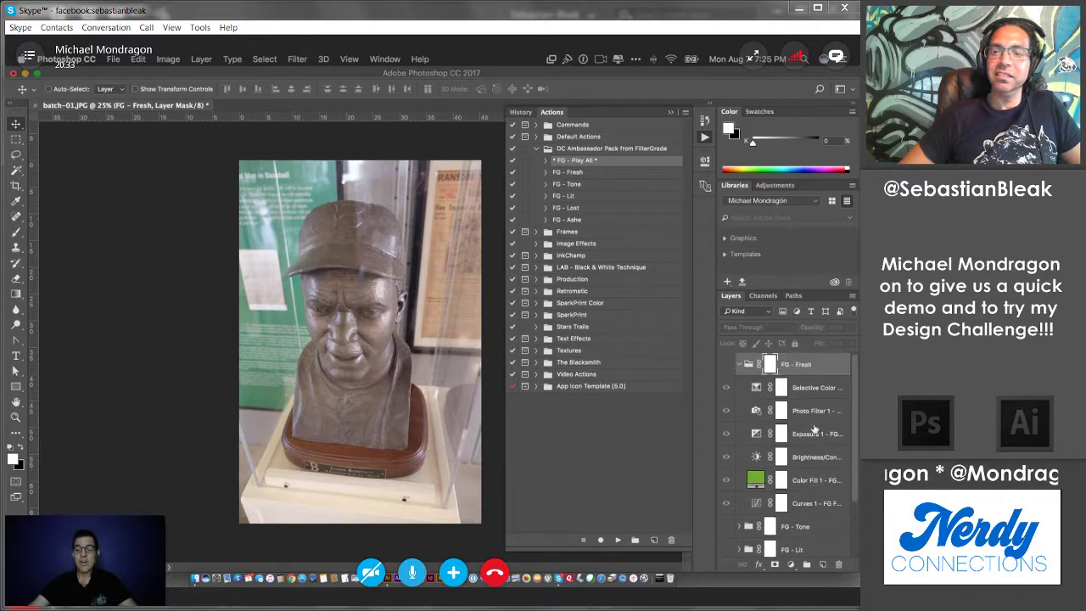
{"action": "left_click", "coordinate": [739, 364]}
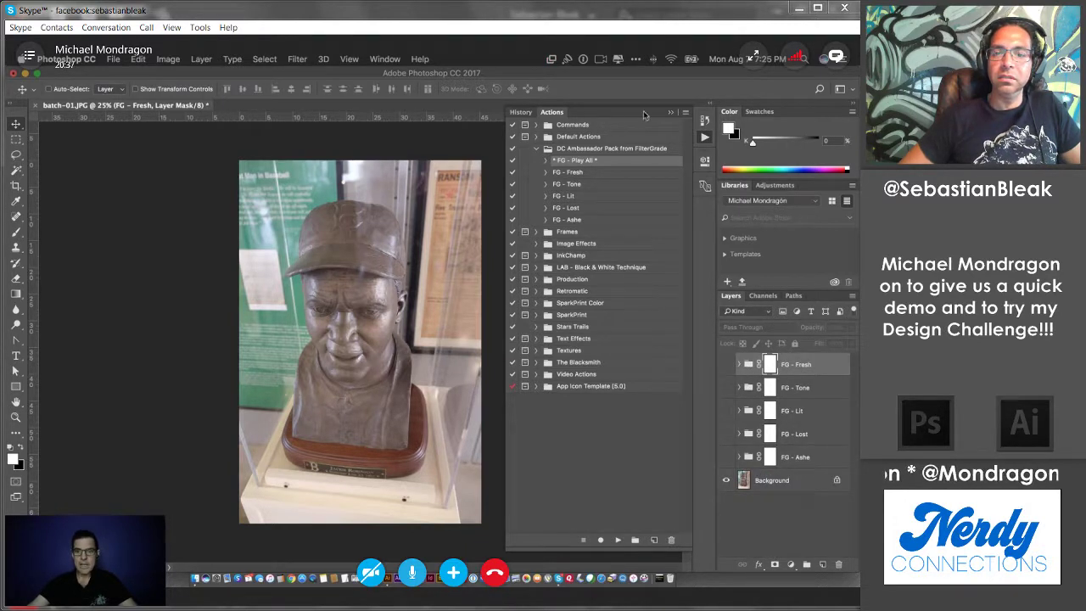
Step: Collapse the Actions panel and preview the FG - Fresh, FG - Tone, FG - Lit and FG - Lost groups one at a time
{"action": "left_click", "coordinate": [671, 113]}
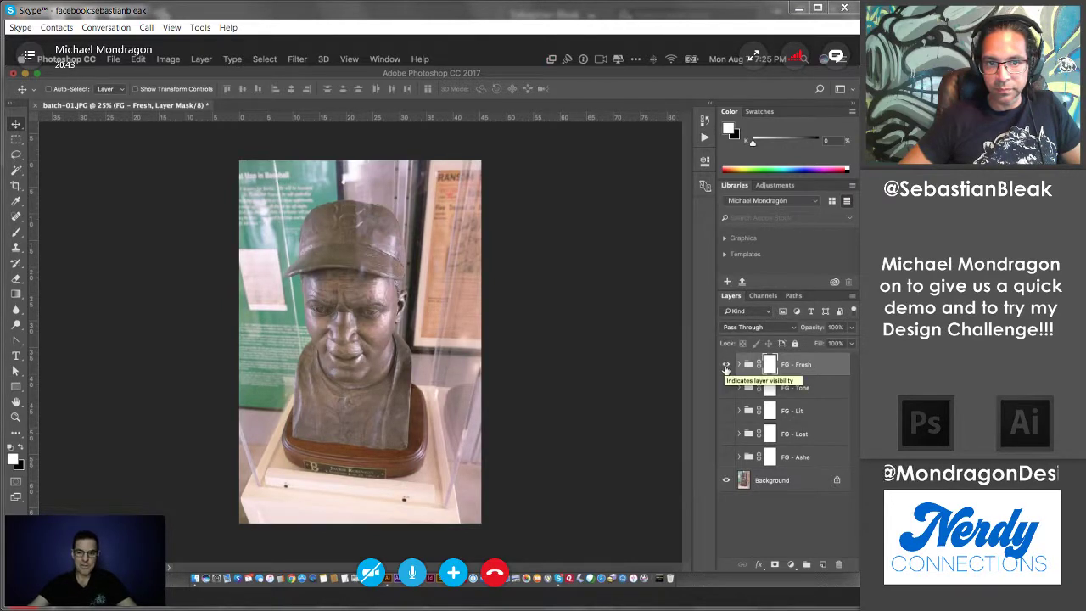
{"action": "left_click", "coordinate": [725, 366]}
{"action": "left_click", "coordinate": [726, 390]}
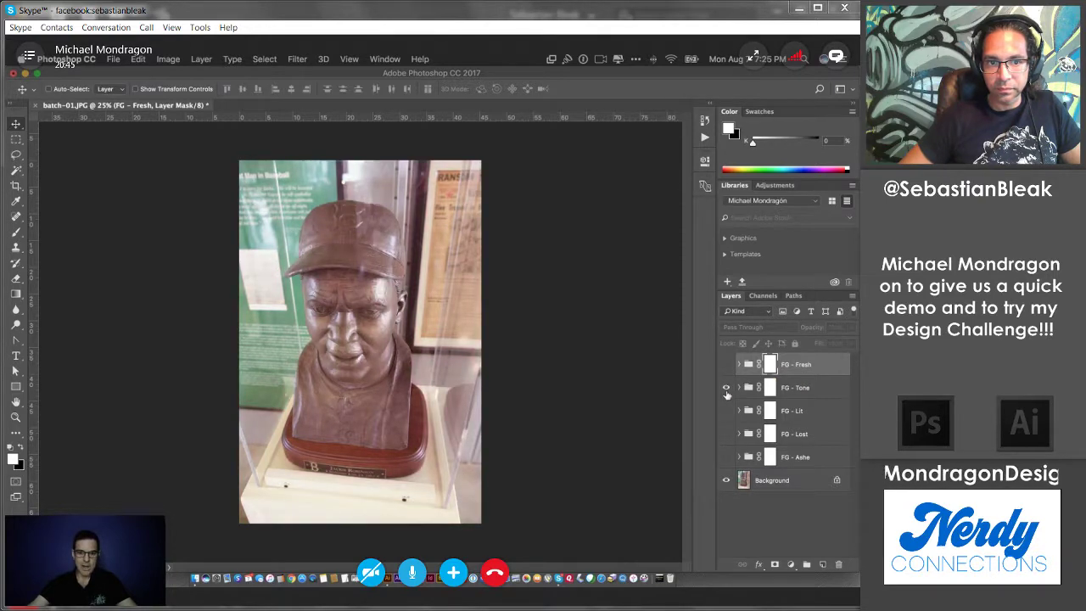
{"action": "left_click", "coordinate": [726, 390]}
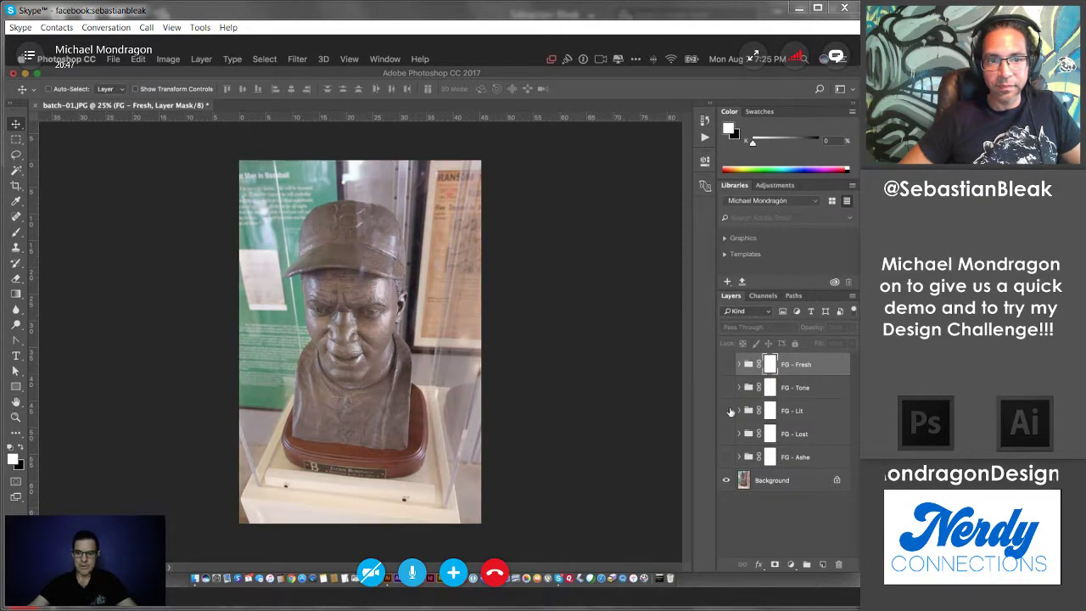
{"action": "left_click", "coordinate": [726, 412]}
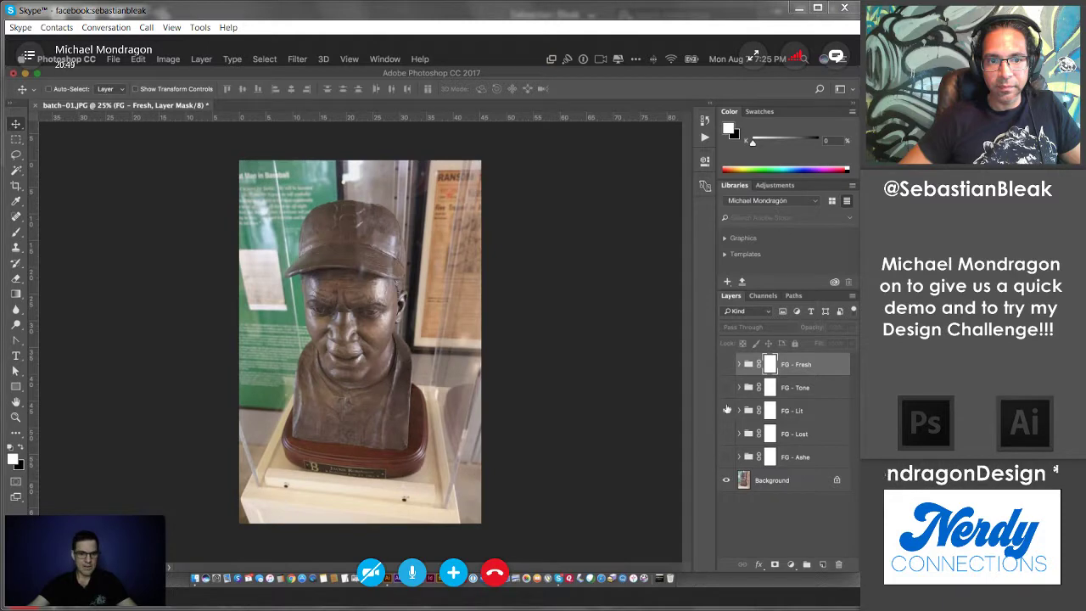
{"action": "left_click", "coordinate": [726, 414]}
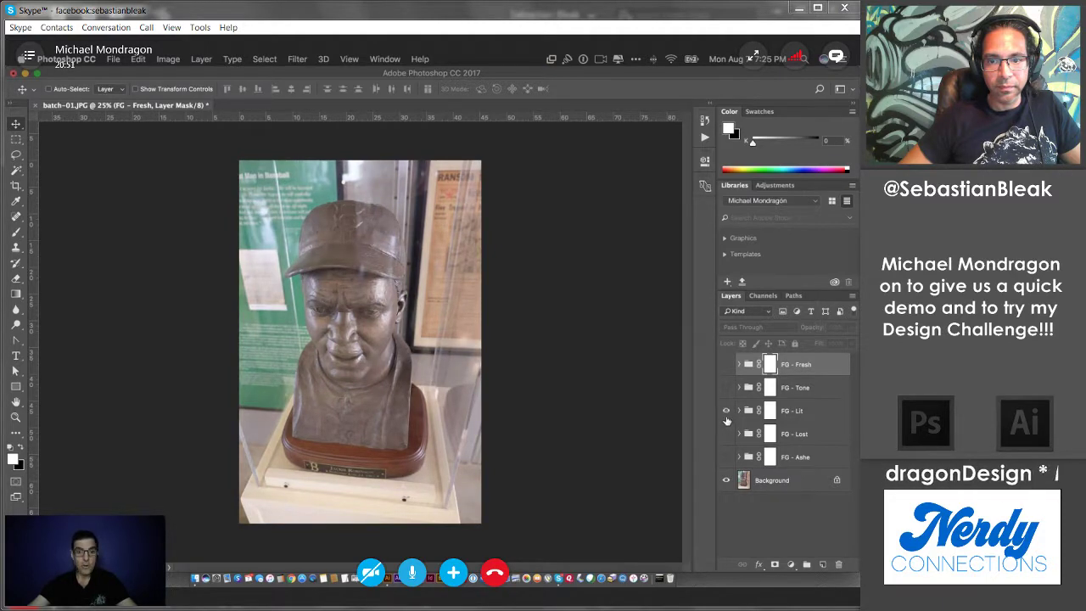
{"action": "left_click", "coordinate": [726, 411]}
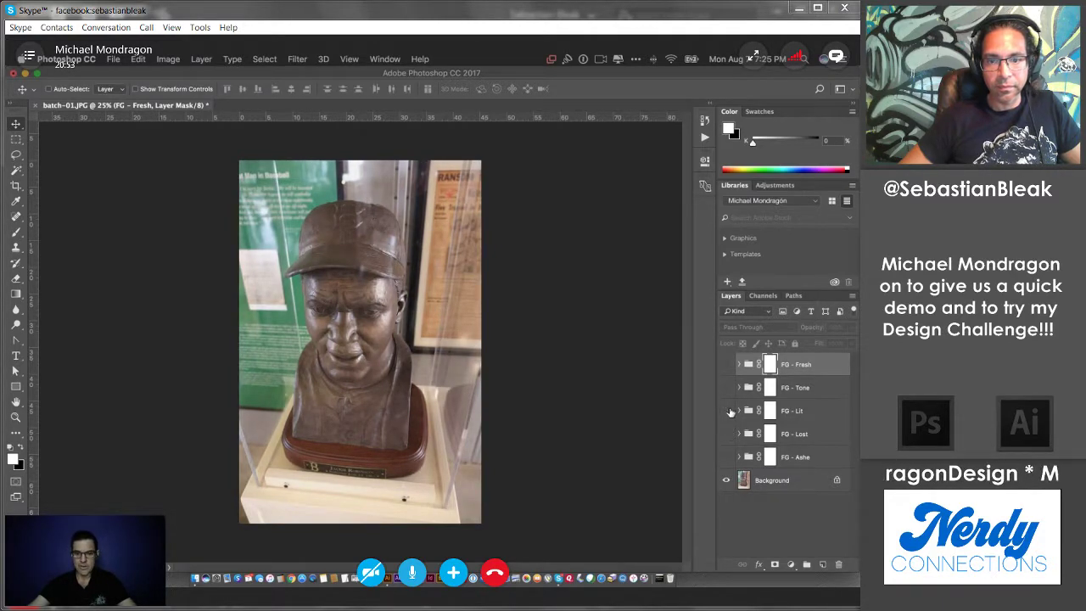
{"action": "left_click", "coordinate": [727, 434]}
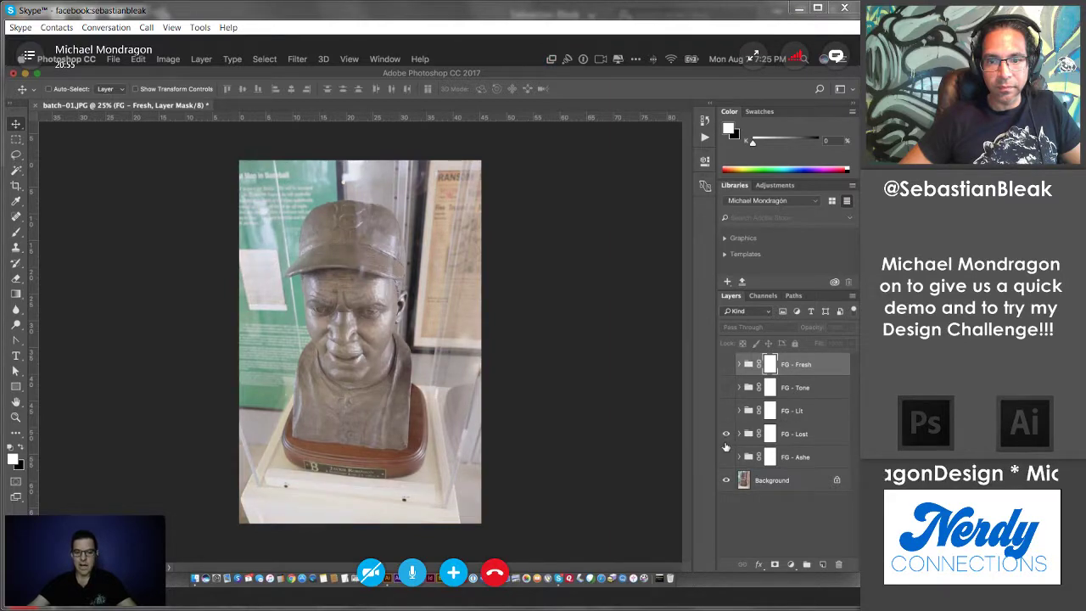
{"action": "left_click", "coordinate": [727, 434]}
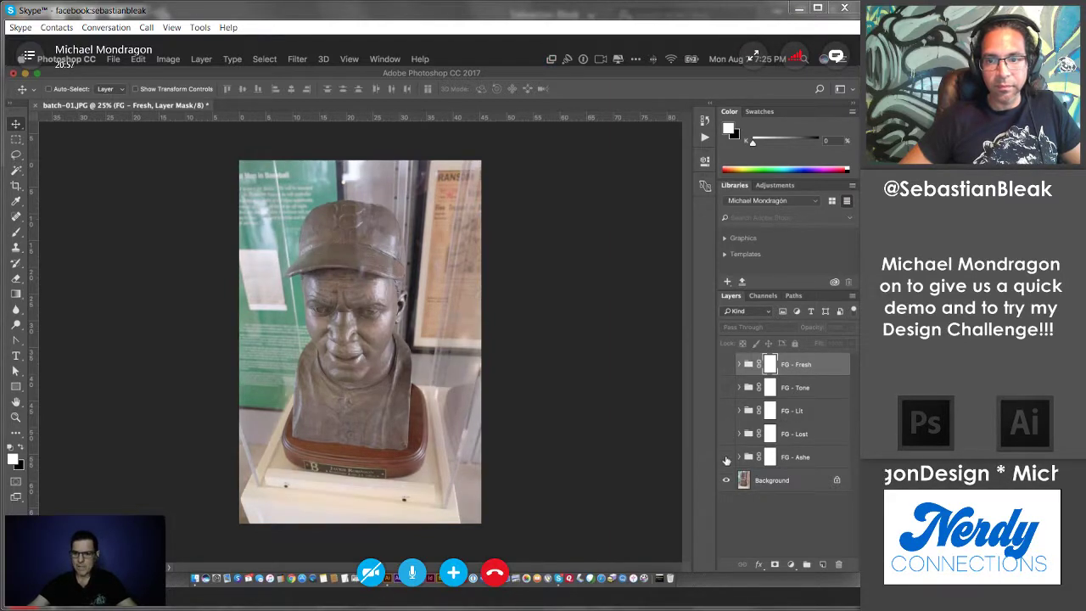
Step: Show the FG - Ashe and FG - Lost groups together to combine their effects on the photo
{"action": "left_click", "coordinate": [726, 458]}
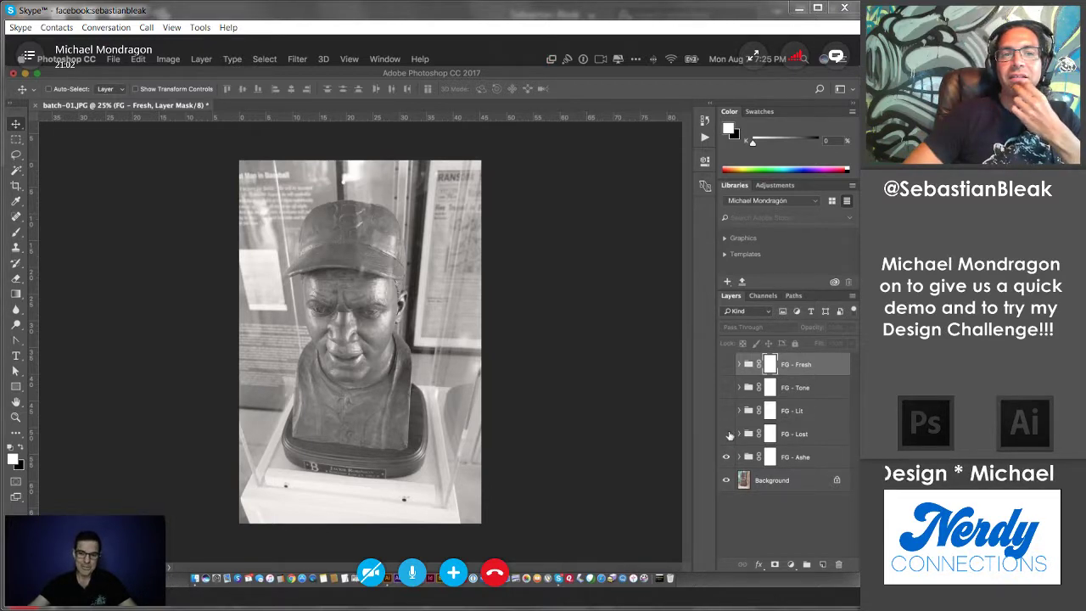
{"action": "left_click", "coordinate": [727, 435]}
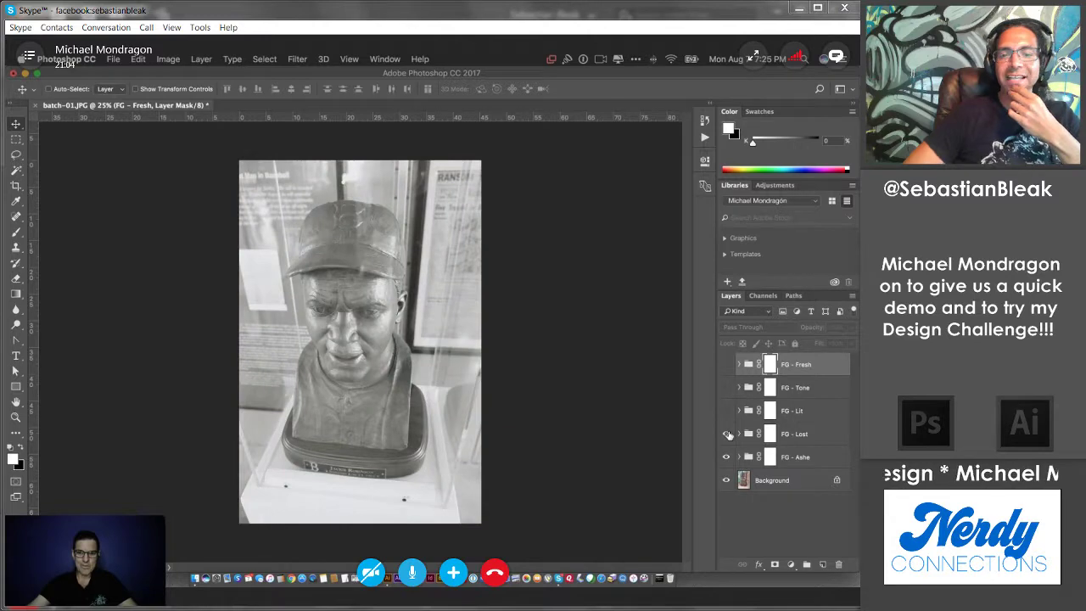
Step: Hide FG - Lost, preview FG - Fresh and FG - Tone over FG - Ashe, and hide all the effect groups
{"action": "left_click", "coordinate": [727, 435]}
{"action": "left_click", "coordinate": [728, 365]}
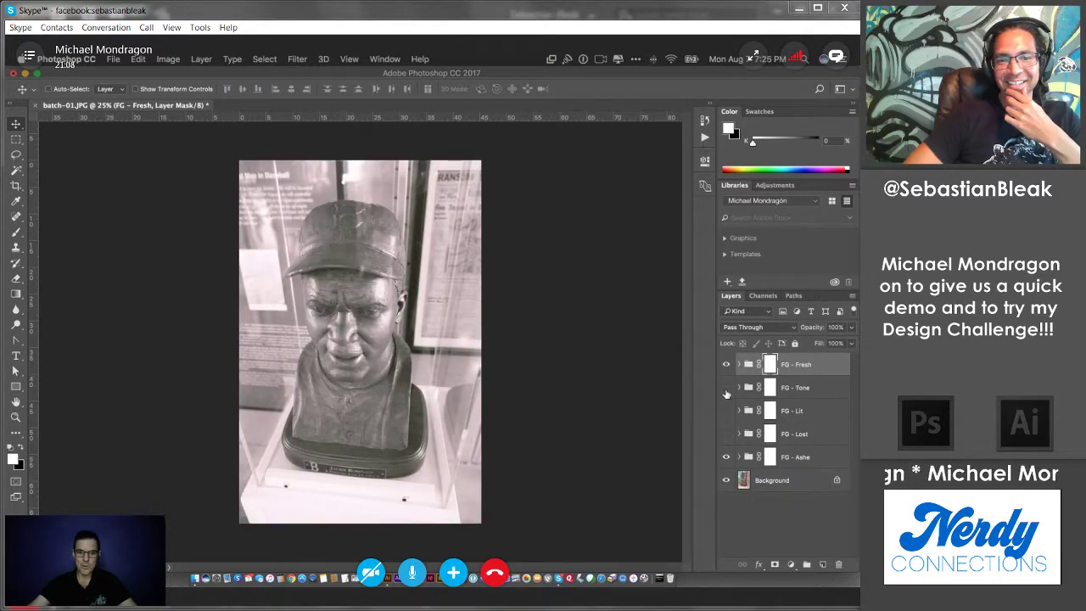
{"action": "left_click", "coordinate": [726, 389]}
{"action": "left_click", "coordinate": [727, 389]}
{"action": "left_click", "coordinate": [727, 365]}
{"action": "left_click", "coordinate": [728, 457]}
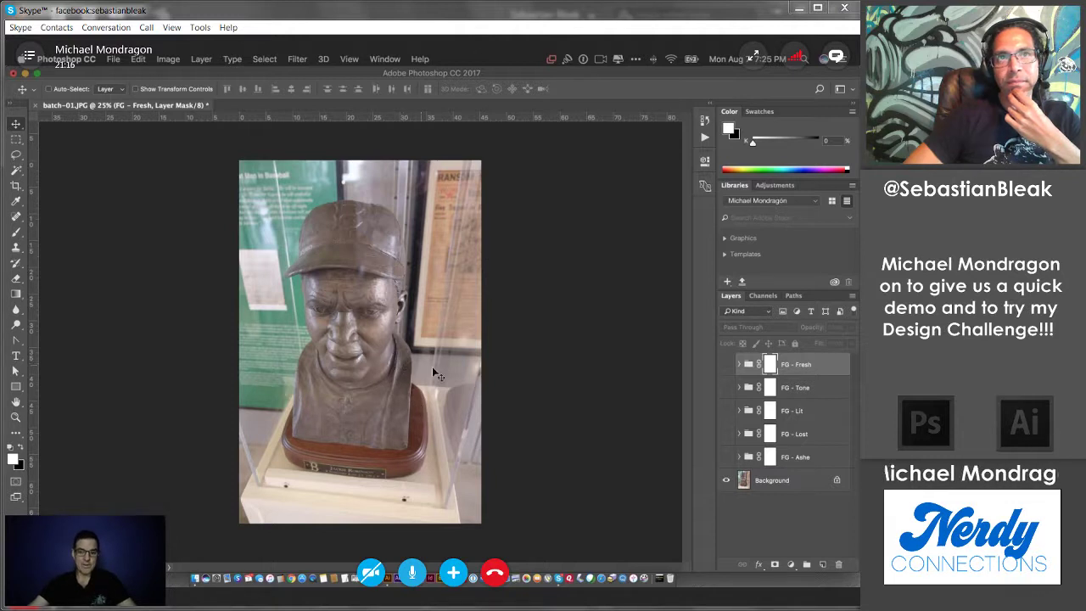
Step: Close batch-01.JPG without saving its changes
{"action": "key", "text": "super+w"}
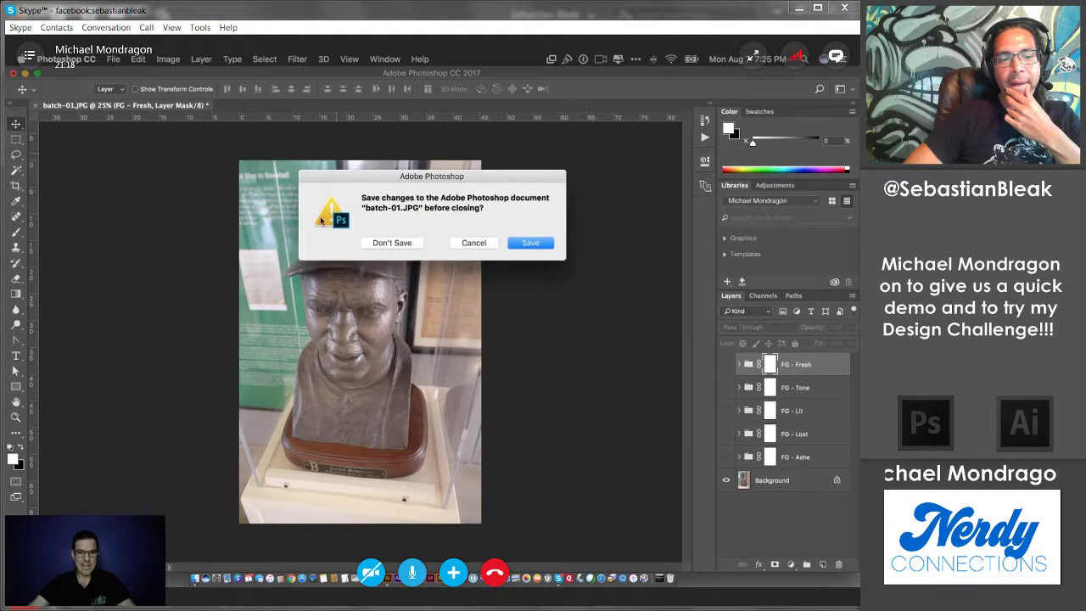
{"action": "left_click", "coordinate": [387, 245]}
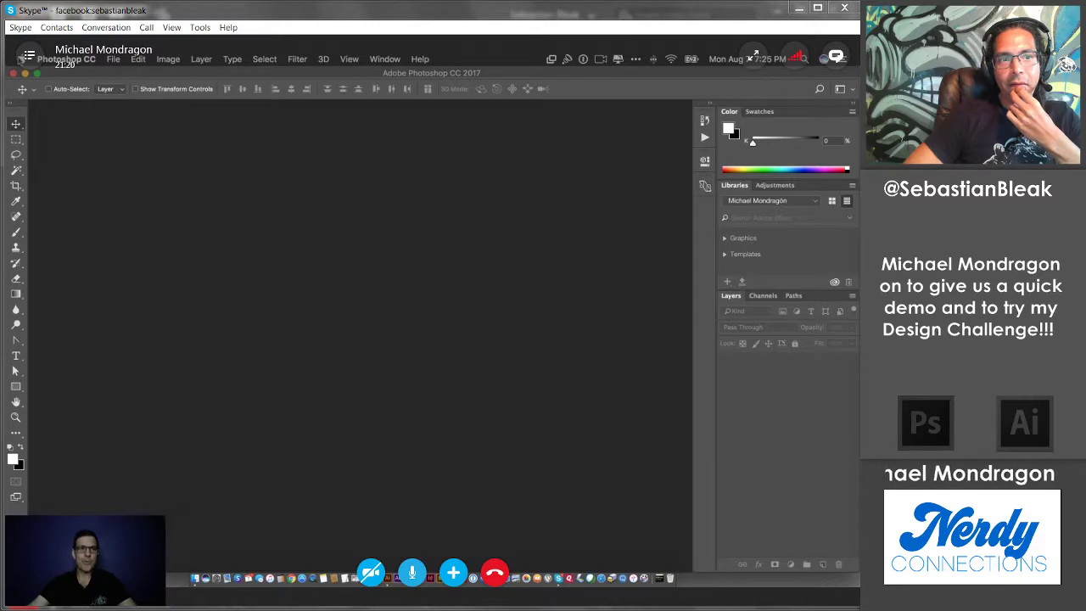
Step: Minimize Photoshop to reach the 02-Batch folder in Finder, expand folder 10 and enlarge the window to show all its JPGs
{"action": "left_click", "coordinate": [26, 74]}
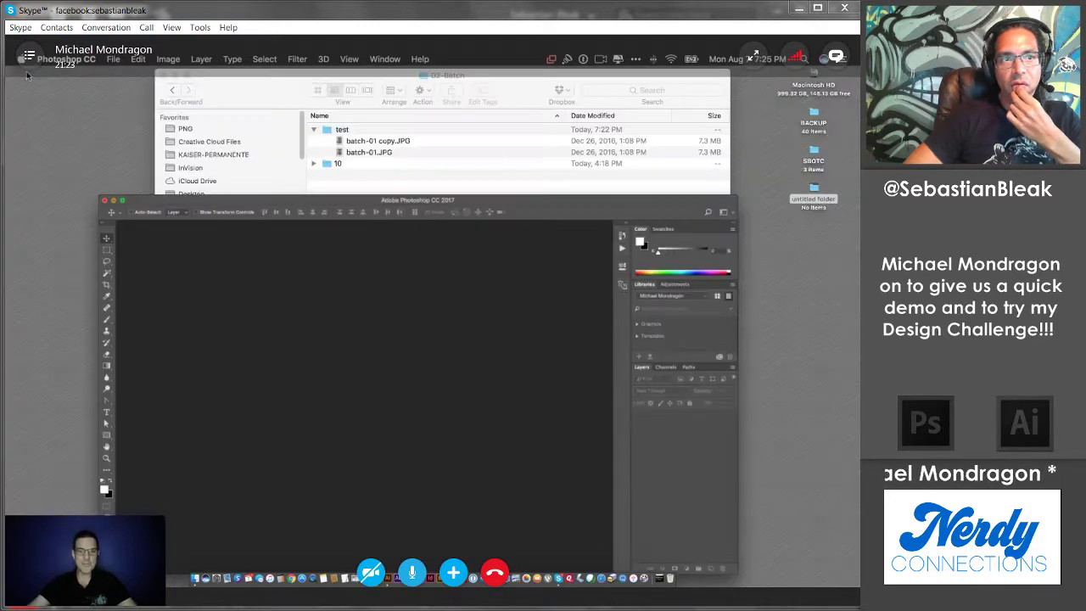
{"action": "left_click", "coordinate": [315, 164]}
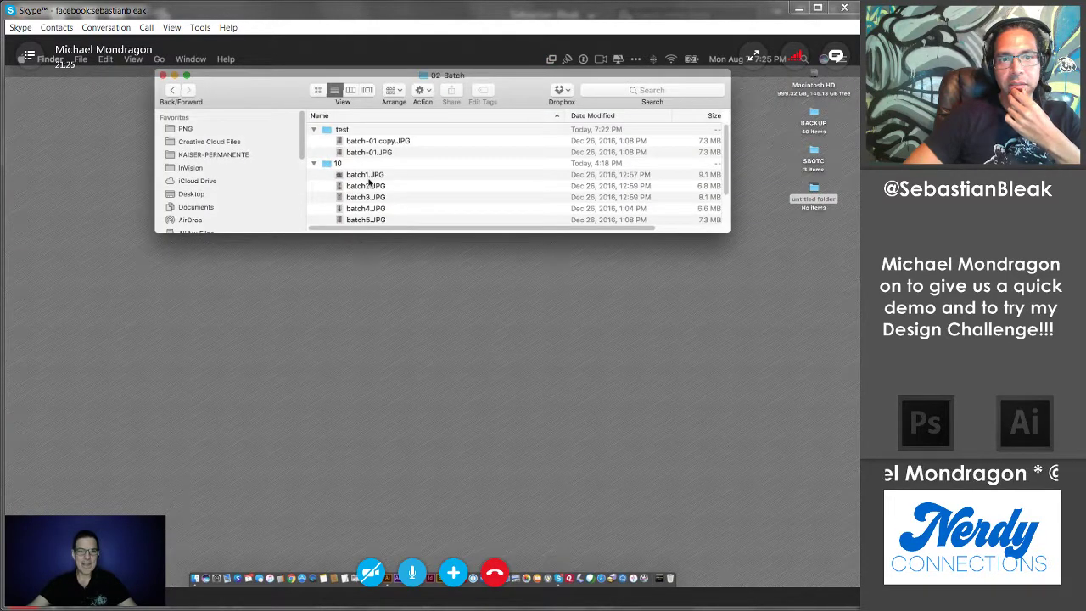
{"action": "left_click_drag", "start_coordinate": [722, 234], "coordinate": [755, 316]}
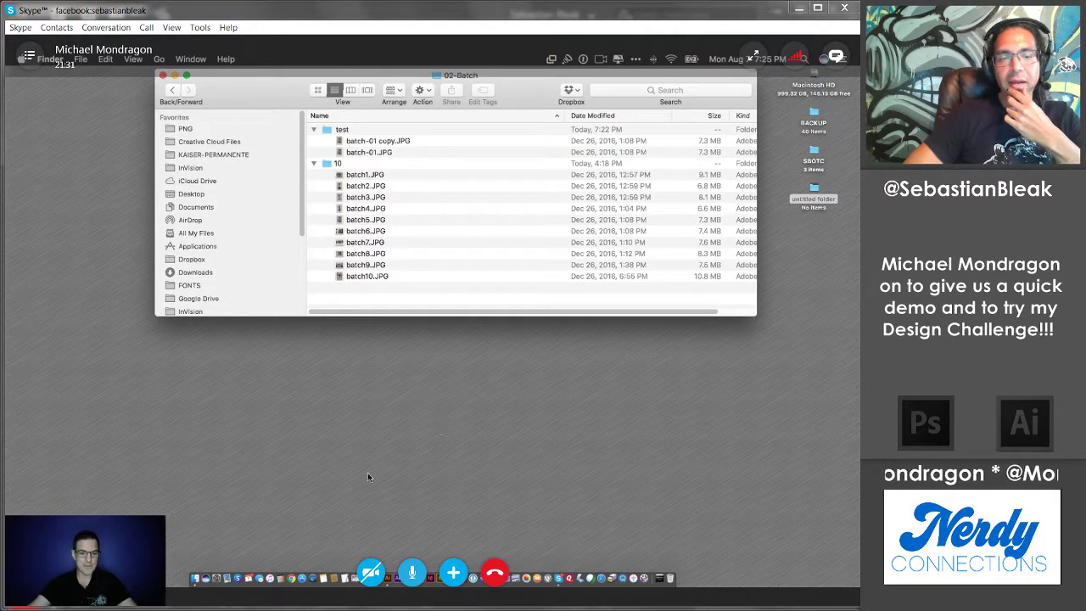
Step: Return to Photoshop and open the Batch automation dialog
{"action": "left_click", "coordinate": [376, 577]}
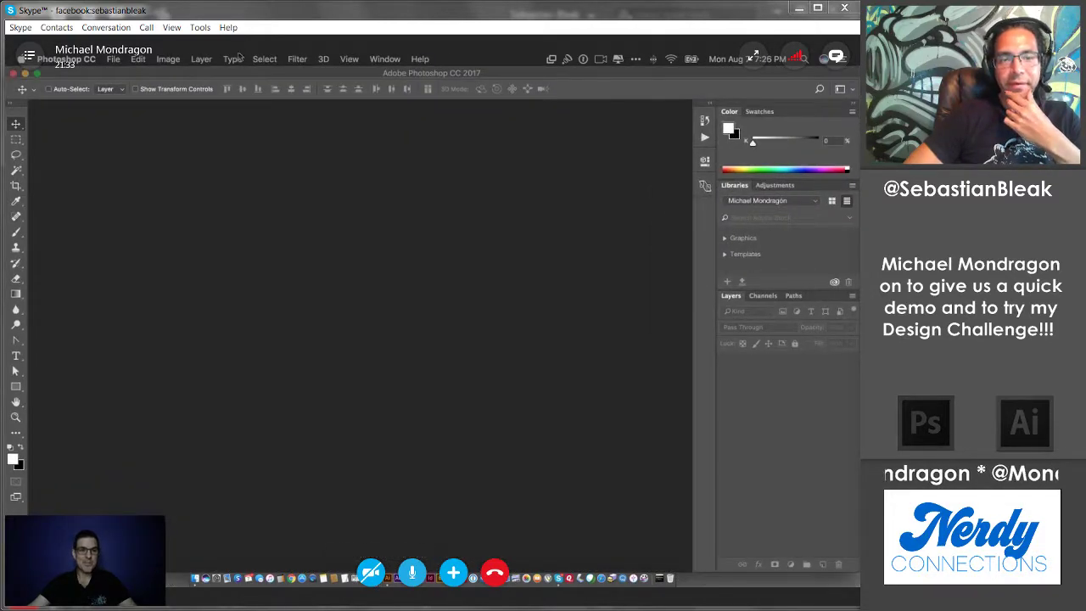
{"action": "left_click", "coordinate": [114, 59]}
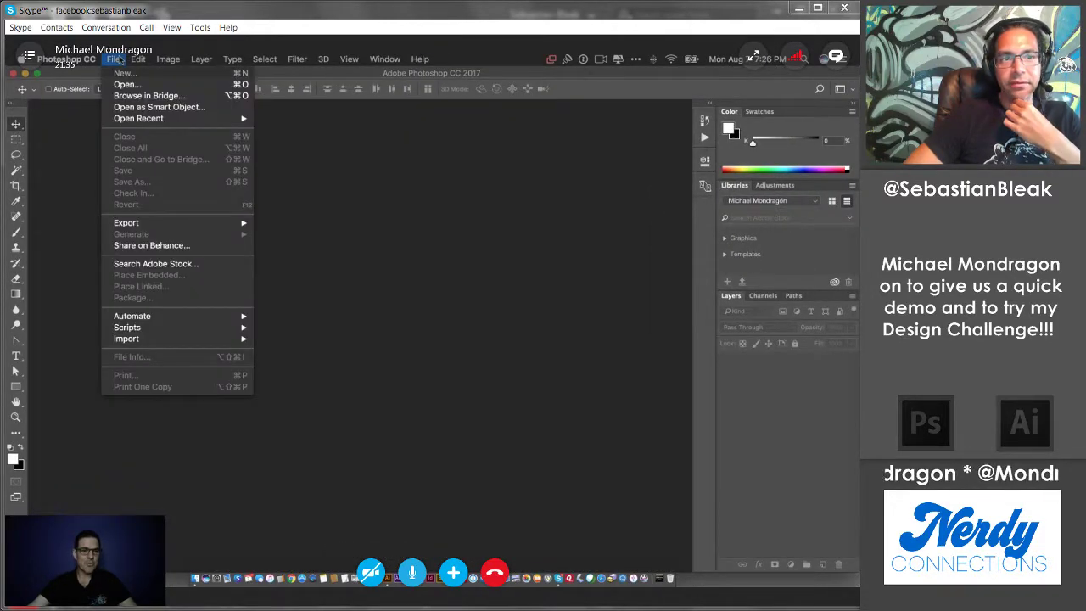
{"action": "mouse_move", "coordinate": [153, 315]}
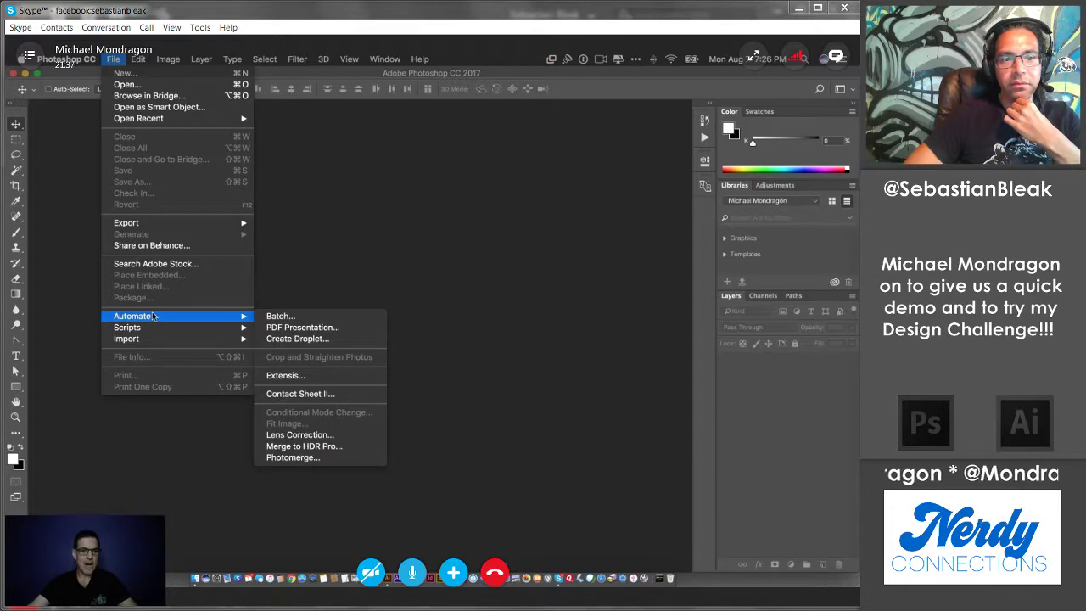
{"action": "left_click", "coordinate": [283, 317]}
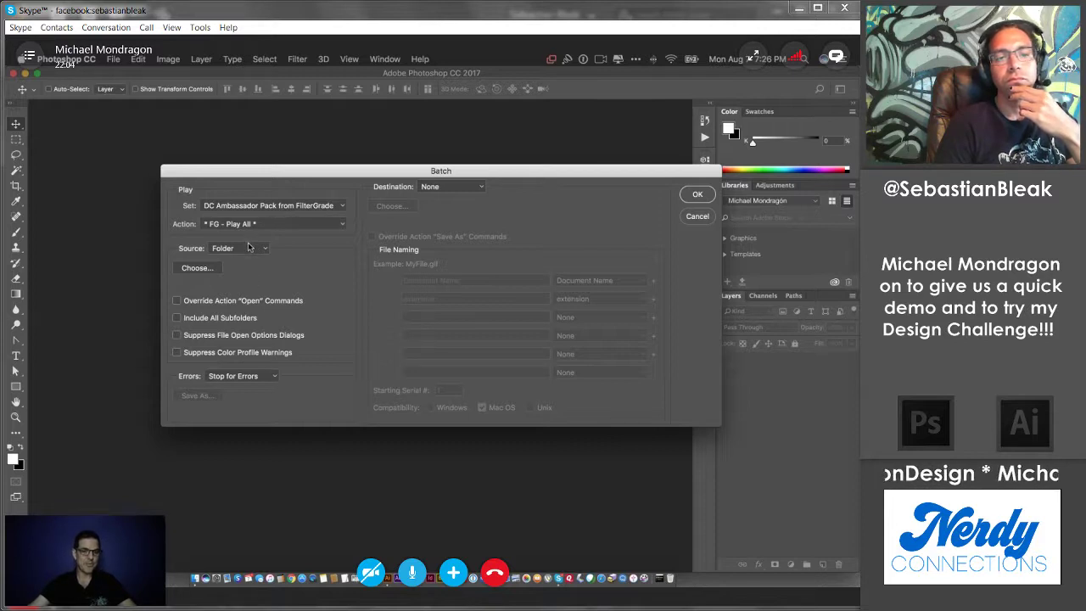
Step: Switch the batch destination to Save and Close and back to None
{"action": "left_click", "coordinate": [457, 186]}
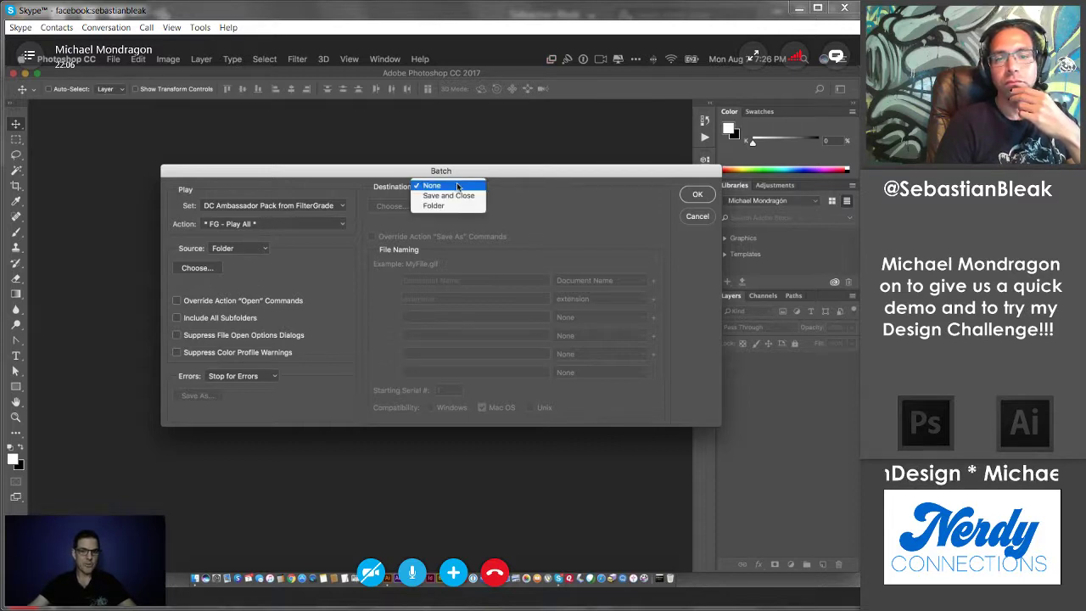
{"action": "left_click", "coordinate": [469, 196]}
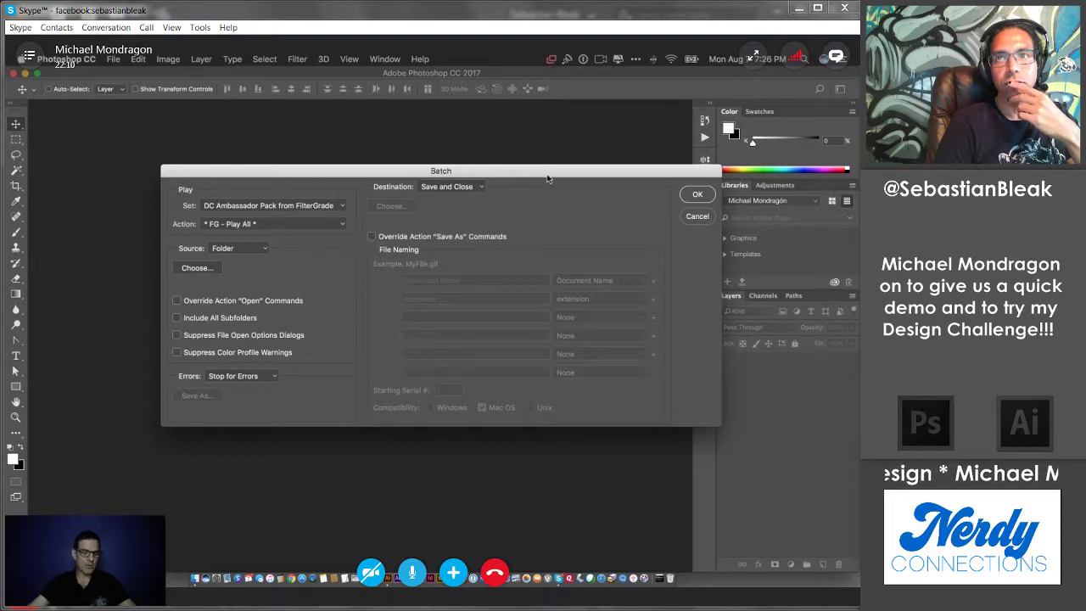
{"action": "left_click", "coordinate": [469, 186]}
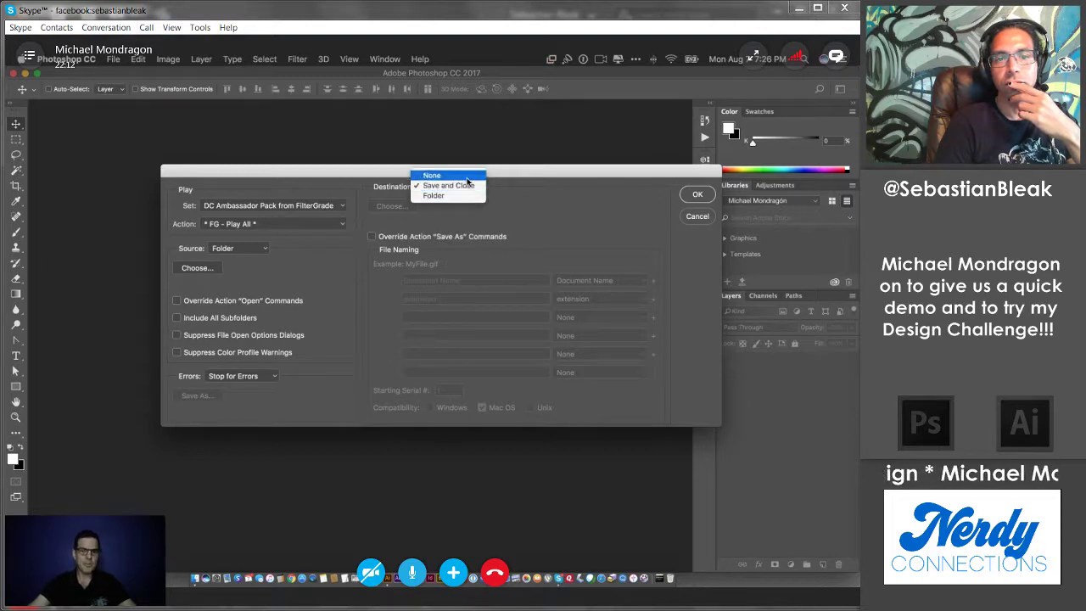
{"action": "left_click", "coordinate": [465, 177]}
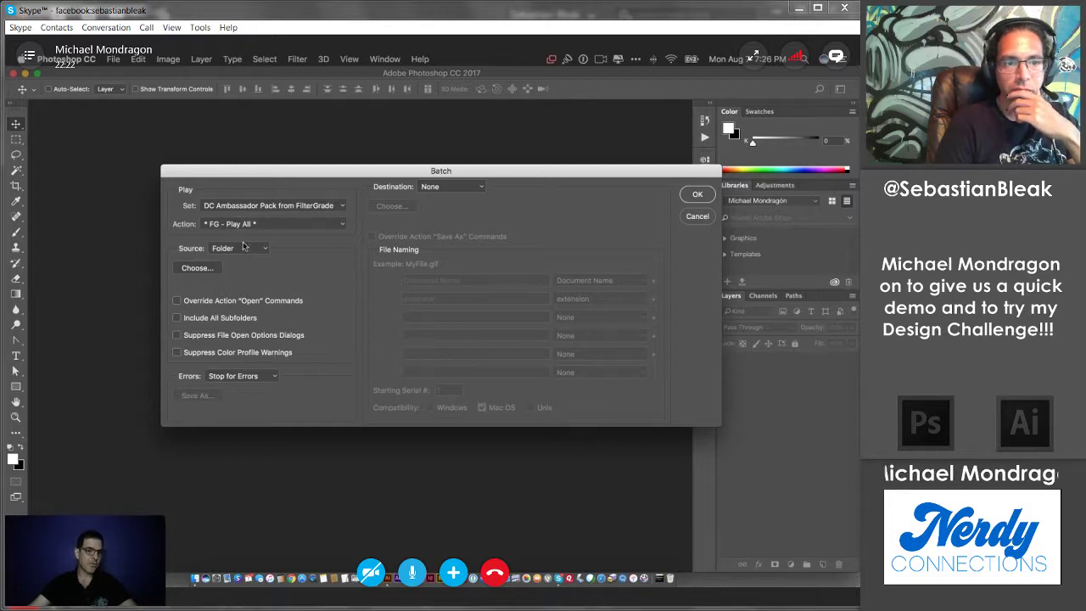
Step: Choose folder 10 inside SBOTC/02-Batch as the source and run the FG - Play All batch with no destination
{"action": "left_click", "coordinate": [211, 262]}
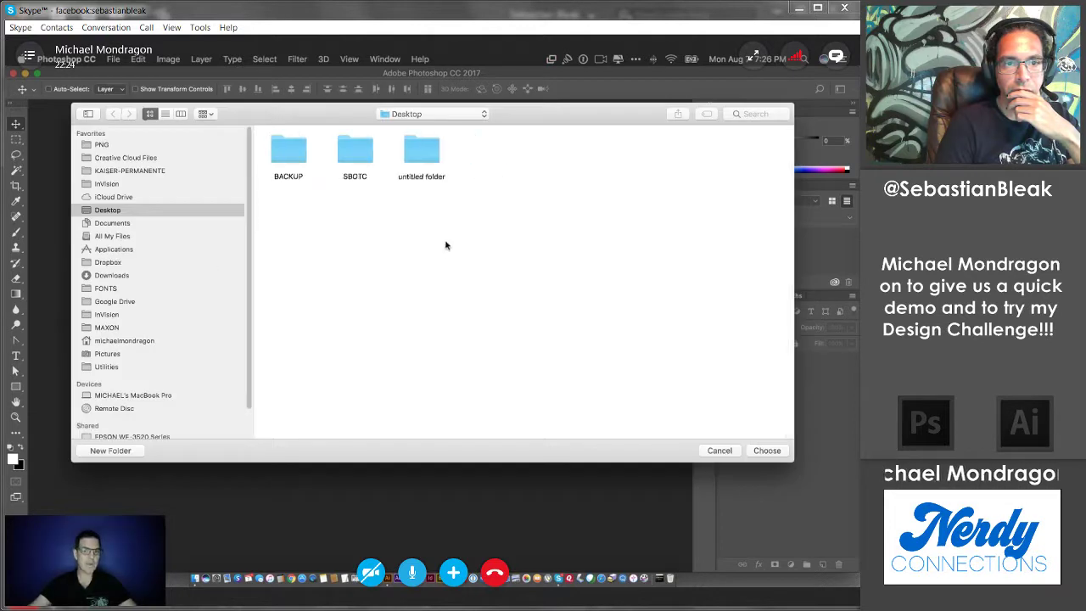
{"action": "left_click", "coordinate": [372, 148]}
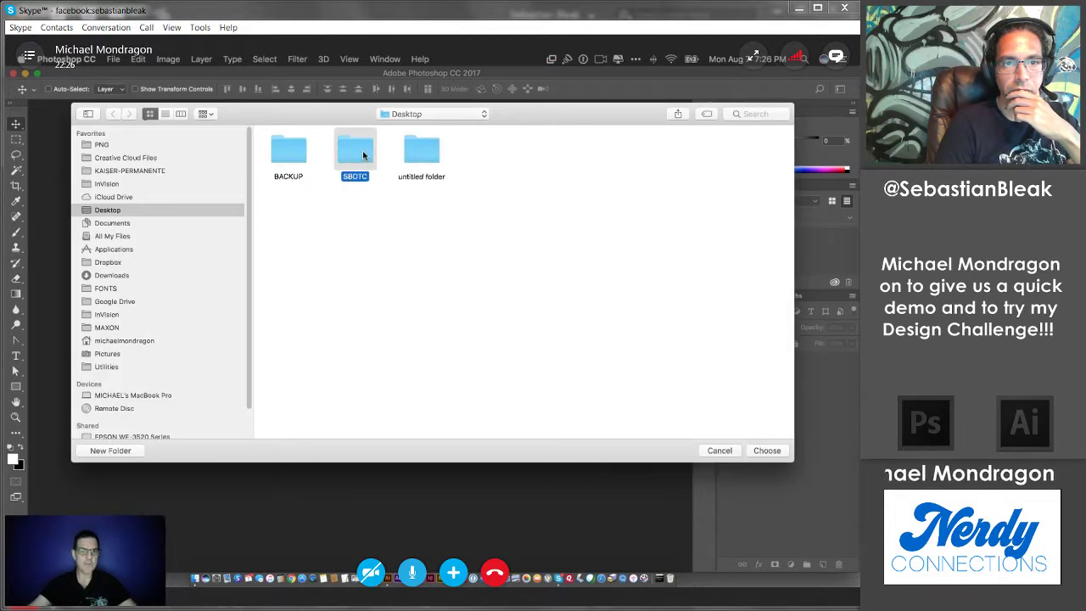
{"action": "double_click", "coordinate": [363, 155]}
{"action": "double_click", "coordinate": [361, 154]}
{"action": "left_click", "coordinate": [359, 155]}
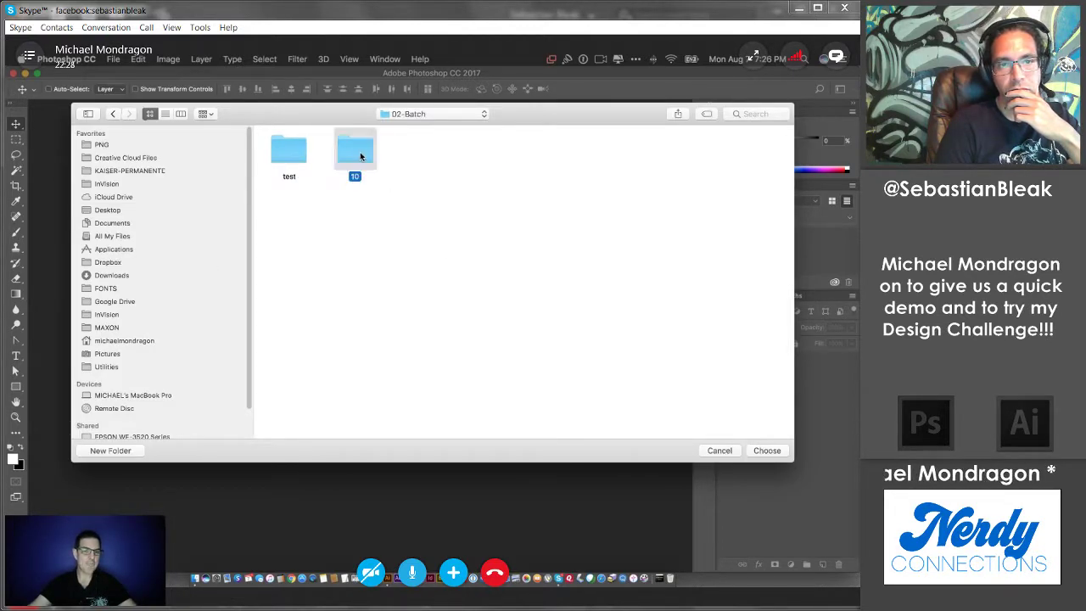
{"action": "double_click", "coordinate": [360, 155]}
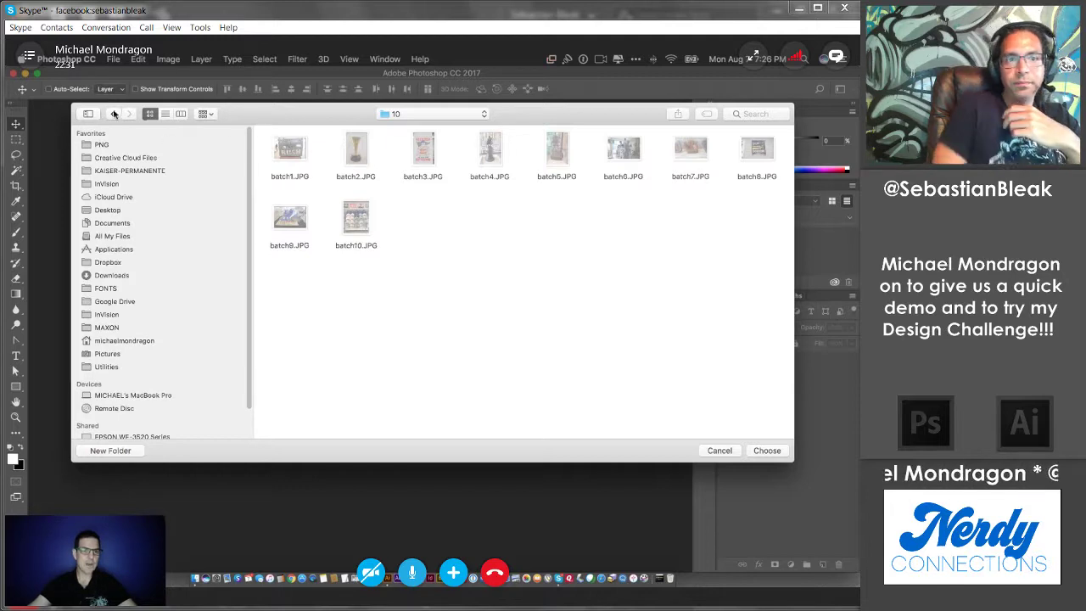
{"action": "left_click", "coordinate": [113, 114]}
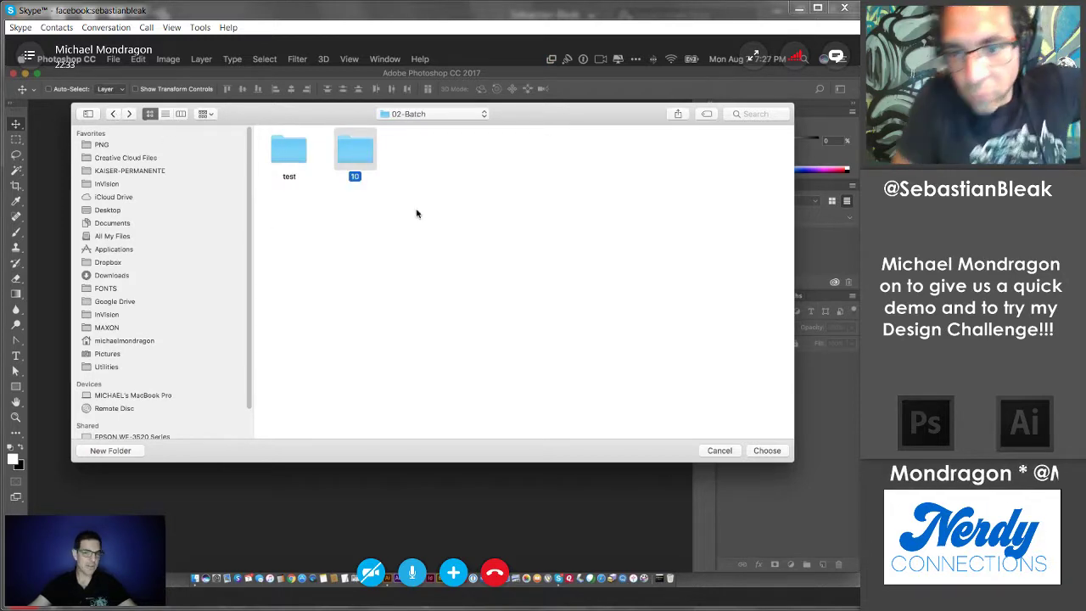
{"action": "left_click", "coordinate": [766, 452]}
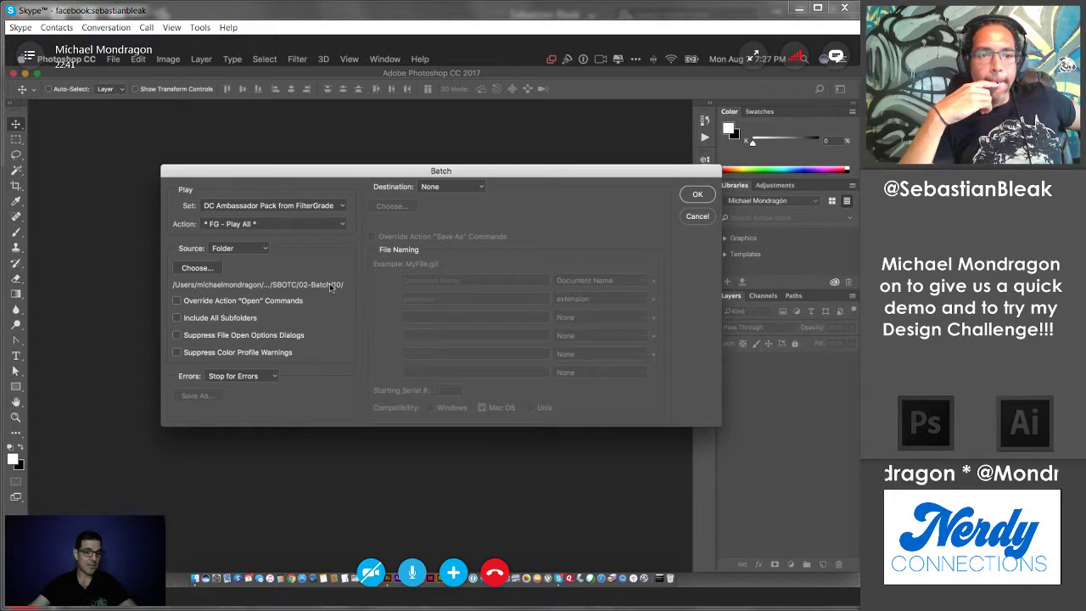
{"action": "left_click", "coordinate": [697, 195]}
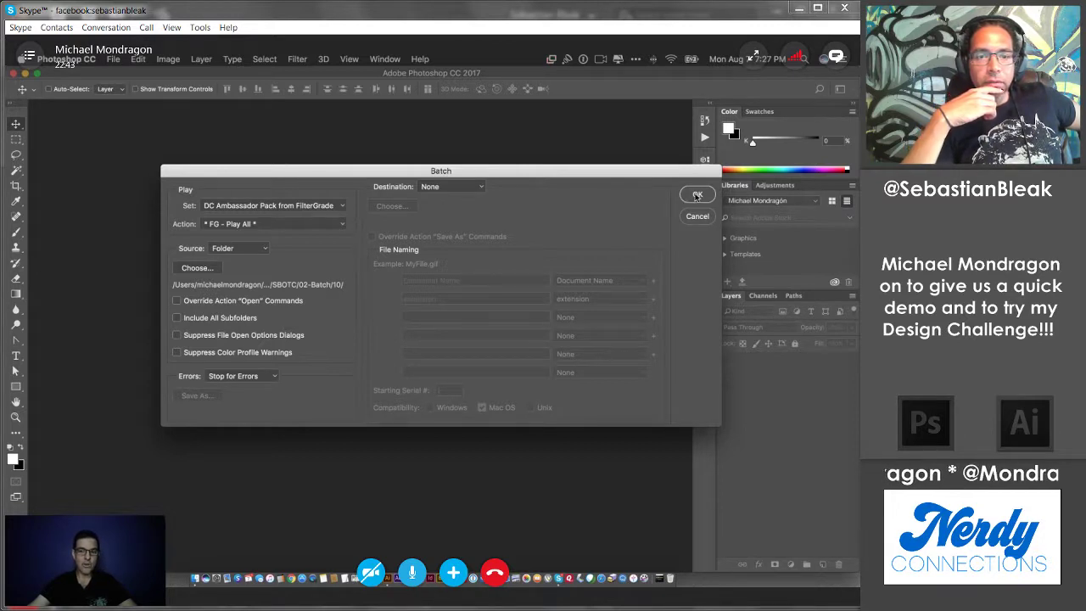
{"action": "left_click", "coordinate": [698, 196]}
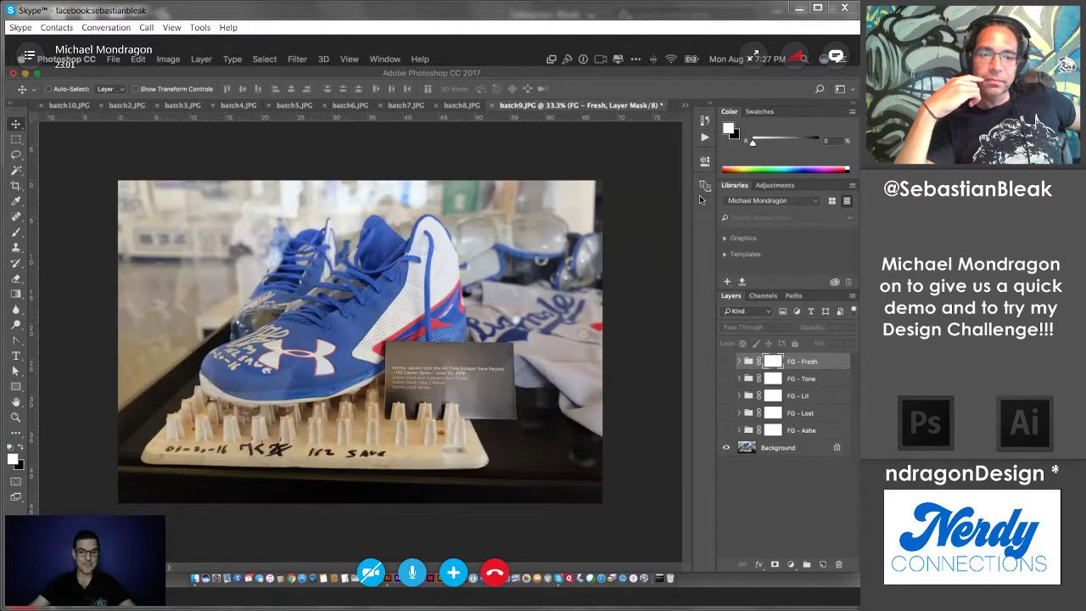
Step: Preview the FG - Fresh, FG - Tone, FG - Lit and FG - Lost groups one at a time on batch9.JPG
{"action": "left_click", "coordinate": [725, 363]}
{"action": "left_click", "coordinate": [725, 362]}
{"action": "left_click", "coordinate": [726, 379]}
{"action": "left_click", "coordinate": [727, 381]}
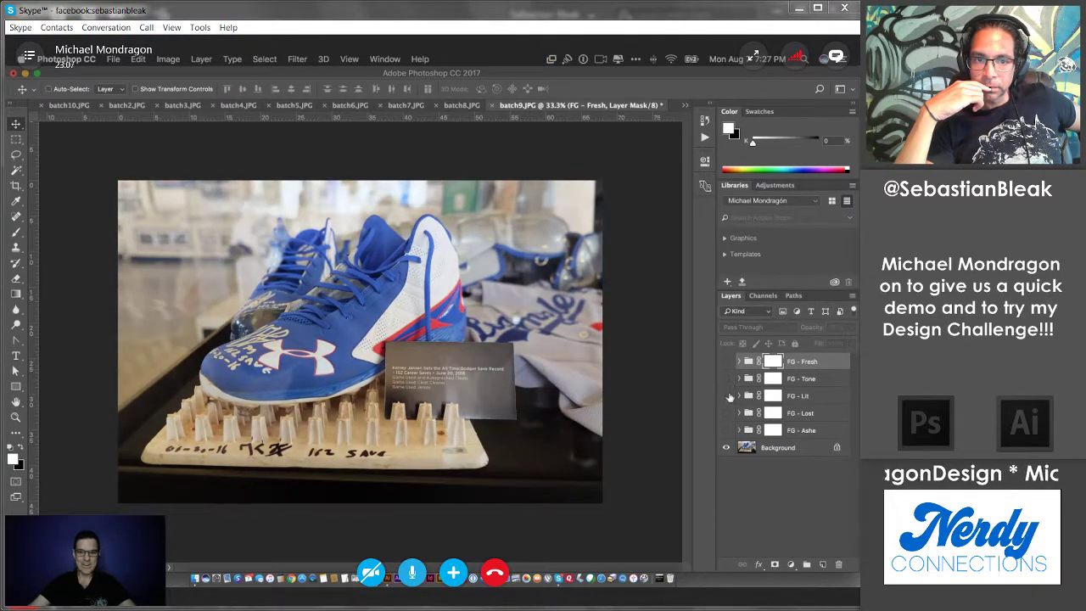
{"action": "left_click", "coordinate": [727, 397]}
{"action": "left_click", "coordinate": [728, 396]}
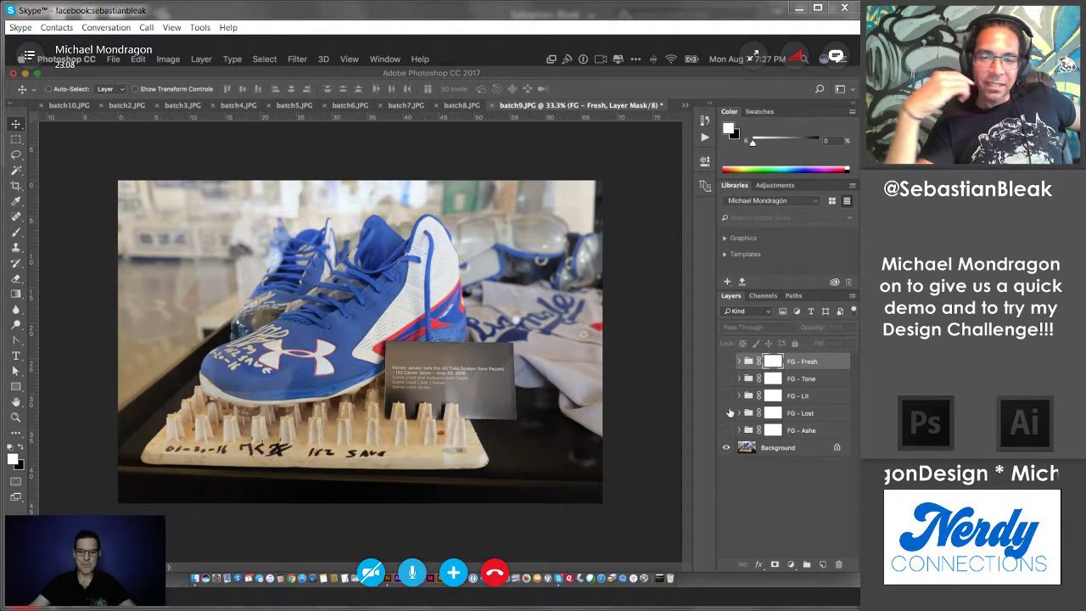
{"action": "left_click", "coordinate": [728, 413]}
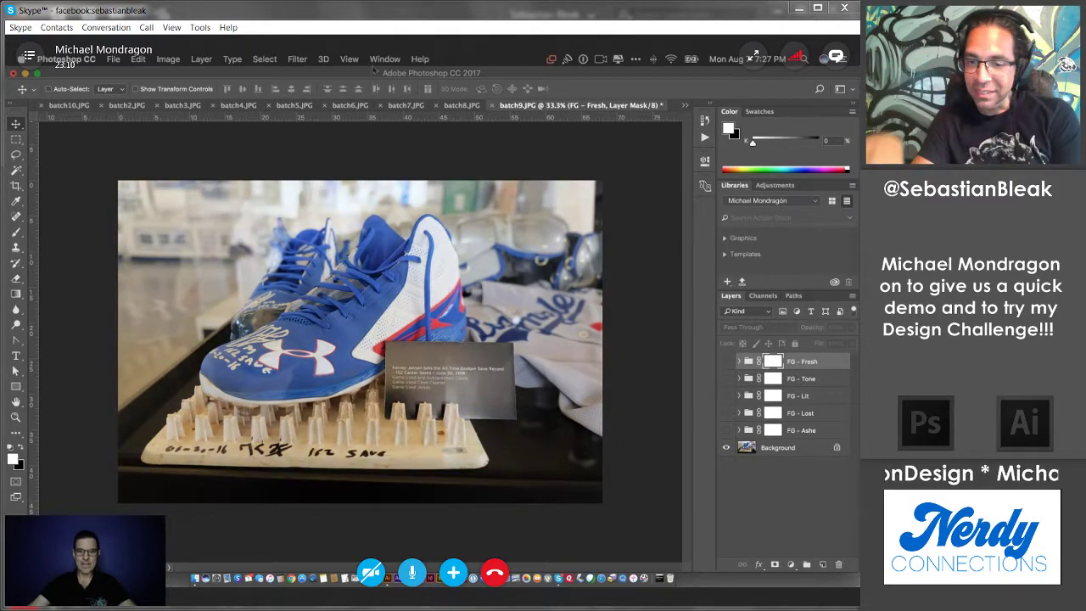
Step: Switch to batch8.JPG, preview the FG - Fresh group, and show the FG - Tone group
{"action": "left_click", "coordinate": [460, 105]}
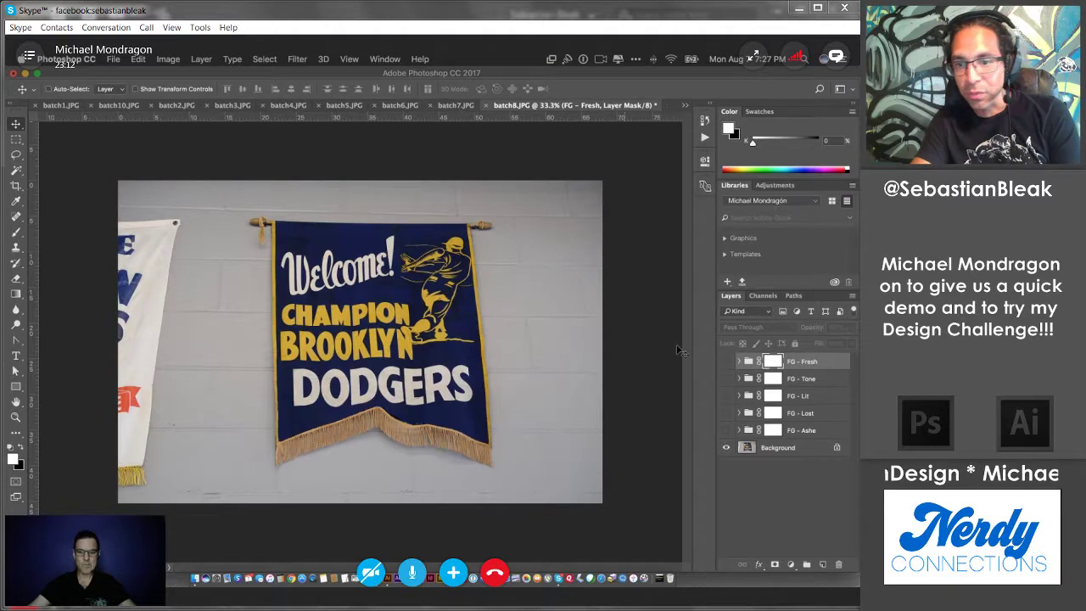
{"action": "left_click", "coordinate": [727, 362]}
{"action": "left_click", "coordinate": [727, 363]}
{"action": "left_click", "coordinate": [726, 378]}
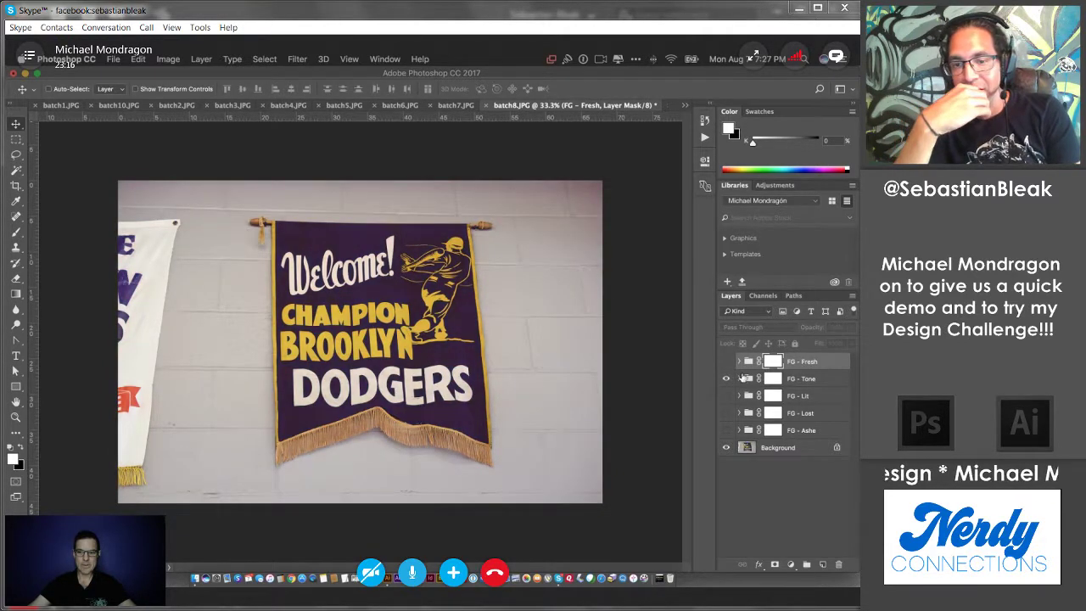
Step: In the FG - Tone group, set the Selective Color layer's Reds to -62% cyan and -62% magenta
{"action": "left_click", "coordinate": [740, 379]}
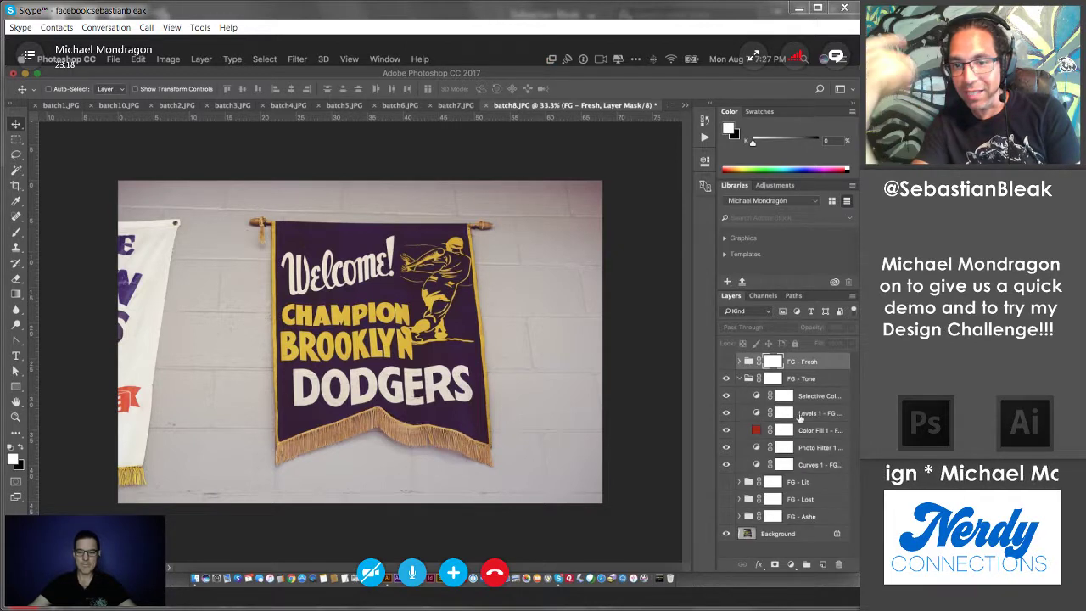
{"action": "double_click", "coordinate": [757, 397]}
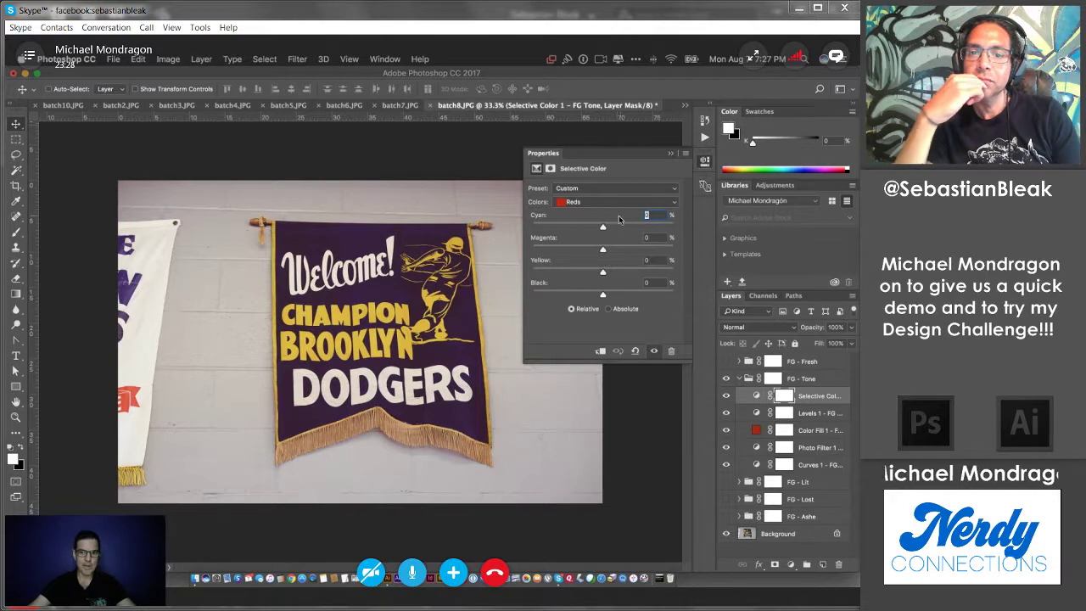
{"action": "left_click_drag", "start_coordinate": [600, 228], "coordinate": [560, 225]}
{"action": "left_click", "coordinate": [558, 248]}
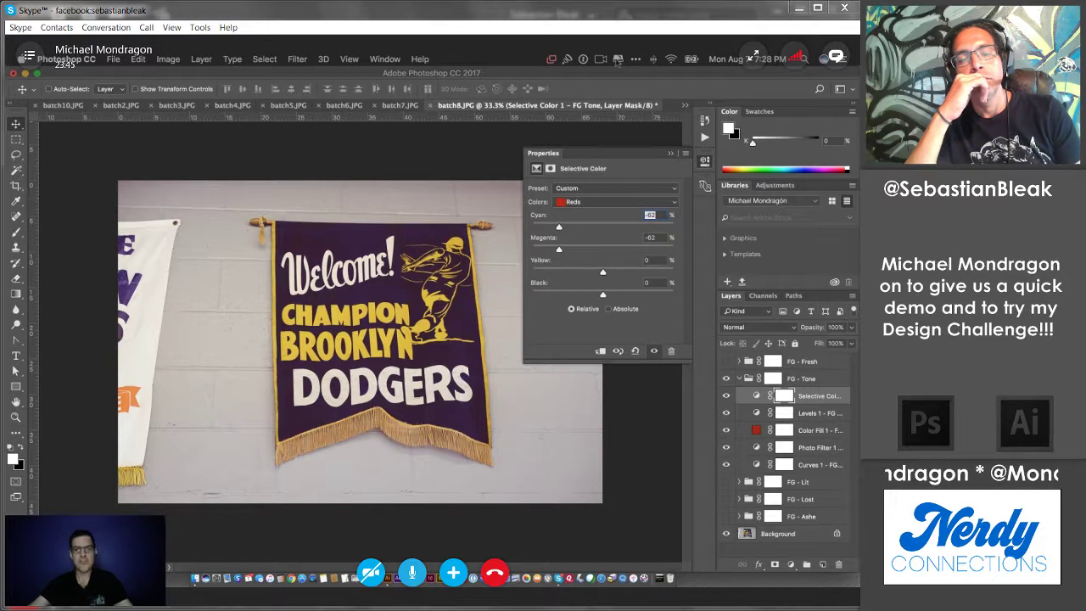
{"action": "left_click", "coordinate": [670, 156]}
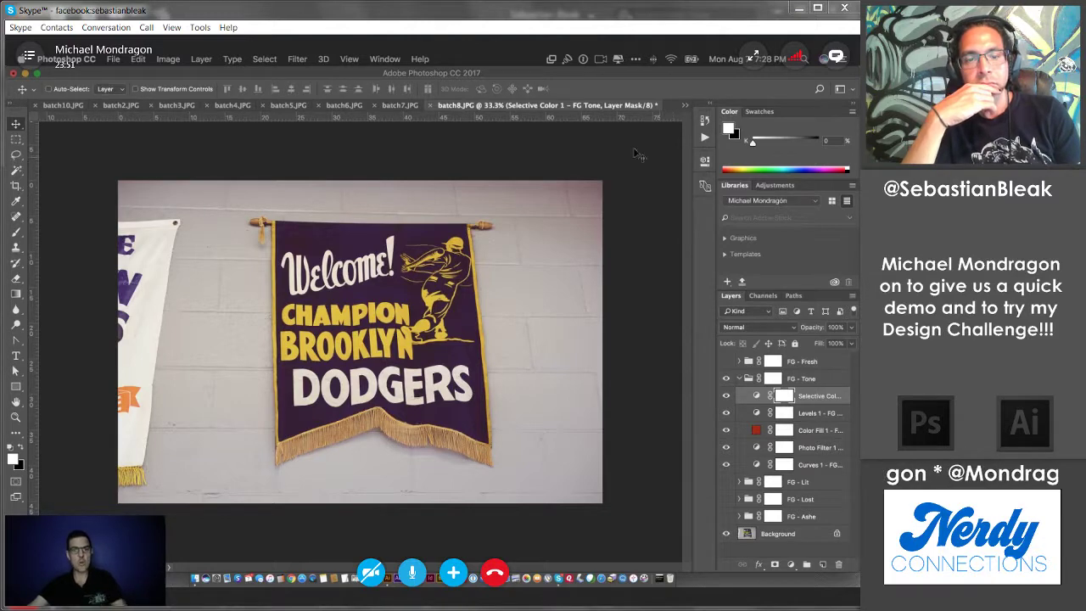
Step: Switch to batch7.JPG and show the FG - Fresh, FG - Tone and FG - Lit groups together
{"action": "left_click", "coordinate": [402, 106]}
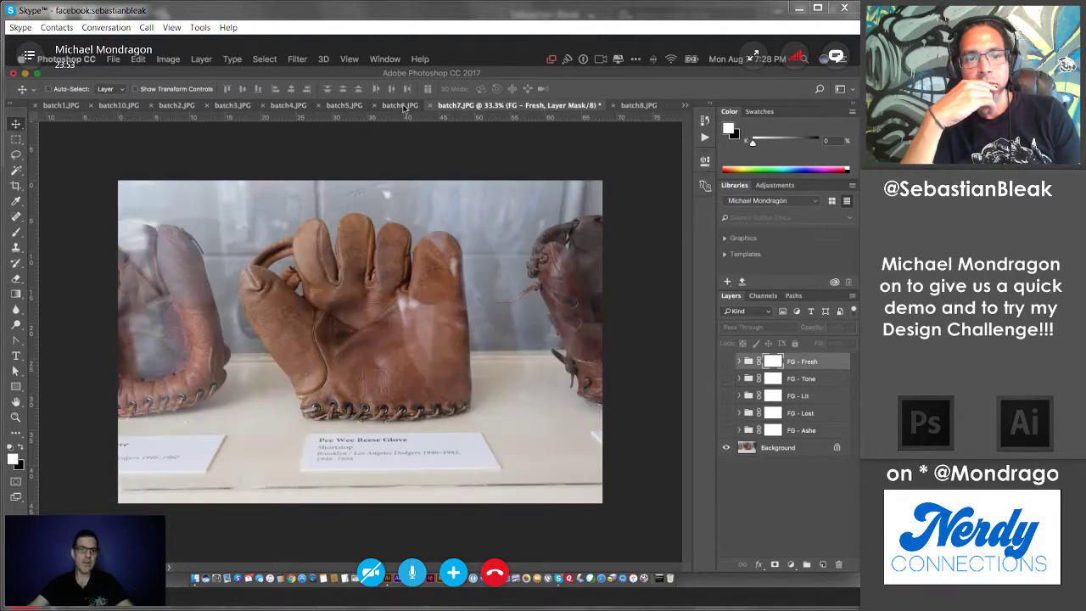
{"action": "left_click", "coordinate": [726, 361]}
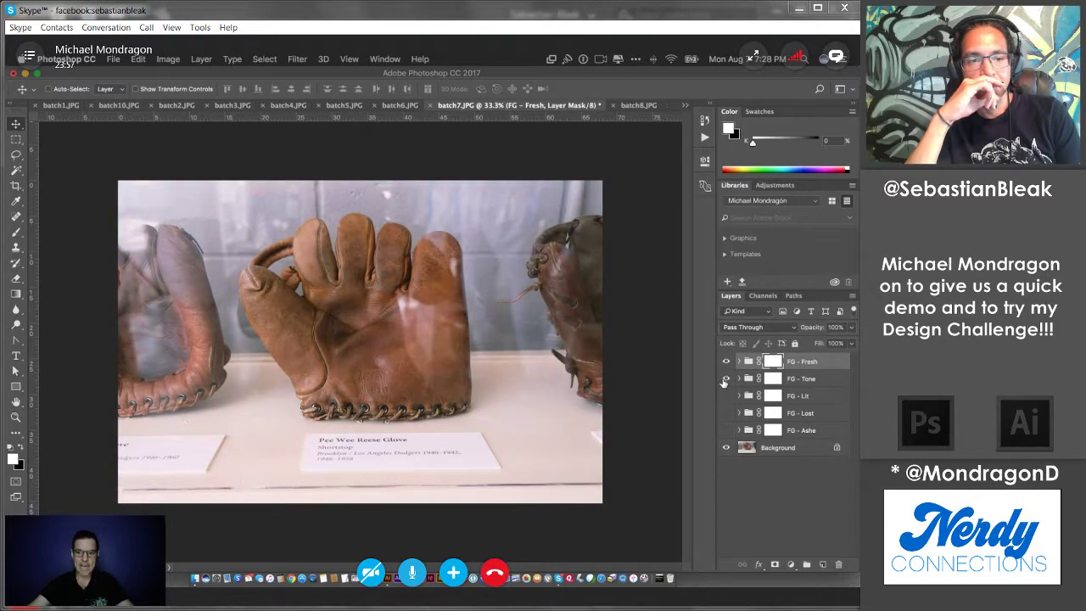
{"action": "left_click_drag", "start_coordinate": [724, 381], "coordinate": [725, 395]}
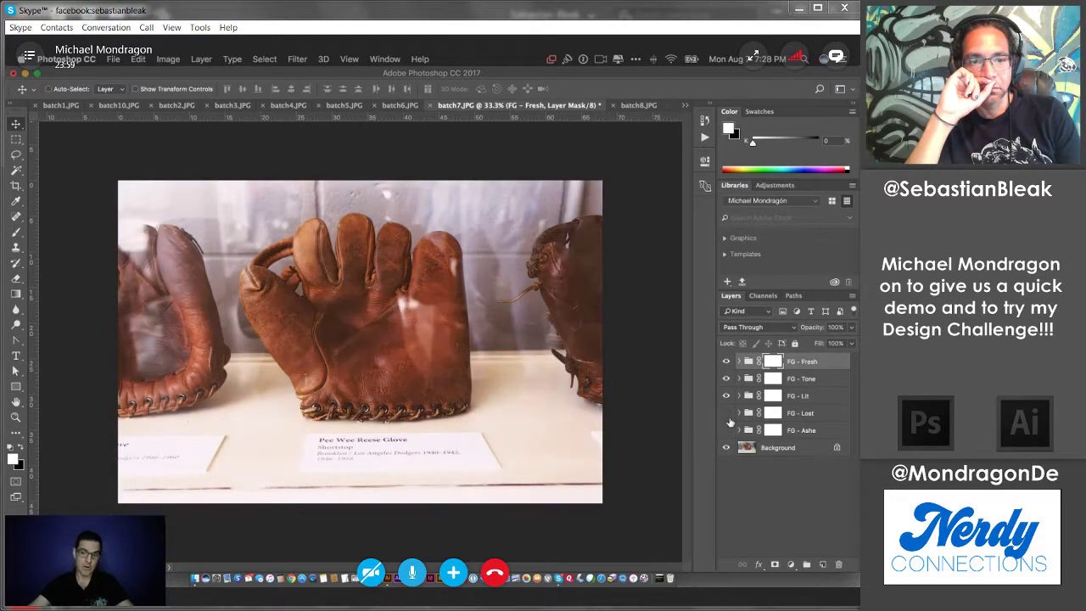
Step: On batch7.JPG, add the FG - Lost and FG - Ashe groups to the preview and compare the photo with and without FG - Lit
{"action": "left_click", "coordinate": [726, 414]}
{"action": "left_click", "coordinate": [727, 430]}
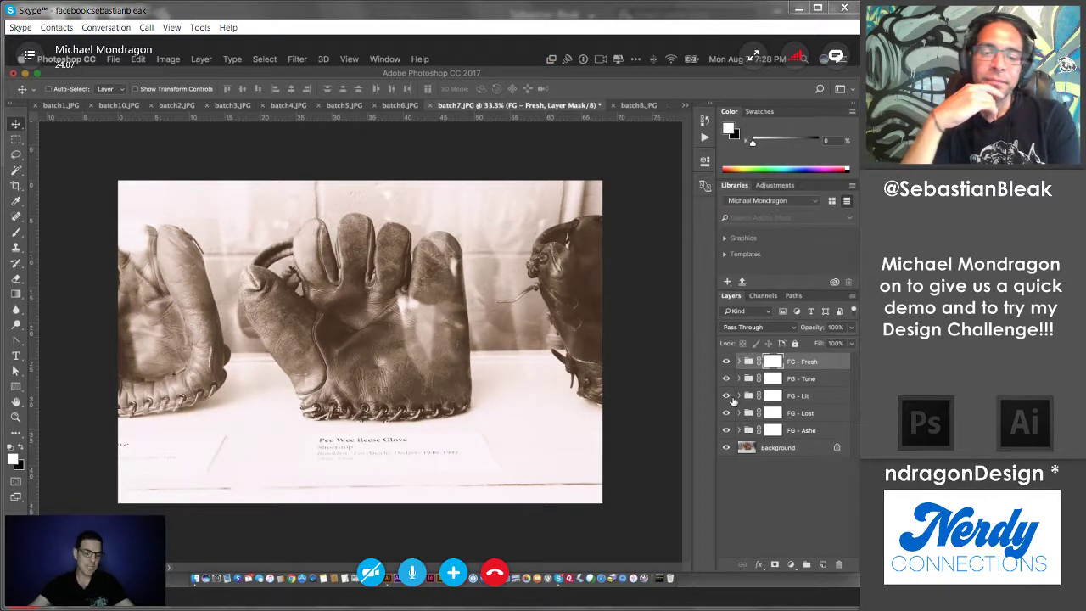
{"action": "left_click", "coordinate": [728, 397]}
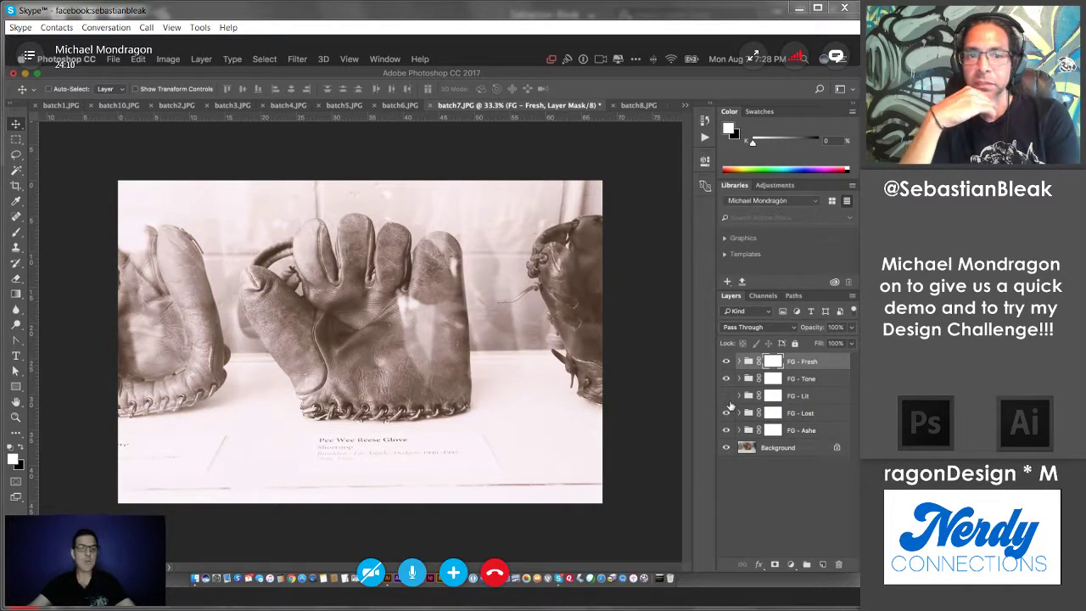
{"action": "left_click", "coordinate": [726, 395]}
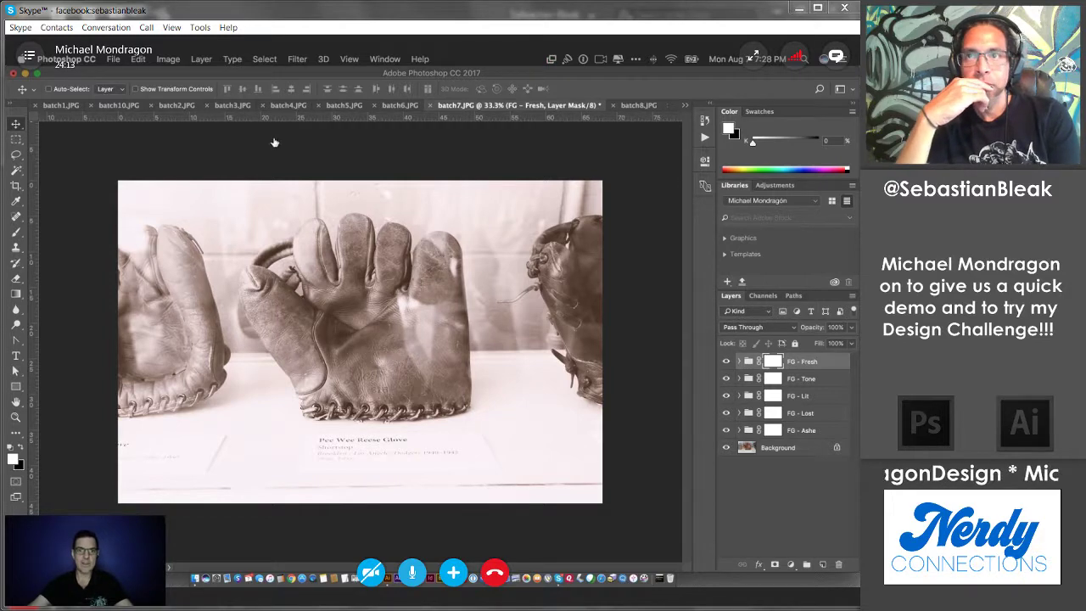
Step: Switch to batch5.JPG and preview all five FG groups stacked, showing them one after another from FG - Fresh down to FG - Ashe
{"action": "left_click", "coordinate": [342, 106]}
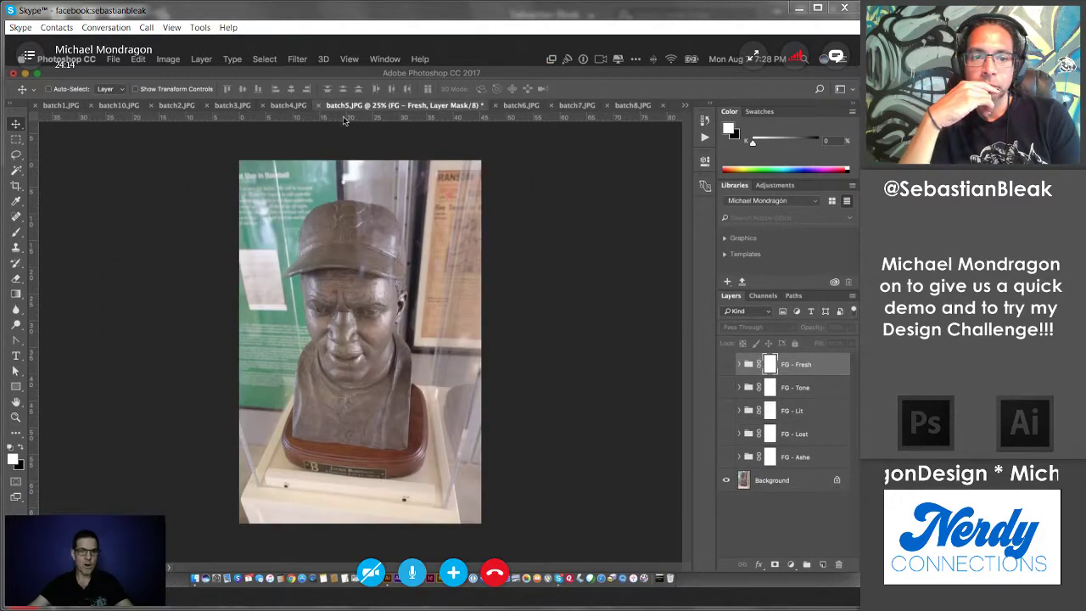
{"action": "left_click", "coordinate": [727, 365]}
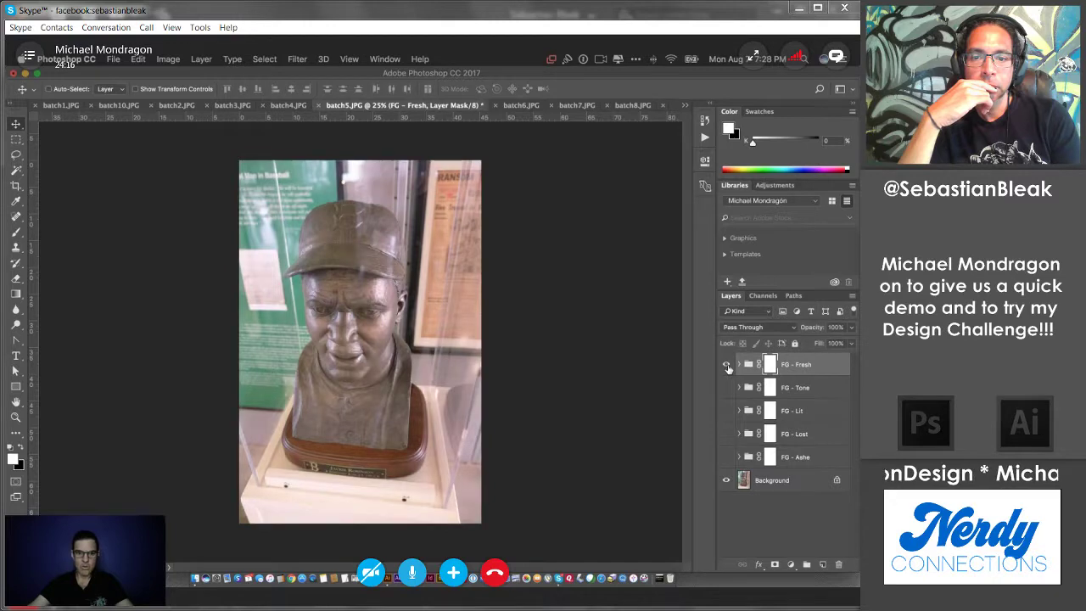
{"action": "left_click", "coordinate": [726, 388]}
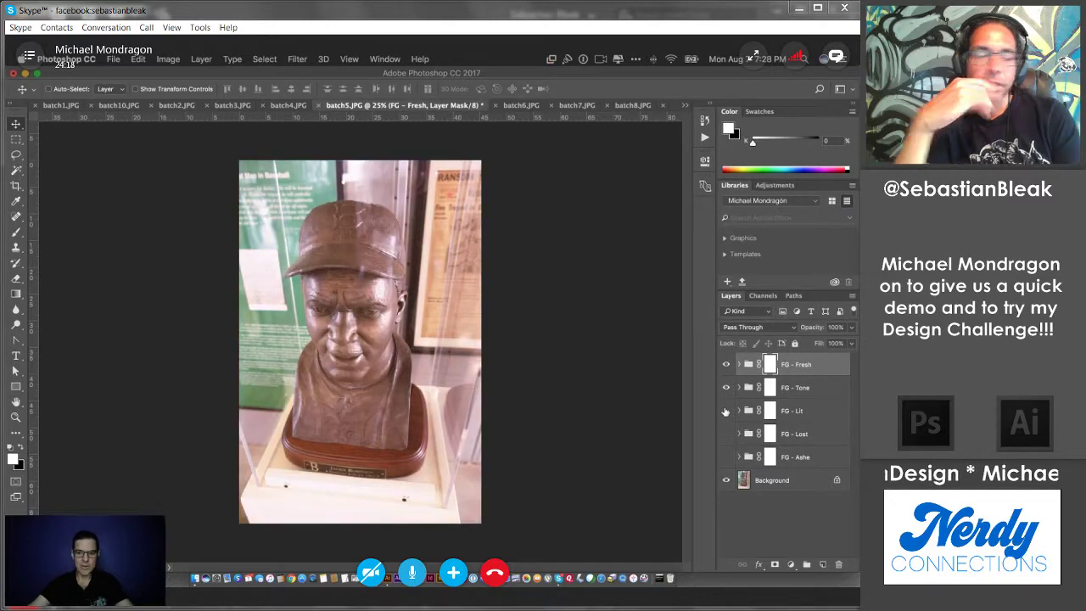
{"action": "left_click", "coordinate": [727, 411]}
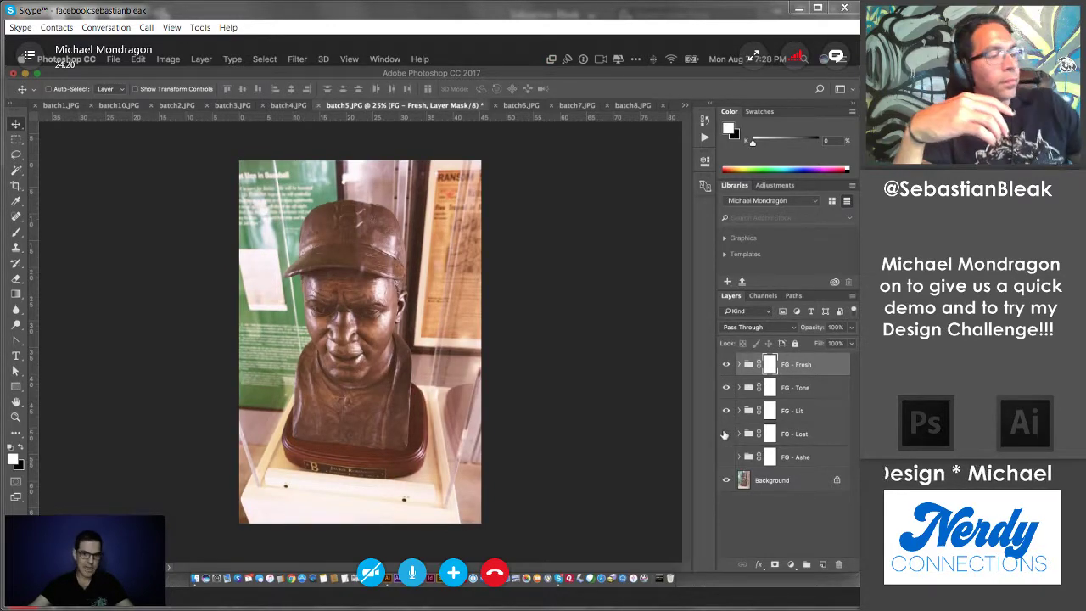
{"action": "left_click", "coordinate": [726, 434]}
{"action": "left_click", "coordinate": [726, 457]}
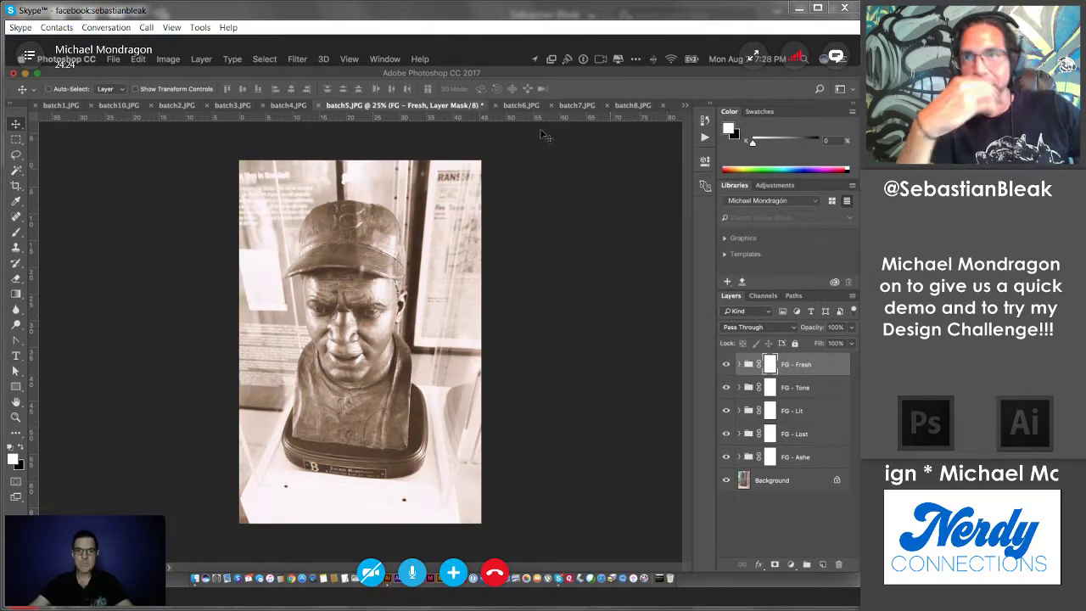
Step: On batch4.JPG, preview FG - Fresh combined with FG - Lost, FG - Ashe and FG - Tone, and hide FG - Fresh
{"action": "left_click", "coordinate": [297, 105]}
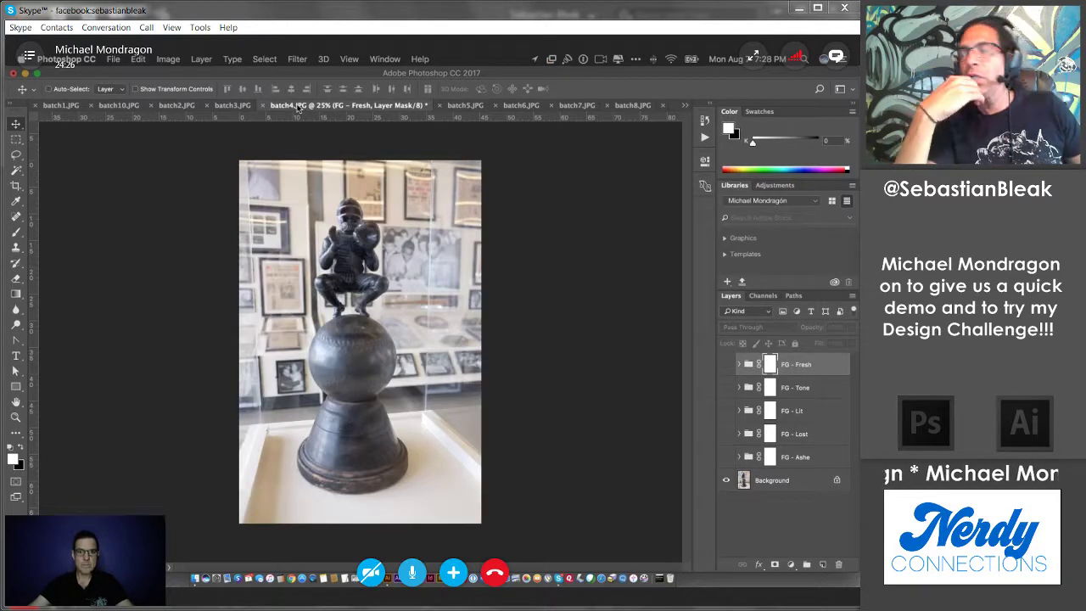
{"action": "left_click", "coordinate": [726, 365]}
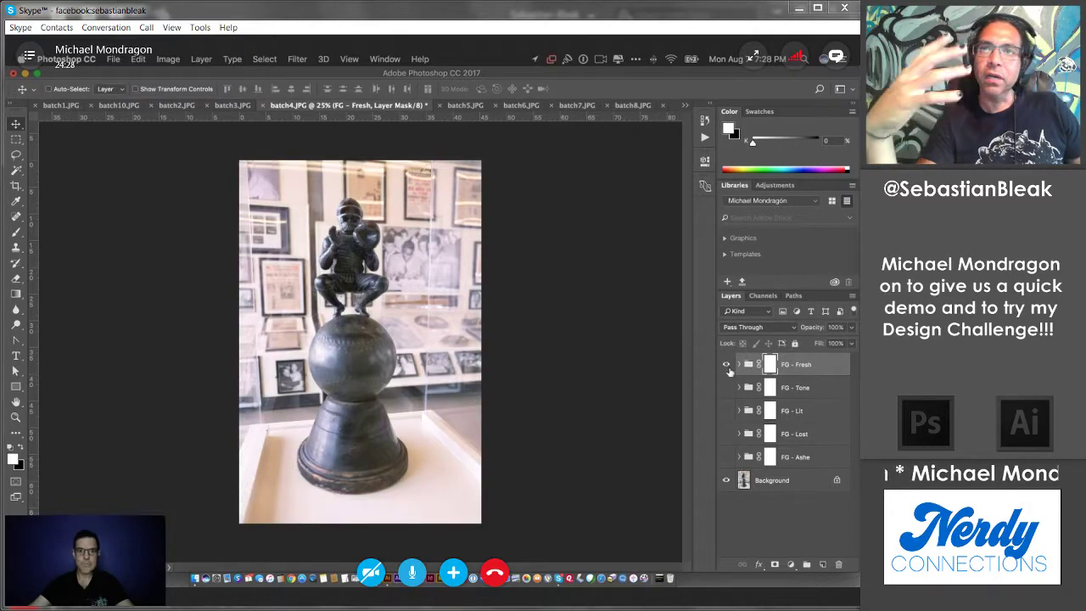
{"action": "left_click", "coordinate": [726, 434]}
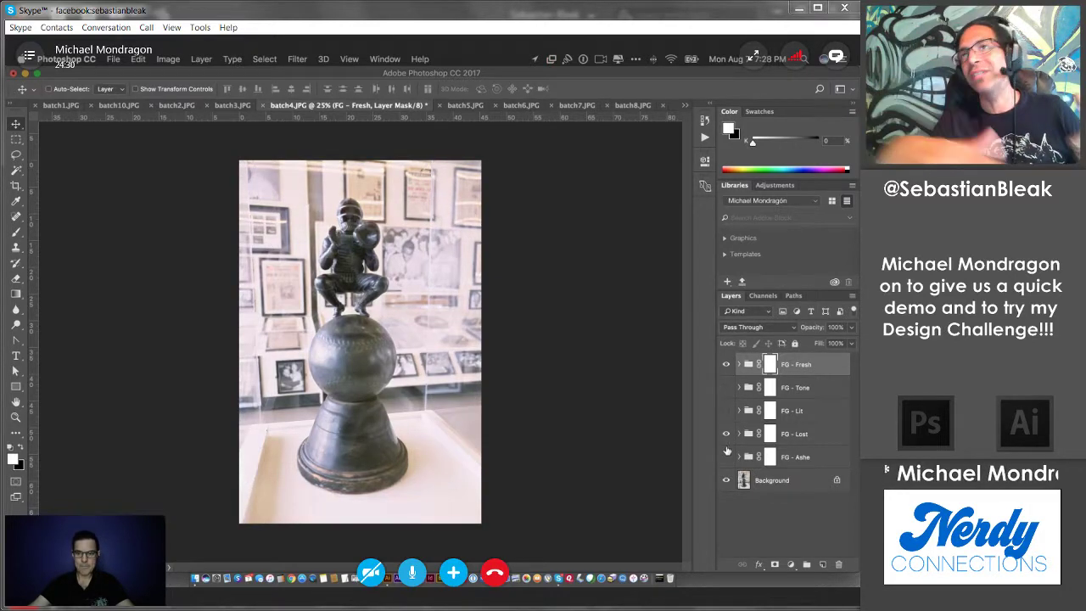
{"action": "left_click", "coordinate": [726, 457]}
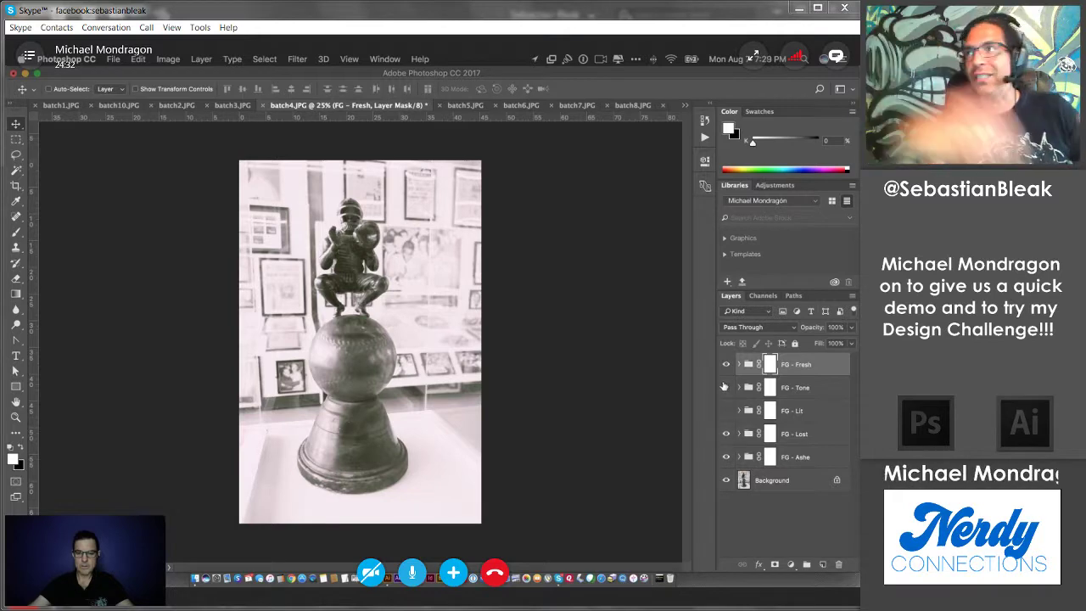
{"action": "left_click", "coordinate": [725, 387]}
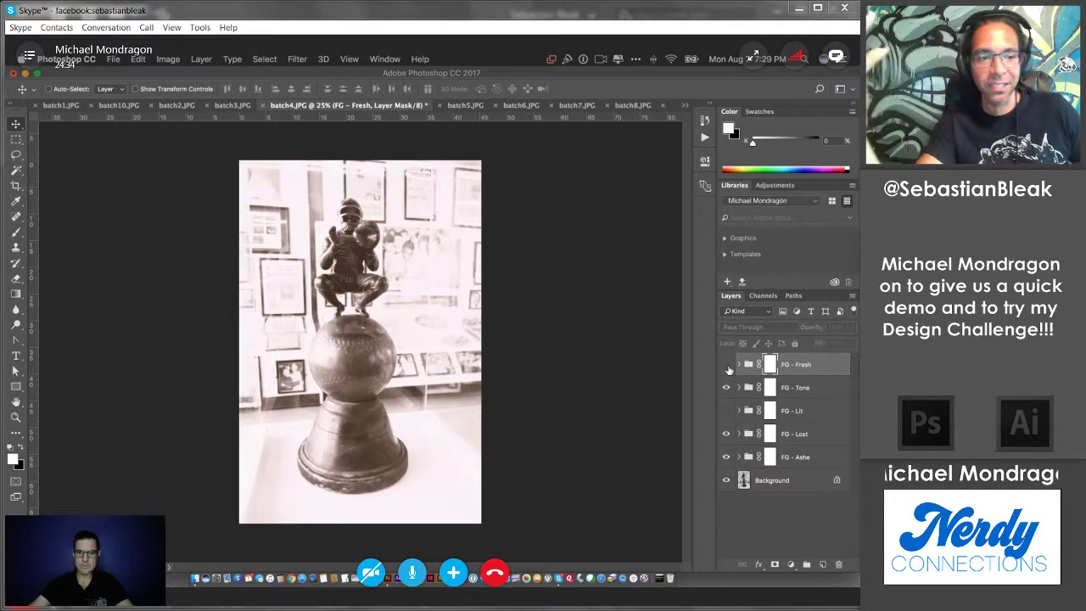
{"action": "left_click", "coordinate": [727, 365]}
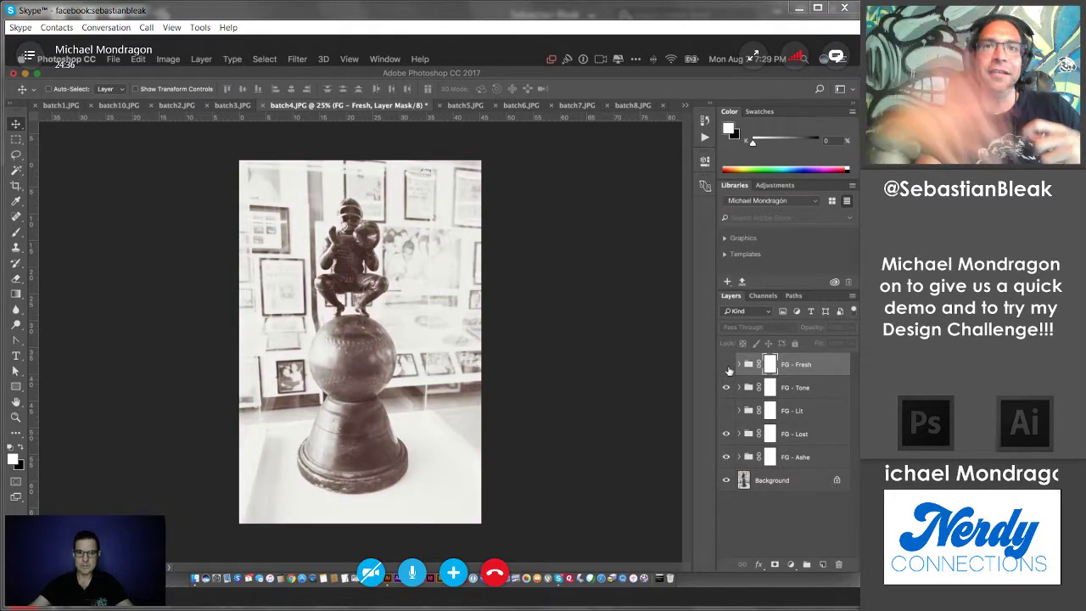
Step: Switch to batch3.JPG and preview the FG - Fresh, FG - Lit and FG - Lost groups together
{"action": "left_click", "coordinate": [237, 105]}
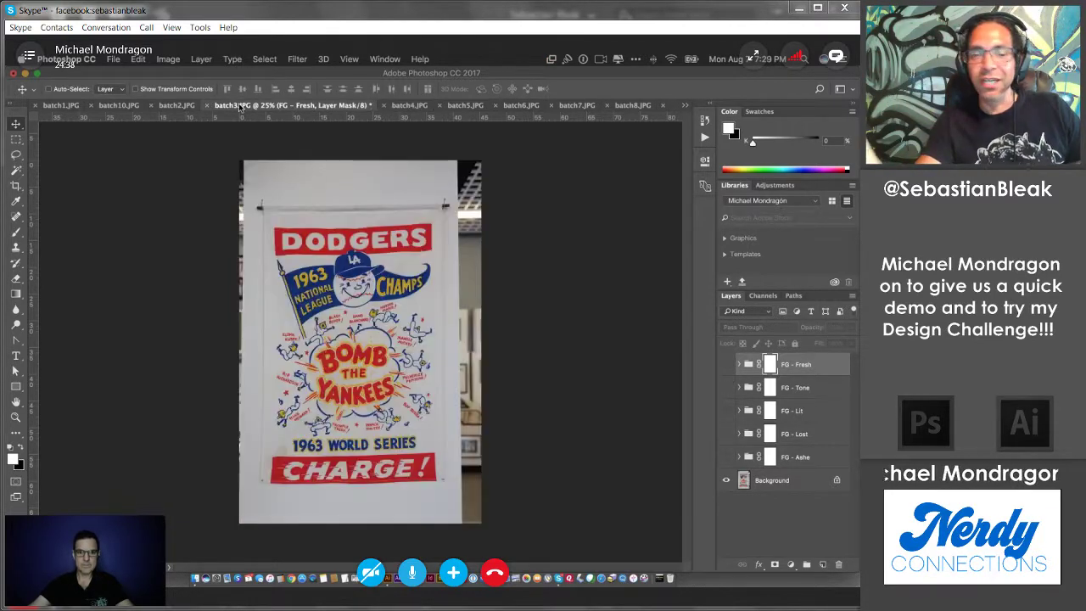
{"action": "left_click", "coordinate": [727, 365]}
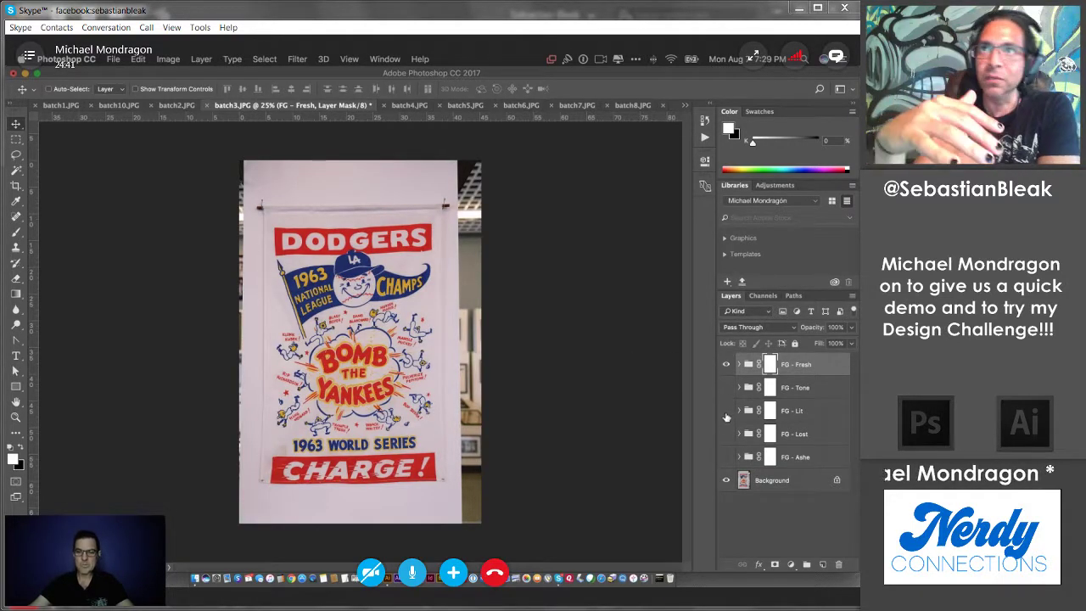
{"action": "left_click", "coordinate": [727, 410]}
{"action": "left_click", "coordinate": [727, 434]}
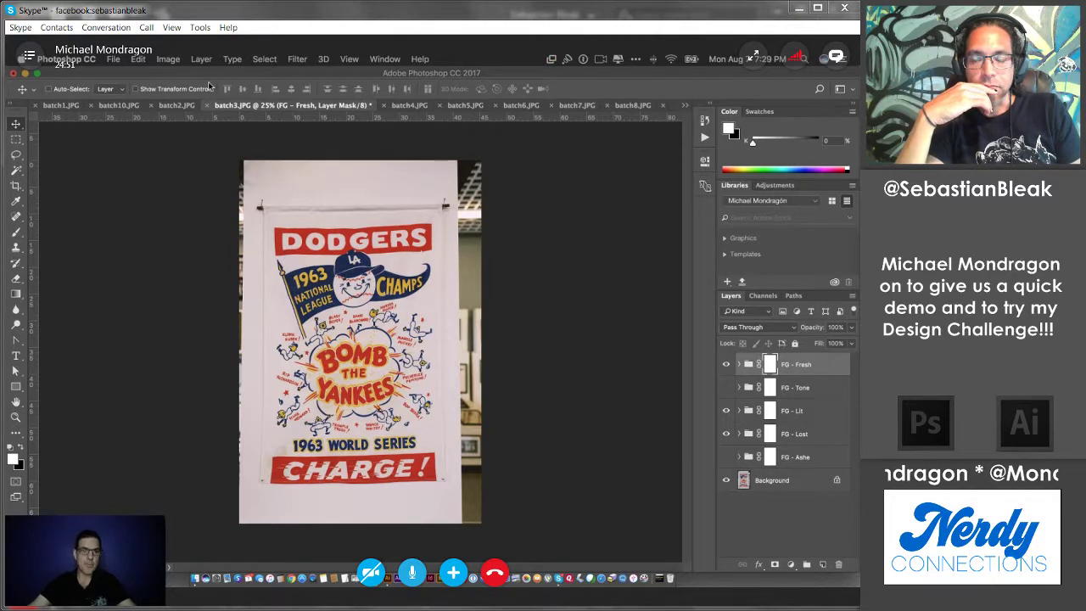
Step: Switch to batch2.JPG and preview the FG - Tone, FG - Lit, FG - Fresh and FG - Ashe groups together
{"action": "left_click", "coordinate": [176, 105]}
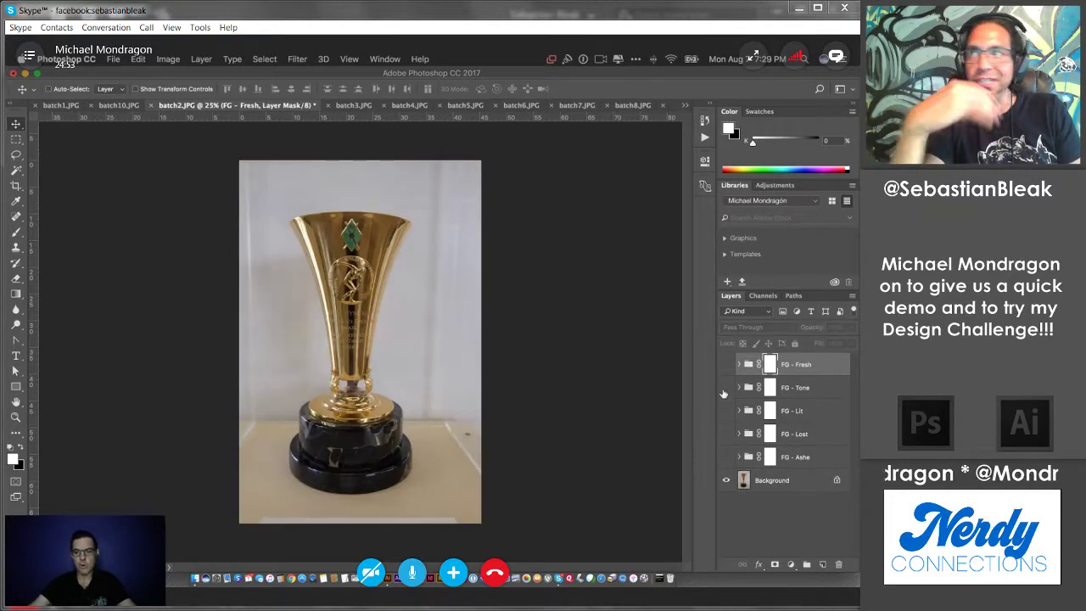
{"action": "left_click", "coordinate": [726, 388]}
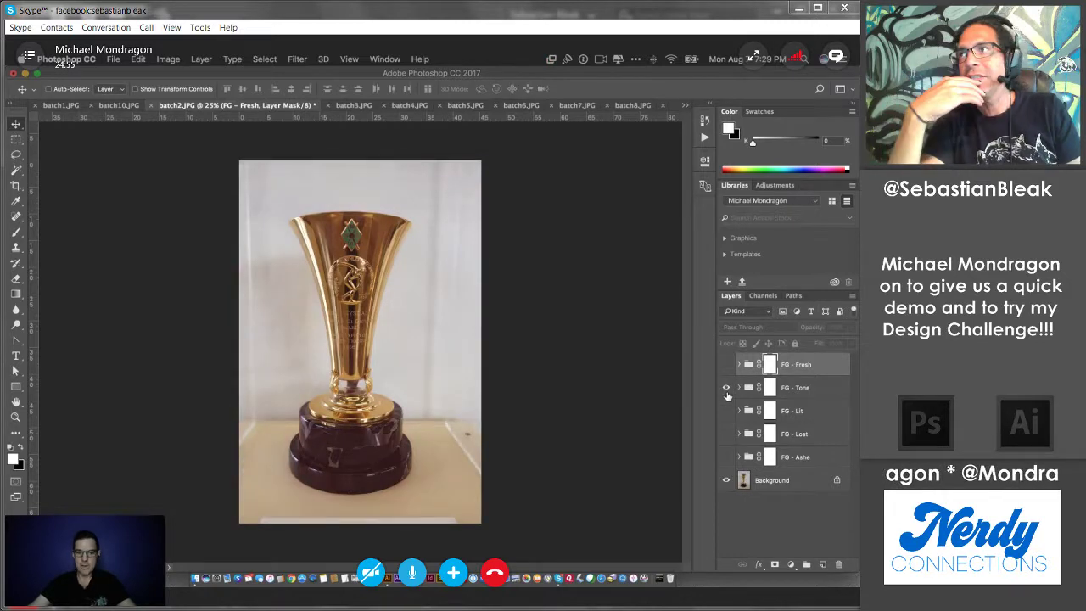
{"action": "left_click", "coordinate": [727, 411]}
{"action": "left_click", "coordinate": [728, 365]}
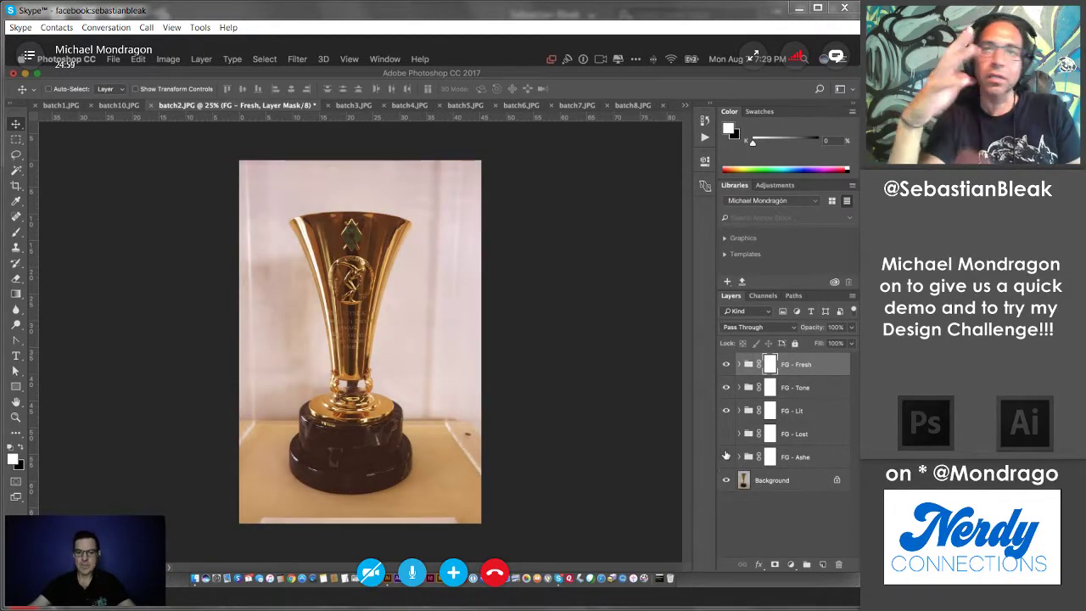
{"action": "left_click", "coordinate": [726, 457]}
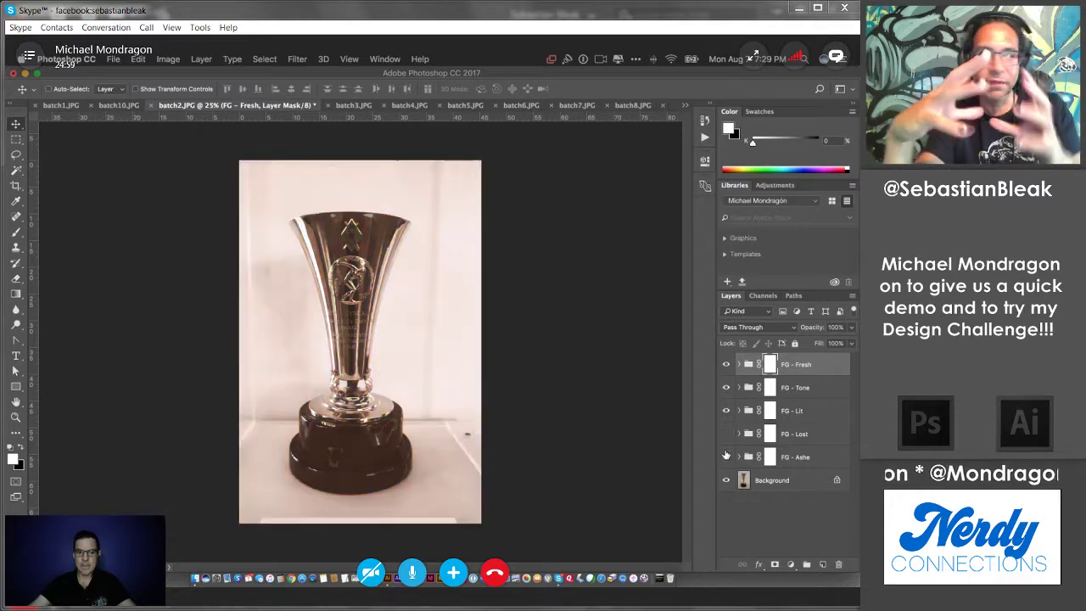
Step: On batch10.JPG, preview FG - Fresh combined with FG - Ashe, and replace FG - Ashe with FG - Tone
{"action": "left_click", "coordinate": [116, 106]}
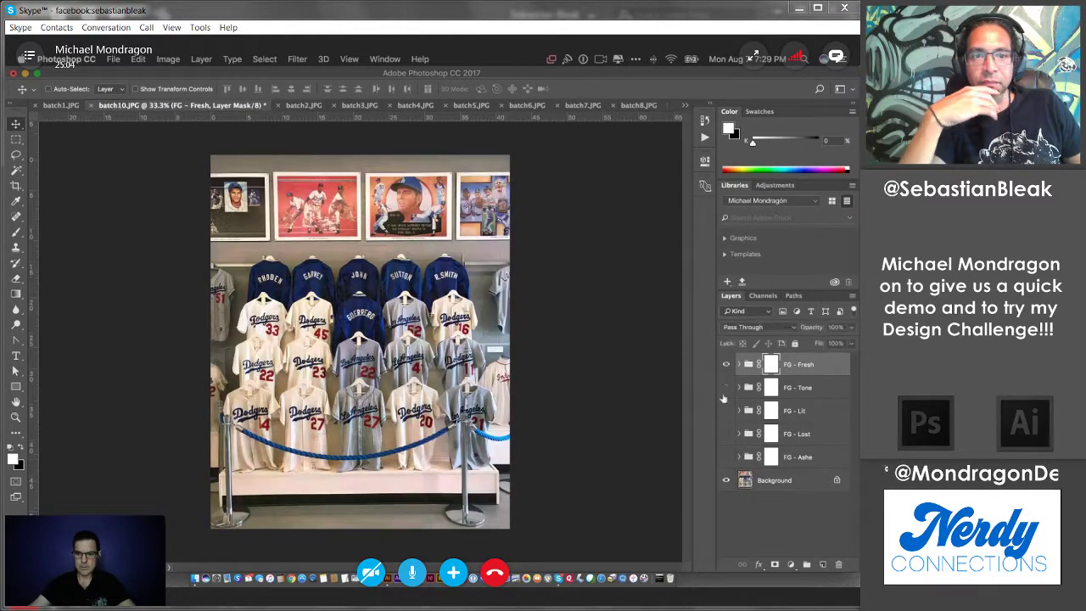
{"action": "left_click", "coordinate": [726, 457]}
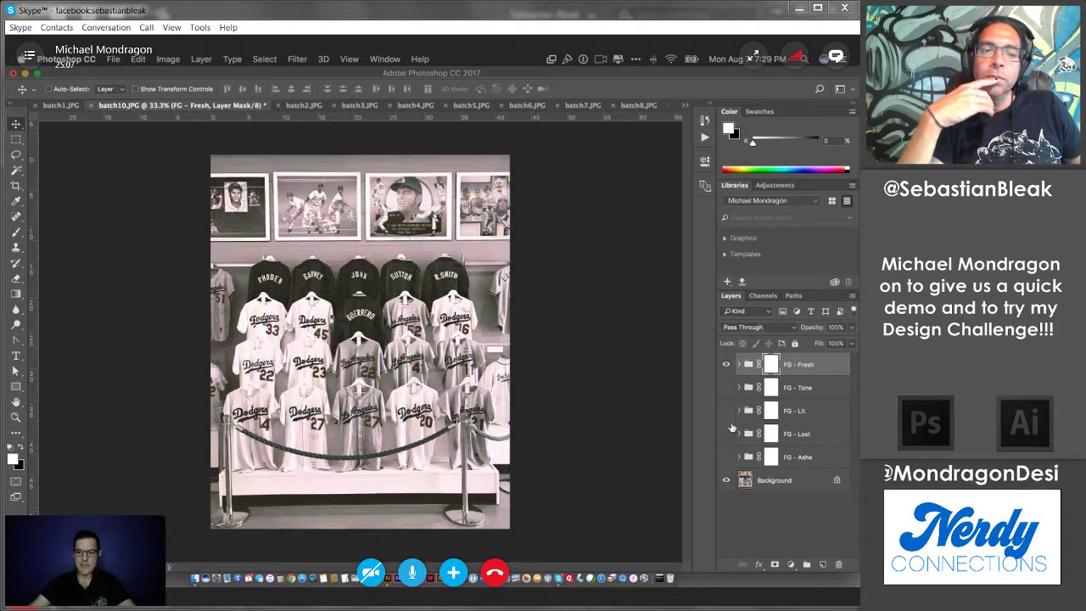
{"action": "left_click", "coordinate": [726, 457]}
{"action": "left_click", "coordinate": [727, 388]}
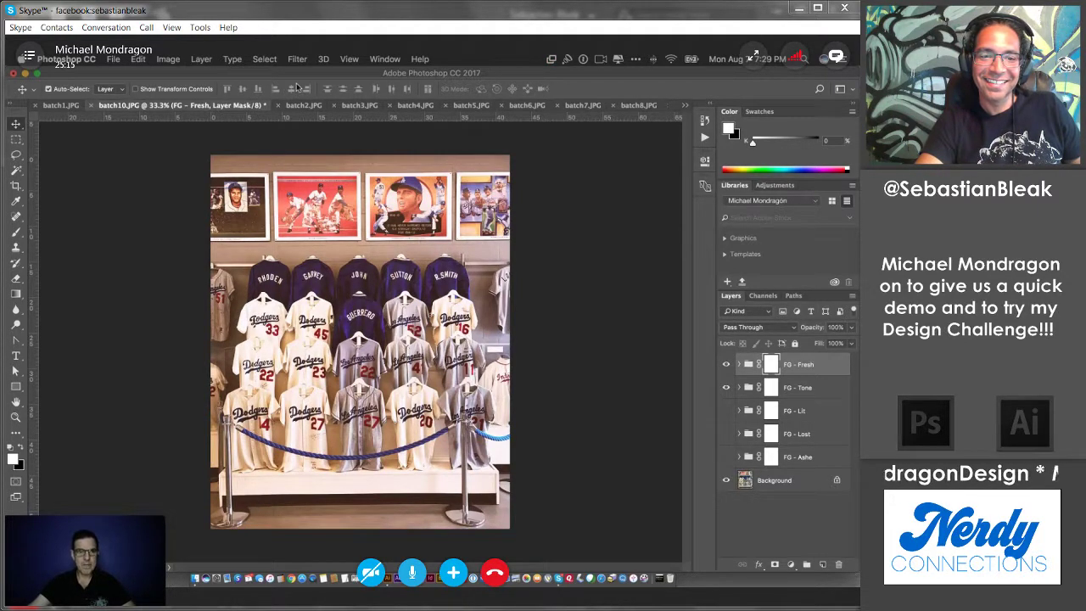
Step: Close all ten open batch photos without saving their changes
{"action": "key", "text": "super+w"}
{"action": "left_click", "coordinate": [391, 244]}
{"action": "key", "text": "super+w"}
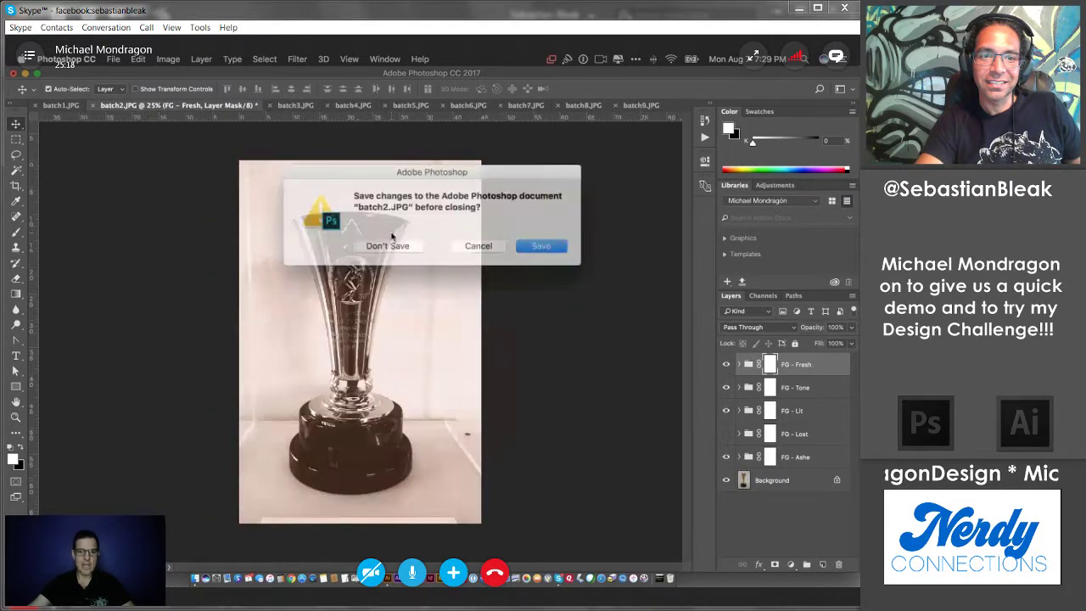
{"action": "left_click", "coordinate": [393, 244]}
{"action": "key", "text": "super+w"}
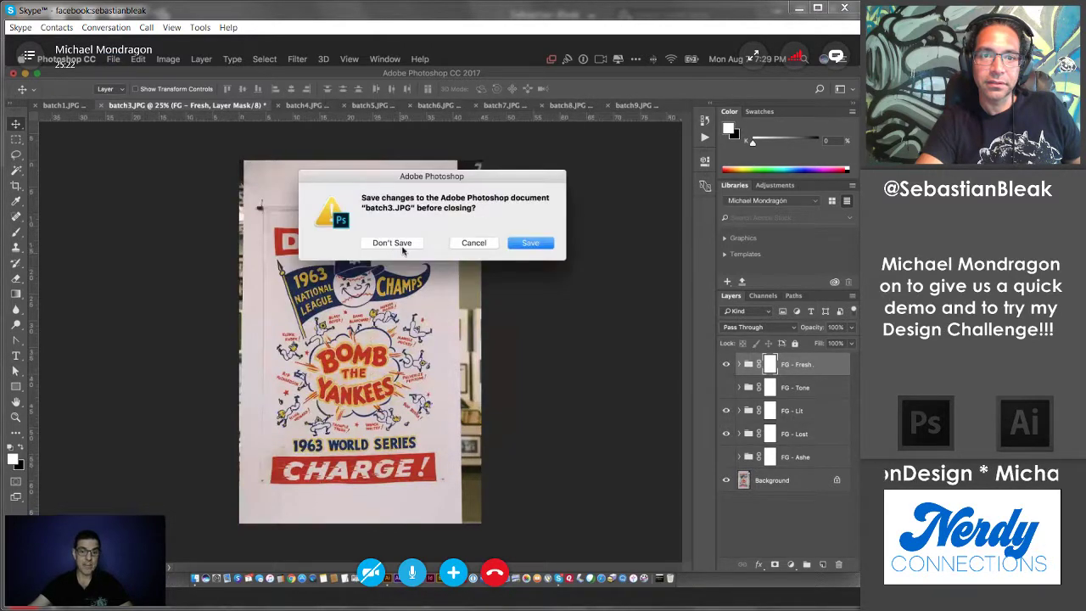
{"action": "left_click", "coordinate": [393, 244]}
{"action": "key", "text": "super+w"}
{"action": "left_click", "coordinate": [408, 243]}
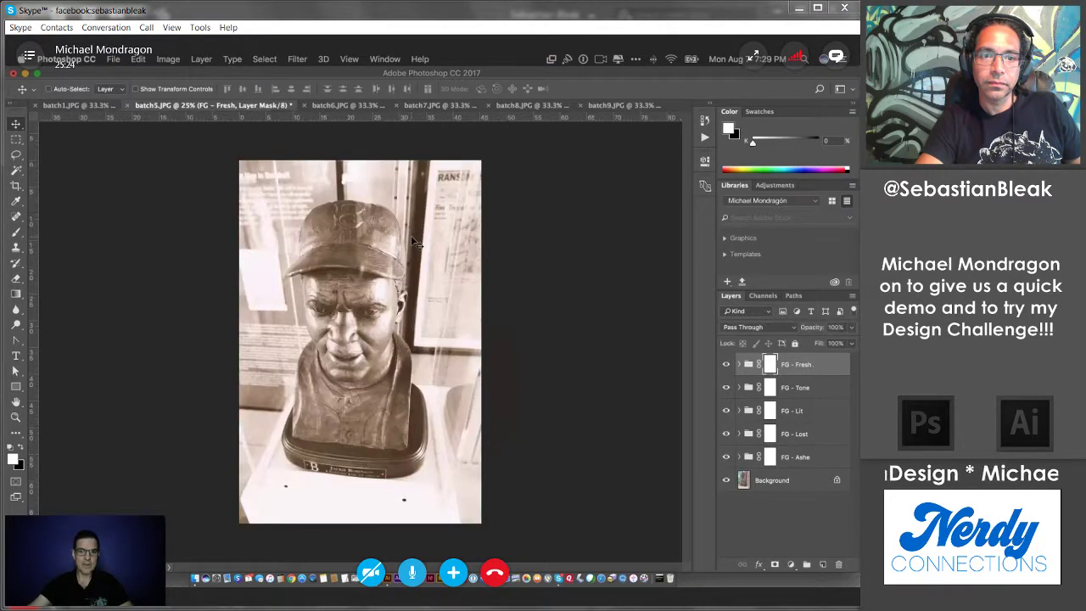
{"action": "key", "text": "super+w"}
{"action": "left_click", "coordinate": [411, 242]}
{"action": "key", "text": "super+w"}
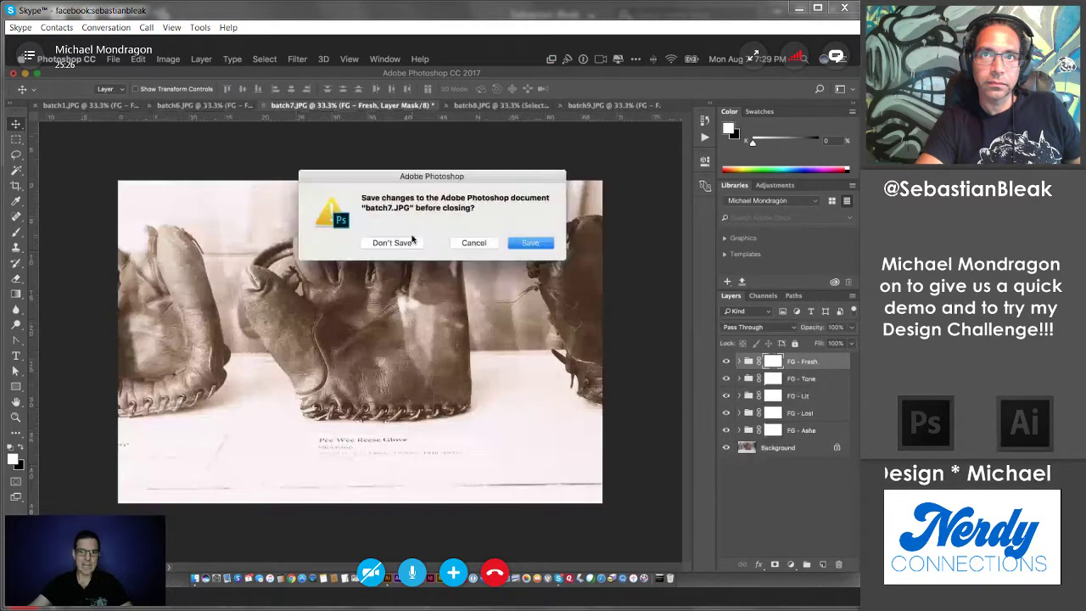
{"action": "left_click", "coordinate": [411, 243]}
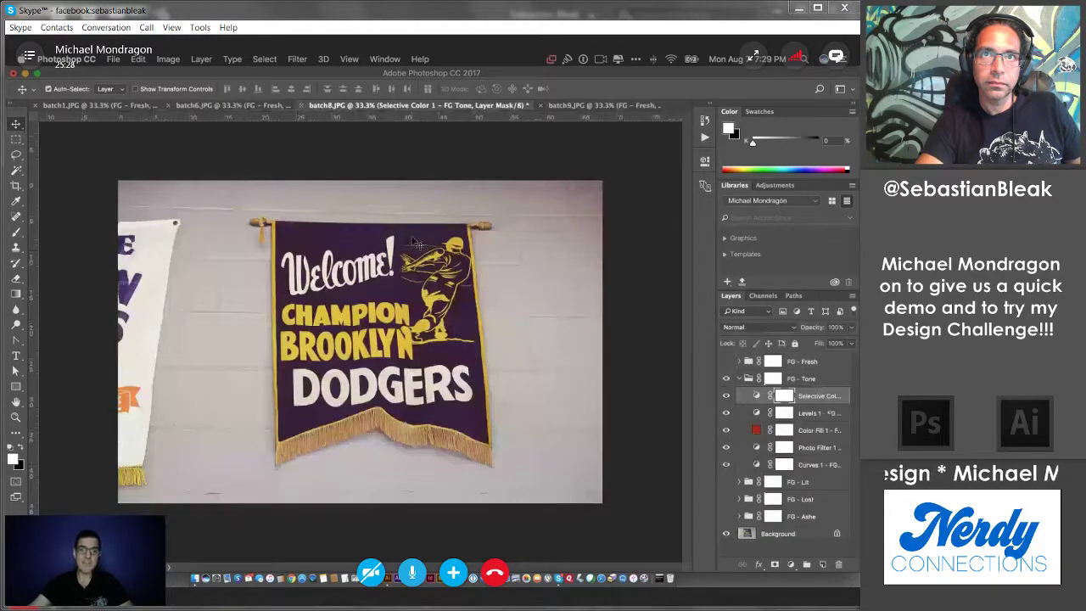
{"action": "key", "text": "super+w"}
{"action": "left_click", "coordinate": [413, 244]}
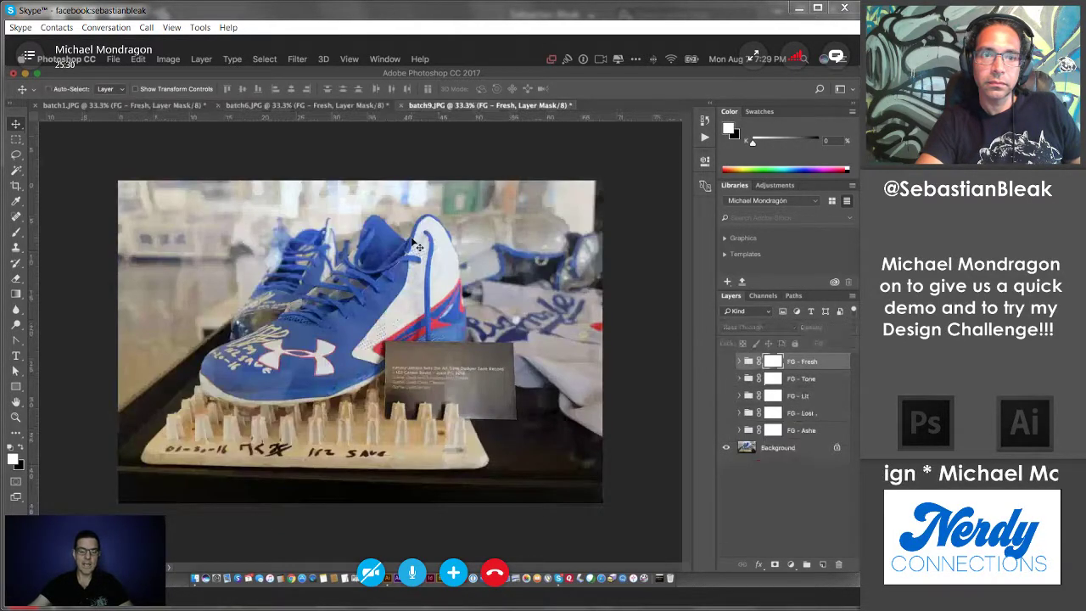
{"action": "key", "text": "super+w"}
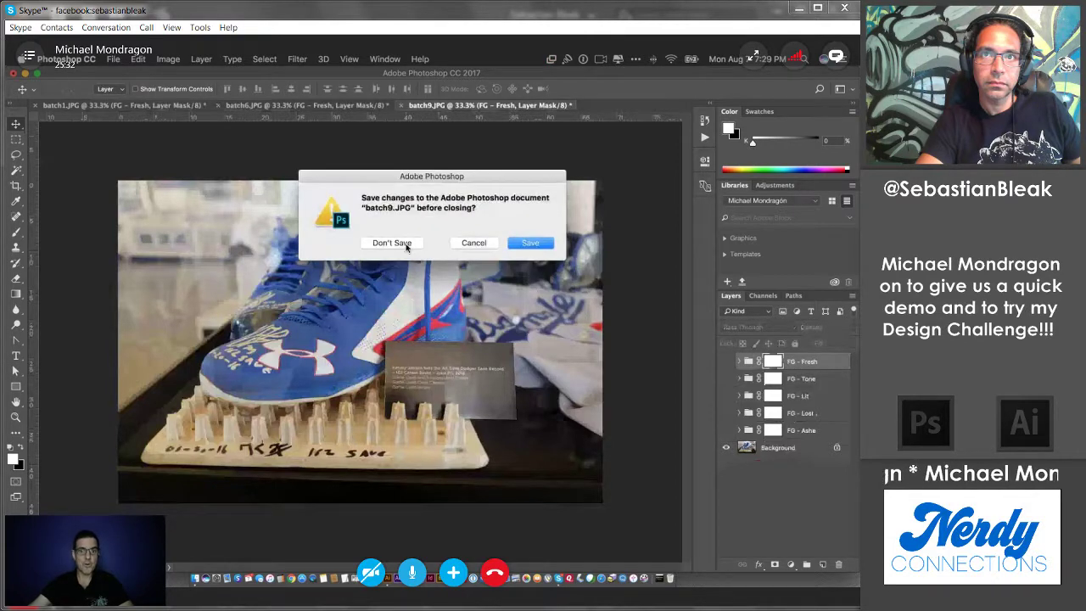
{"action": "left_click", "coordinate": [407, 246]}
{"action": "key", "text": "super+w"}
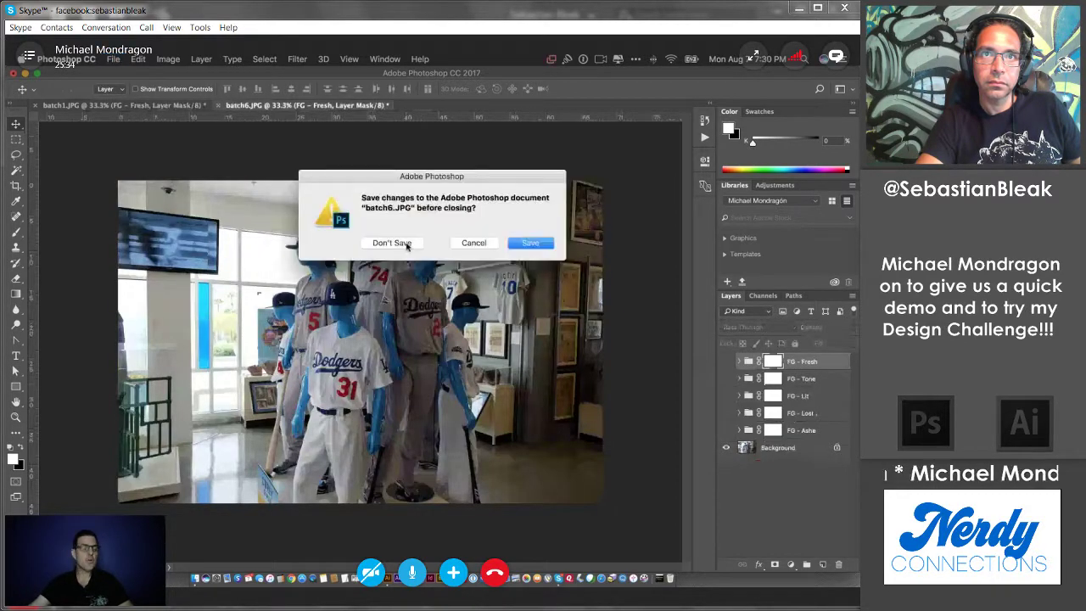
{"action": "left_click", "coordinate": [407, 245]}
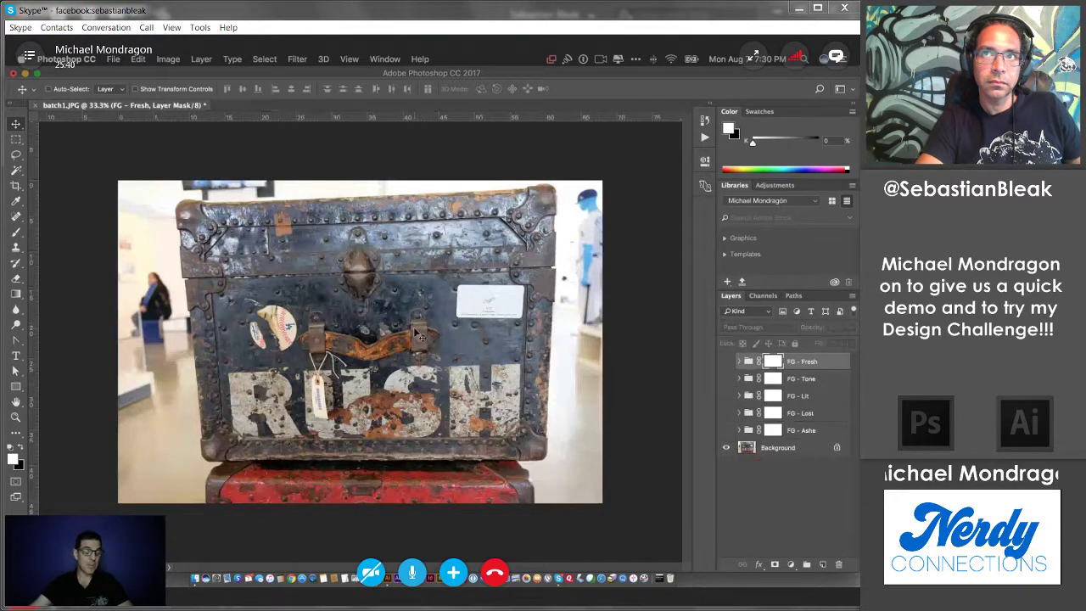
{"action": "key", "text": "super+w"}
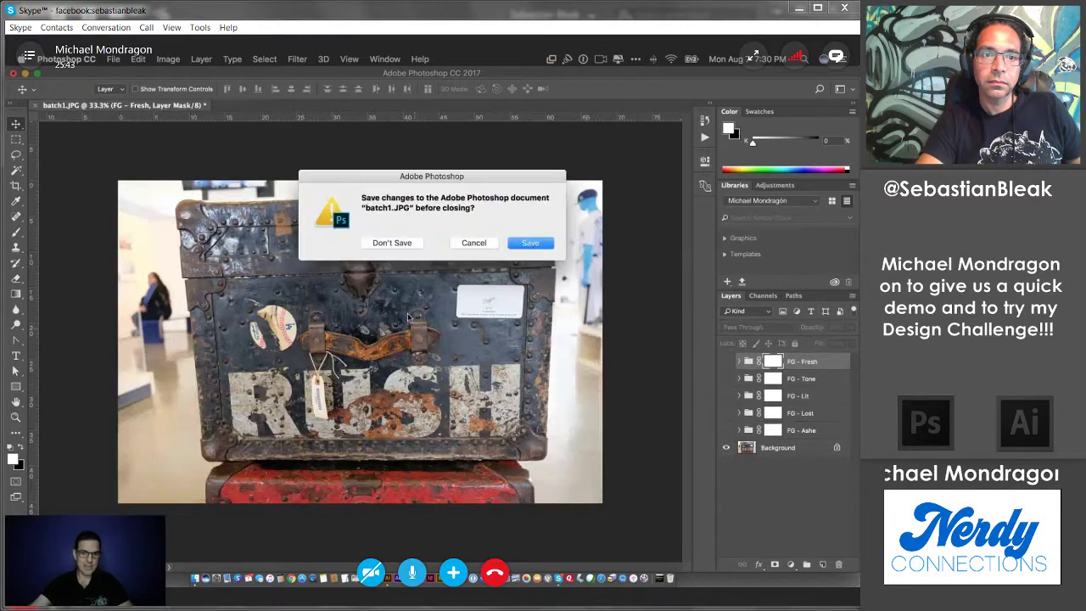
{"action": "left_click", "coordinate": [399, 311]}
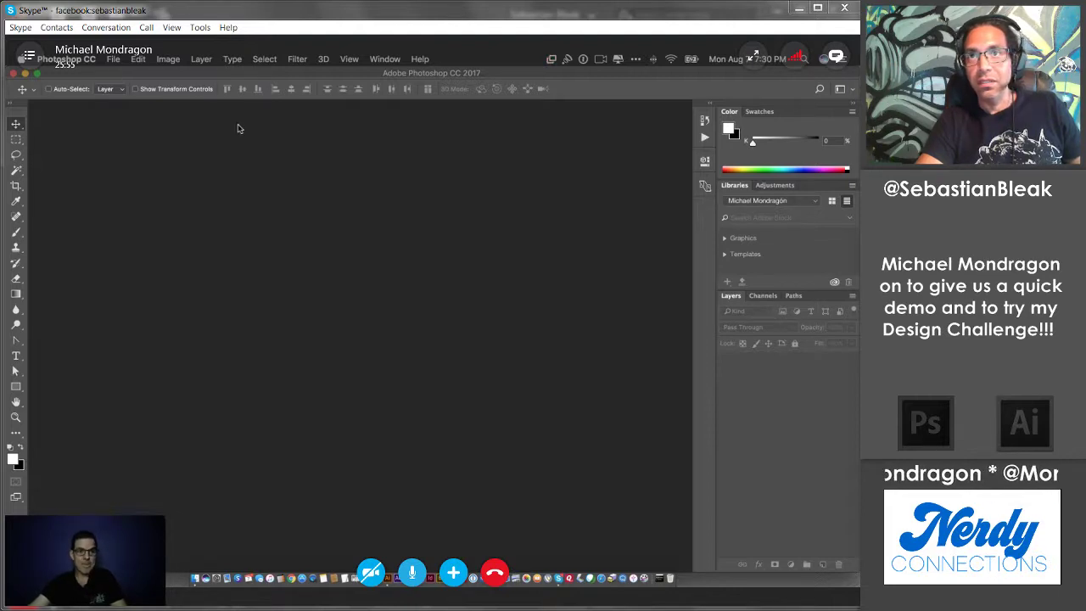
Step: Hide the Photoshop window and move the untitled folder on the desktop to the Trash
{"action": "left_click", "coordinate": [25, 74]}
{"action": "left_click", "coordinate": [794, 325]}
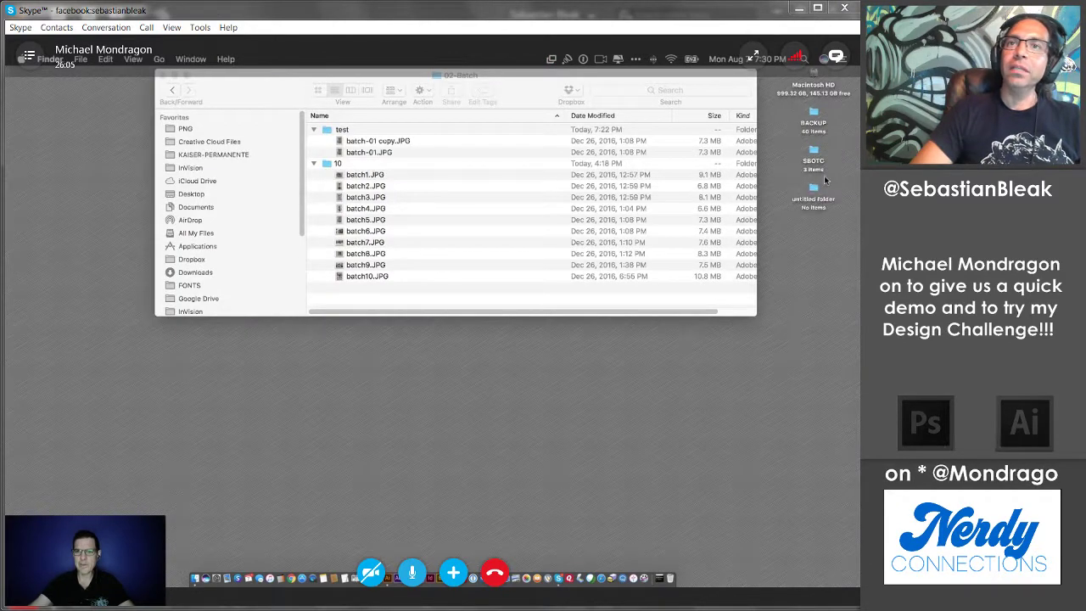
{"action": "right_click", "coordinate": [811, 195]}
{"action": "left_click", "coordinate": [717, 211]}
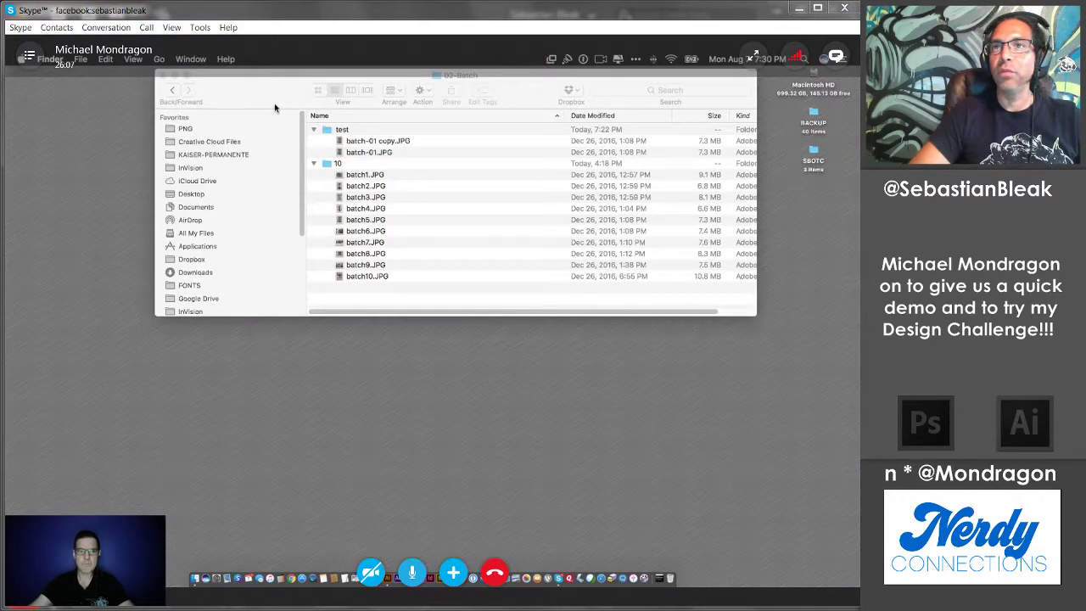
Step: Browse to the test folder inside 03-Droplet in Finder and open 1000.jpg in Photoshop
{"action": "left_click", "coordinate": [173, 90]}
{"action": "double_click", "coordinate": [331, 152]}
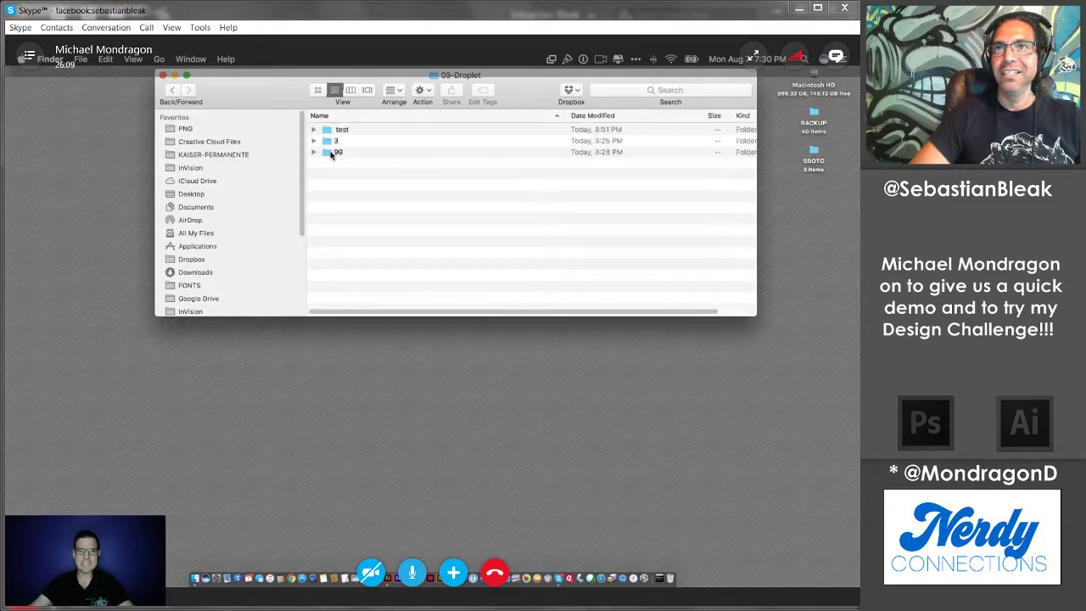
{"action": "double_click", "coordinate": [328, 135]}
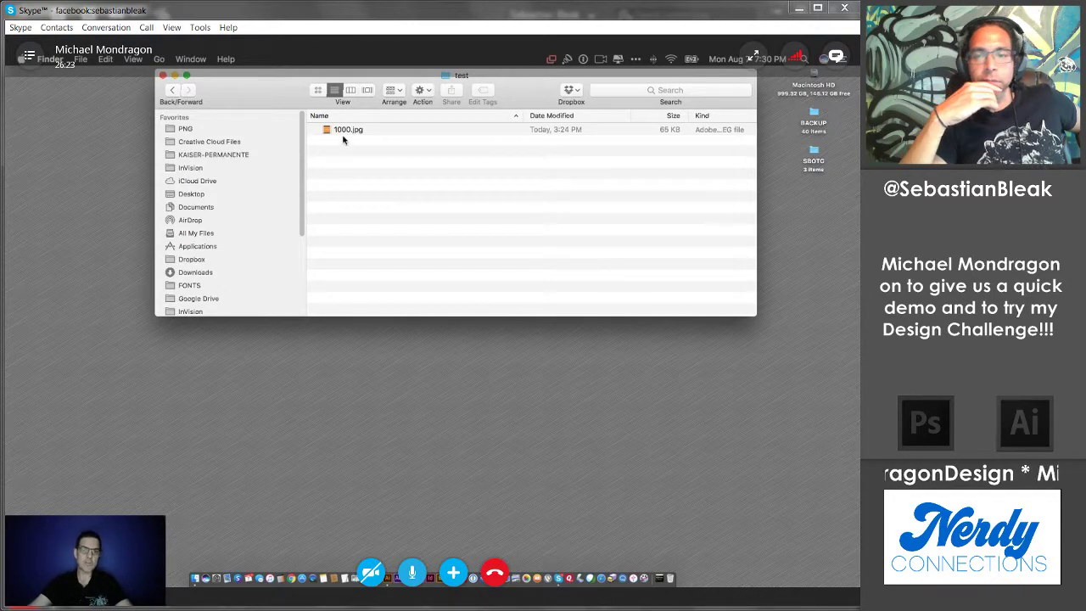
{"action": "double_click", "coordinate": [325, 132]}
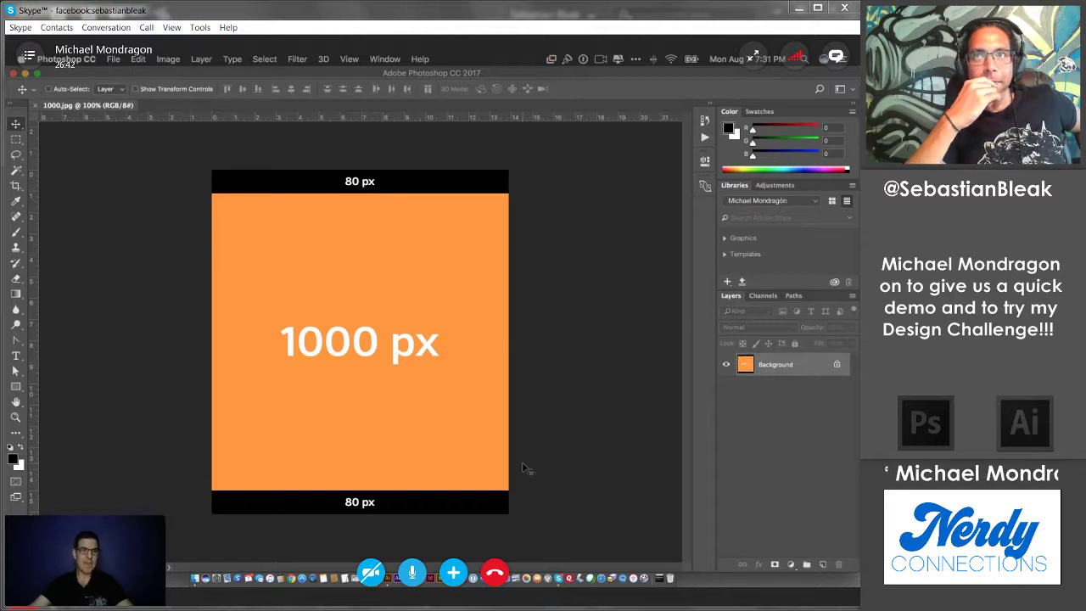
{"action": "left_click", "coordinate": [16, 186]}
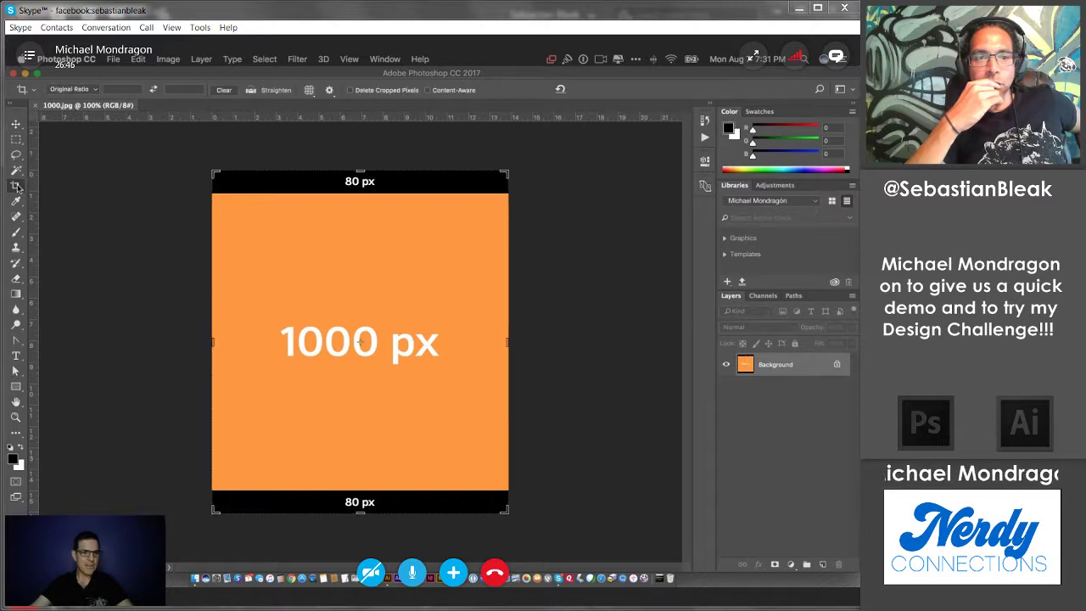
{"action": "left_click", "coordinate": [75, 88]}
{"action": "left_click", "coordinate": [75, 88]}
{"action": "left_click_drag", "start_coordinate": [361, 168], "coordinate": [362, 184]}
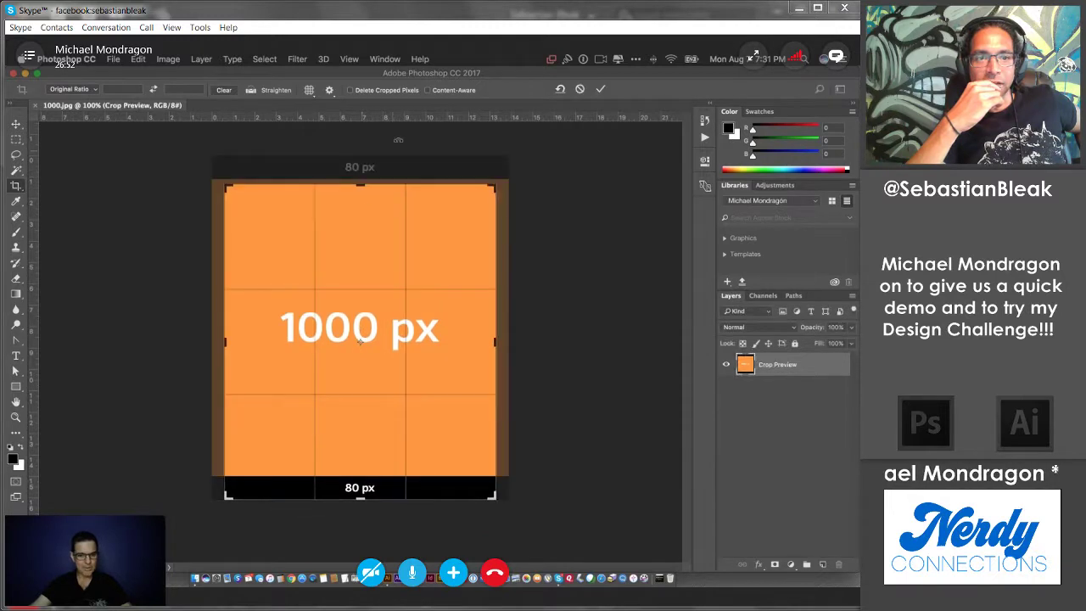
{"action": "left_click", "coordinate": [580, 89]}
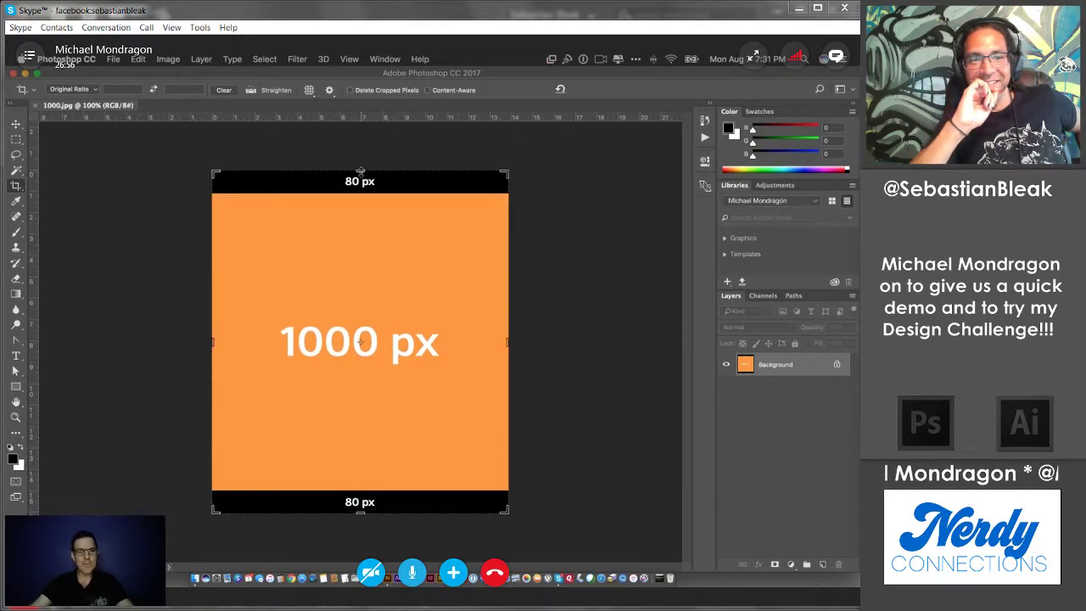
{"action": "left_click", "coordinate": [85, 91]}
{"action": "left_click", "coordinate": [85, 90]}
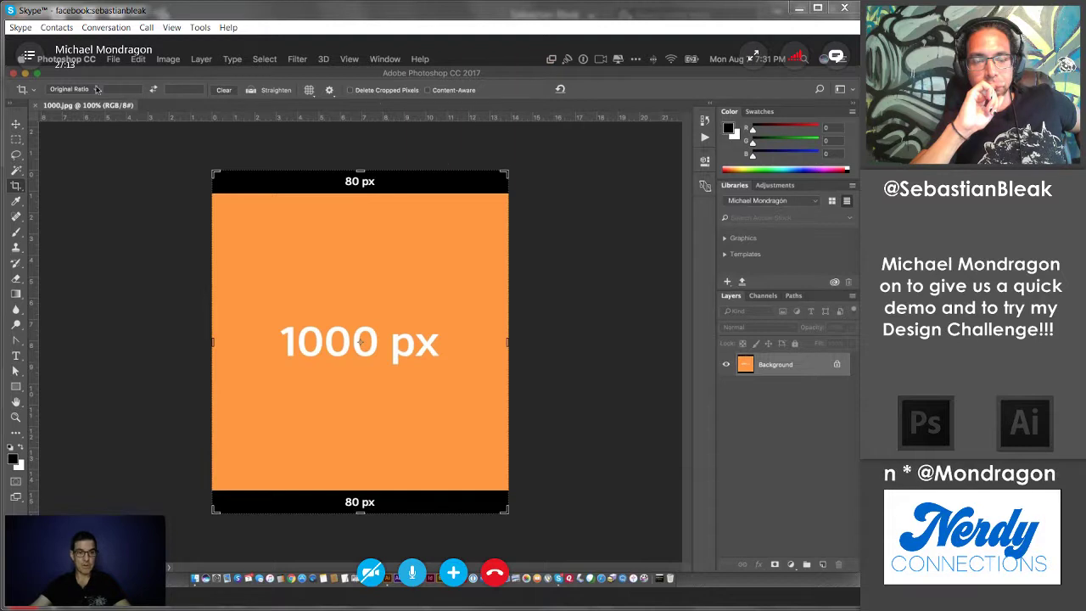
{"action": "left_click", "coordinate": [19, 124]}
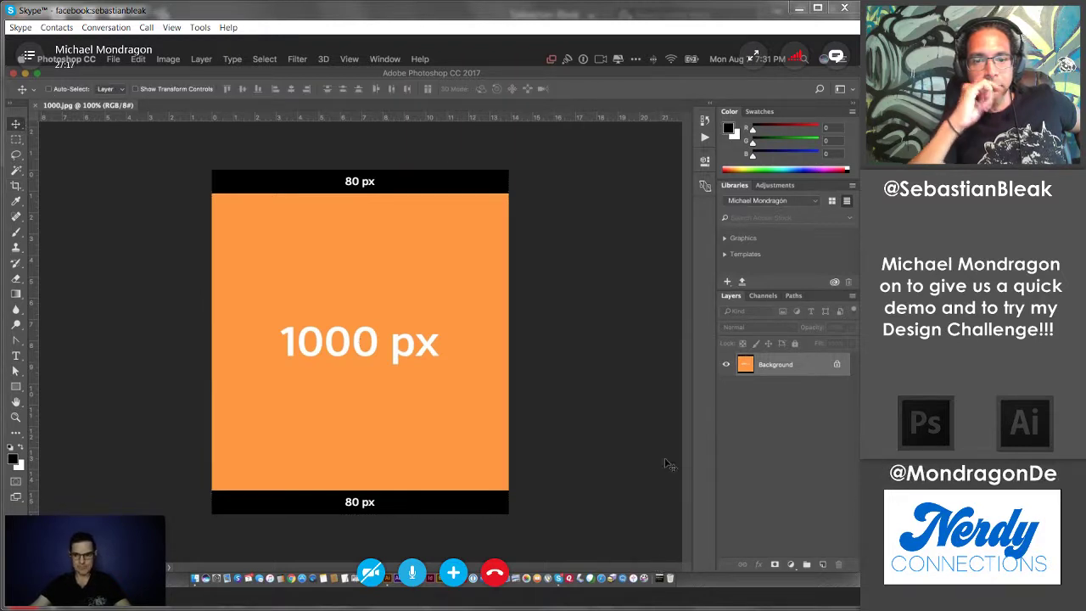
Step: Show the Actions panel and collapse the DC Ambassador Pack from FilterGrade set
{"action": "left_click", "coordinate": [387, 58]}
{"action": "left_click", "coordinate": [392, 144]}
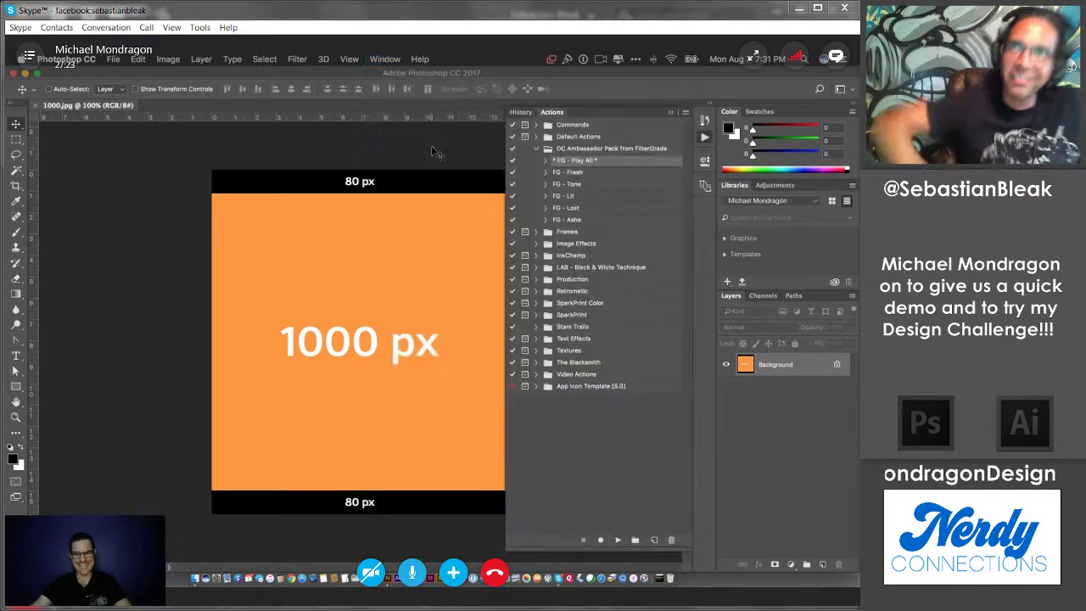
{"action": "left_click", "coordinate": [537, 149]}
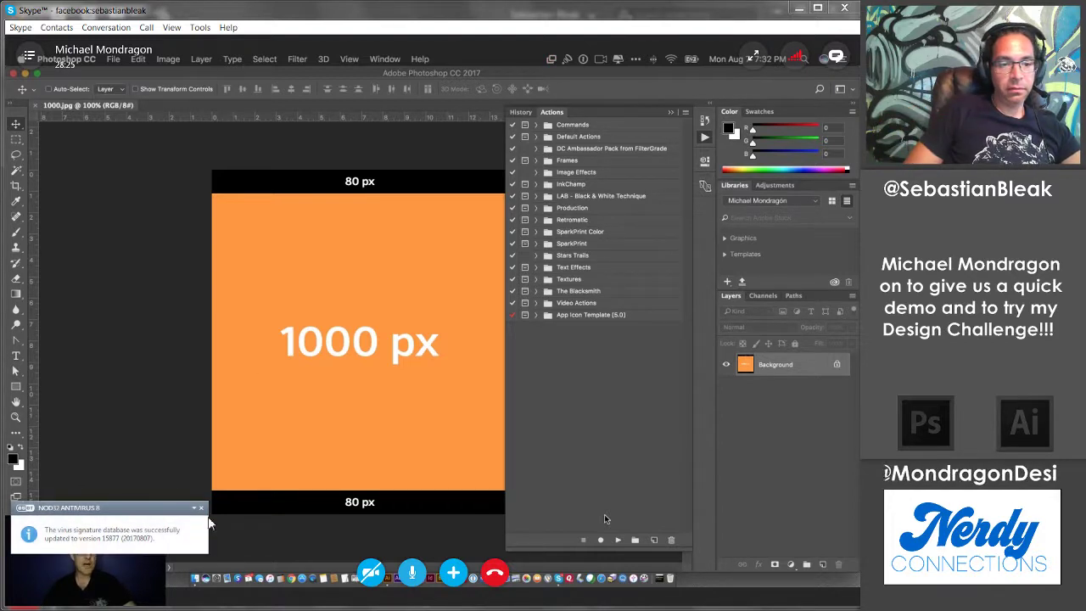
Step: Return to the shared Photoshop screen and start recording a new action named Minus-160-pixels in the SBOTC set
{"action": "left_click", "coordinate": [202, 508]}
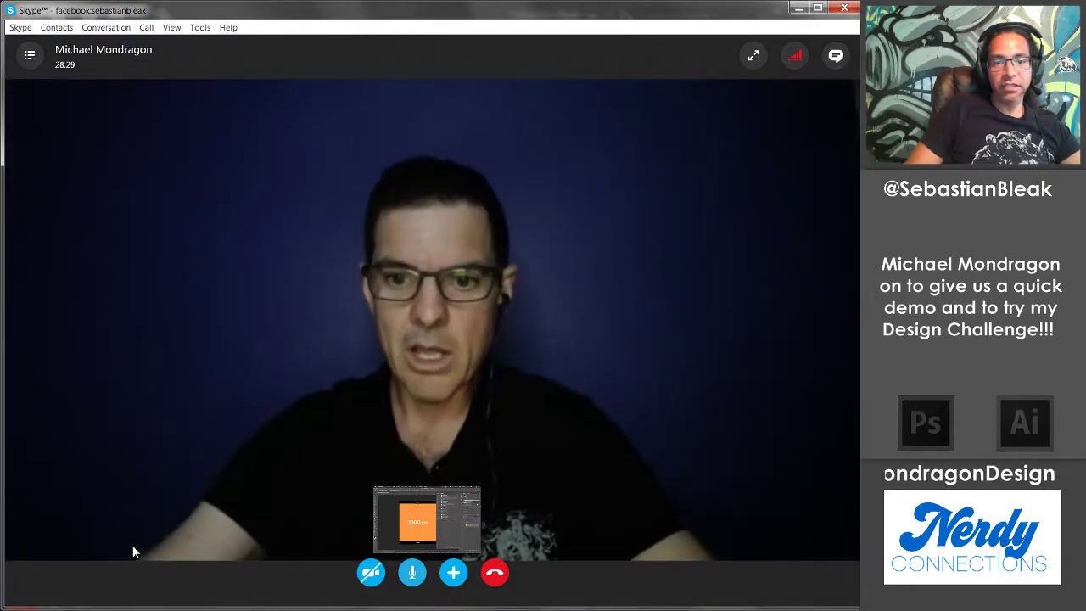
{"action": "left_click", "coordinate": [429, 520]}
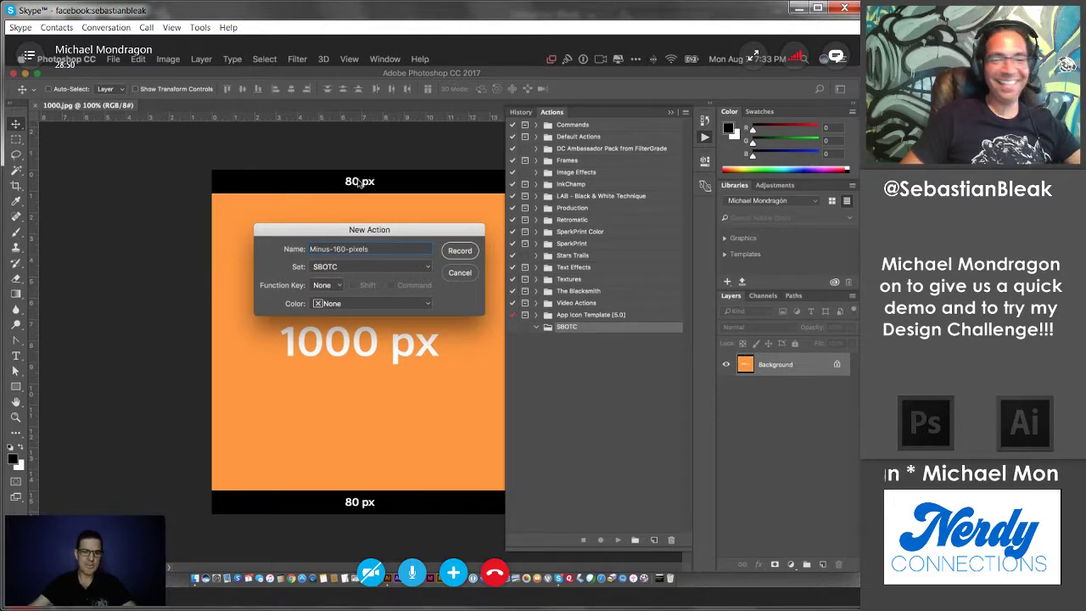
{"action": "left_click", "coordinate": [460, 251]}
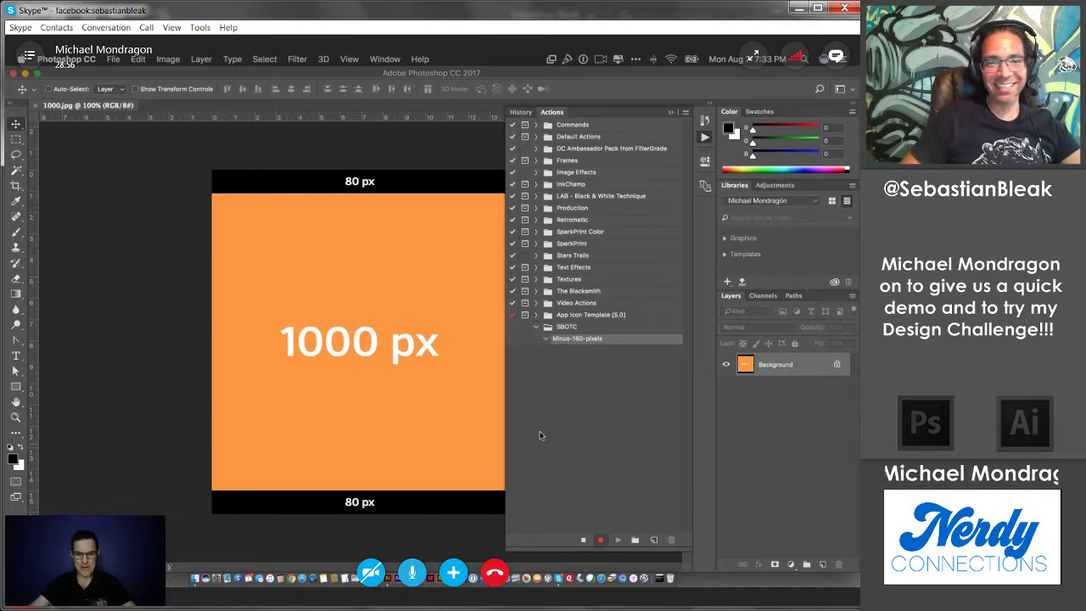
Step: Open the Canvas Size settings for 1000.jpg, turn off Relative, and set the dimension units to pixels
{"action": "left_click", "coordinate": [170, 60]}
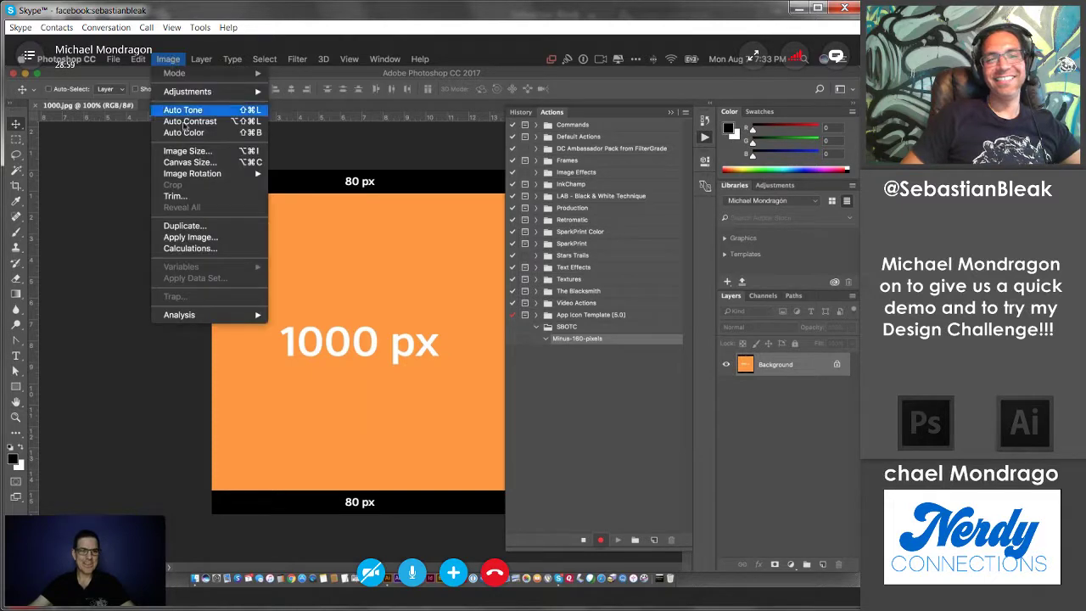
{"action": "left_click", "coordinate": [194, 162]}
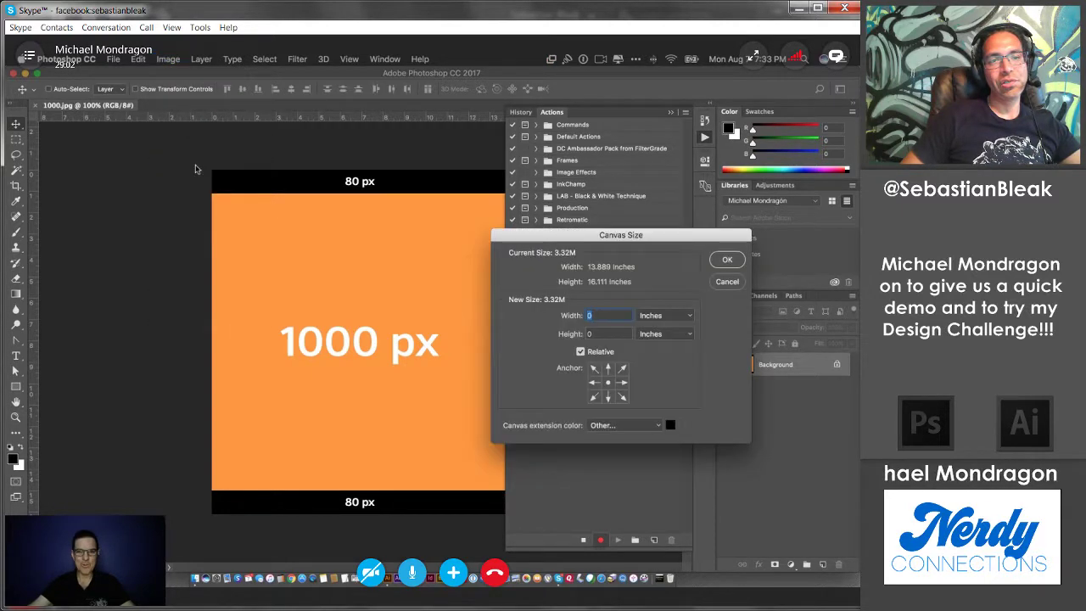
{"action": "left_click", "coordinate": [581, 352]}
{"action": "left_click", "coordinate": [686, 316]}
{"action": "left_click", "coordinate": [680, 307]}
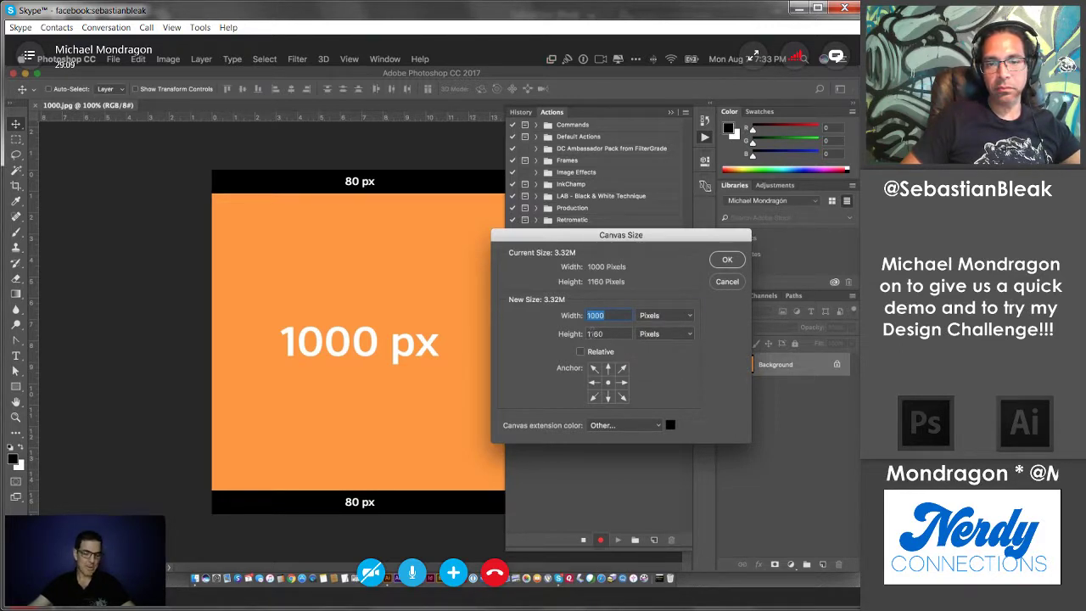
{"action": "key", "text": "Tab"}
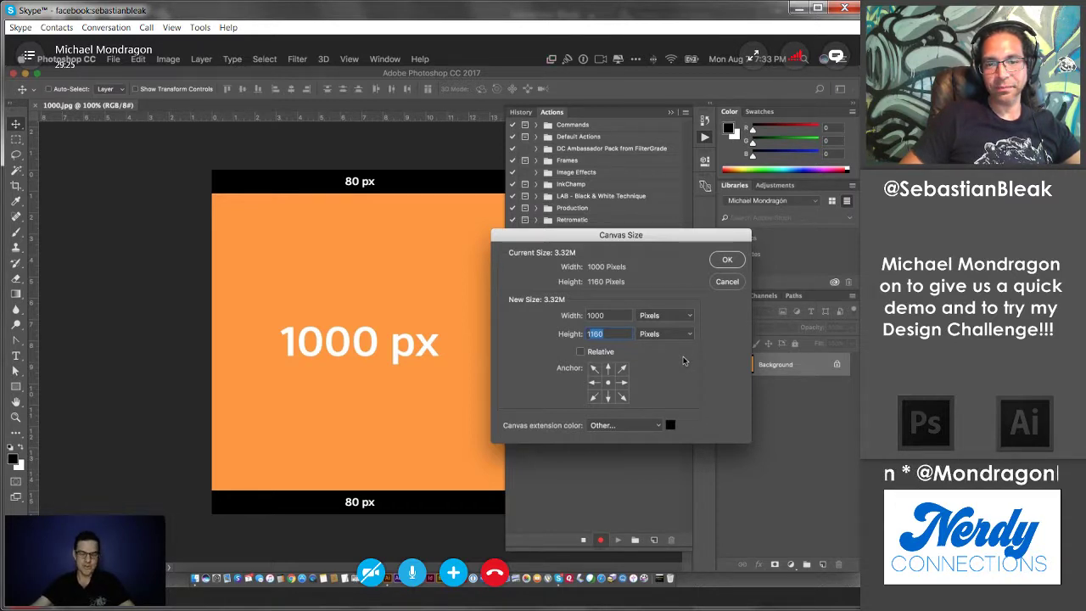
Step: Turn on Relative, set the canvas height change to -160 pixels, and apply the resize
{"action": "left_click", "coordinate": [581, 355]}
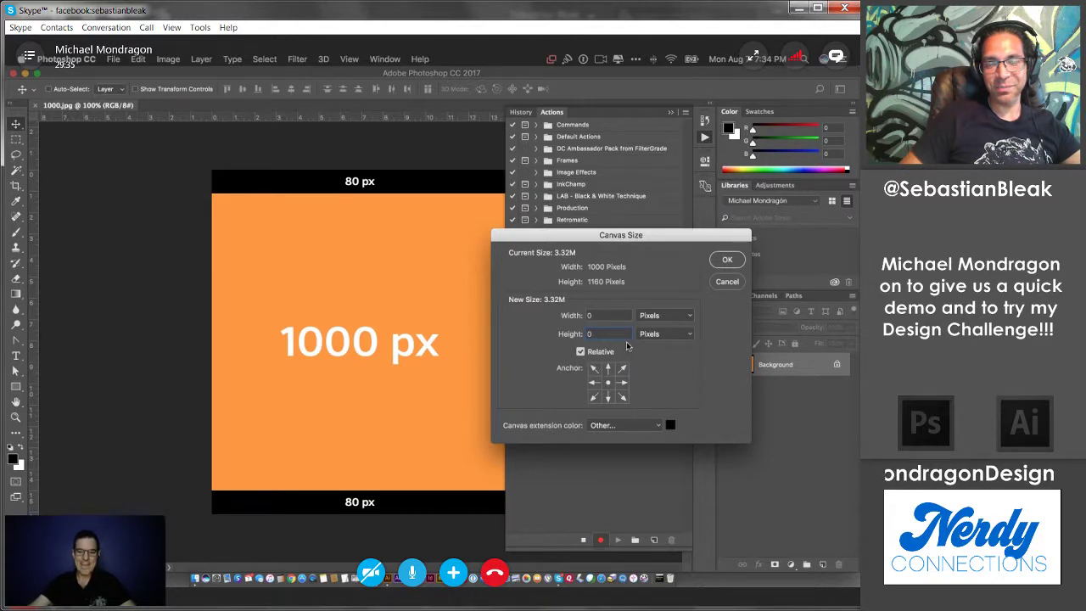
{"action": "key", "text": "BackSpace"}
{"action": "type", "text": "160"}
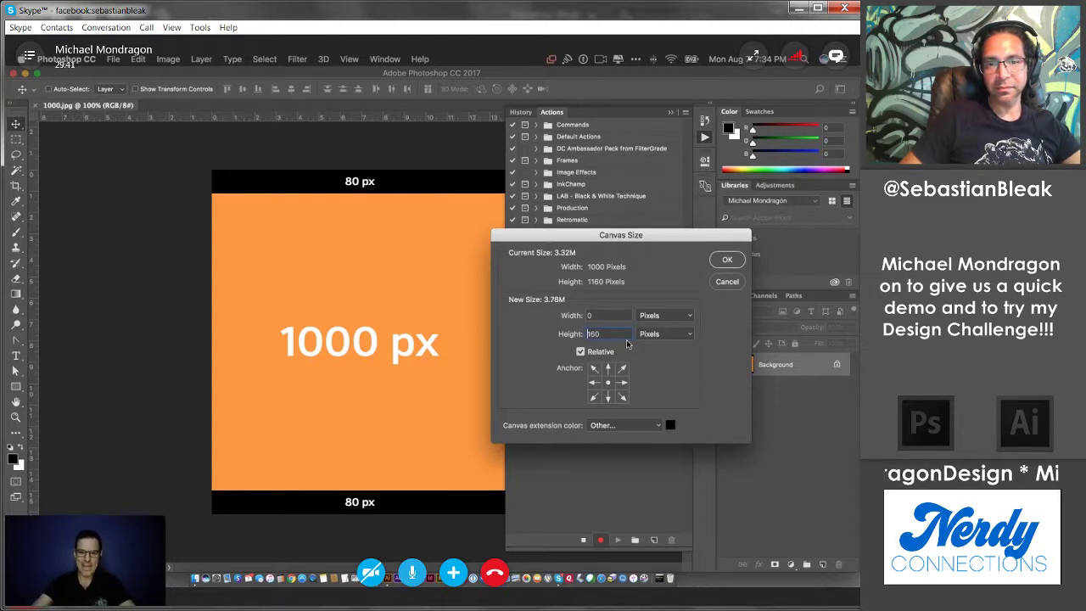
{"action": "type", "text": "-"}
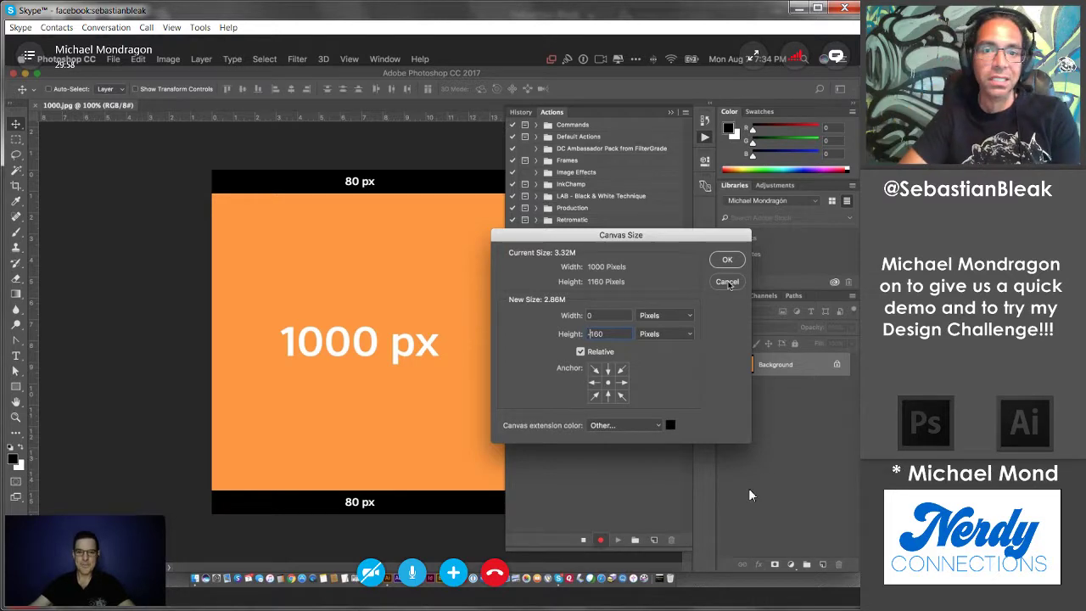
{"action": "left_click", "coordinate": [91, 586]}
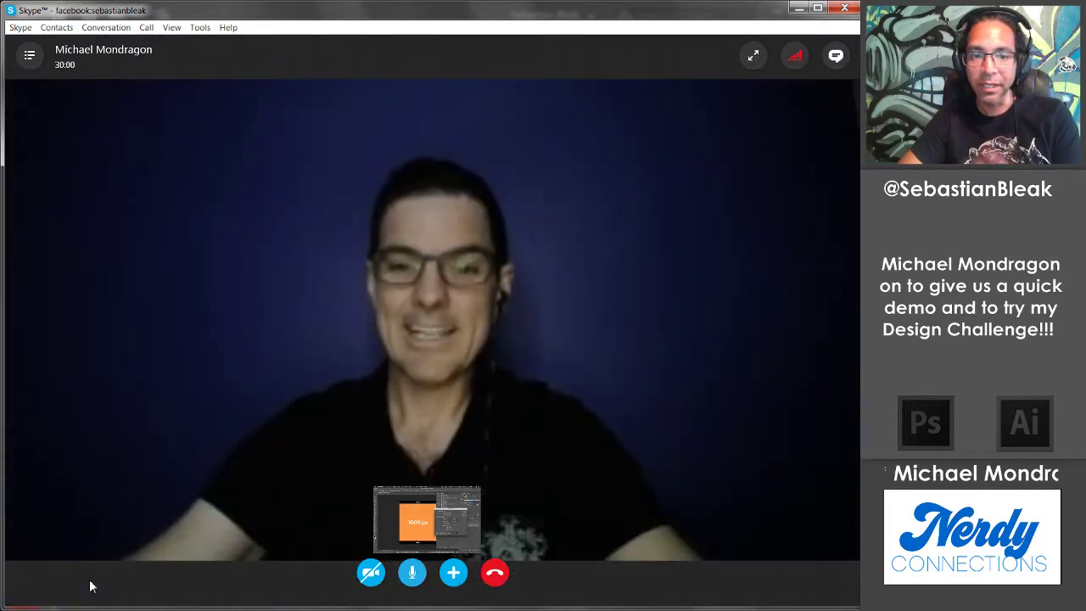
{"action": "left_click", "coordinate": [419, 517]}
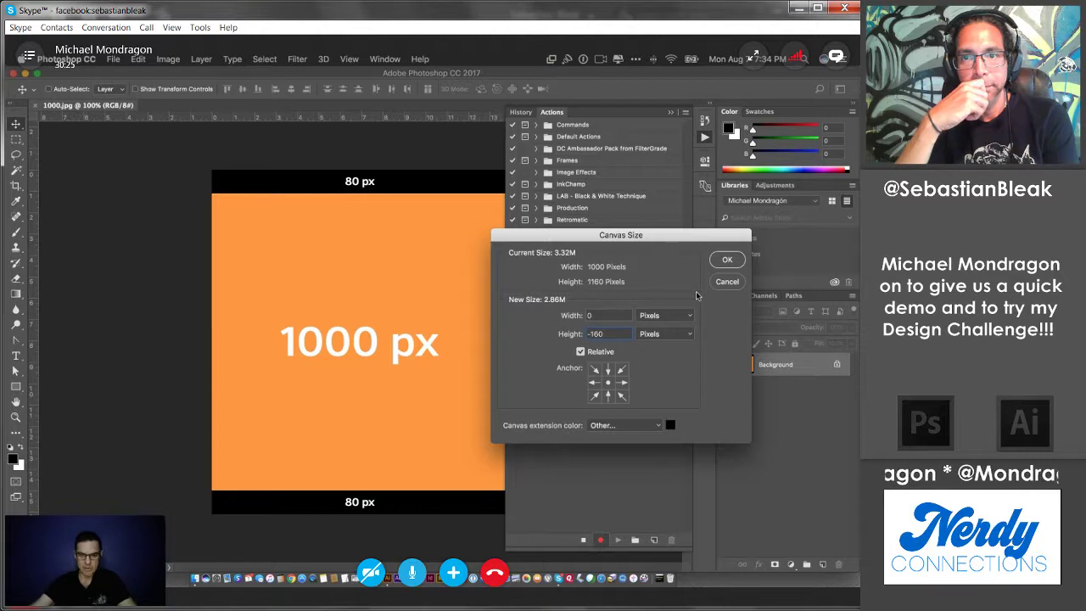
{"action": "type", "text": "-"}
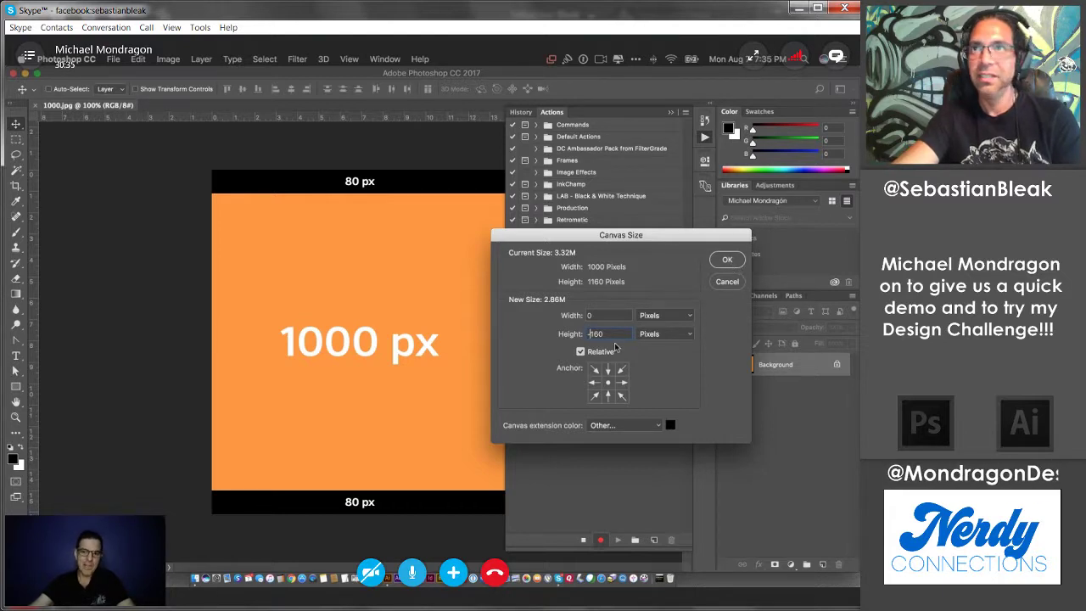
{"action": "left_click_drag", "start_coordinate": [613, 334], "coordinate": [590, 331]}
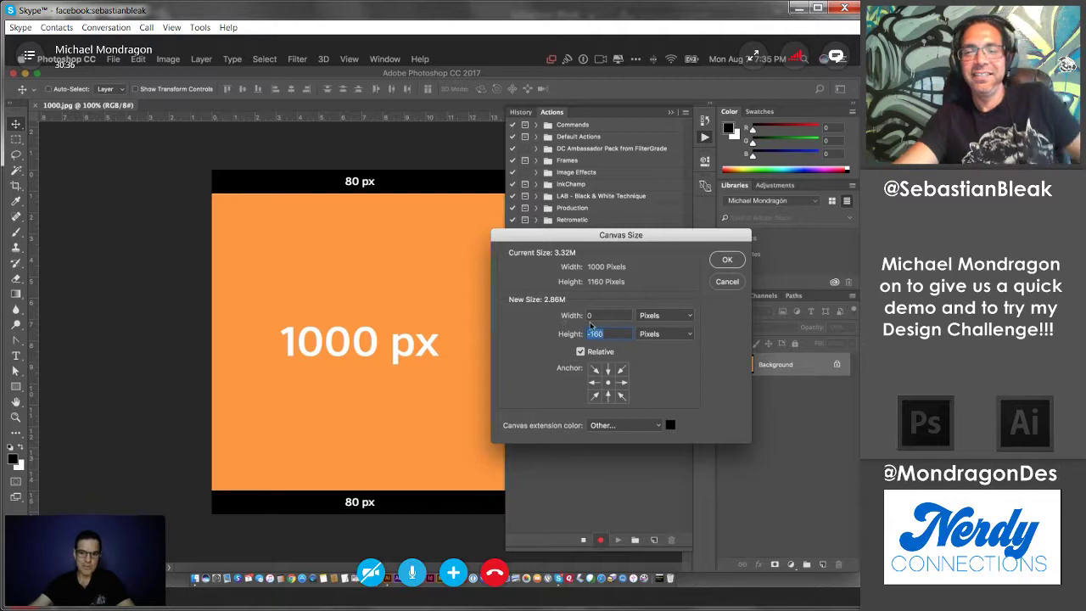
{"action": "left_click", "coordinate": [728, 260]}
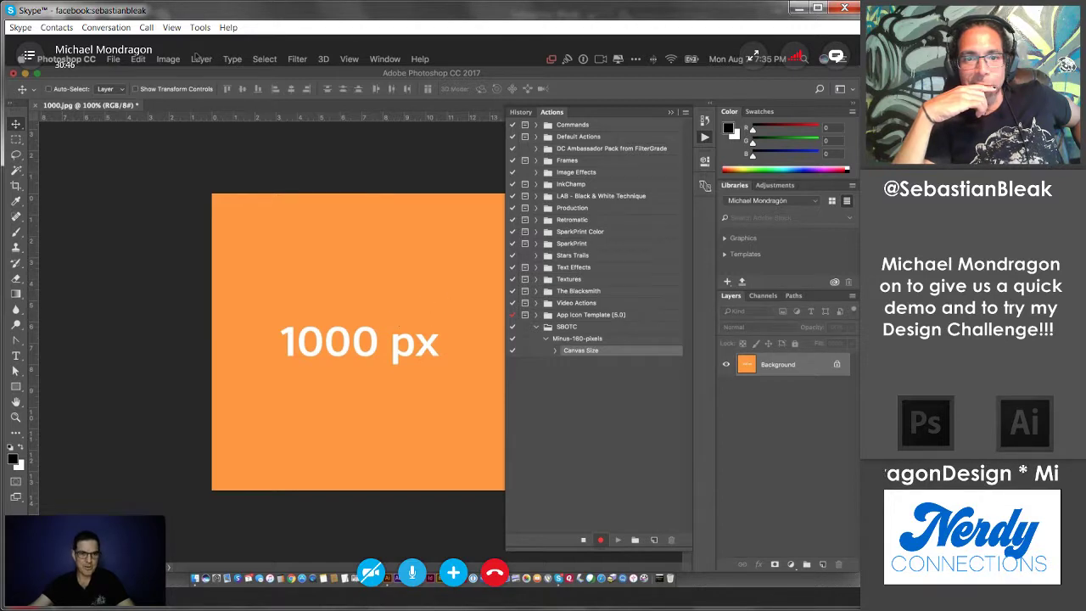
Step: Check the image's absolute canvas dimensions in pixels with Relative off, and leave Canvas Size without applying changes
{"action": "left_click", "coordinate": [168, 58]}
{"action": "mouse_move", "coordinate": [188, 59]}
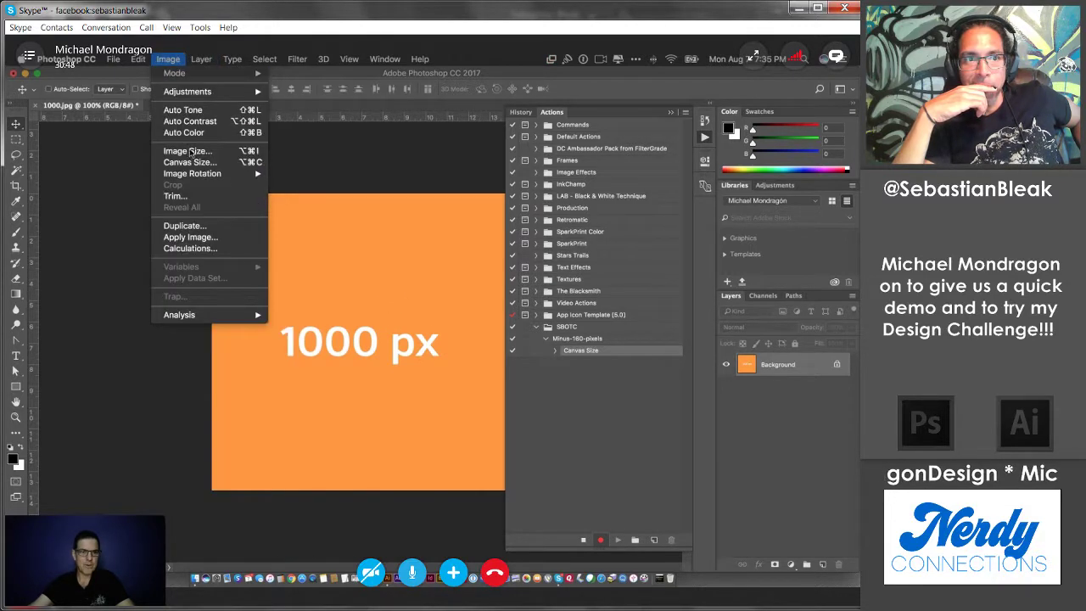
{"action": "left_click", "coordinate": [191, 166]}
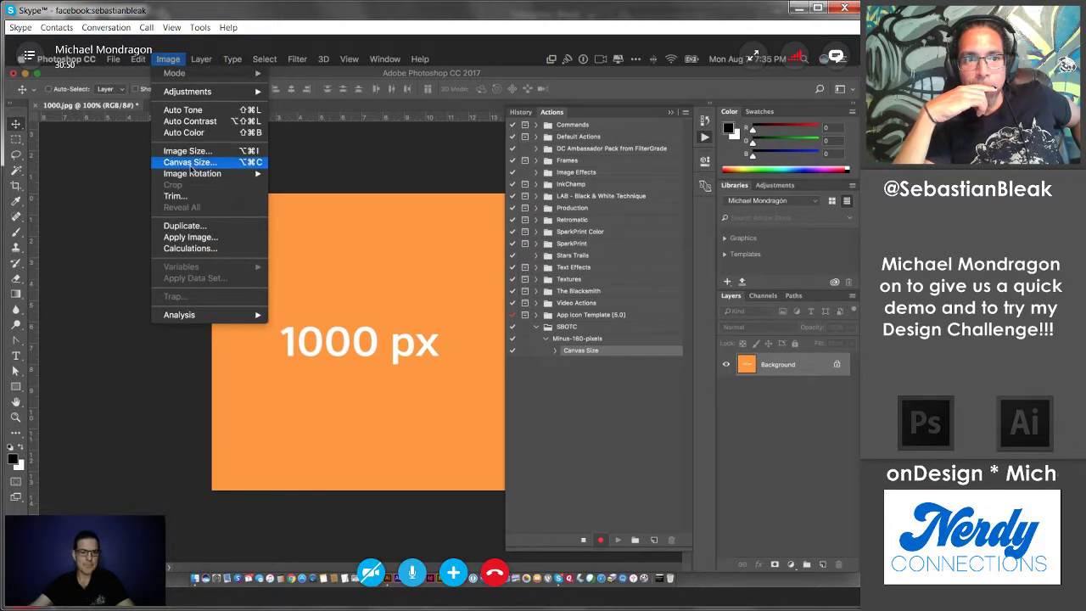
{"action": "left_click", "coordinate": [679, 333]}
{"action": "left_click", "coordinate": [660, 325]}
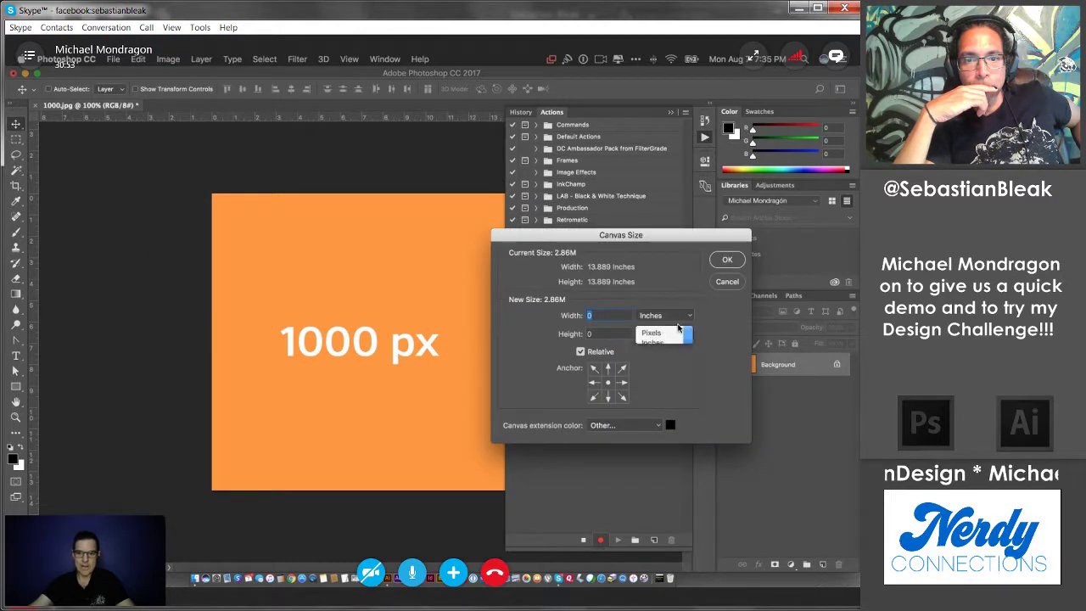
{"action": "left_click", "coordinate": [582, 351]}
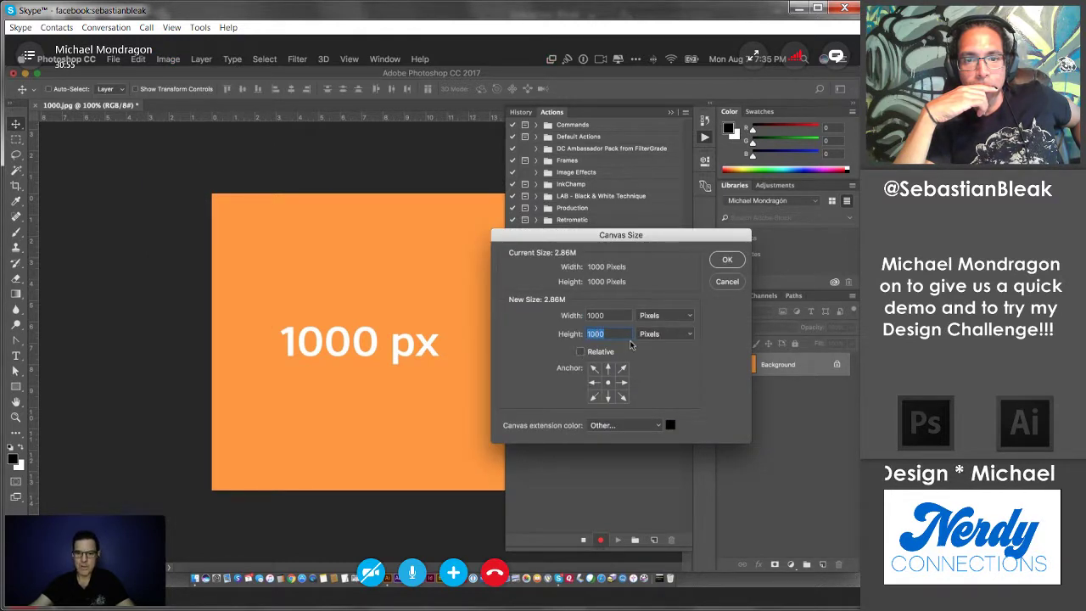
{"action": "left_click", "coordinate": [730, 286]}
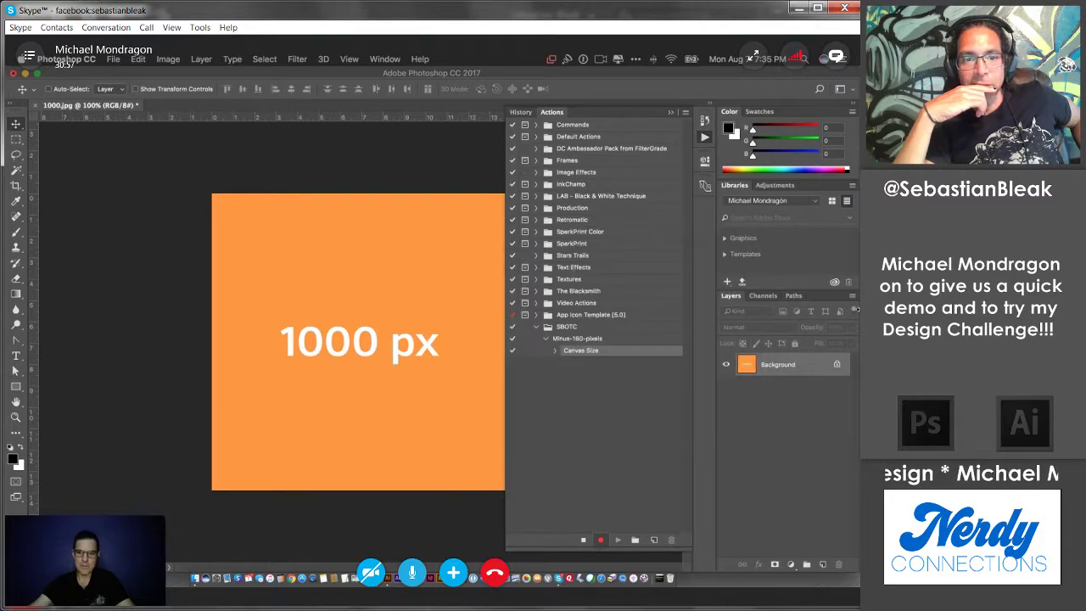
Step: Save 1000.jpg over the original as part of the recording, keeping JPEG quality 10 and the Baseline ("Standard") format
{"action": "left_click", "coordinate": [117, 58]}
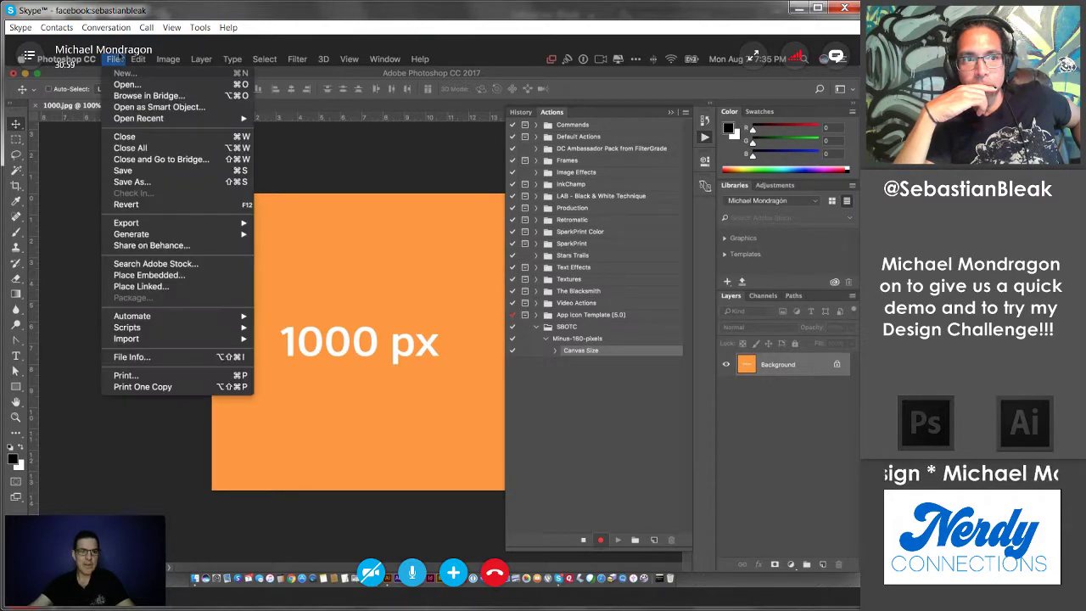
{"action": "left_click", "coordinate": [123, 58]}
{"action": "mouse_move", "coordinate": [135, 59]}
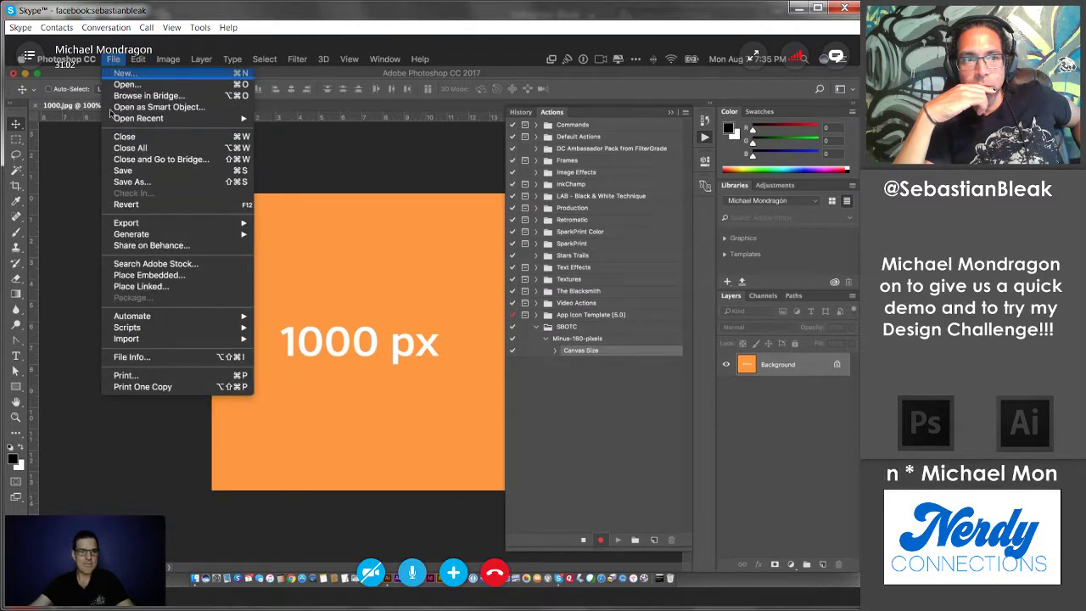
{"action": "left_click", "coordinate": [149, 168]}
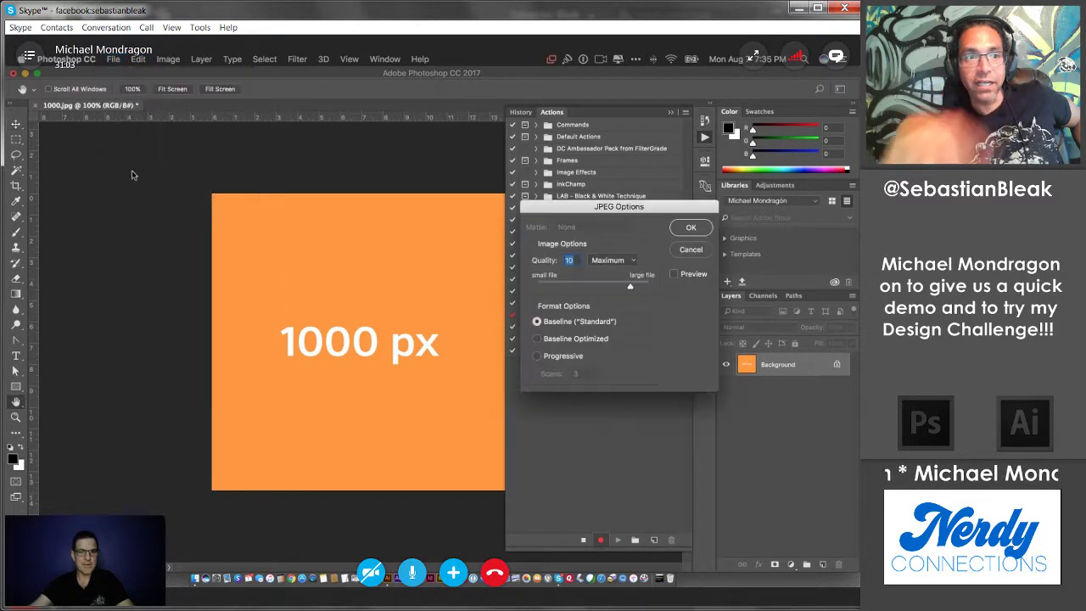
{"action": "left_click", "coordinate": [691, 228]}
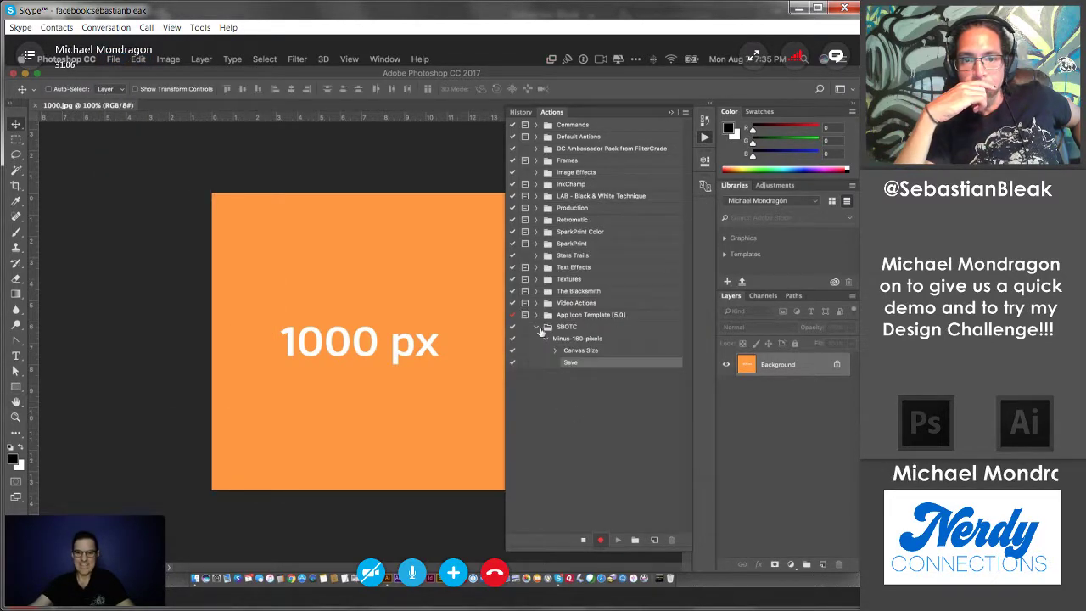
Step: Stop recording the Minus-160-pixels action and close 1000.jpg, leaving the Actions list collapsed
{"action": "left_click", "coordinate": [584, 541]}
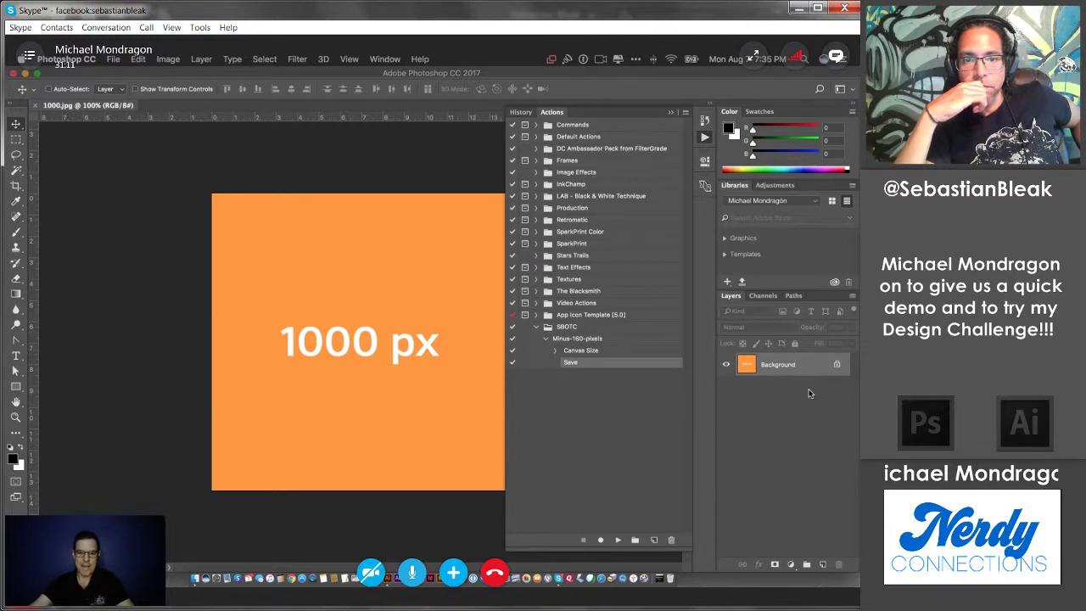
{"action": "left_click", "coordinate": [37, 106]}
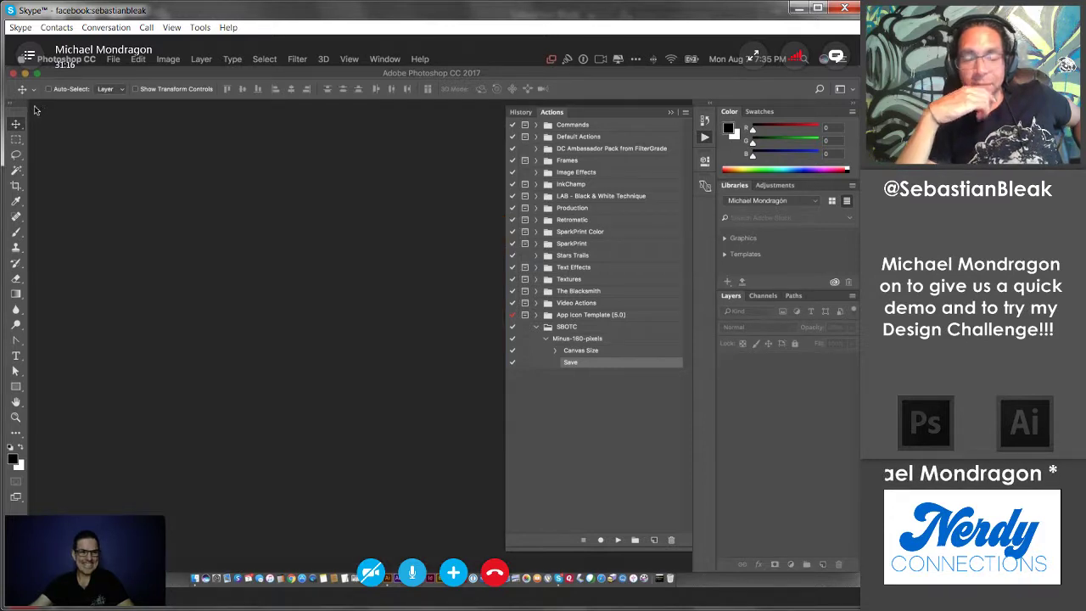
{"action": "left_click", "coordinate": [673, 114]}
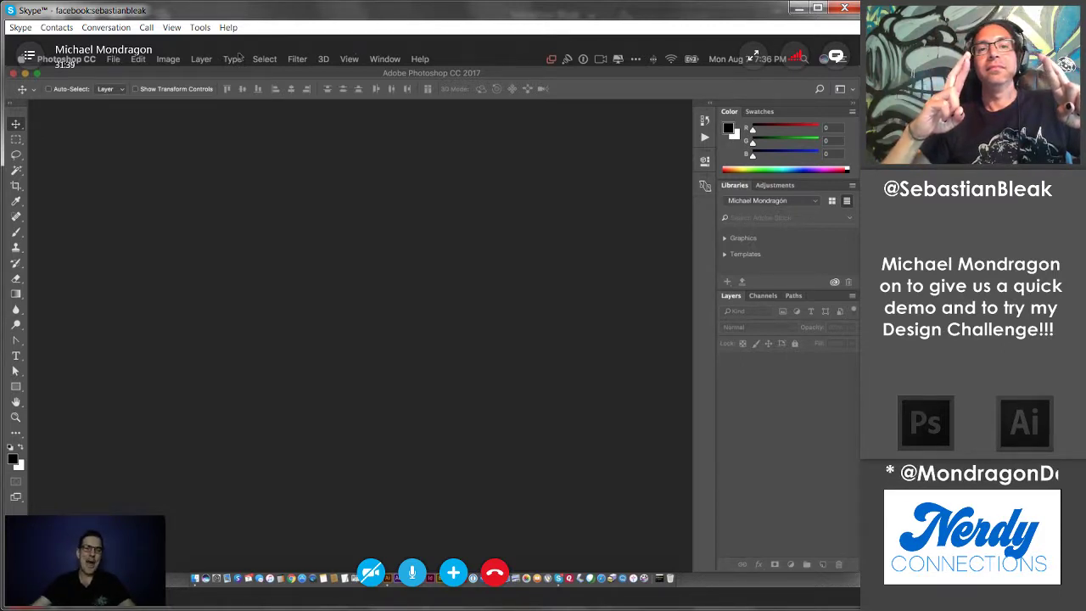
Step: Create a droplet named Minus-160-pixels on the Desktop that plays the SBOTC set's Minus-160-pixels action with the Save and Close destination
{"action": "left_click", "coordinate": [115, 59]}
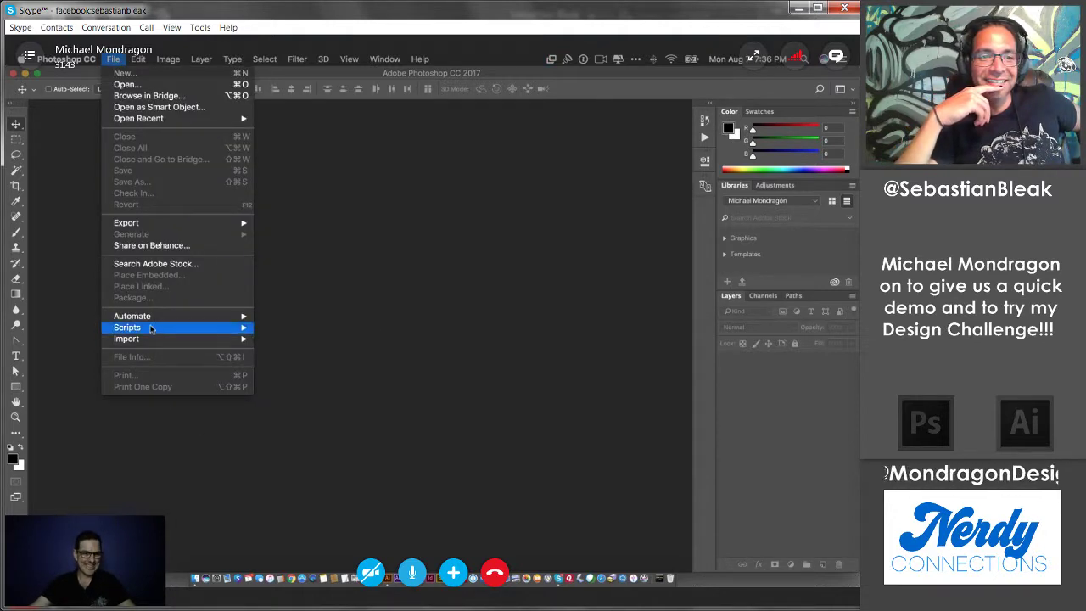
{"action": "mouse_move", "coordinate": [161, 321]}
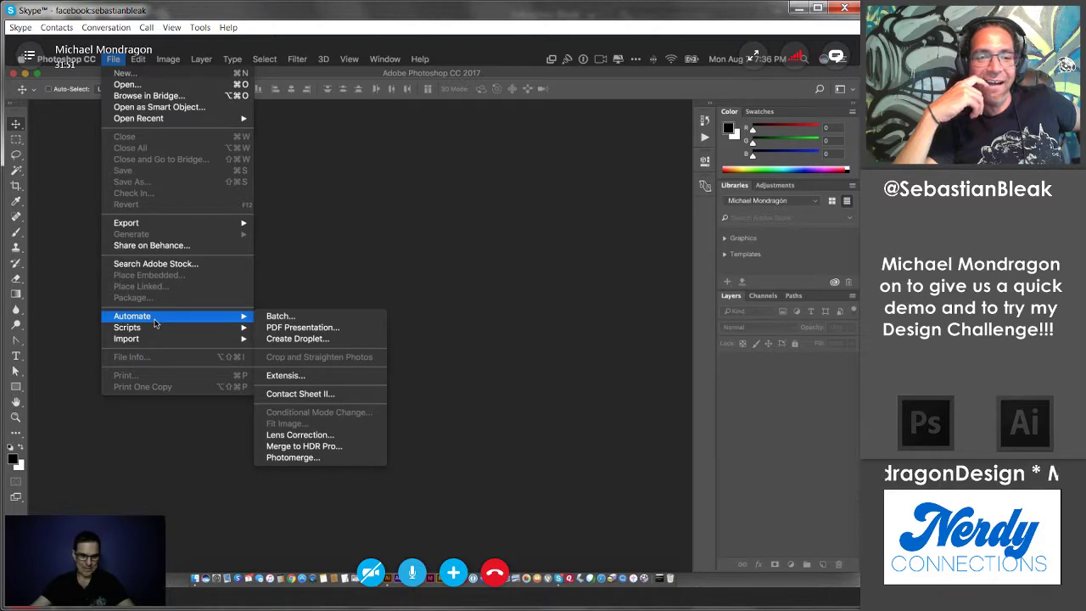
{"action": "left_click", "coordinate": [299, 339]}
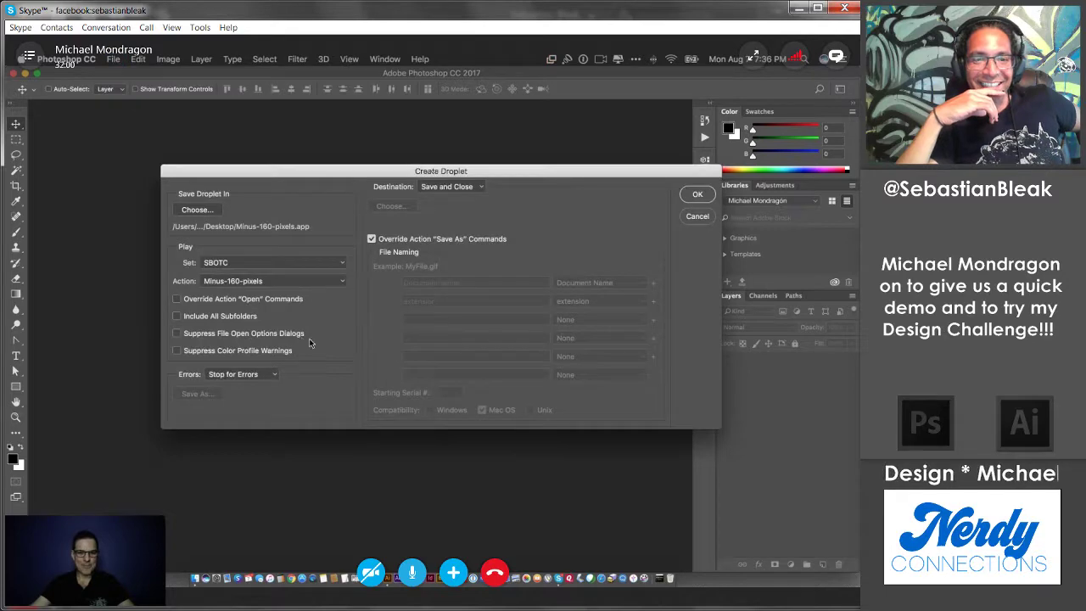
{"action": "left_click", "coordinate": [198, 210]}
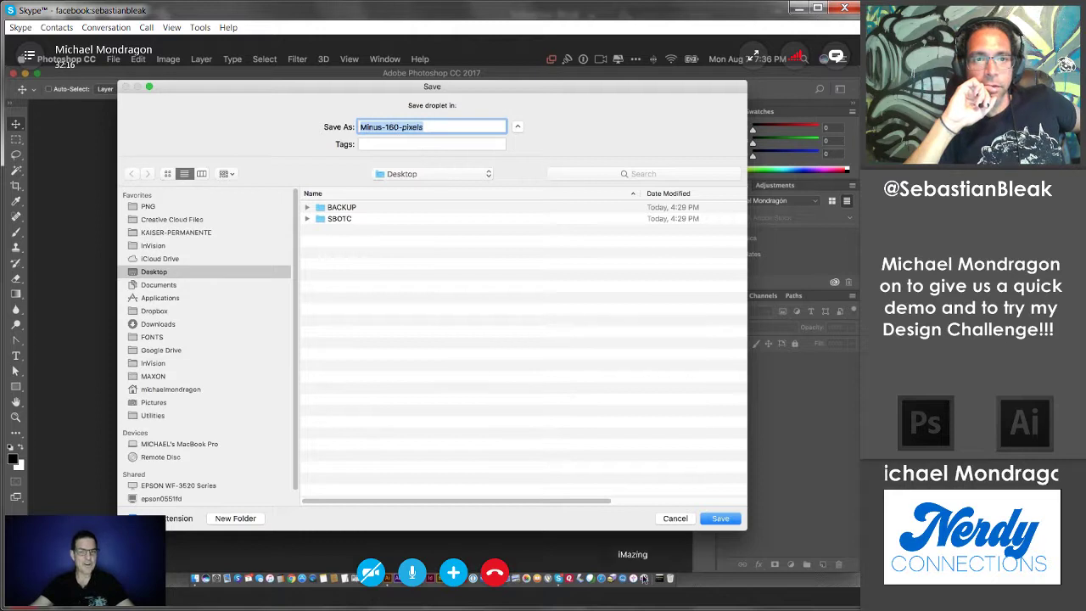
{"action": "left_click", "coordinate": [716, 523]}
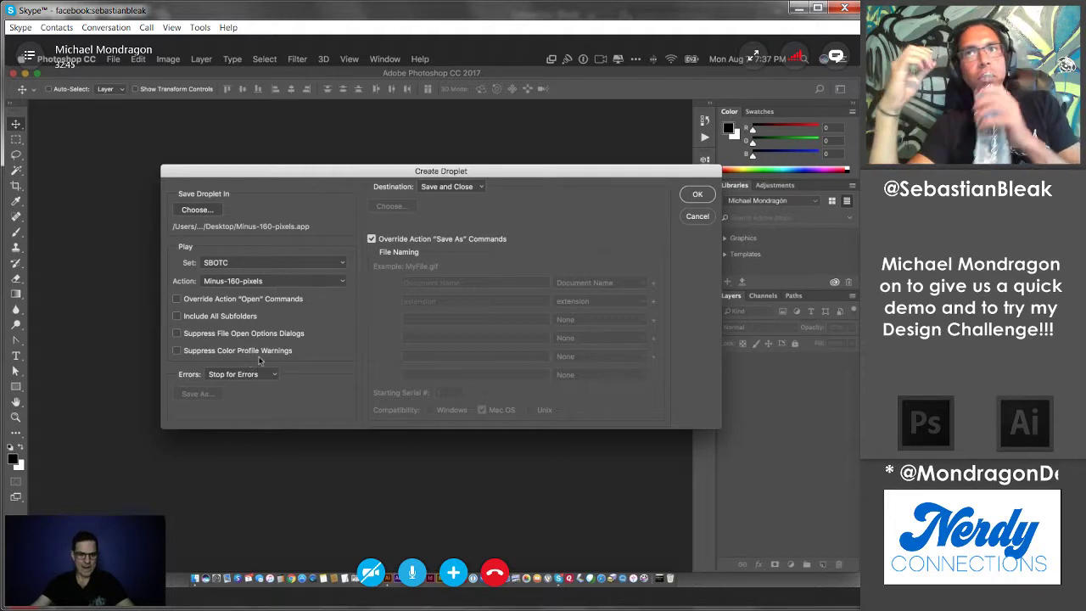
{"action": "left_click", "coordinate": [698, 196]}
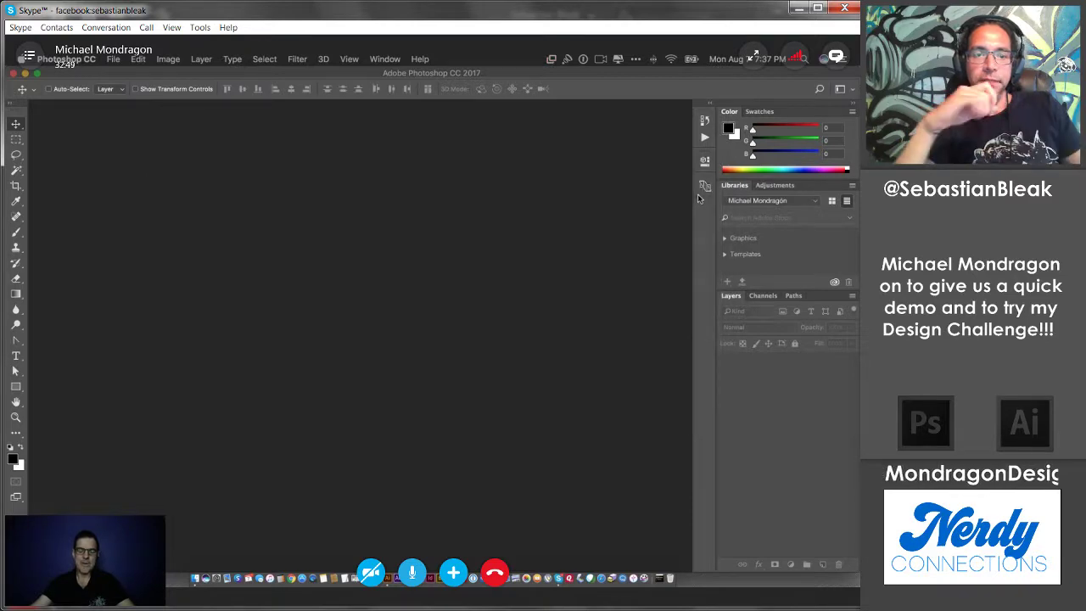
Step: Switch to Finder and open the 99 folder inside 03-Droplet
{"action": "left_click", "coordinate": [27, 73]}
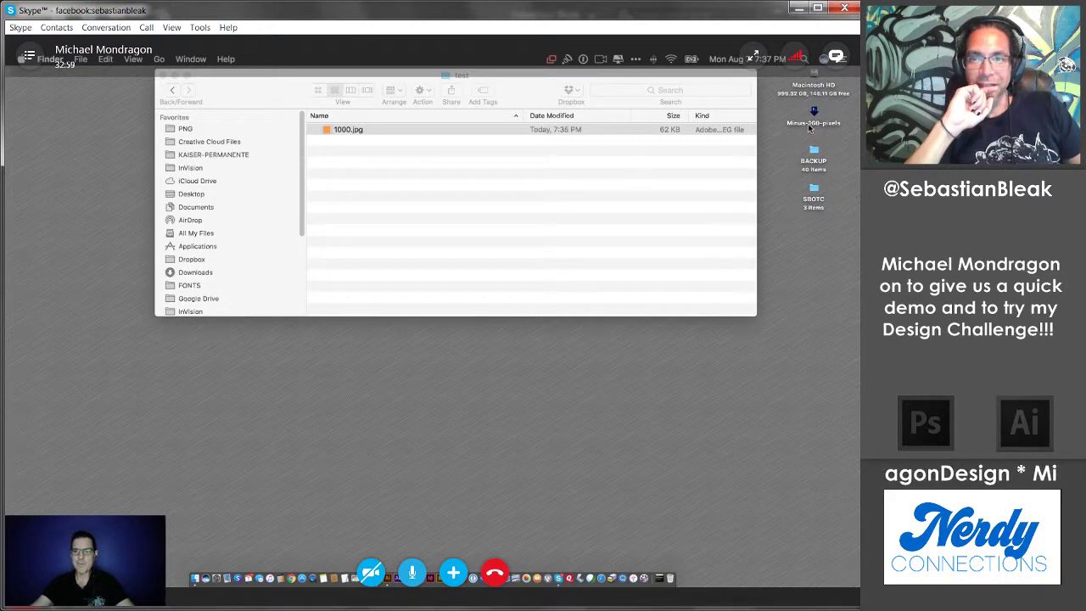
{"action": "left_click", "coordinate": [402, 154]}
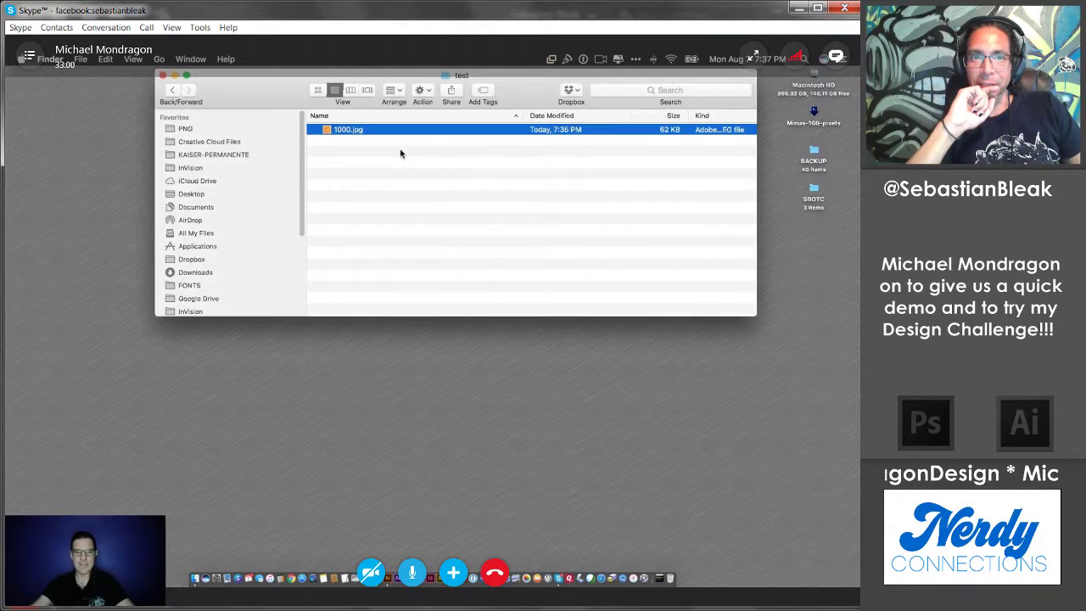
{"action": "left_click", "coordinate": [174, 91]}
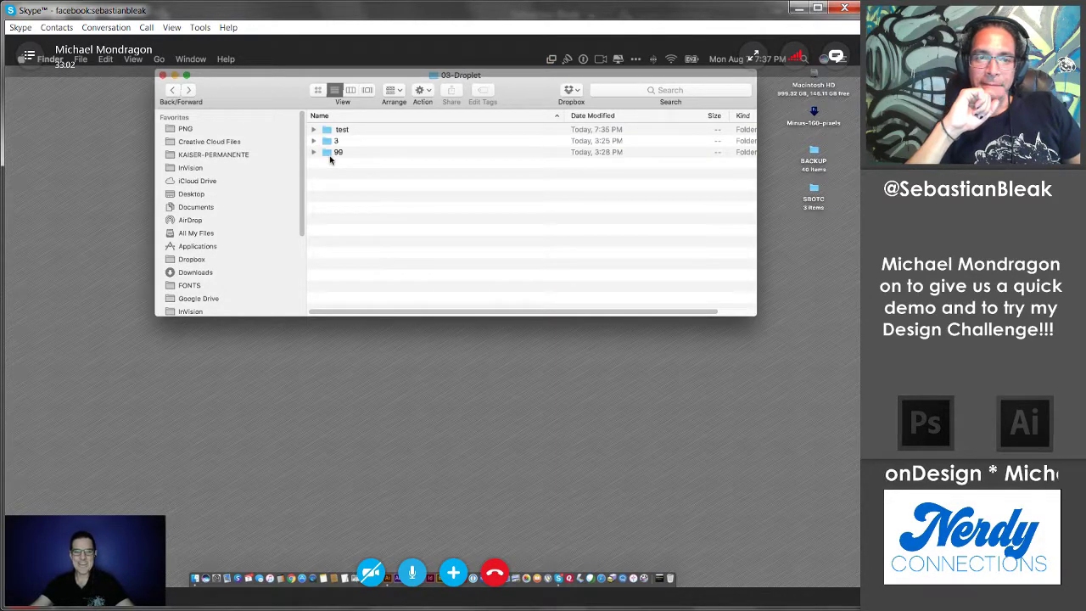
{"action": "double_click", "coordinate": [329, 153]}
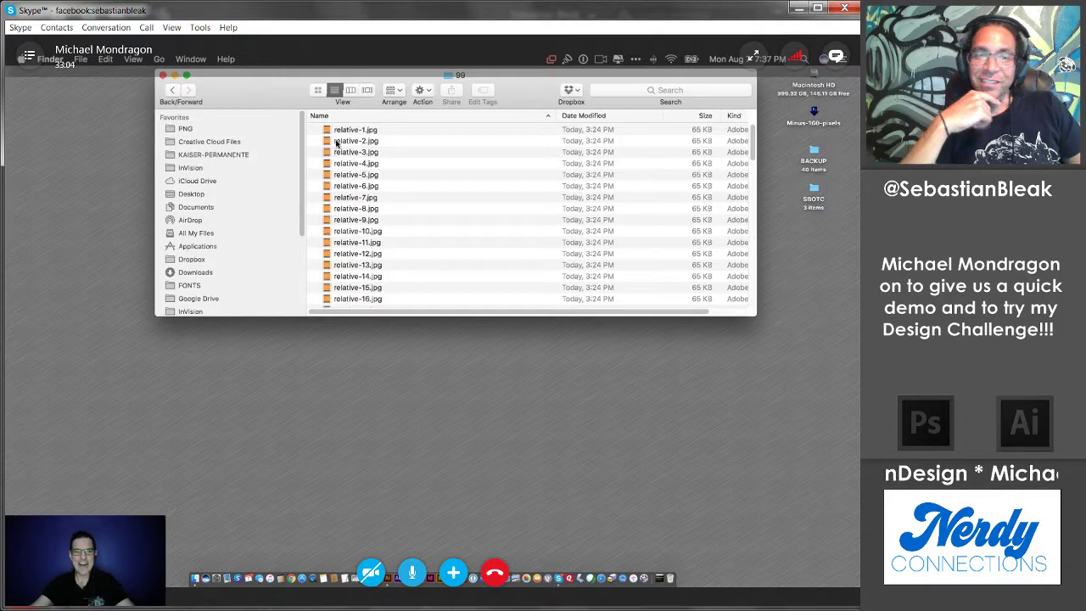
Step: Enlarge the Finder window and examine the images from relative-1.jpg to relative-99.jpg in Quick Look before processing
{"action": "left_click", "coordinate": [348, 129]}
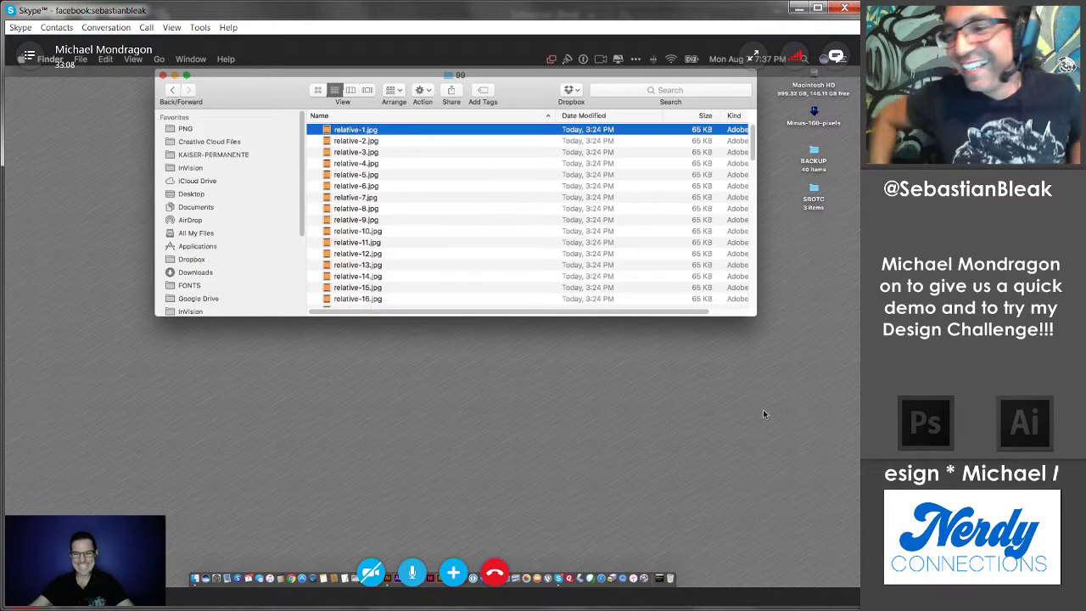
{"action": "left_click_drag", "start_coordinate": [755, 314], "coordinate": [772, 519]}
{"action": "key", "text": "space"}
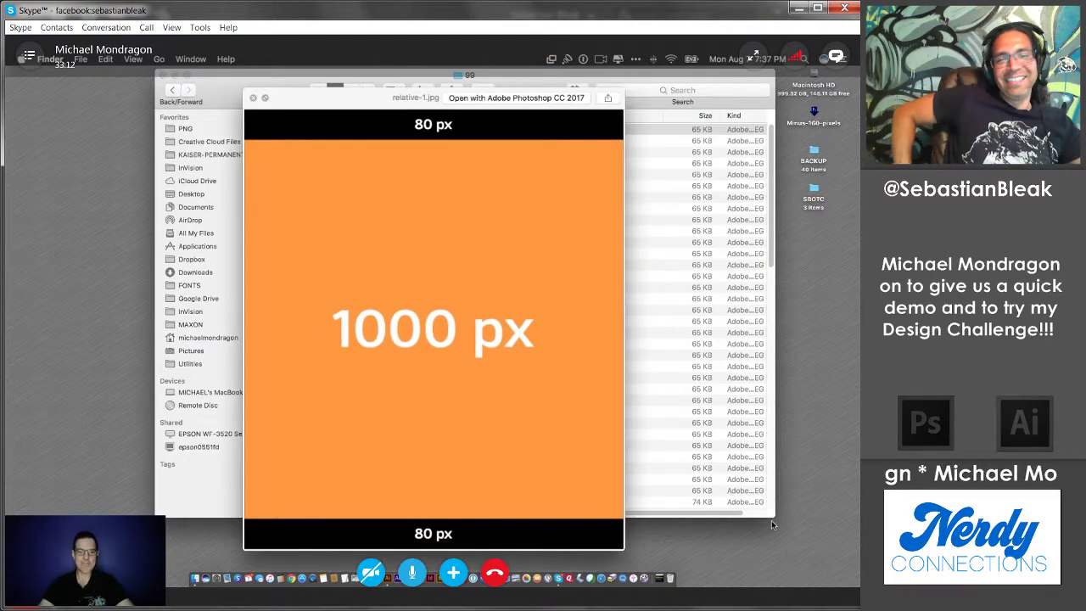
{"action": "key", "text": "Down"}
{"action": "key", "text": "Down"}
{"action": "key", "text": "Down"}
{"action": "key", "text": "Down"}
{"action": "key", "text": "Down"}
{"action": "key", "text": "Down"}
{"action": "key", "text": "Down"}
{"action": "key", "text": "Down"}
{"action": "key", "text": "Down"}
{"action": "key", "text": "Down"}
{"action": "key", "text": "Down"}
{"action": "key", "text": "Down"}
{"action": "key", "text": "Down"}
{"action": "key", "text": "Down"}
{"action": "key", "text": "Down"}
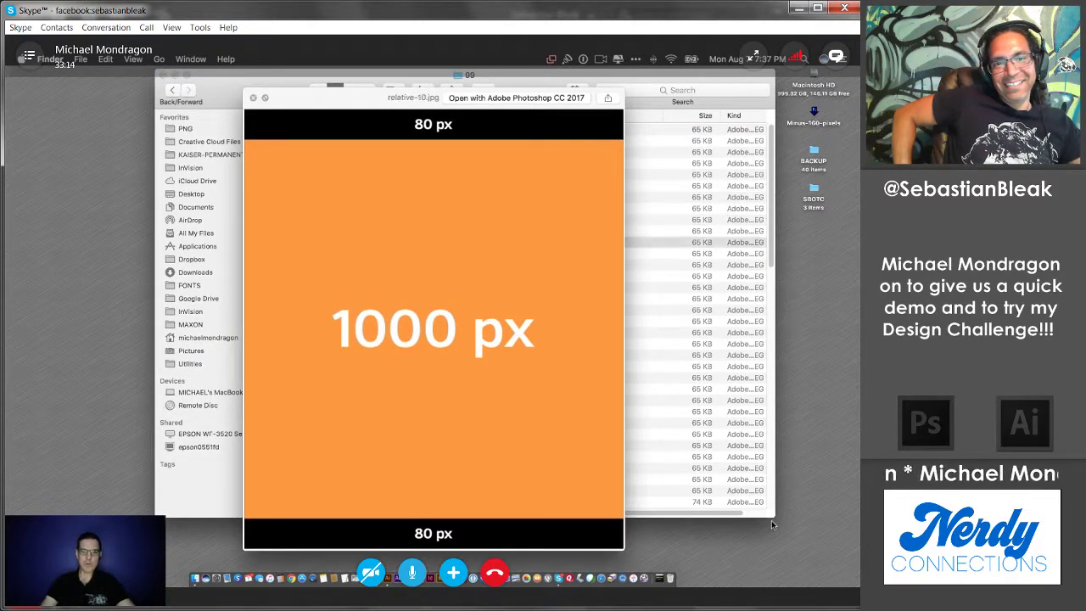
{"action": "key", "text": "Down"}
{"action": "key", "text": "Down"}
{"action": "key", "text": "Down"}
{"action": "key", "text": "Down"}
{"action": "key", "text": "Down"}
{"action": "key", "text": "Down"}
{"action": "key", "text": "Down"}
{"action": "key", "text": "Down"}
{"action": "key", "text": "Down"}
{"action": "key", "text": "Down"}
{"action": "key", "text": "Down"}
{"action": "key", "text": "Down"}
{"action": "key", "text": "Down"}
{"action": "key", "text": "Down"}
{"action": "key", "text": "Down"}
{"action": "key", "text": "Down"}
{"action": "key", "text": "Down"}
{"action": "key", "text": "Down"}
{"action": "key", "text": "Down"}
{"action": "key", "text": "Down"}
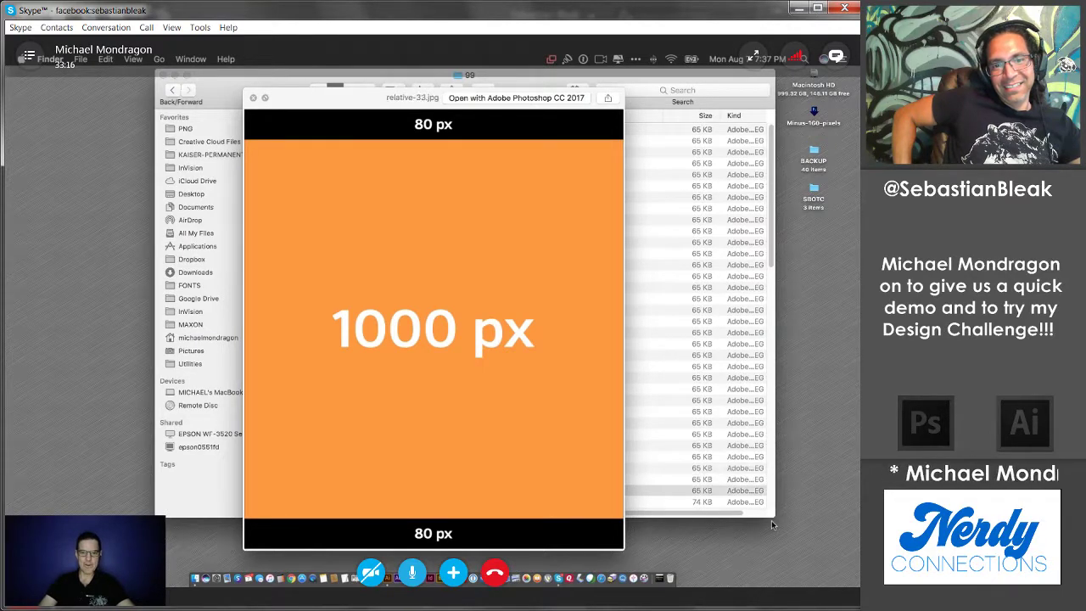
{"action": "key", "text": "Down"}
{"action": "key", "text": "Down"}
{"action": "key", "text": "Down"}
{"action": "key", "text": "Down"}
{"action": "key", "text": "Down"}
{"action": "key", "text": "Down"}
{"action": "key", "text": "Down"}
{"action": "key", "text": "Down"}
{"action": "key", "text": "Down"}
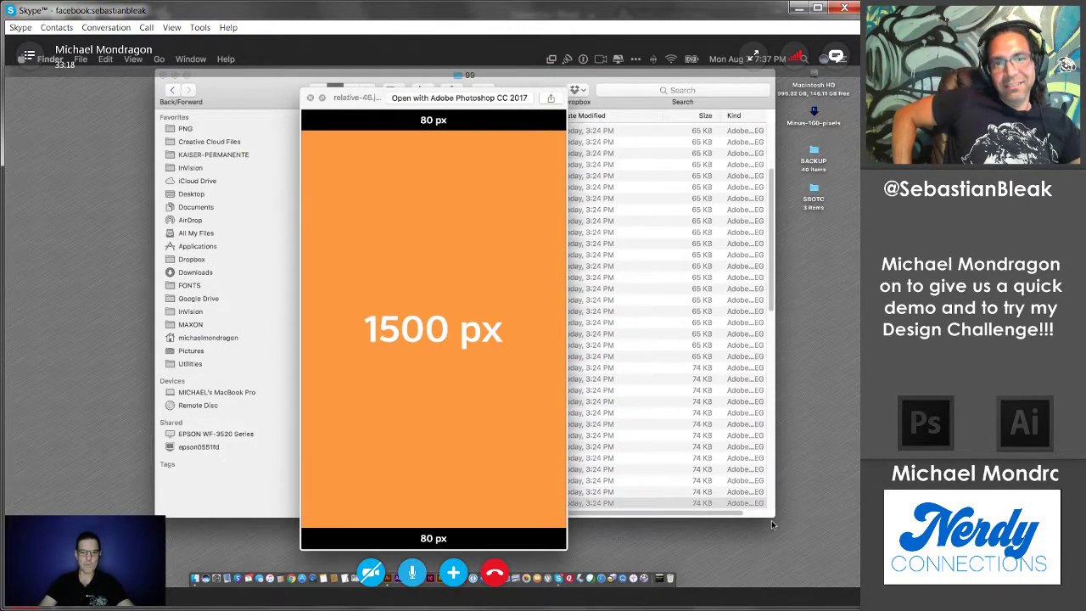
{"action": "key", "text": "Down"}
{"action": "key", "text": "Down"}
{"action": "key", "text": "Down"}
{"action": "key", "text": "Down"}
{"action": "key", "text": "Down"}
{"action": "key", "text": "Down"}
{"action": "key", "text": "Down"}
{"action": "key", "text": "Down"}
{"action": "key", "text": "Down"}
{"action": "key", "text": "Down"}
{"action": "key", "text": "Down"}
{"action": "key", "text": "Down"}
{"action": "key", "text": "Down"}
{"action": "key", "text": "Down"}
{"action": "key", "text": "Down"}
{"action": "key", "text": "Down"}
{"action": "key", "text": "Down"}
{"action": "key", "text": "Down"}
{"action": "key", "text": "Down"}
{"action": "key", "text": "Down"}
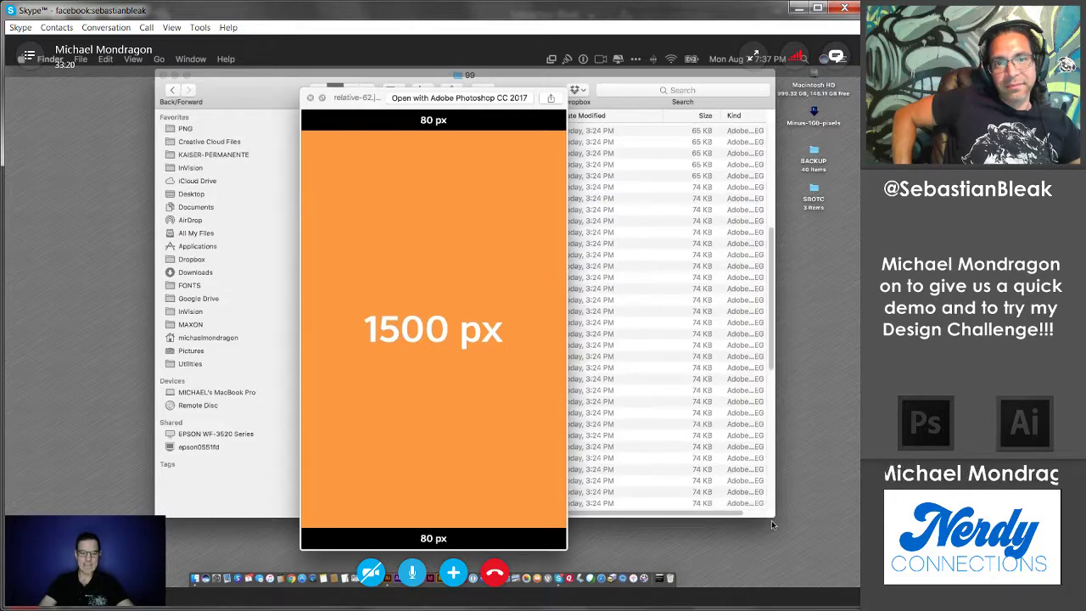
{"action": "key", "text": "Down"}
{"action": "key", "text": "Down"}
{"action": "key", "text": "Down"}
{"action": "key", "text": "Down"}
{"action": "key", "text": "Down"}
{"action": "key", "text": "Down"}
{"action": "key", "text": "Down"}
{"action": "key", "text": "Down"}
{"action": "key", "text": "Down"}
{"action": "key", "text": "Down"}
{"action": "key", "text": "Down"}
{"action": "key", "text": "Down"}
{"action": "key", "text": "Down"}
{"action": "key", "text": "Down"}
{"action": "key", "text": "Down"}
{"action": "key", "text": "Down"}
{"action": "key", "text": "Down"}
{"action": "key", "text": "Down"}
{"action": "key", "text": "Down"}
{"action": "key", "text": "Down"}
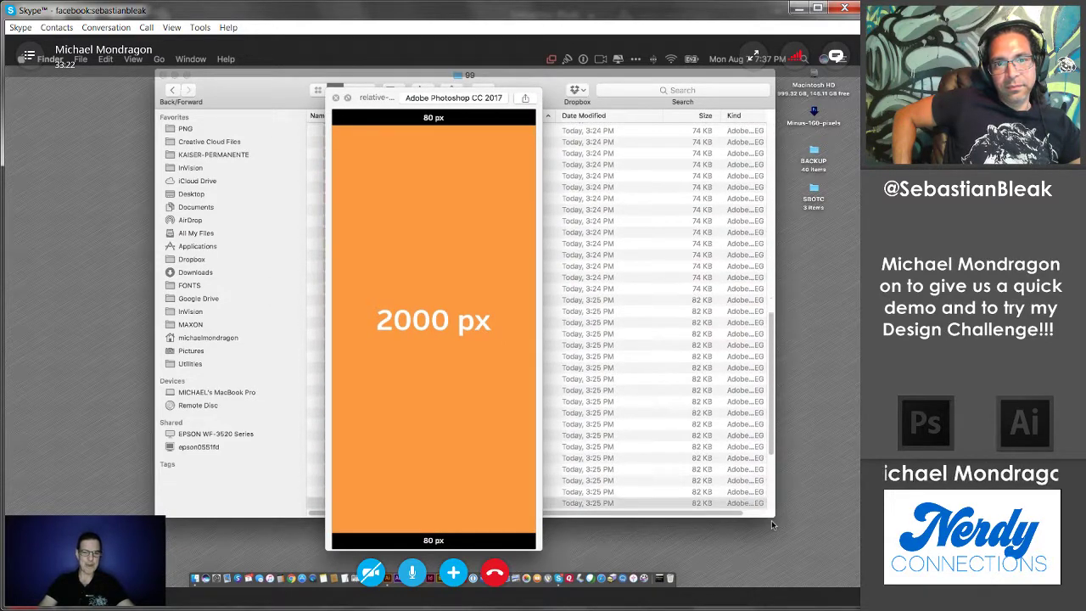
{"action": "key", "text": "Down"}
{"action": "key", "text": "Down"}
{"action": "key", "text": "Down"}
{"action": "key", "text": "Down"}
{"action": "key", "text": "Down"}
{"action": "key", "text": "Down"}
{"action": "key", "text": "Down"}
{"action": "key", "text": "Down"}
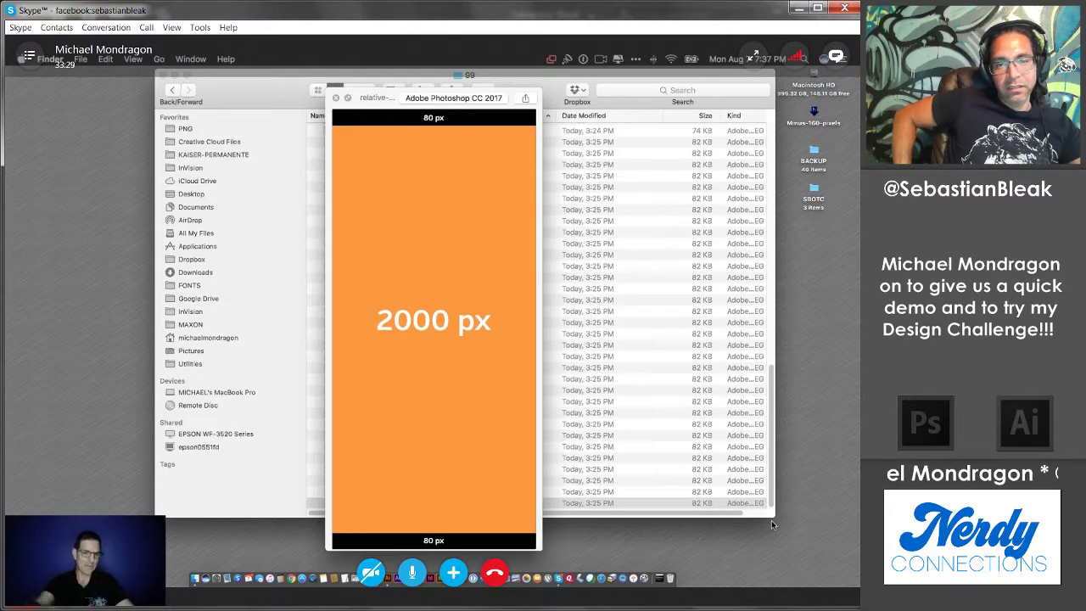
{"action": "key", "text": "space"}
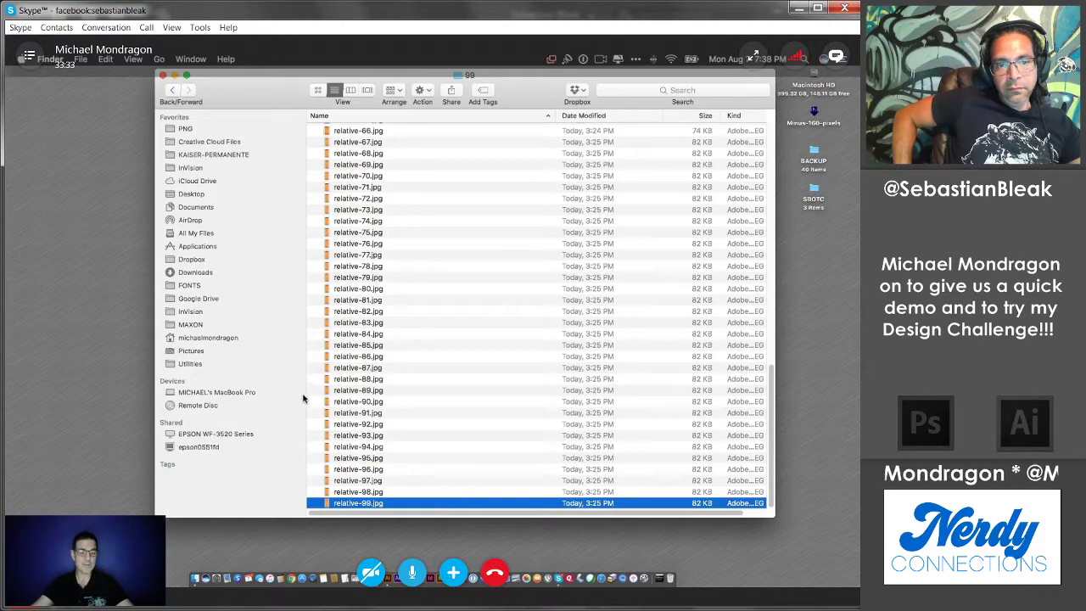
Step: Return to the 03-Droplet folder and run the Minus-160-pixels desktop droplet on the whole 99 folder
{"action": "left_click", "coordinate": [172, 88]}
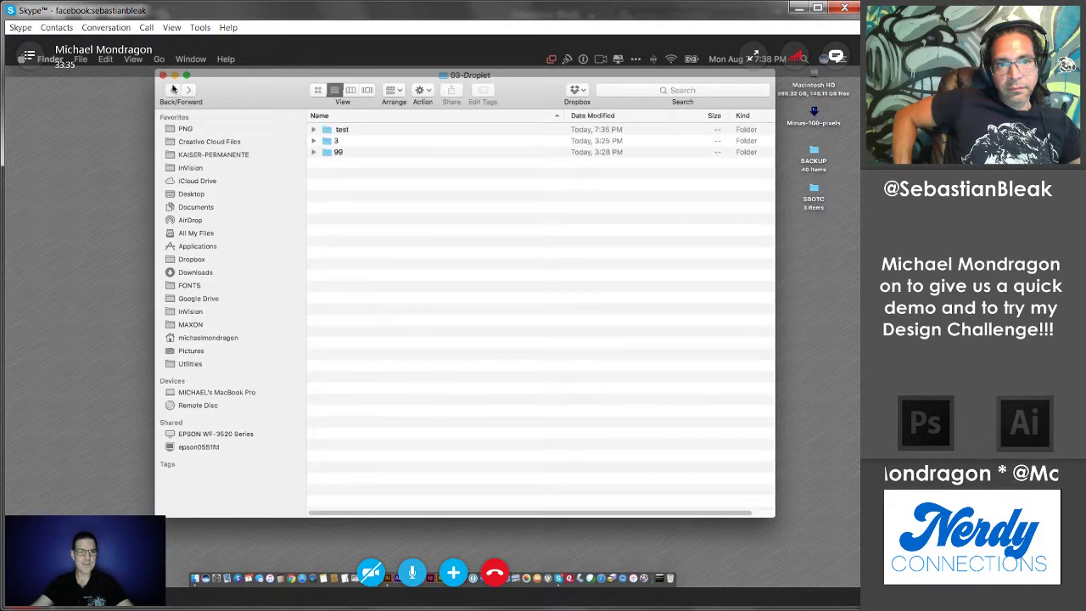
{"action": "left_click_drag", "start_coordinate": [328, 154], "coordinate": [817, 111]}
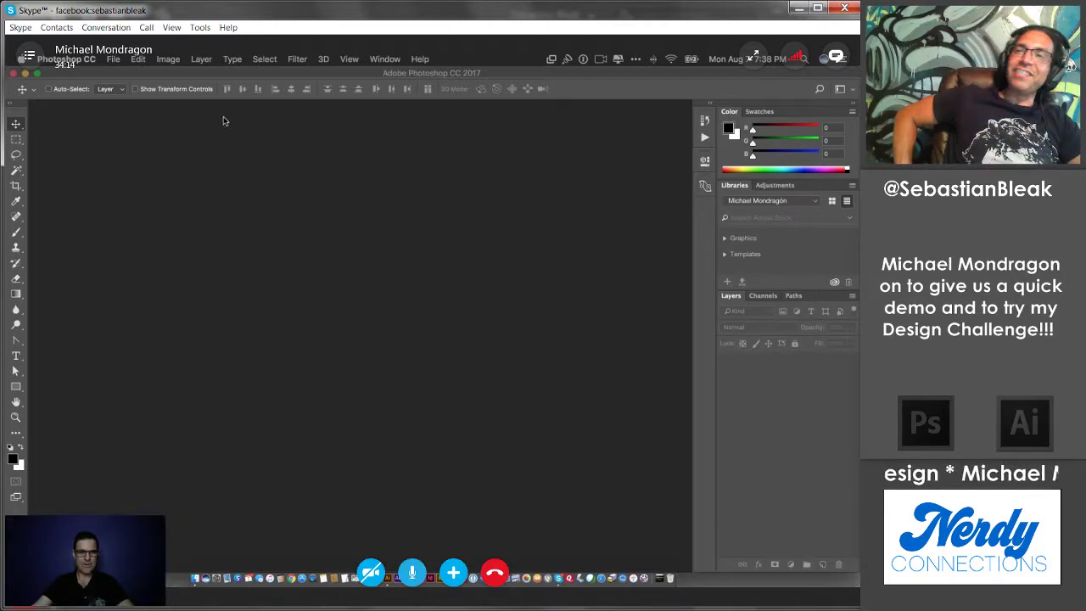
Step: Check the processed images in the 99 folder in Finder with Quick Look, from relative-1.jpg through relative-63.jpg
{"action": "left_click", "coordinate": [28, 74]}
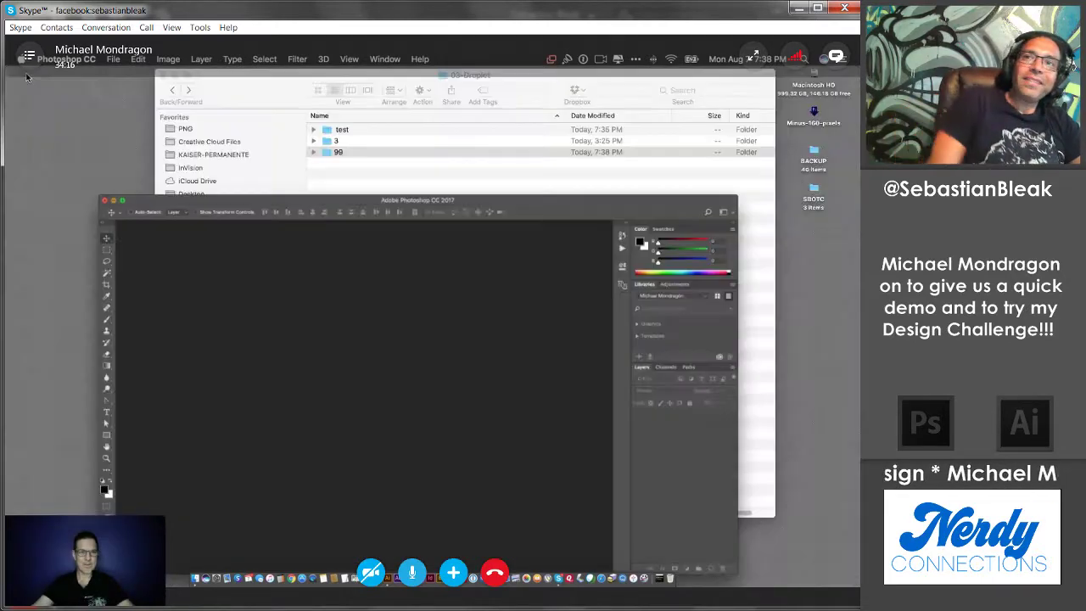
{"action": "left_click", "coordinate": [314, 152]}
{"action": "left_click", "coordinate": [354, 164]}
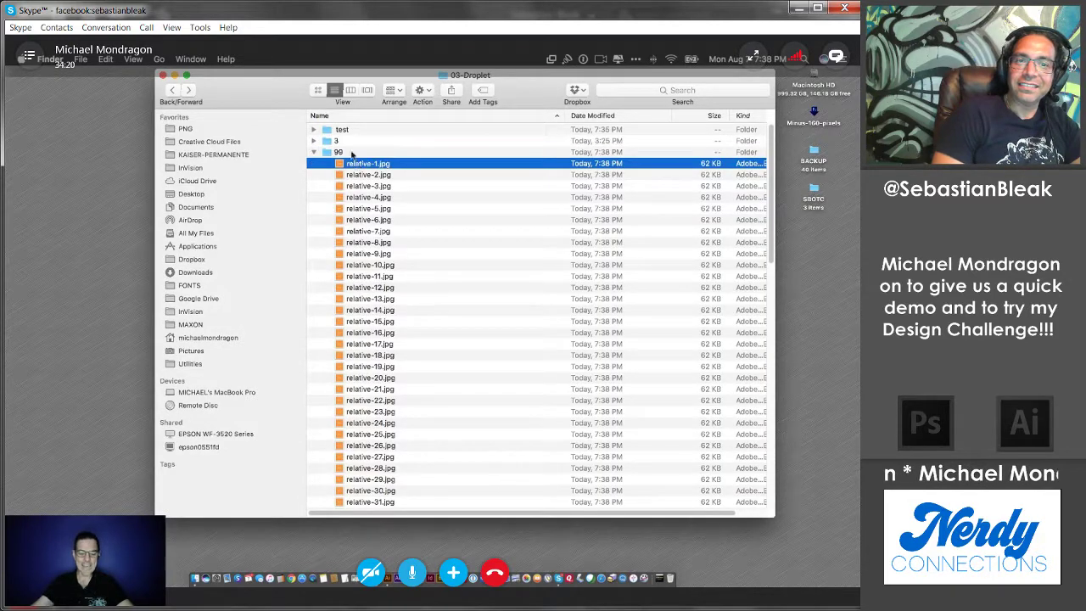
{"action": "key", "text": "space"}
{"action": "key", "text": "Down"}
{"action": "key", "text": "Down"}
{"action": "key", "text": "Down"}
{"action": "key", "text": "Down"}
{"action": "key", "text": "Down"}
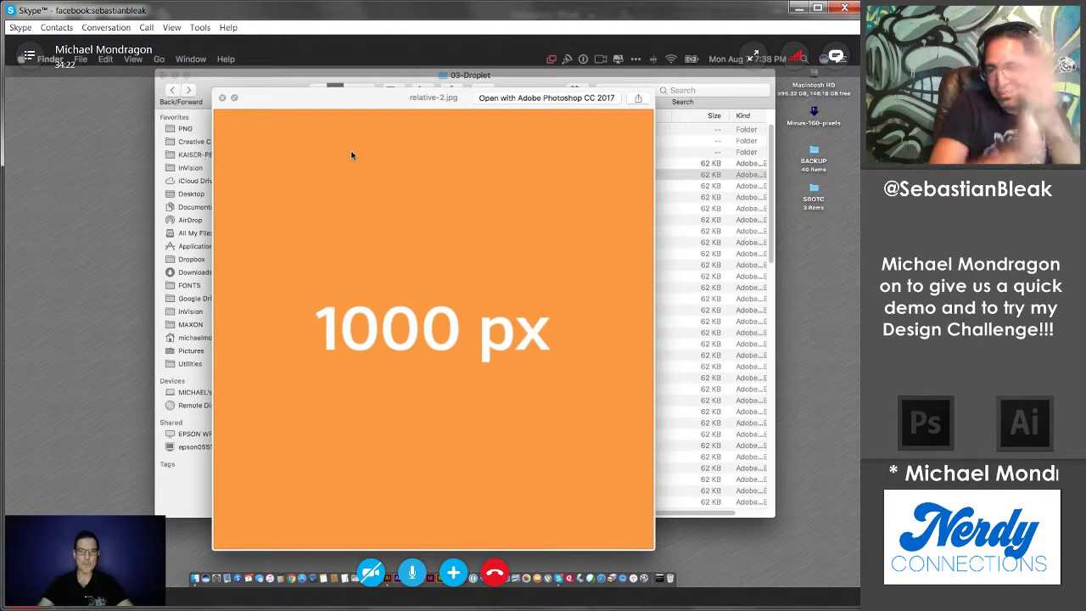
{"action": "key", "text": "Down"}
{"action": "key", "text": "Down"}
{"action": "key", "text": "Down"}
{"action": "key", "text": "Down"}
{"action": "key", "text": "Down"}
{"action": "key", "text": "Down"}
{"action": "key", "text": "Down"}
{"action": "key", "text": "Down"}
{"action": "key", "text": "Down"}
{"action": "key", "text": "Down"}
{"action": "key", "text": "Down"}
{"action": "key", "text": "Down"}
{"action": "key", "text": "Down"}
{"action": "key", "text": "Down"}
{"action": "key", "text": "Down"}
{"action": "key", "text": "Down"}
{"action": "key", "text": "Down"}
{"action": "key", "text": "Down"}
{"action": "key", "text": "Down"}
{"action": "key", "text": "Down"}
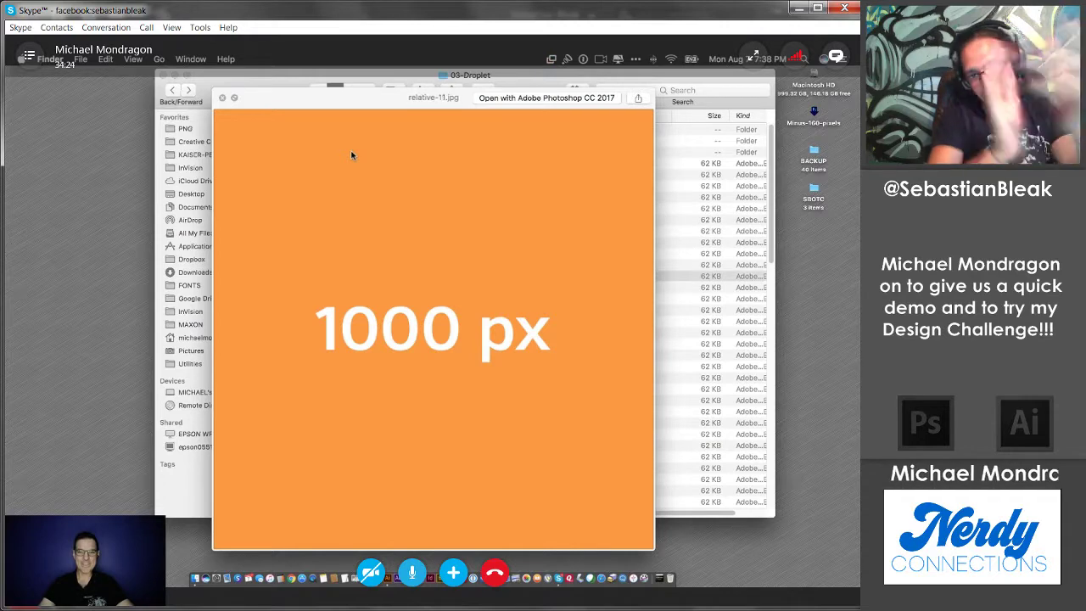
{"action": "key", "text": "Down"}
{"action": "key", "text": "Down"}
{"action": "key", "text": "Down"}
{"action": "key", "text": "Down"}
{"action": "key", "text": "Down"}
{"action": "key", "text": "Down"}
{"action": "key", "text": "Down"}
{"action": "key", "text": "Down"}
{"action": "key", "text": "Down"}
{"action": "key", "text": "Down"}
{"action": "key", "text": "Down"}
{"action": "key", "text": "Down"}
{"action": "key", "text": "Down"}
{"action": "key", "text": "Down"}
{"action": "key", "text": "Down"}
{"action": "key", "text": "Down"}
{"action": "key", "text": "Down"}
{"action": "key", "text": "Down"}
{"action": "key", "text": "Down"}
{"action": "key", "text": "Down"}
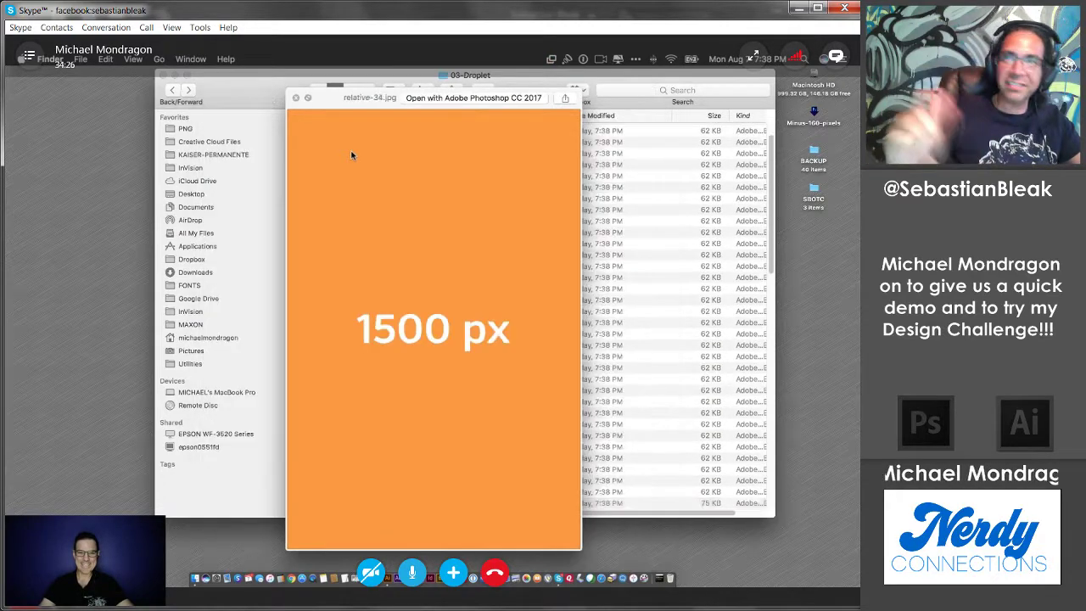
{"action": "key", "text": "Down"}
{"action": "key", "text": "Down"}
{"action": "key", "text": "Down"}
{"action": "key", "text": "Down"}
{"action": "key", "text": "Down"}
{"action": "key", "text": "Down"}
{"action": "key", "text": "Down"}
{"action": "key", "text": "Down"}
{"action": "key", "text": "Down"}
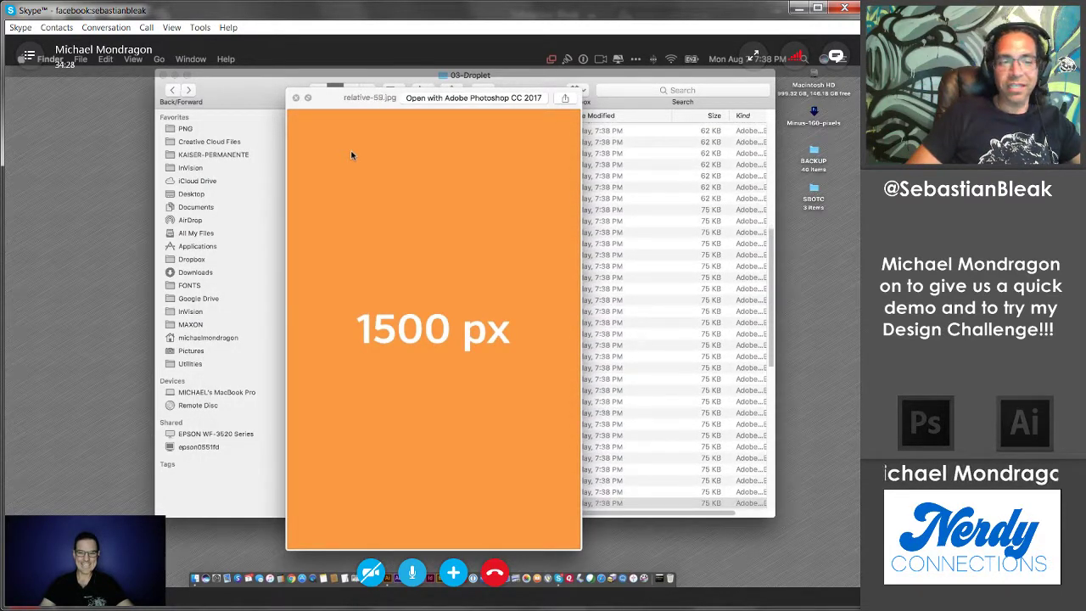
{"action": "key", "text": "space"}
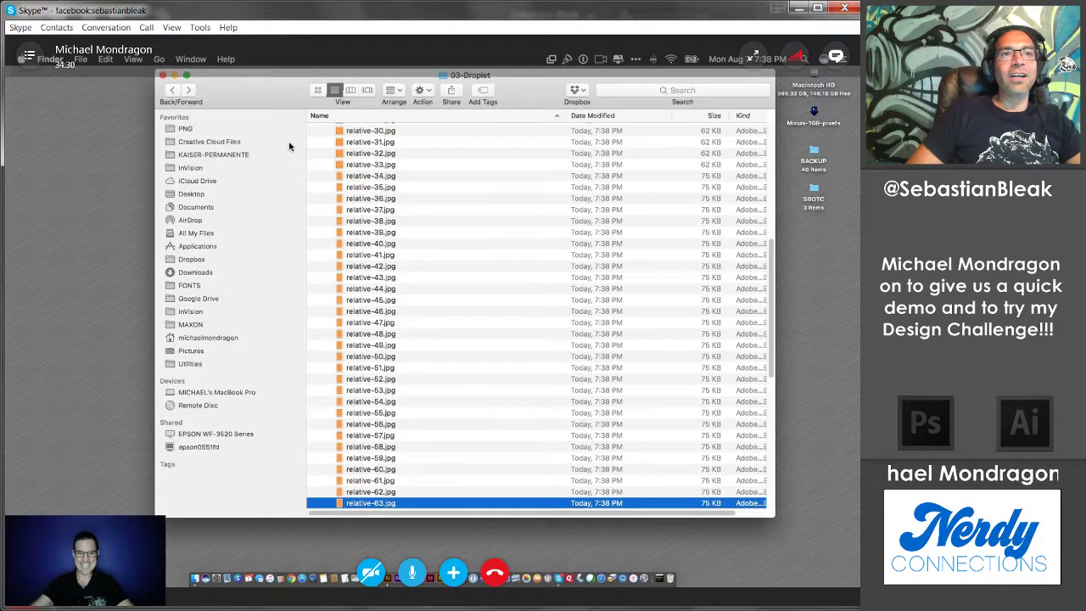
Step: Switch to Photoshop and browse the image thumbnails in SBOTC/03-Droplet/99 through to relative-99.jpg without opening any file
{"action": "left_click", "coordinate": [384, 582]}
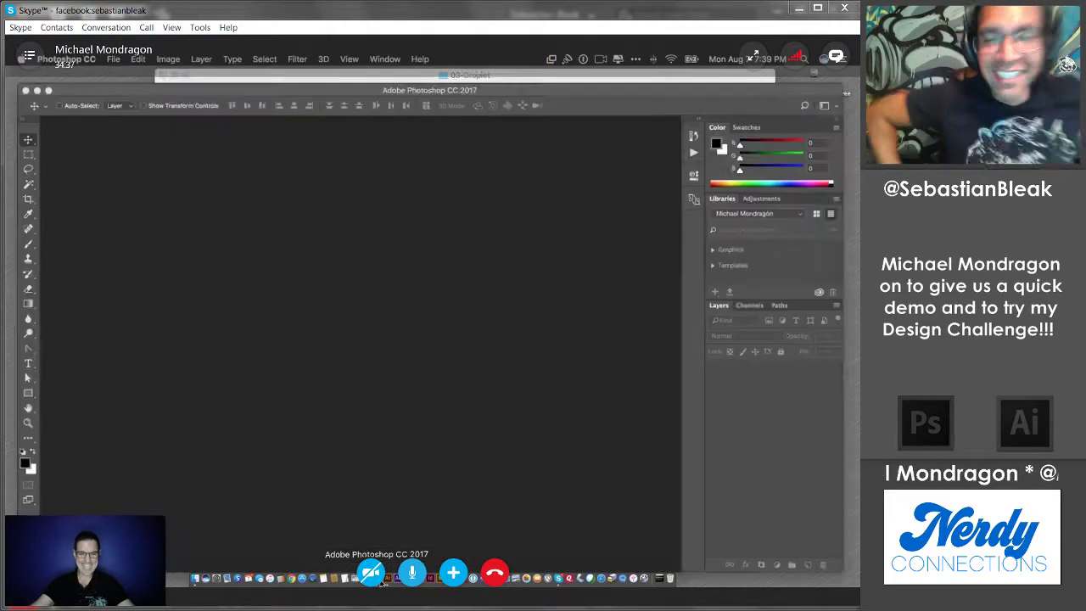
{"action": "double_click", "coordinate": [322, 174]}
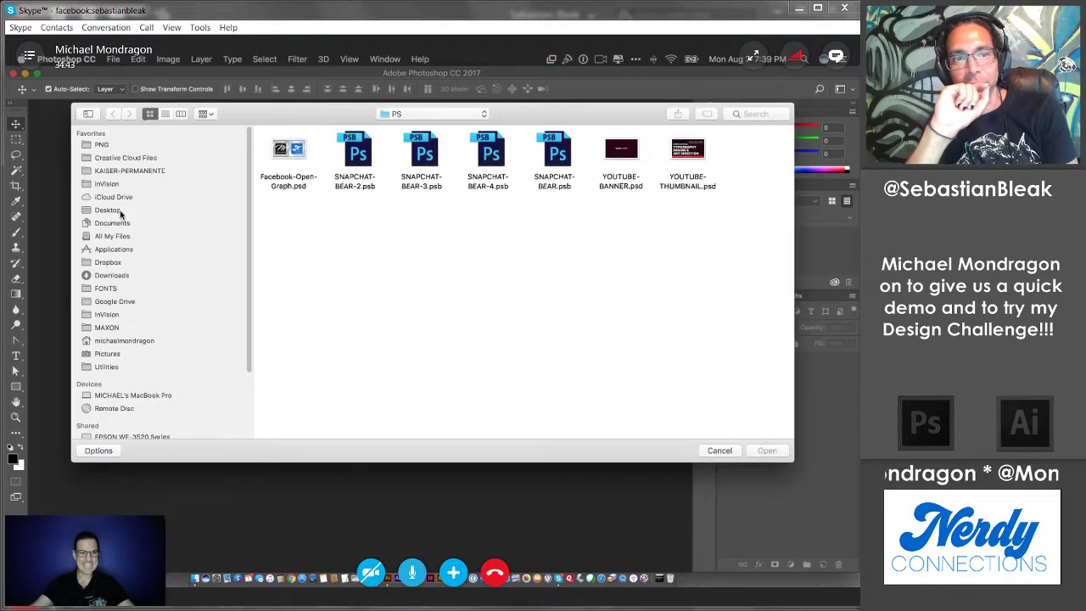
{"action": "left_click", "coordinate": [121, 212]}
{"action": "double_click", "coordinate": [426, 157]}
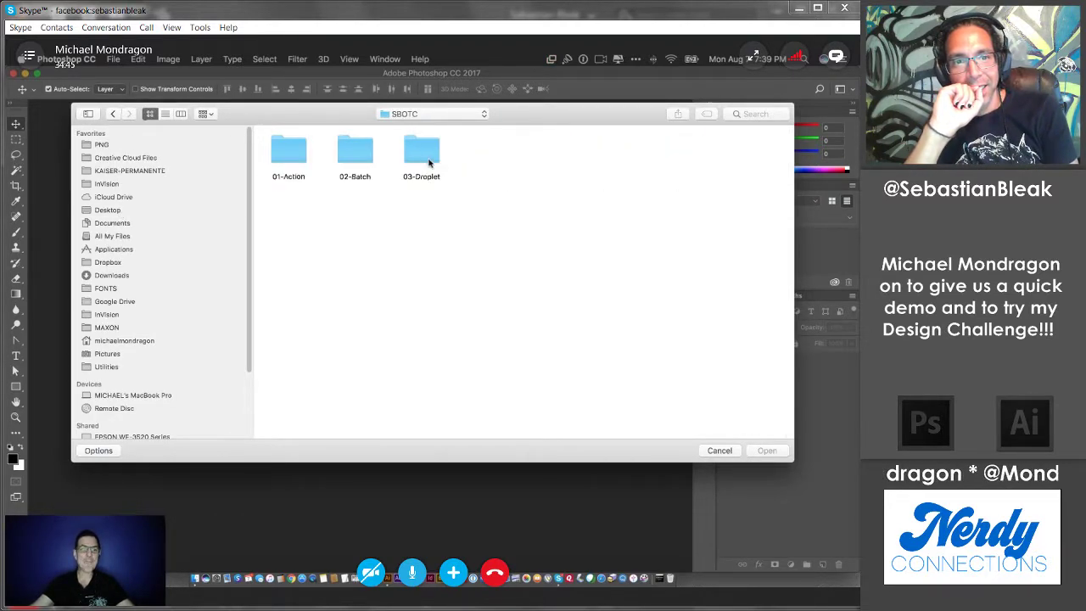
{"action": "double_click", "coordinate": [422, 153]}
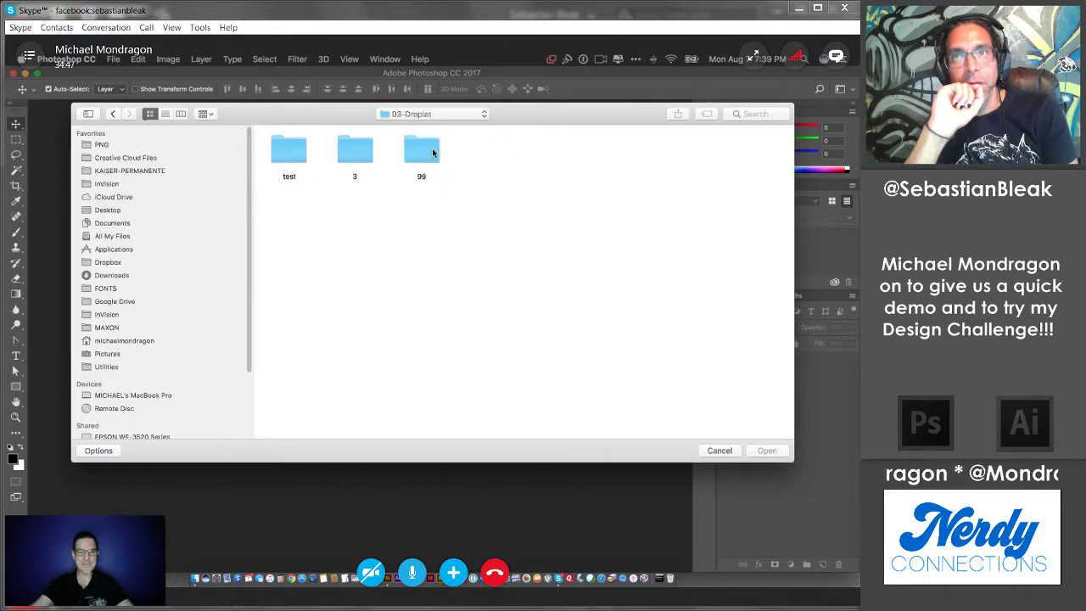
{"action": "double_click", "coordinate": [420, 151]}
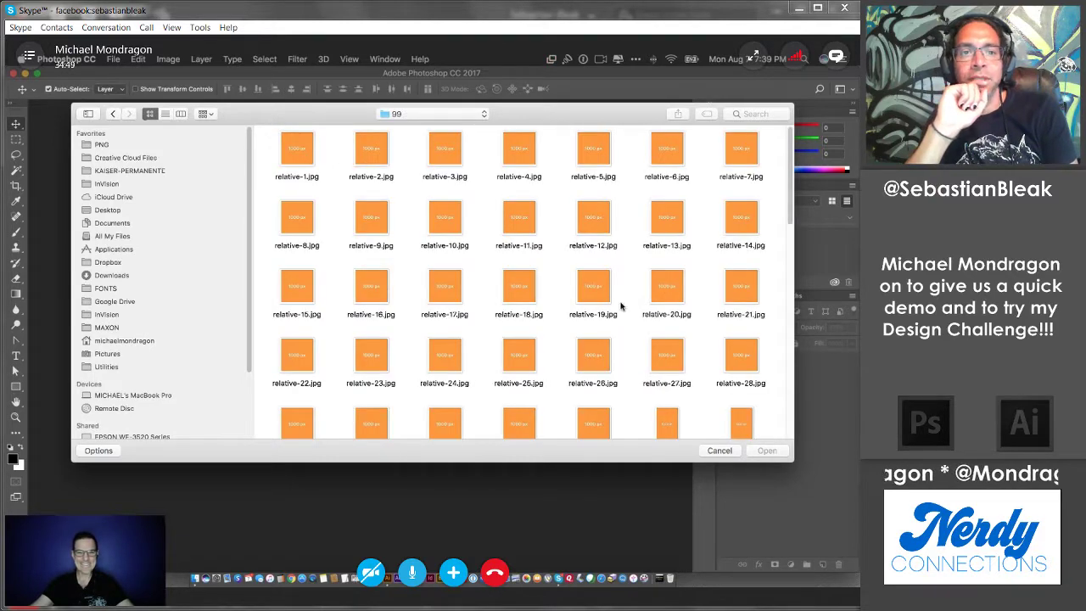
{"action": "scroll", "coordinate": [620, 310], "scroll_direction": "down", "scroll_amount": 10}
{"action": "scroll", "coordinate": [620, 320], "scroll_direction": "down", "scroll_amount": 3}
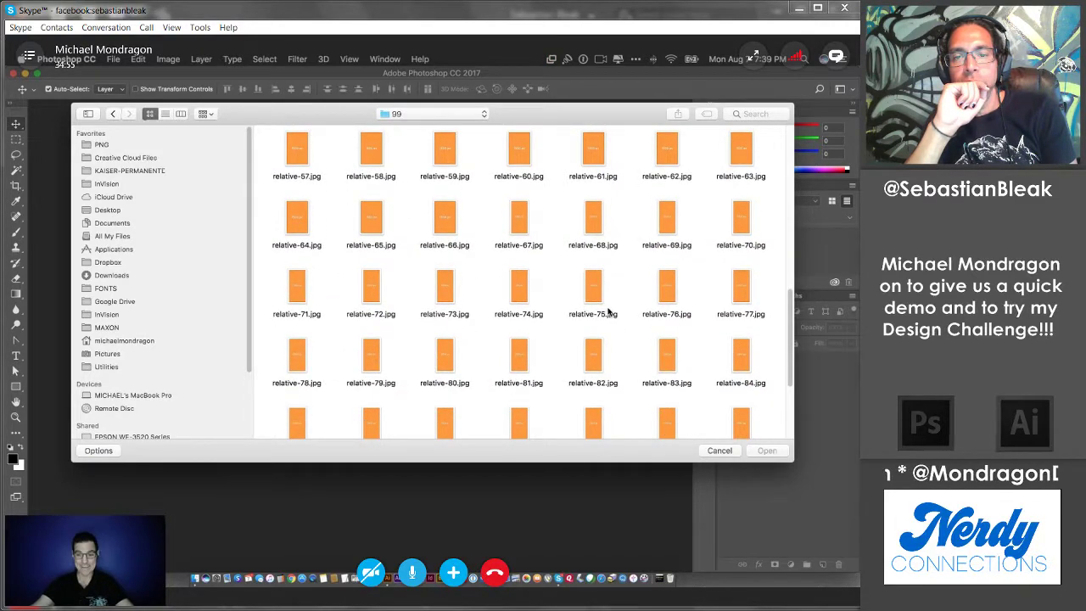
{"action": "scroll", "coordinate": [609, 316], "scroll_direction": "down", "scroll_amount": 4}
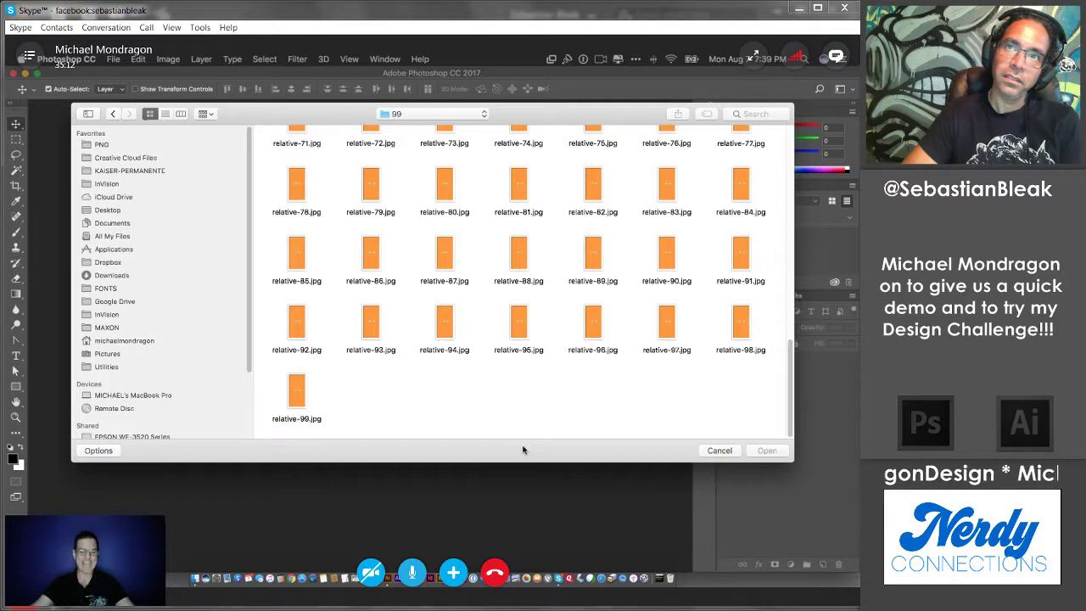
{"action": "left_click", "coordinate": [728, 453]}
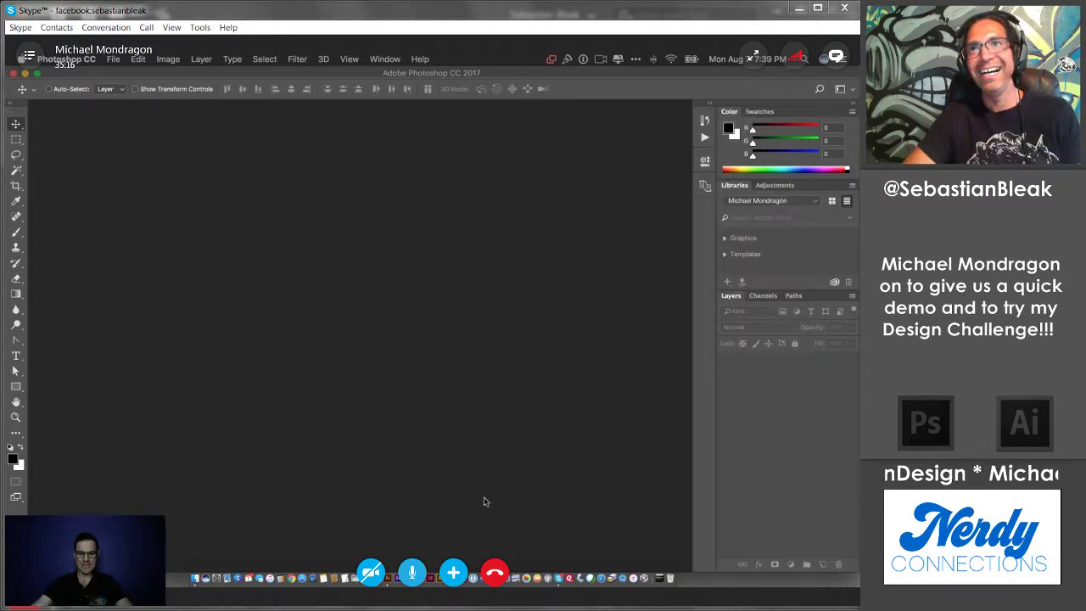
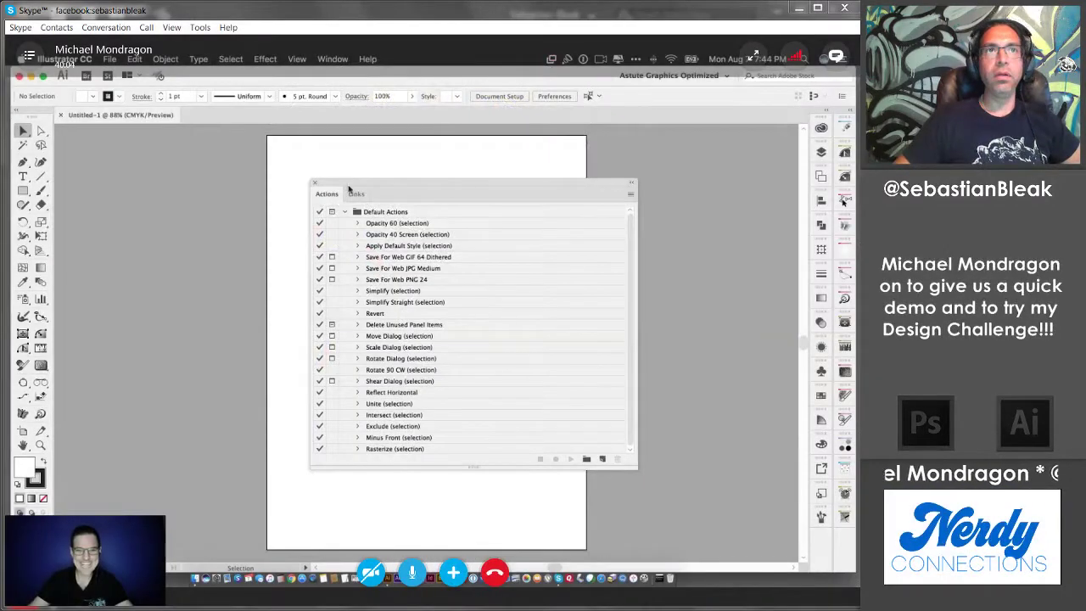
Step: In Illustrator, place SBOTC.jpeg from the Desktop on the artboard and enlarge it proportionally to nearly the artboard's width
{"action": "left_click", "coordinate": [314, 183]}
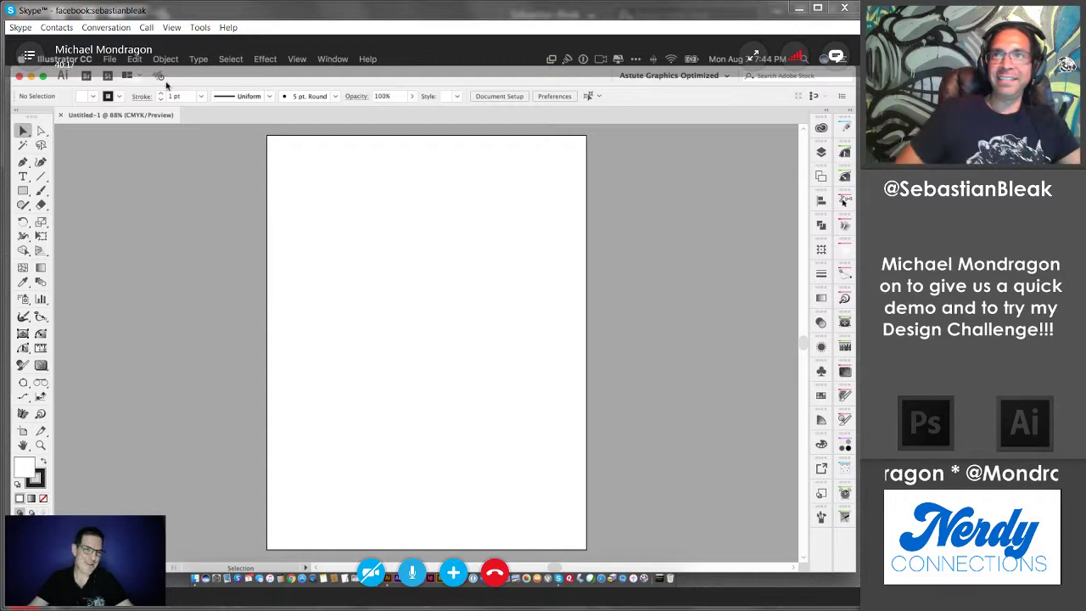
{"action": "left_click", "coordinate": [109, 58]}
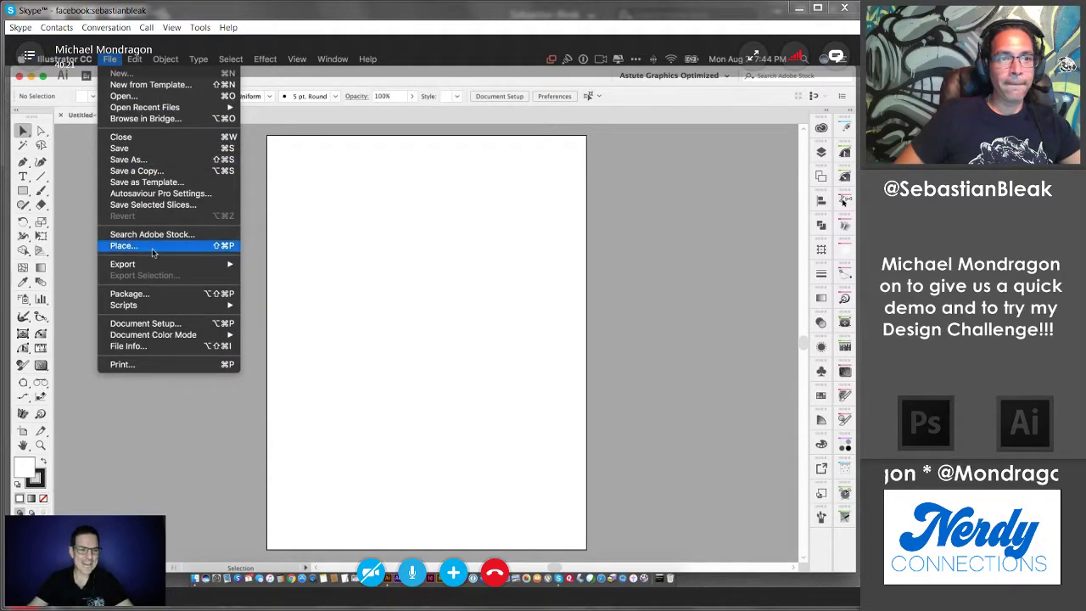
{"action": "left_click", "coordinate": [140, 246]}
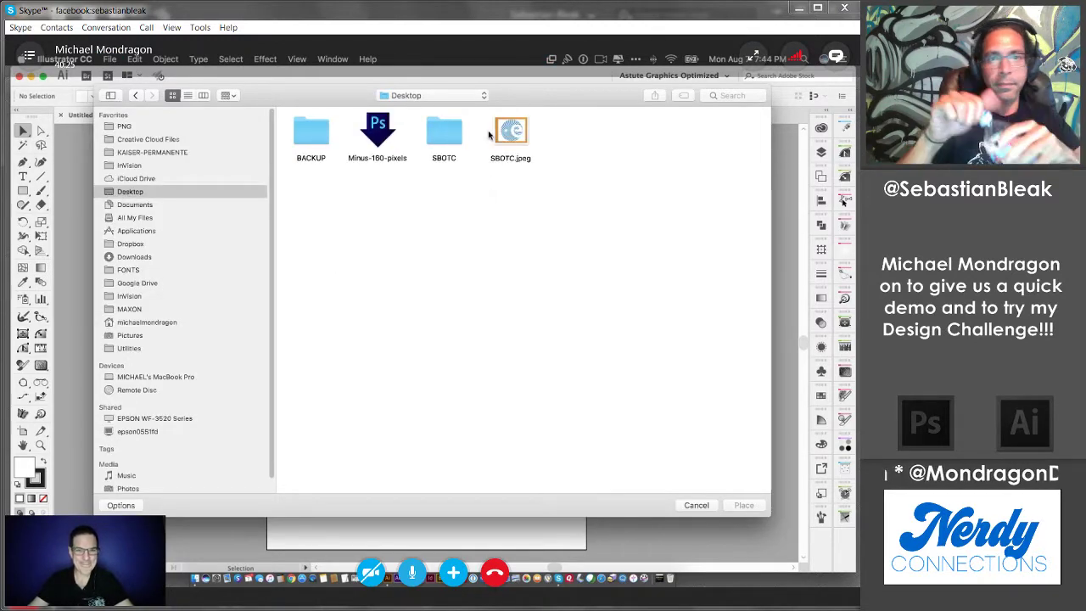
{"action": "left_click", "coordinate": [513, 140]}
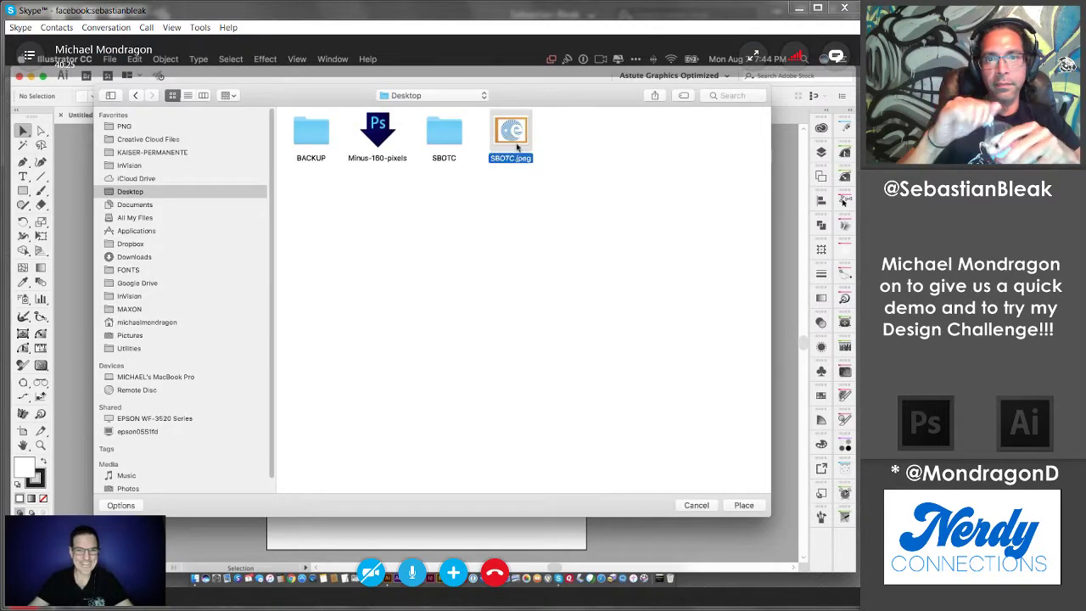
{"action": "left_click", "coordinate": [744, 506]}
{"action": "left_click", "coordinate": [363, 274]}
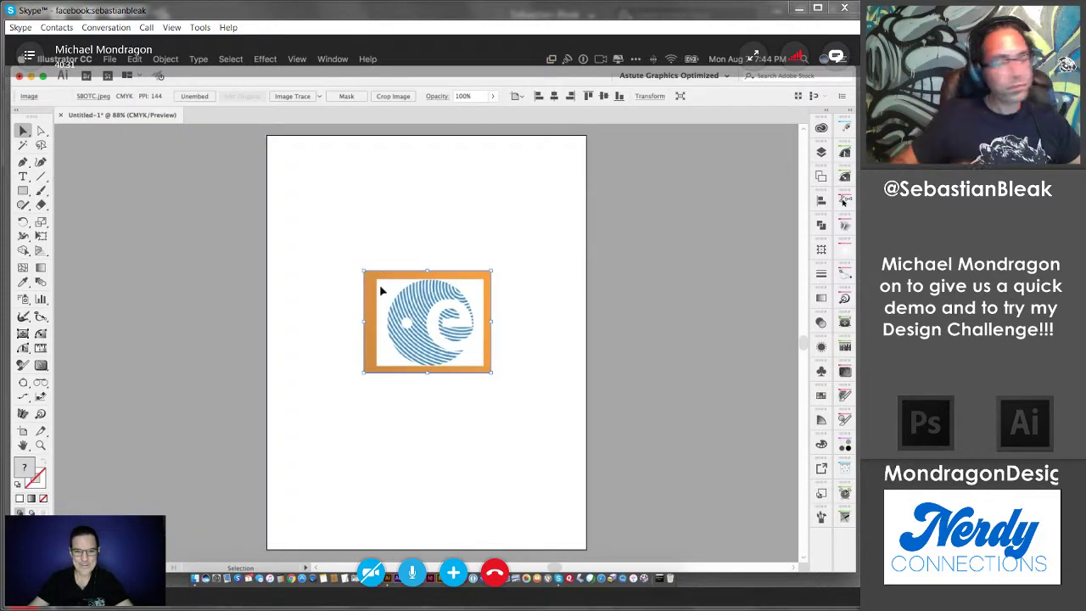
{"action": "left_click_drag", "start_coordinate": [366, 375], "coordinate": [286, 531]}
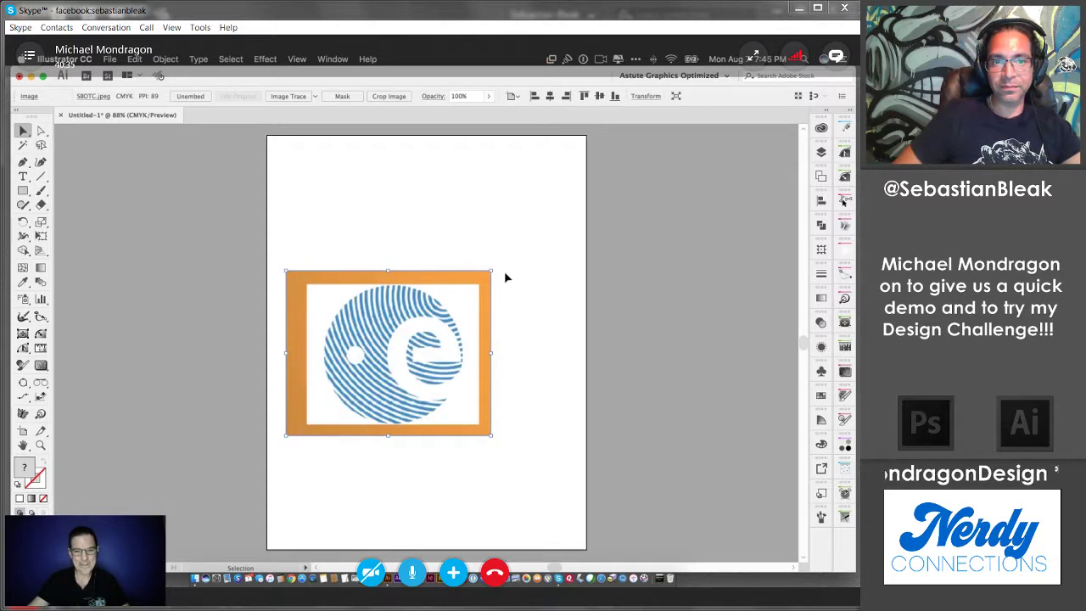
{"action": "left_click_drag", "start_coordinate": [496, 273], "coordinate": [565, 188]}
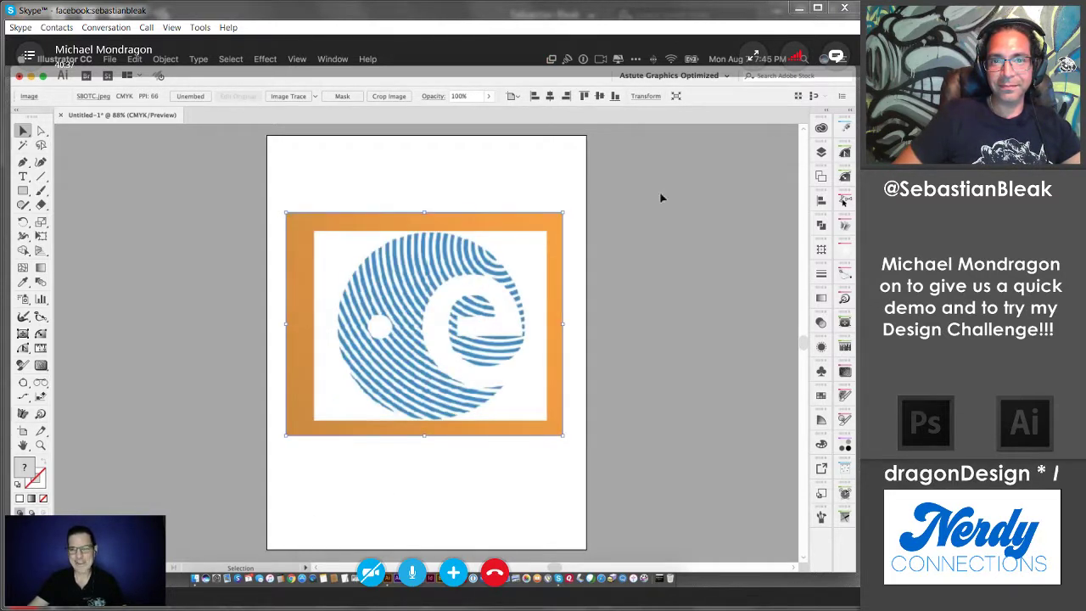
Step: In Layer 1's options, dim images to 50% and change the layer name to Art
{"action": "left_click", "coordinate": [823, 155]}
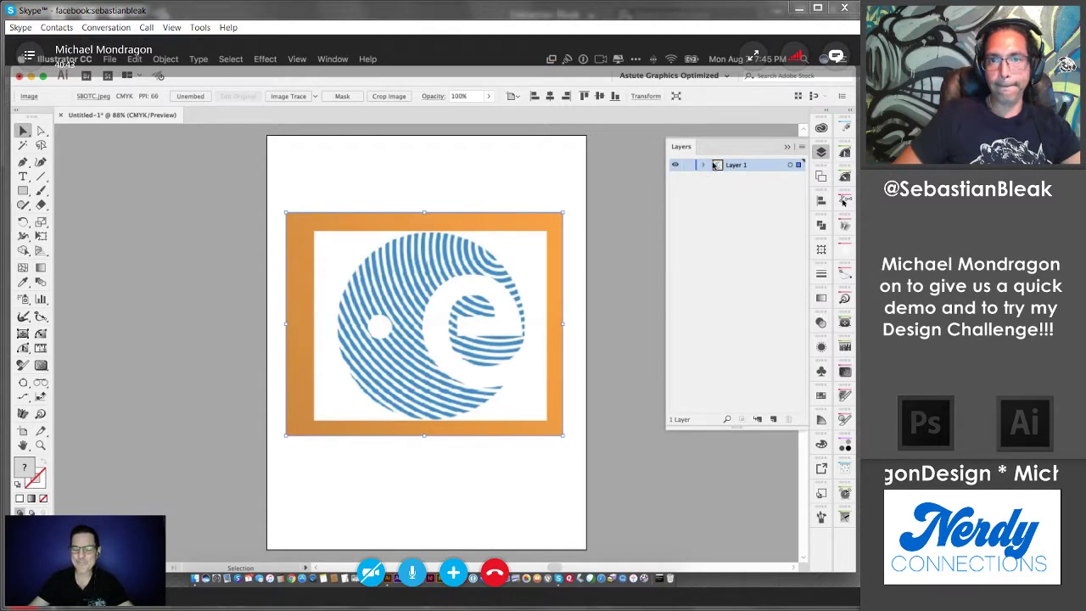
{"action": "double_click", "coordinate": [766, 167]}
{"action": "left_click", "coordinate": [337, 303]}
{"action": "key", "text": "Tab"}
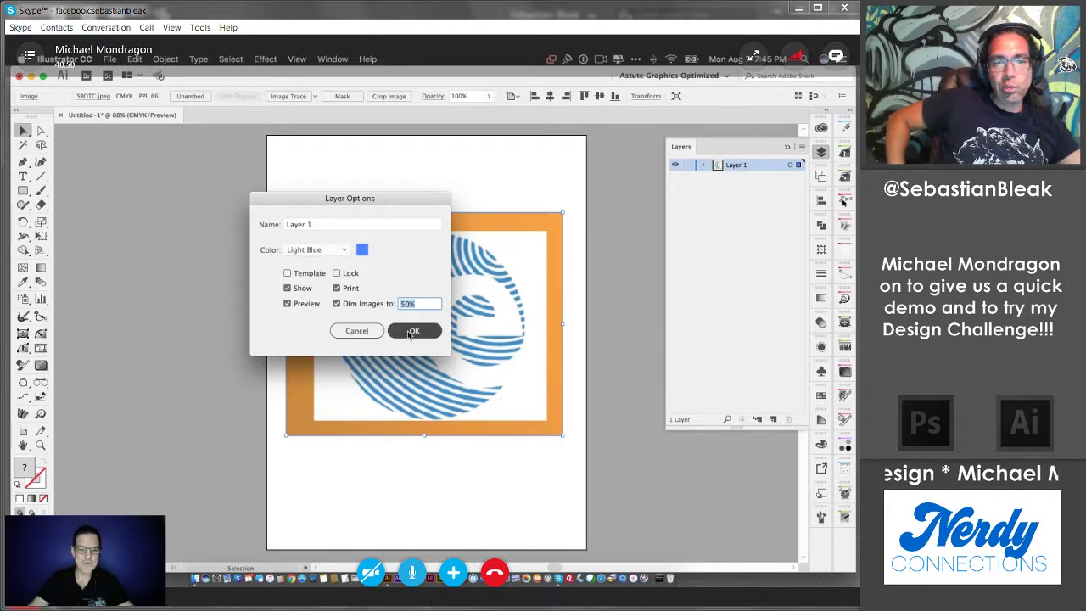
{"action": "left_click_drag", "start_coordinate": [322, 227], "coordinate": [190, 123]}
{"action": "type", "text": "Art"}
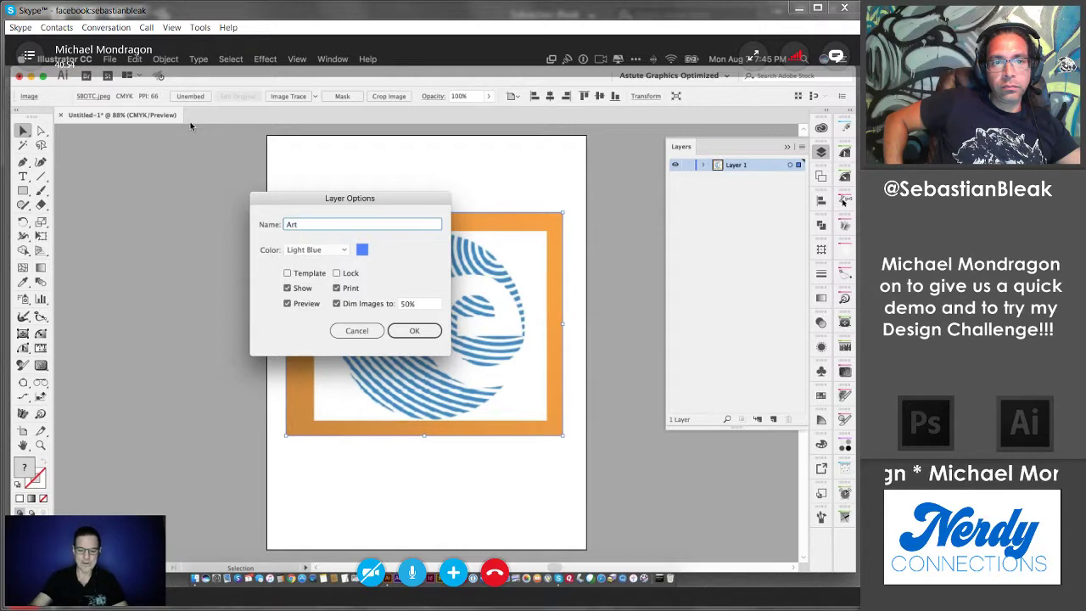
Step: Name the reference image's layer Artwork with images dimmed to 50%, and lock the layer
{"action": "type", "text": "wor"}
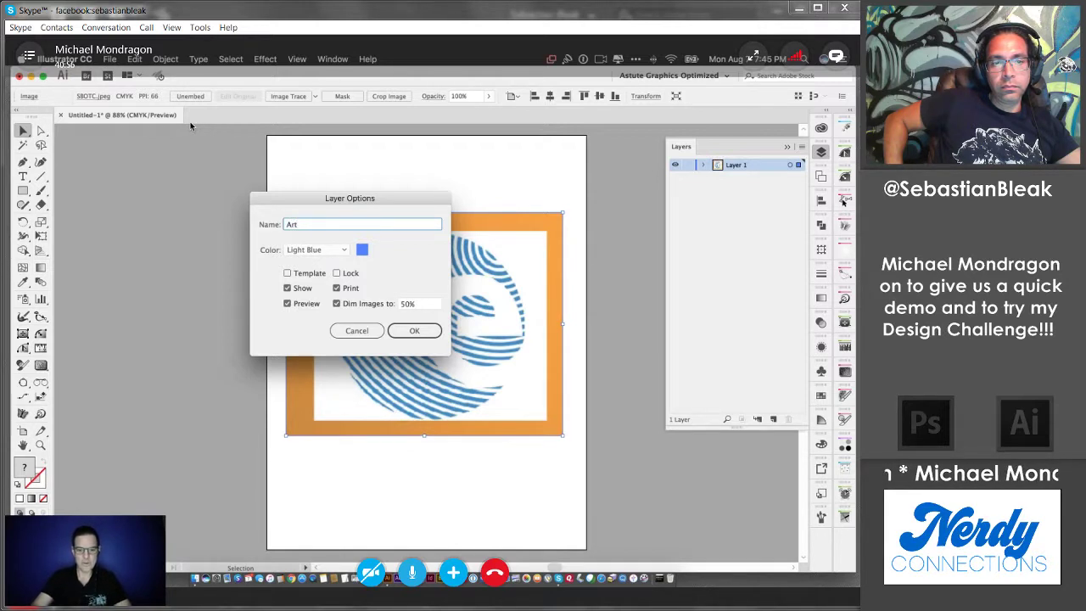
{"action": "type", "text": "k"}
{"action": "left_click", "coordinate": [415, 331]}
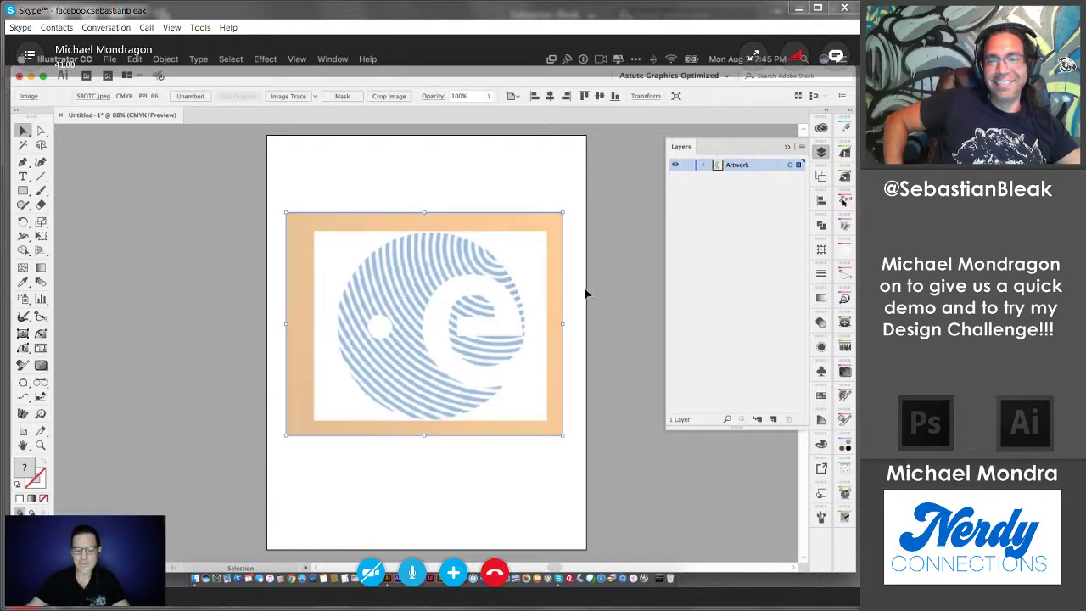
{"action": "left_click", "coordinate": [688, 166]}
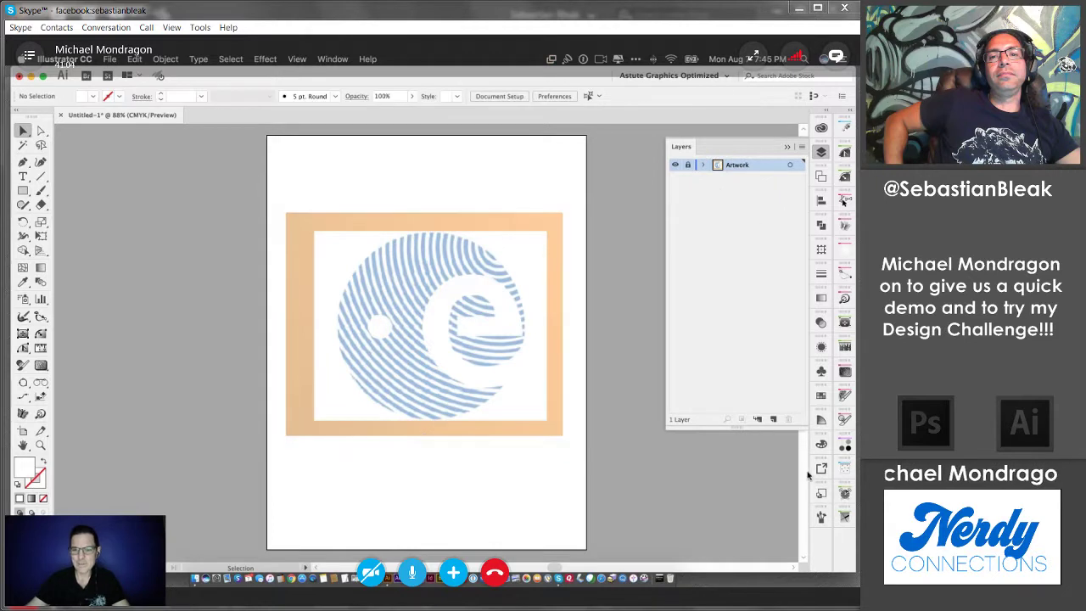
Step: Add a new layer and draw a circle on it with the Ellipse tool, covering the whole striped round logo
{"action": "left_click", "coordinate": [773, 421]}
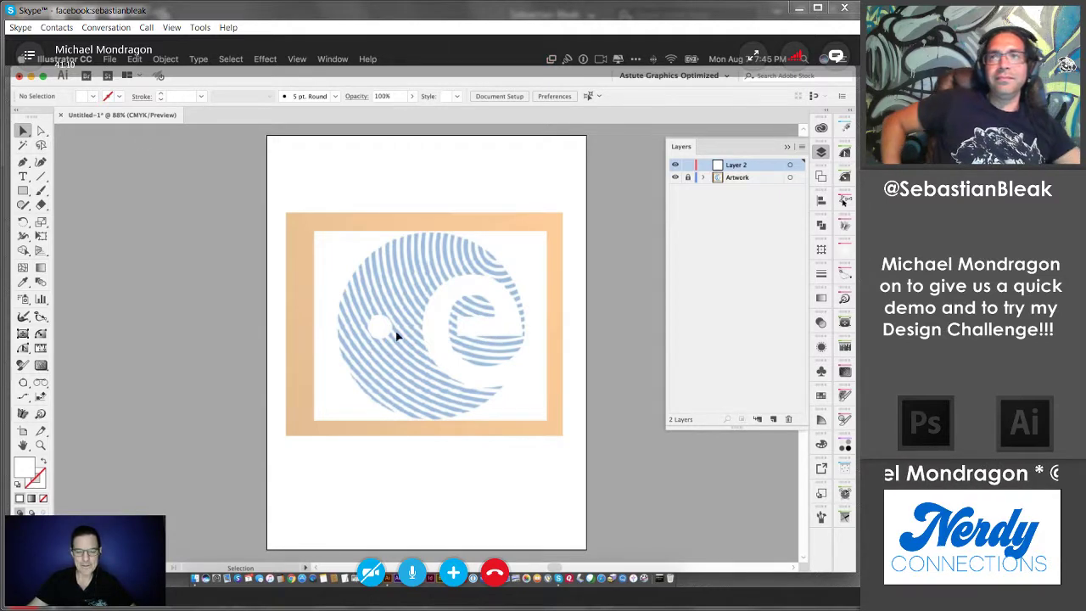
{"action": "left_click", "coordinate": [22, 191]}
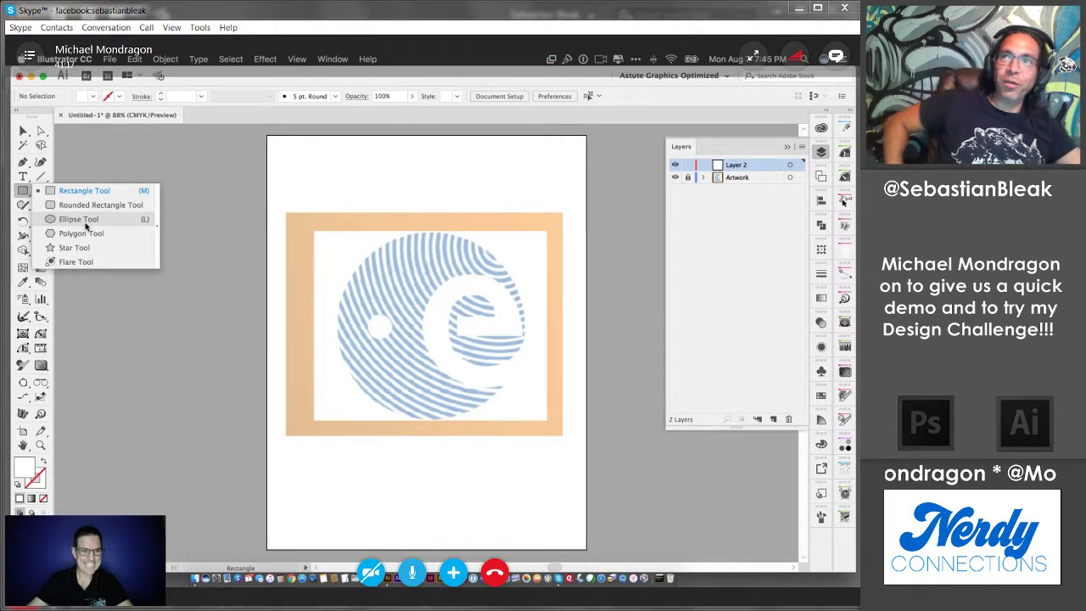
{"action": "left_click", "coordinate": [86, 221]}
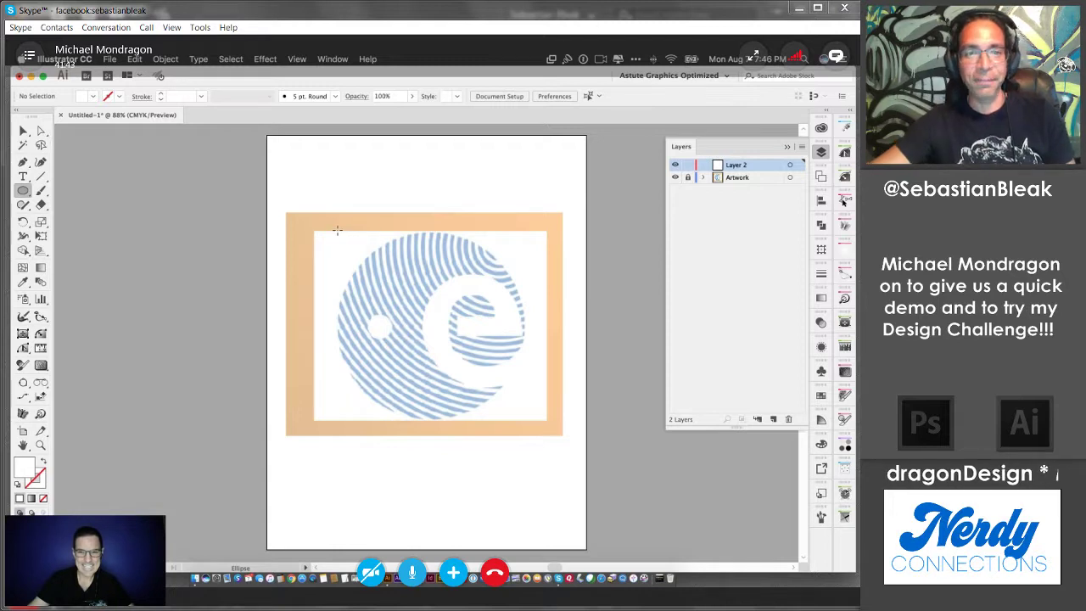
{"action": "left_click_drag", "start_coordinate": [337, 230], "coordinate": [511, 417]}
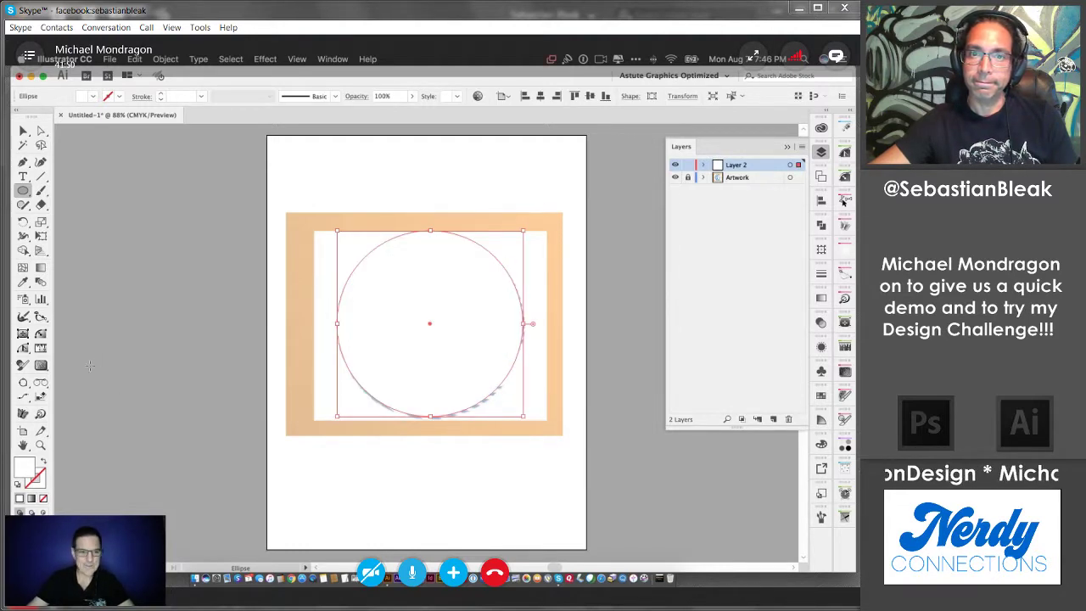
Step: Fill the large circle with black
{"action": "double_click", "coordinate": [27, 462]}
{"action": "left_click_drag", "start_coordinate": [470, 402], "coordinate": [555, 412]}
{"action": "left_click", "coordinate": [677, 258]}
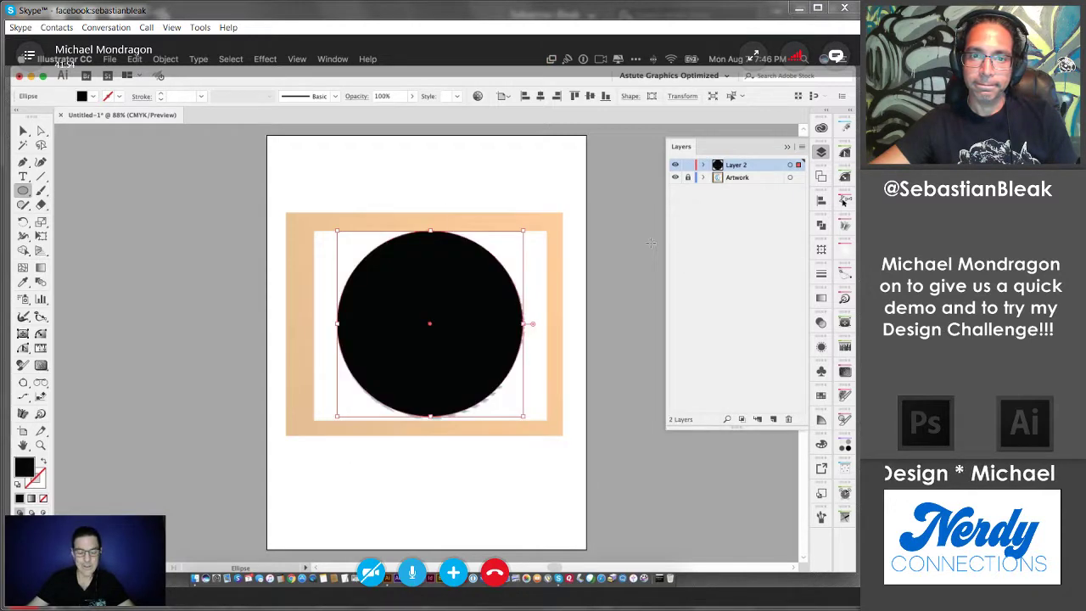
{"action": "left_click", "coordinate": [23, 130]}
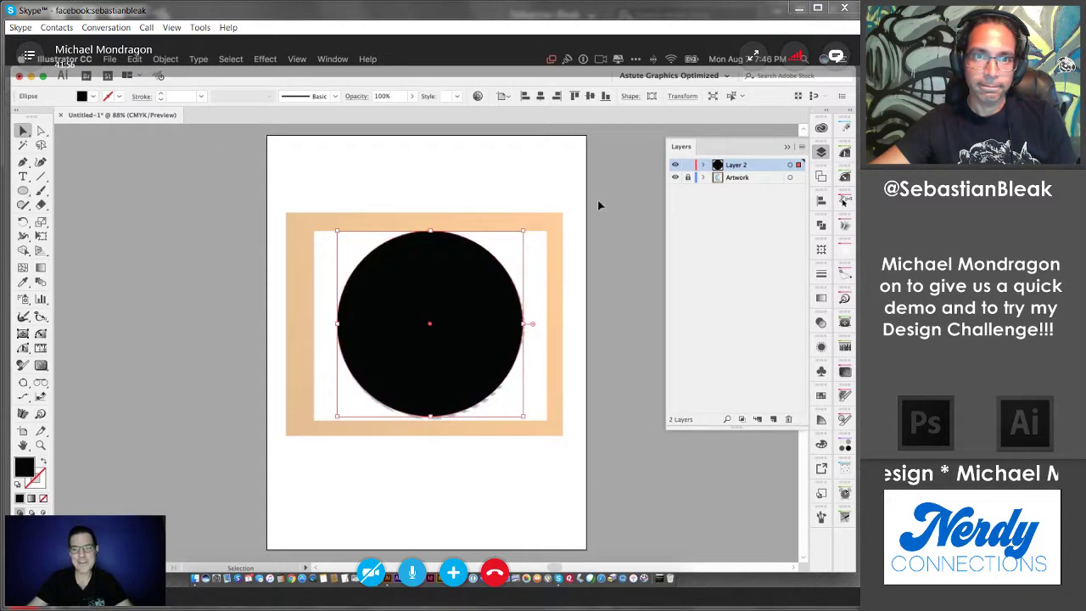
Step: Rename the large black circle's layer circle, hide and lock it, and add a new layer above it
{"action": "left_click", "coordinate": [676, 164]}
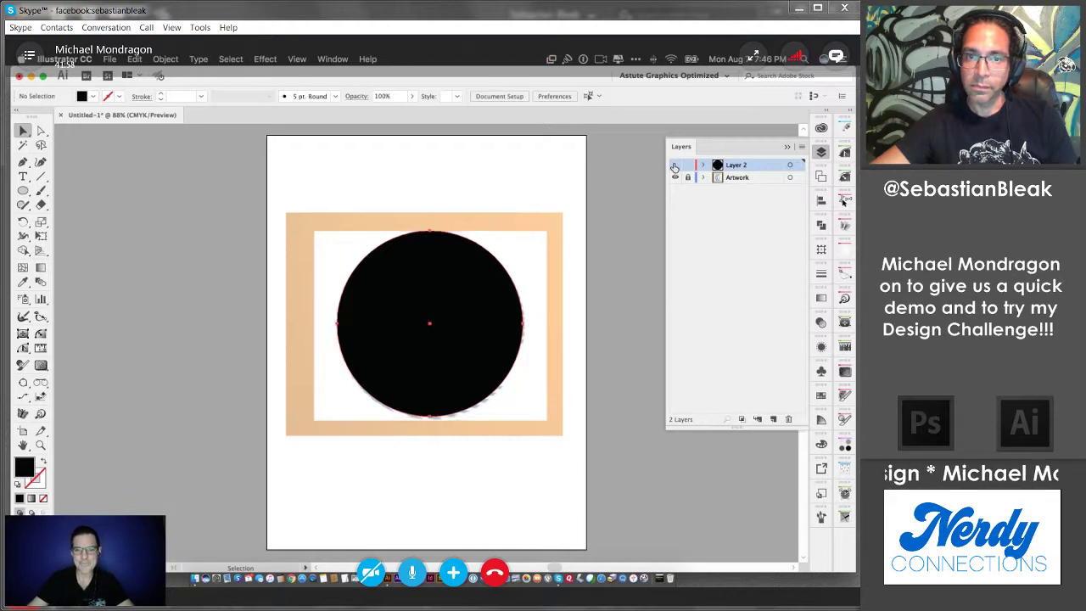
{"action": "left_click", "coordinate": [773, 419]}
{"action": "double_click", "coordinate": [737, 177]}
{"action": "type", "text": "circle"}
{"action": "key", "text": "Return"}
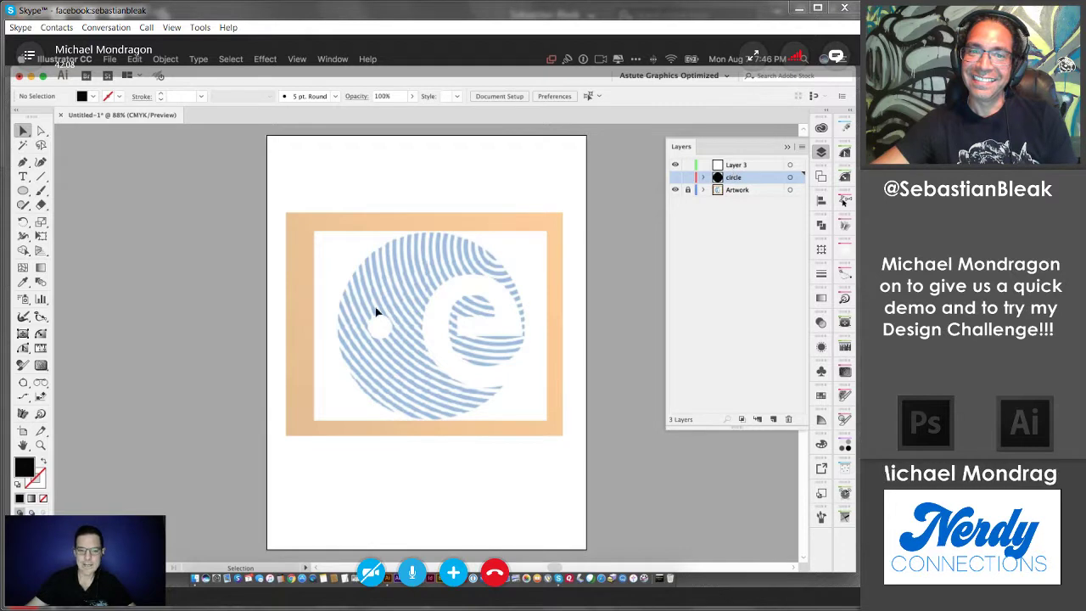
{"action": "left_click", "coordinate": [688, 176]}
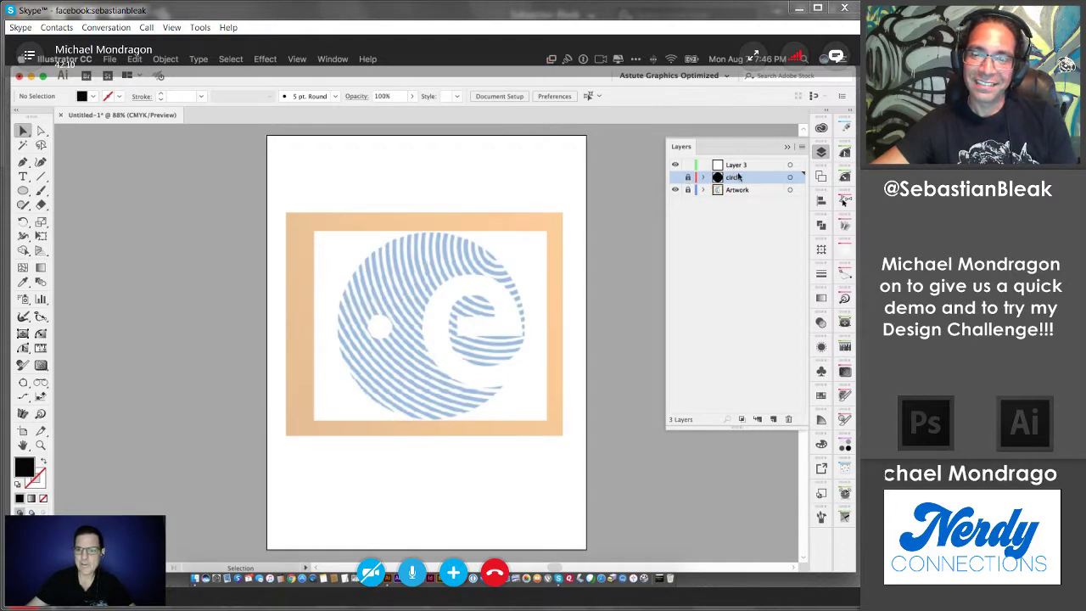
Step: Draw a small black circle on the new empty layer, covering the white dot in the logo's left half
{"action": "left_click", "coordinate": [23, 190]}
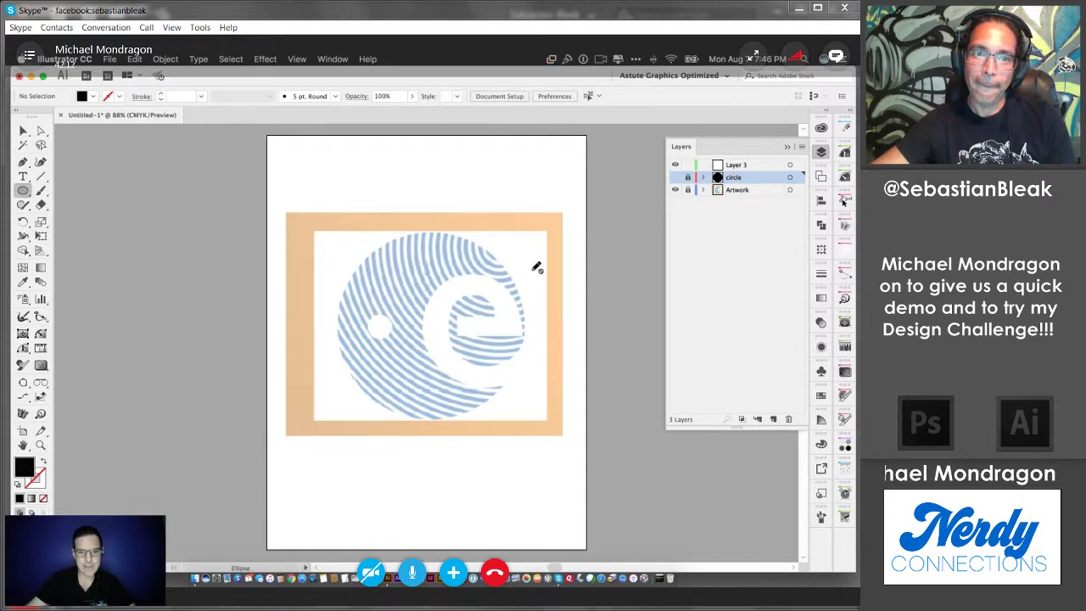
{"action": "left_click", "coordinate": [735, 166]}
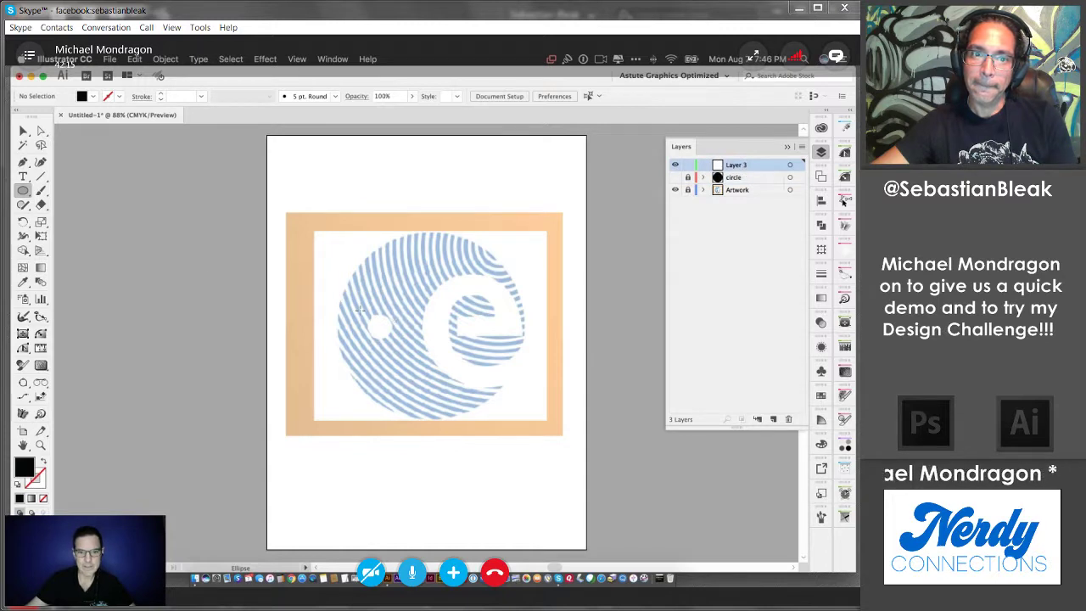
{"action": "left_click_drag", "start_coordinate": [366, 316], "coordinate": [391, 338]}
{"action": "left_click", "coordinate": [23, 131]}
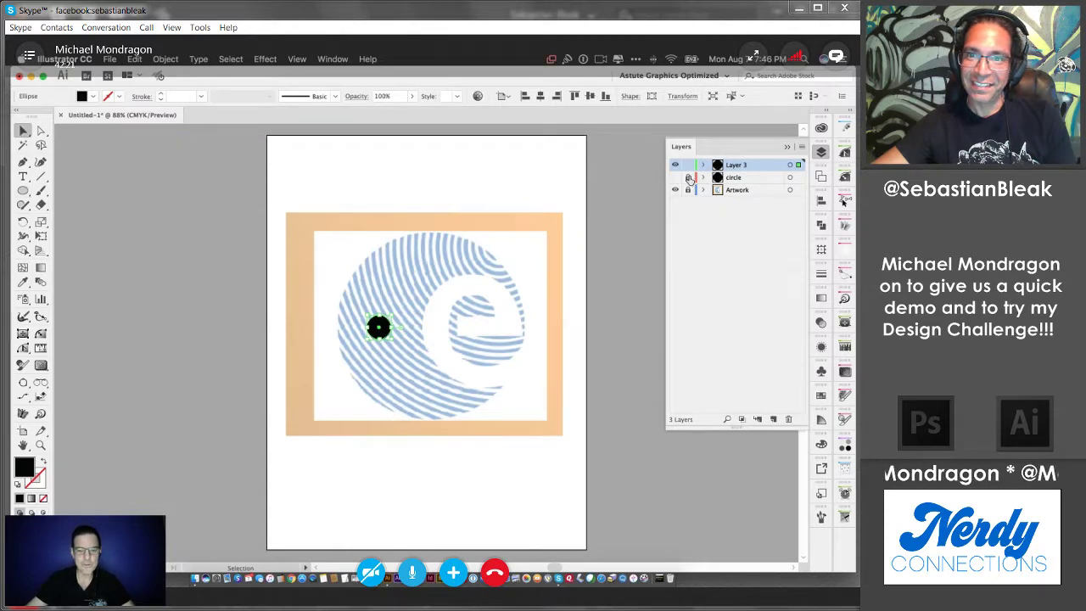
Step: Rename the dot's layer small circle, then lock and hide it
{"action": "double_click", "coordinate": [733, 165]}
{"action": "type", "text": "small circle"}
{"action": "key", "text": "Return"}
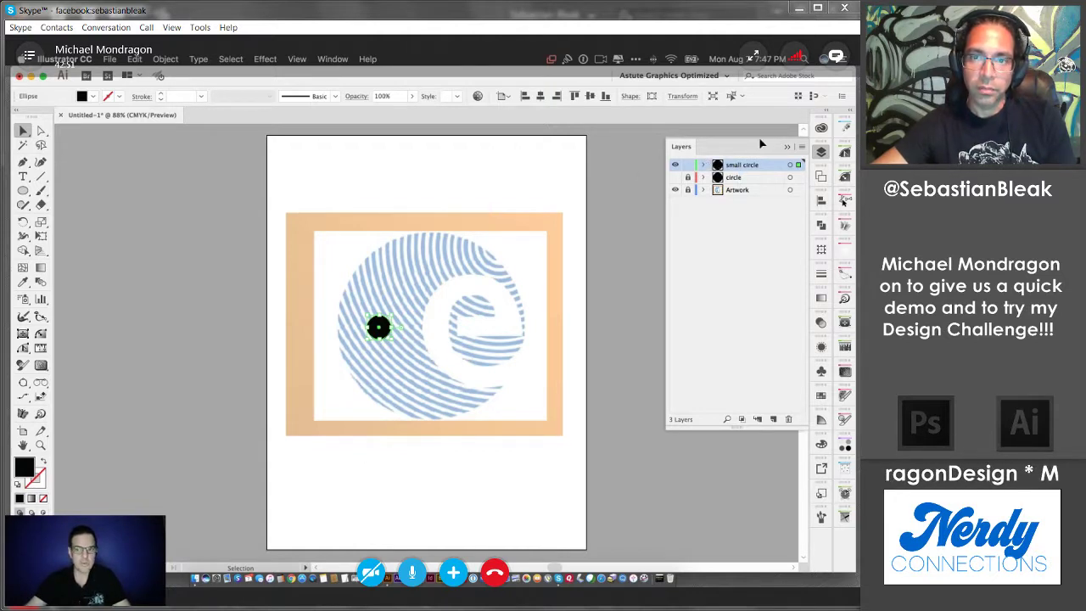
{"action": "left_click", "coordinate": [689, 165]}
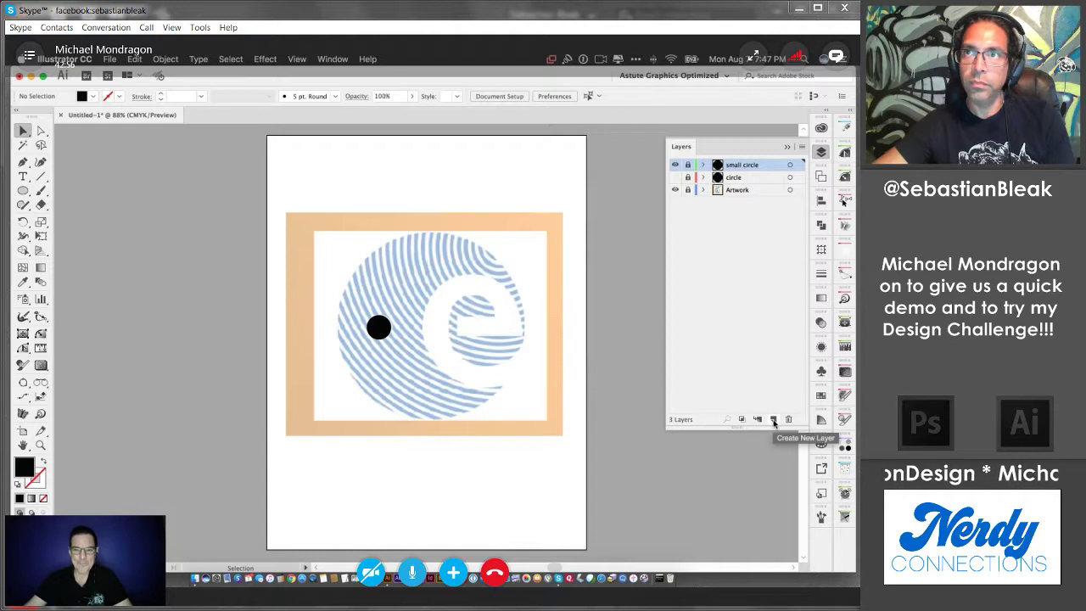
{"action": "left_click", "coordinate": [675, 166]}
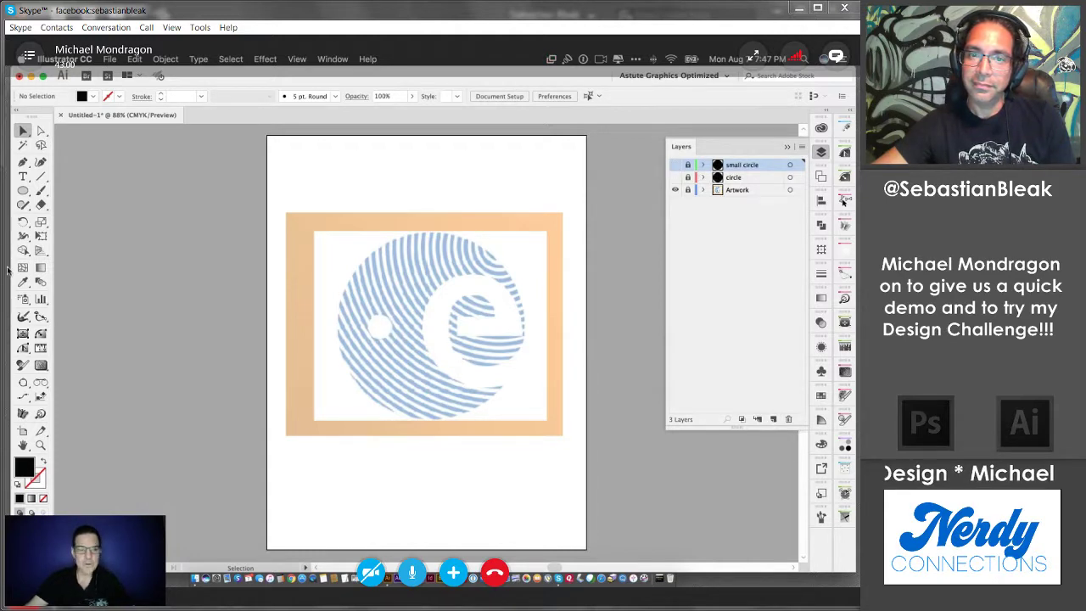
Step: On a new layer, start a Pen tool path tracing the e's counter and its inner left curve to the lower bowl
{"action": "left_click", "coordinate": [22, 162]}
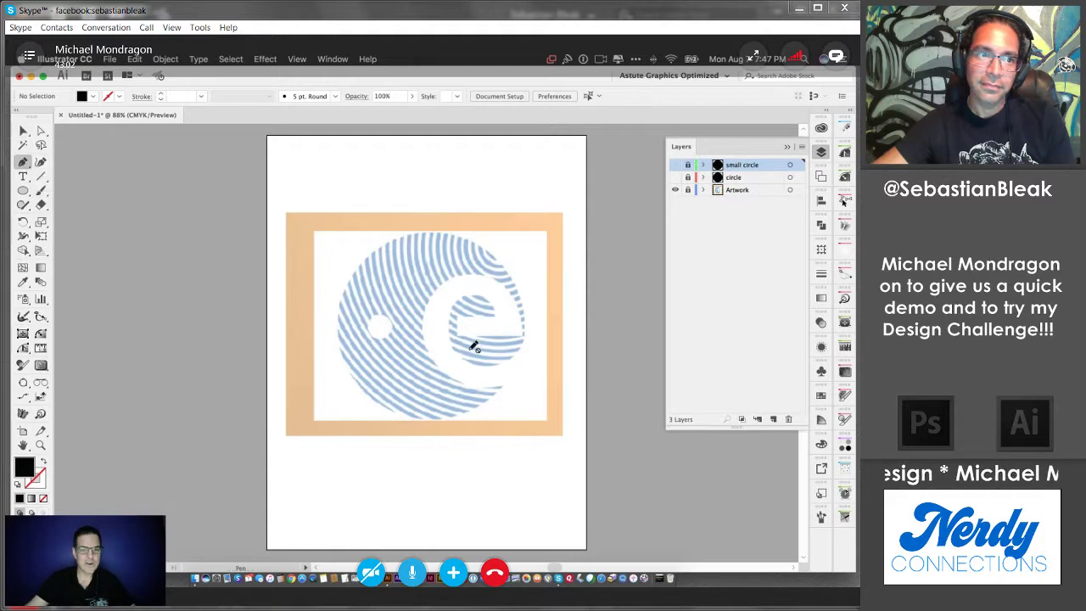
{"action": "left_click", "coordinate": [770, 421]}
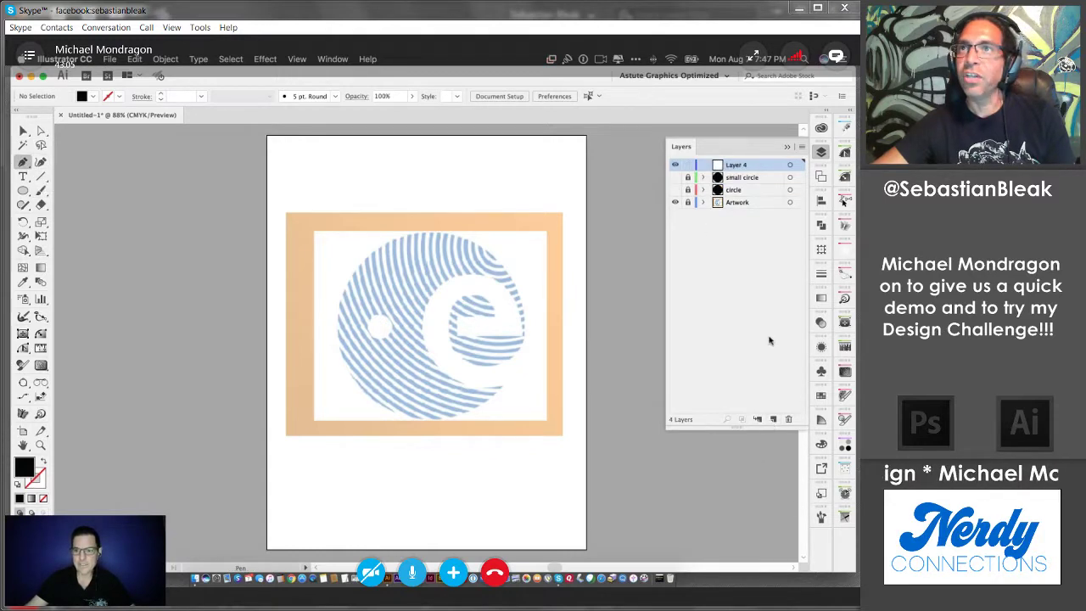
{"action": "left_click", "coordinate": [457, 316]}
{"action": "left_click", "coordinate": [492, 315]}
{"action": "left_click_drag", "start_coordinate": [471, 299], "coordinate": [447, 361]}
{"action": "left_click", "coordinate": [471, 299]}
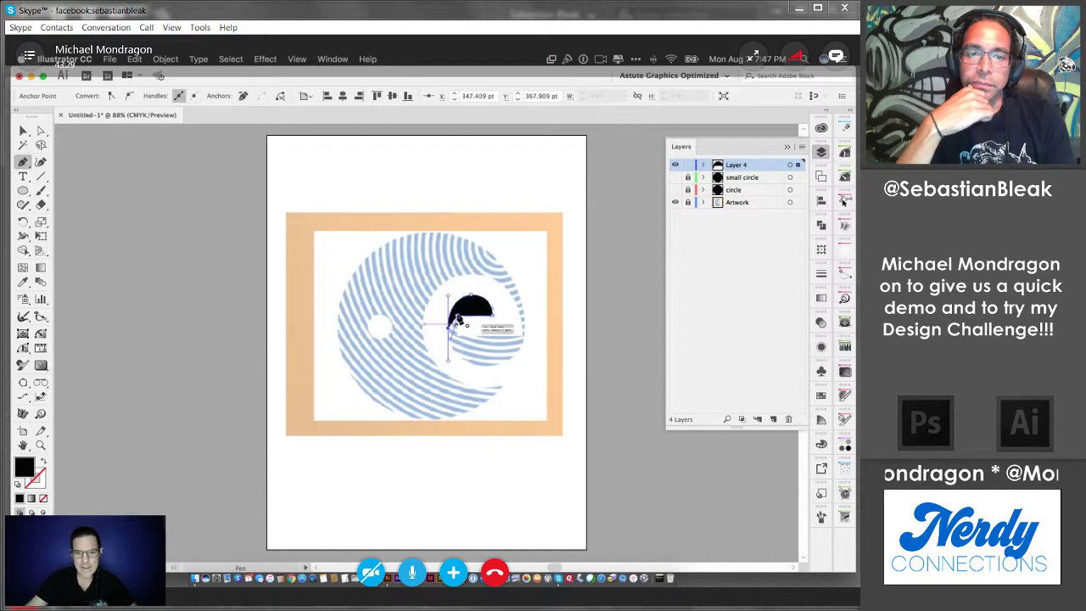
{"action": "left_click", "coordinate": [448, 329]}
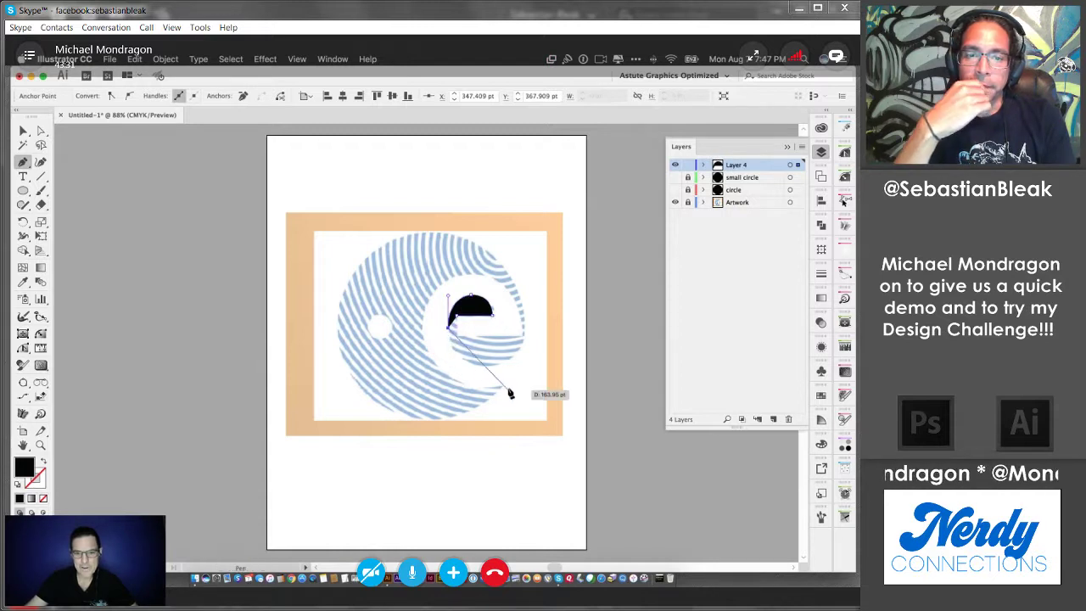
{"action": "left_click_drag", "start_coordinate": [481, 366], "coordinate": [515, 377]}
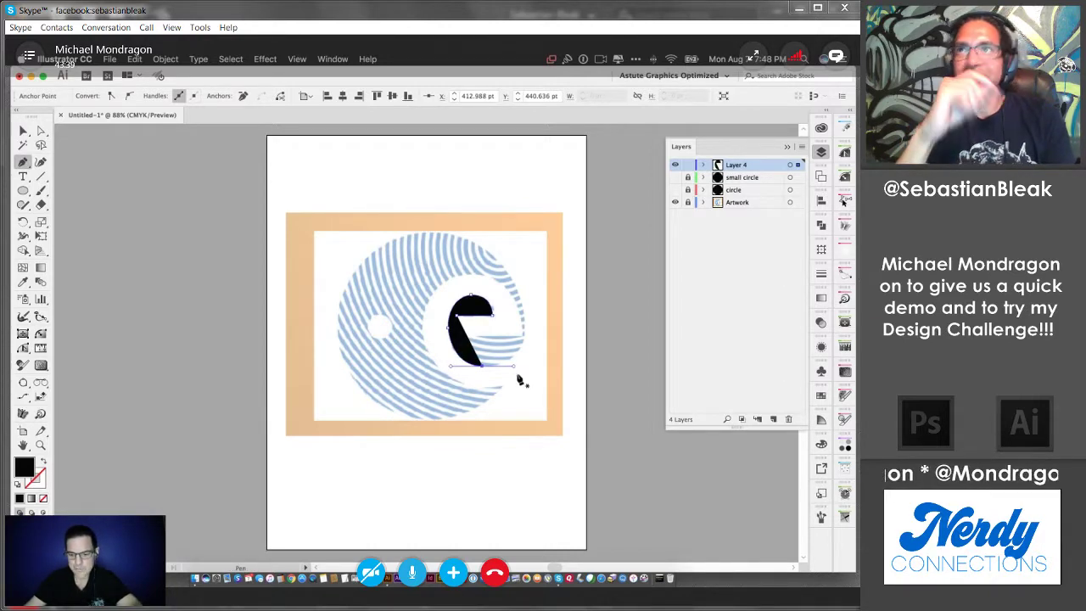
{"action": "left_click", "coordinate": [482, 365]}
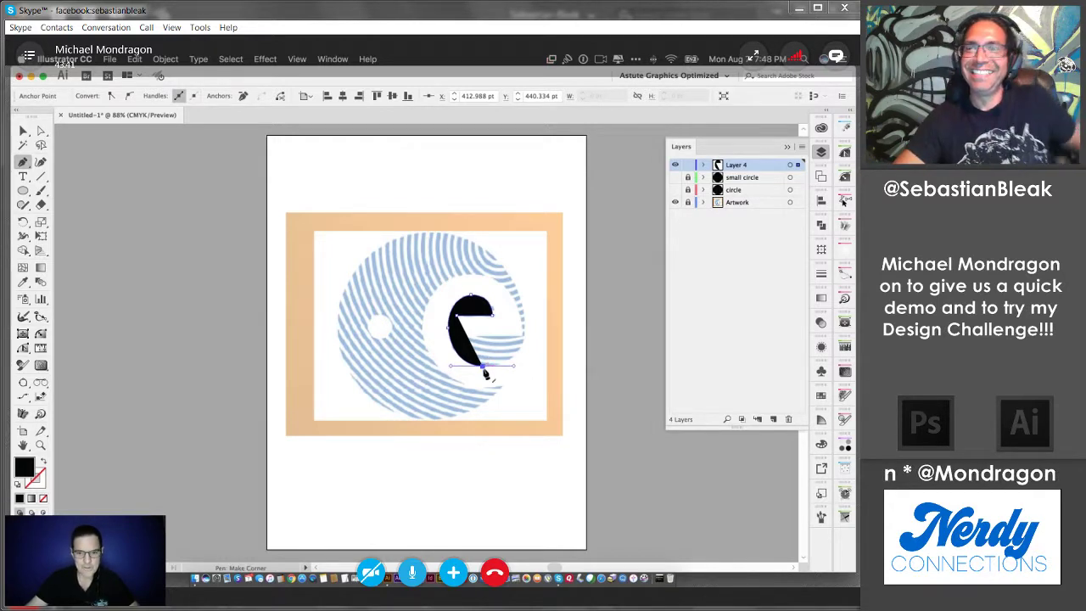
Step: Continue the e path along the lower inner curve, around the tail's tip and back to the outer bottom edge
{"action": "left_click_drag", "start_coordinate": [531, 358], "coordinate": [560, 348]}
{"action": "left_click", "coordinate": [533, 357]}
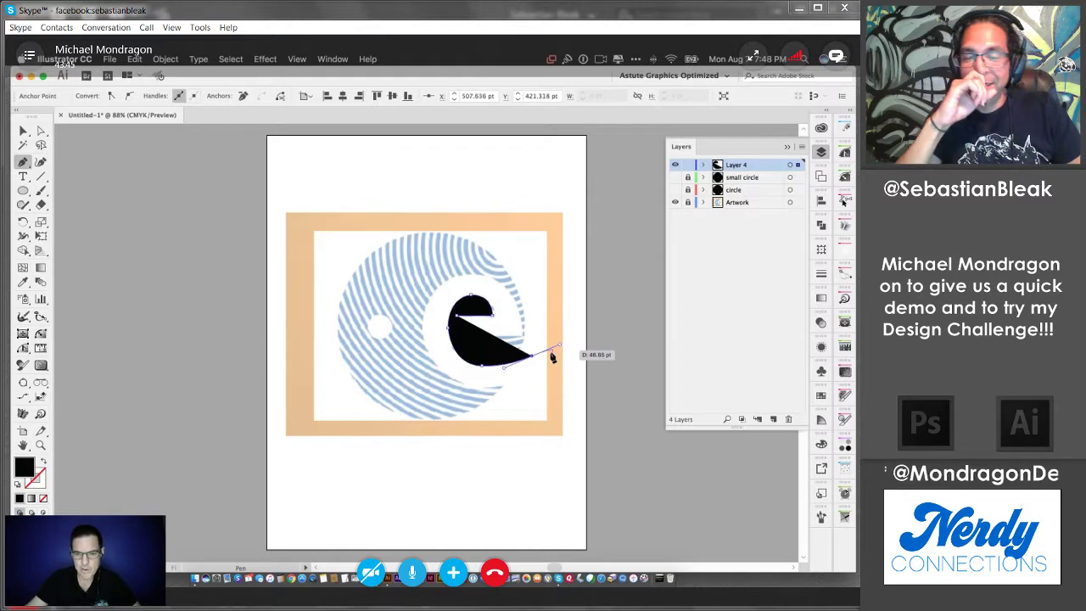
{"action": "left_click_drag", "start_coordinate": [536, 362], "coordinate": [515, 388]}
{"action": "left_click", "coordinate": [512, 382]}
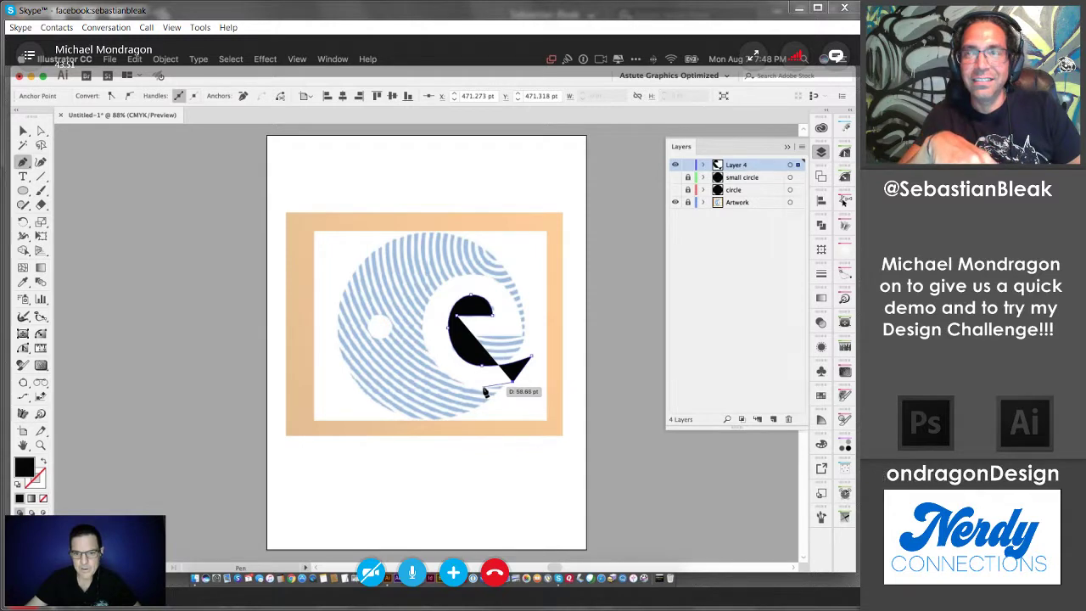
{"action": "left_click", "coordinate": [484, 390]}
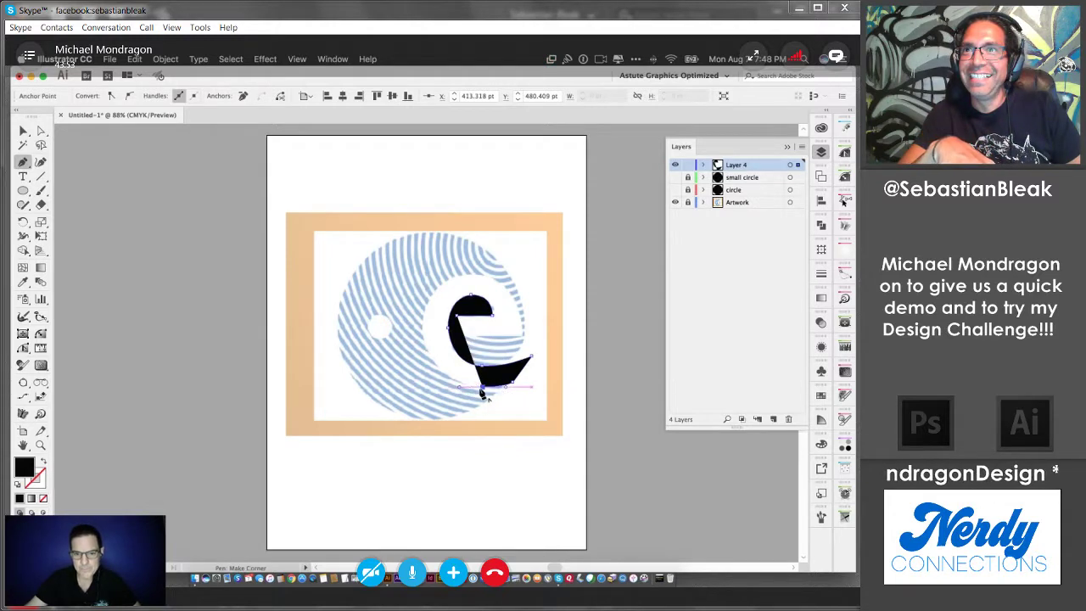
Step: Trace the e's outer curve from the bottom around the left side and over the top to the upper right
{"action": "left_click_drag", "start_coordinate": [486, 387], "coordinate": [521, 276]}
{"action": "left_click", "coordinate": [424, 330]}
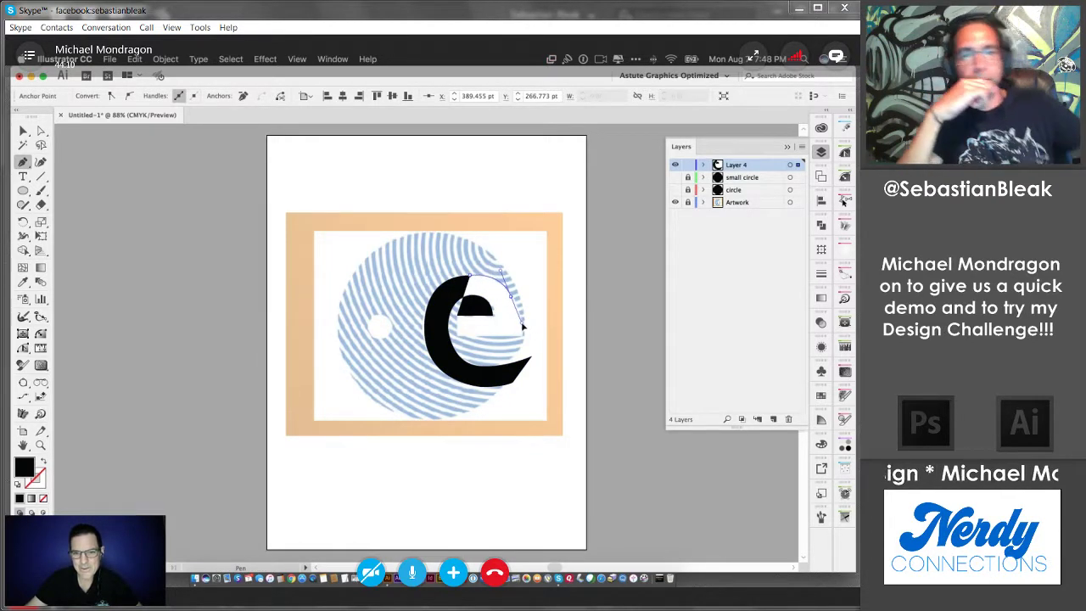
{"action": "left_click_drag", "start_coordinate": [523, 325], "coordinate": [523, 324]}
{"action": "left_click", "coordinate": [511, 296]}
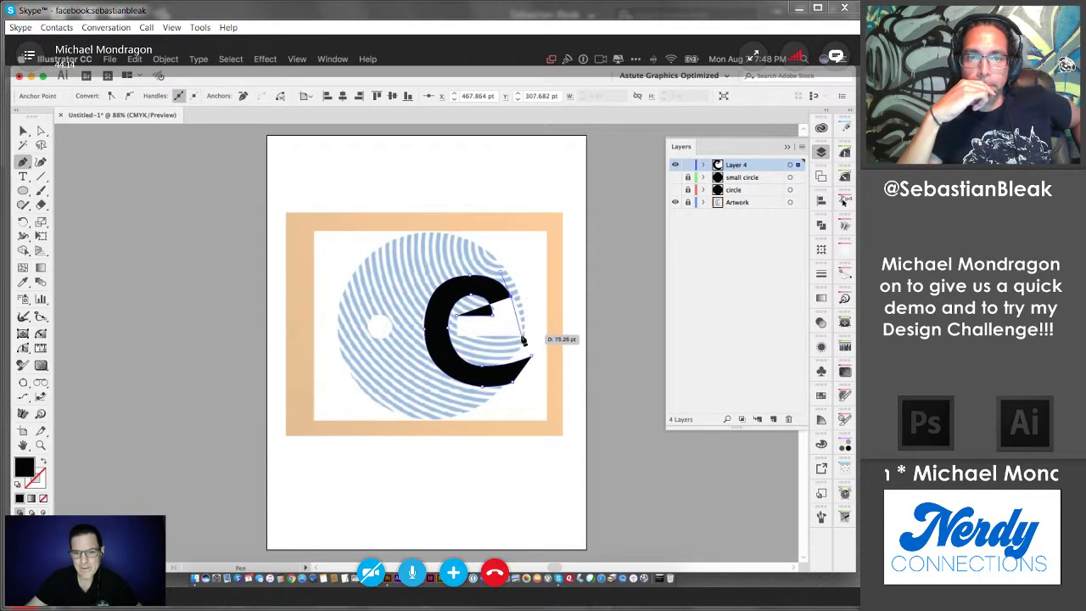
Step: Close the e path down its right edge and along the crossbar's straight underside to the counter's left corner
{"action": "left_click", "coordinate": [524, 340]}
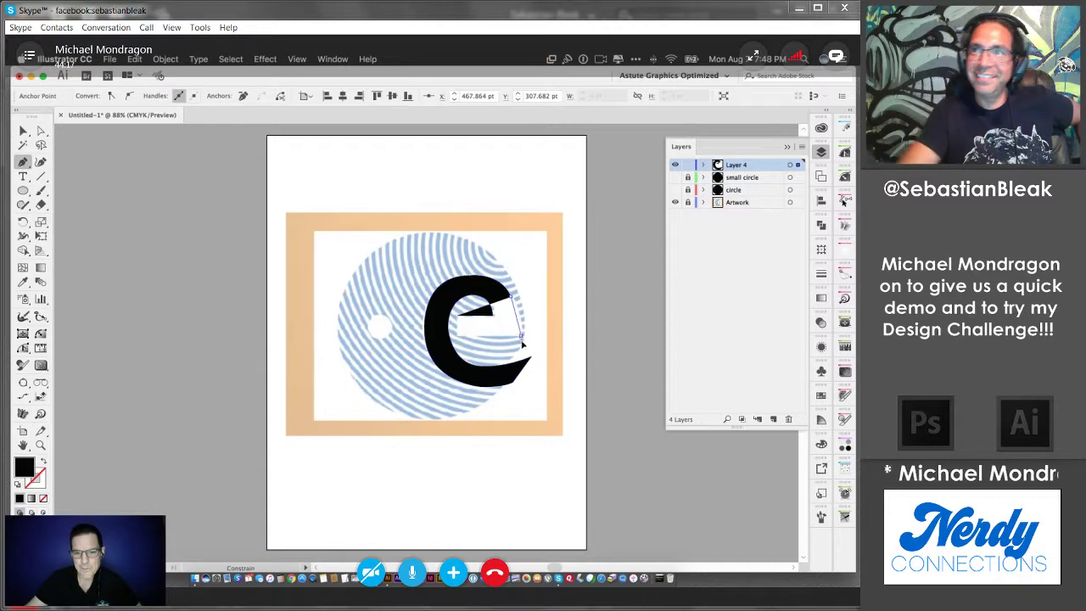
{"action": "left_click_drag", "start_coordinate": [521, 368], "coordinate": [521, 364]}
{"action": "left_click", "coordinate": [521, 335]}
{"action": "left_click", "coordinate": [456, 336], "text": "shift"}
{"action": "left_click", "coordinate": [457, 316]}
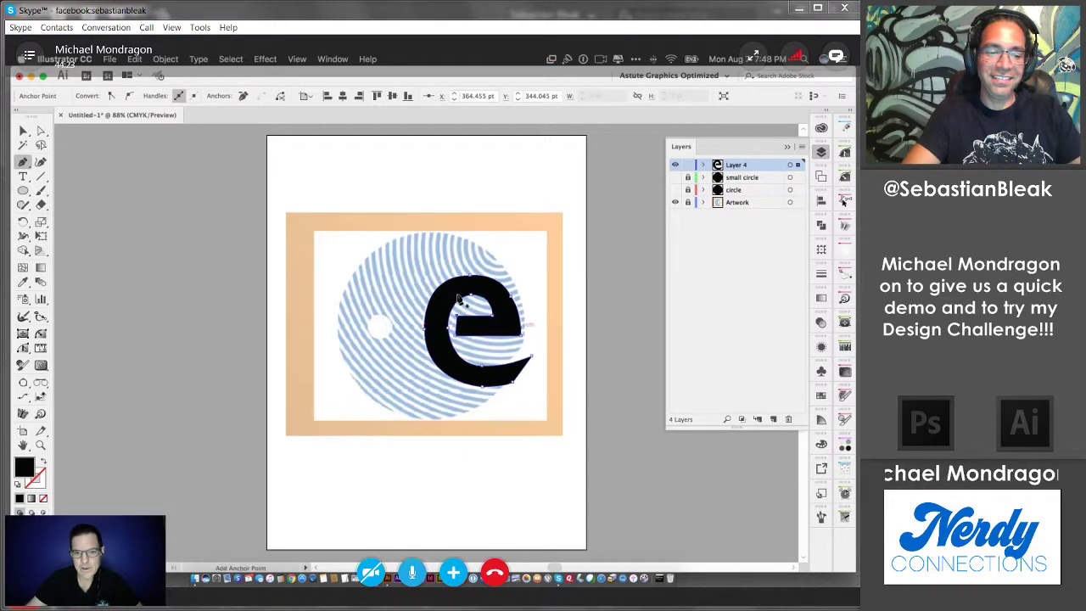
Step: Rename the traced letter's layer e, deselect the shape, then lock and hide the layer
{"action": "double_click", "coordinate": [735, 165]}
{"action": "type", "text": "e"}
{"action": "key", "text": "Return"}
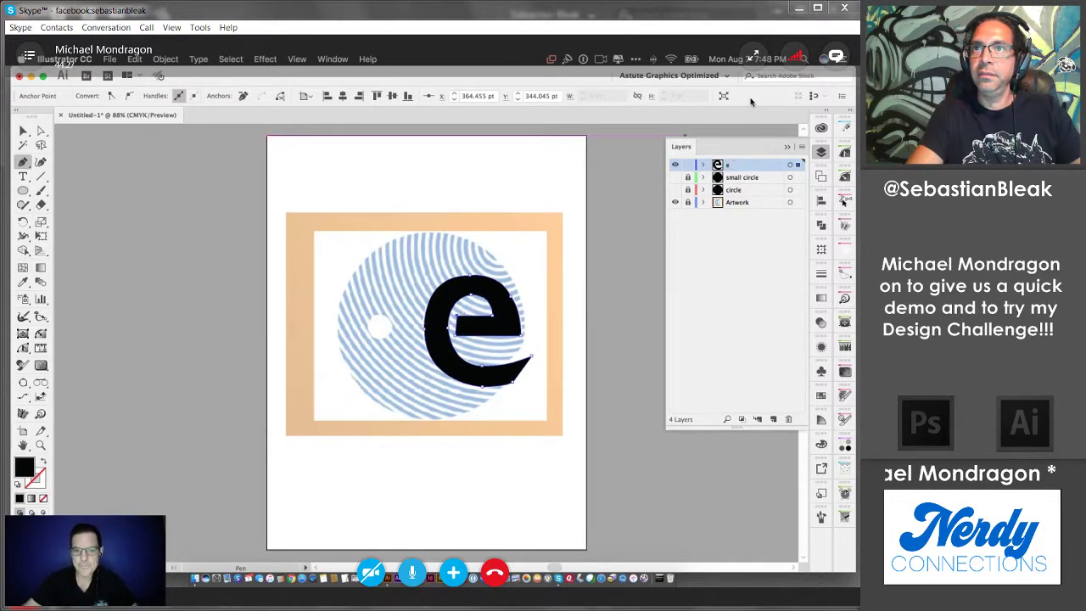
{"action": "key", "text": "v"}
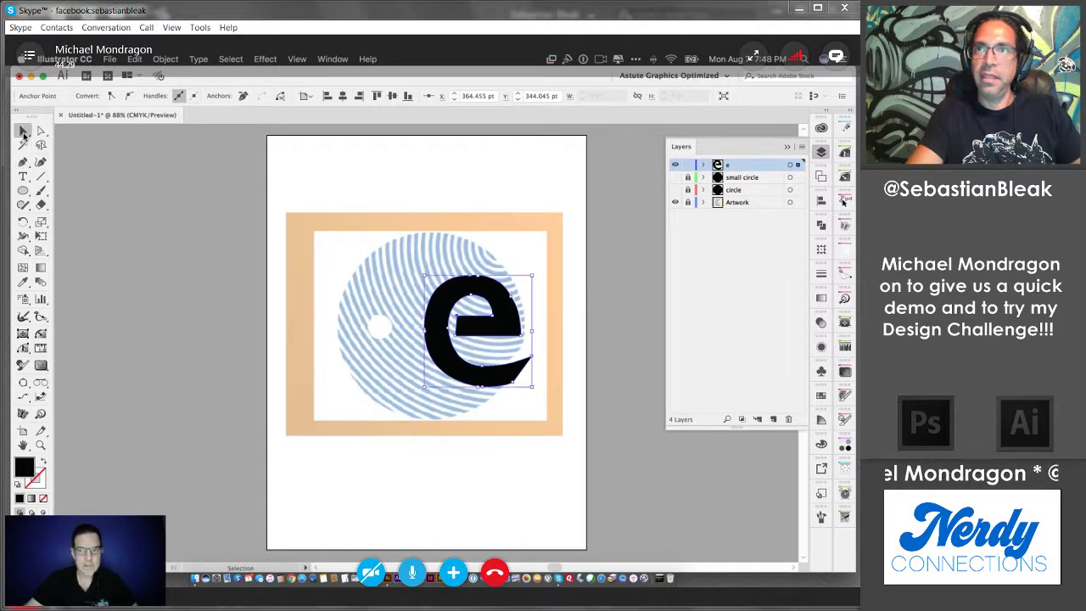
{"action": "key", "text": "super+shift+a"}
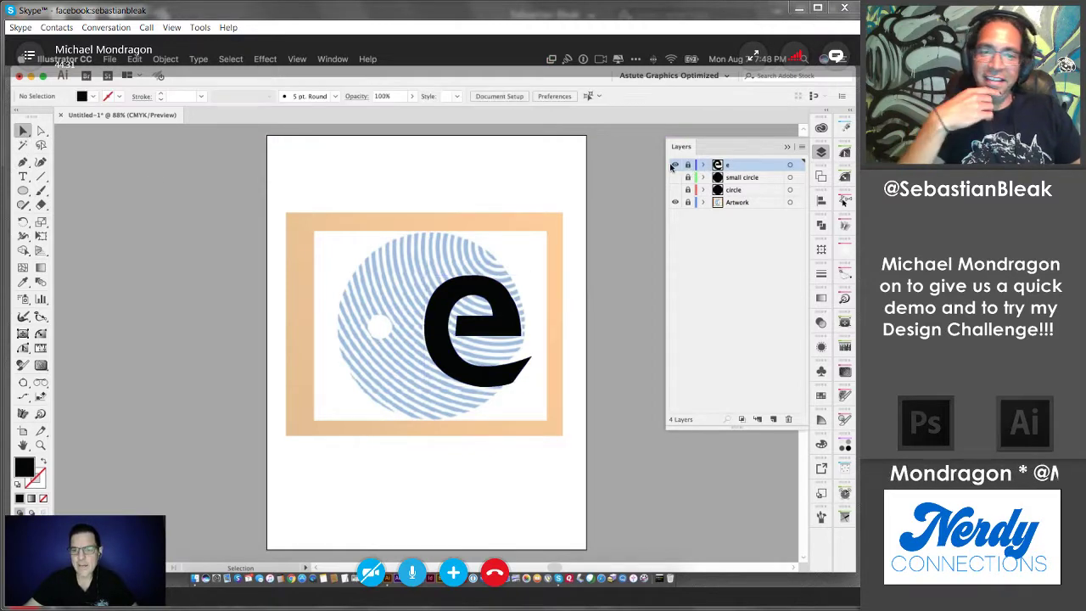
{"action": "left_click", "coordinate": [676, 166]}
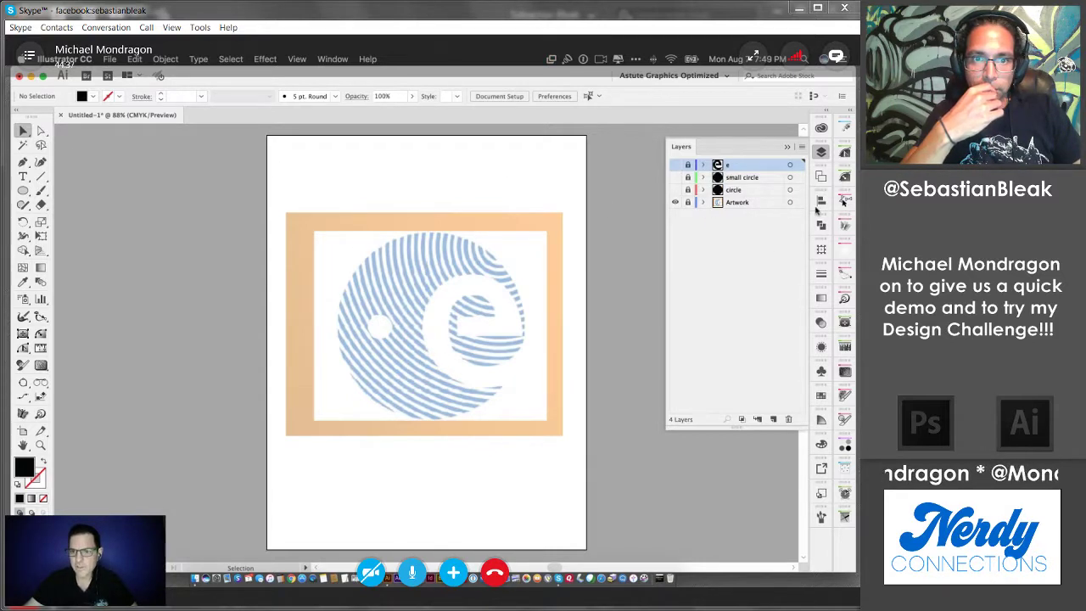
Step: Turn off image dimming for the Artwork layer so the reference logo displays in full colour
{"action": "left_click", "coordinate": [780, 203]}
{"action": "double_click", "coordinate": [780, 205]}
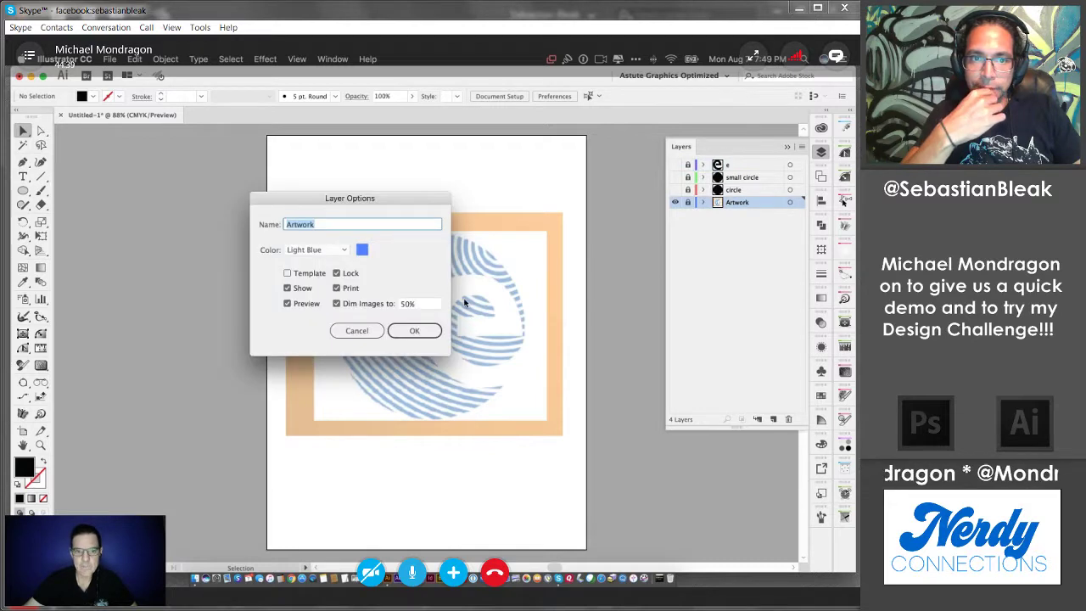
{"action": "left_click", "coordinate": [336, 303]}
{"action": "left_click", "coordinate": [415, 330]}
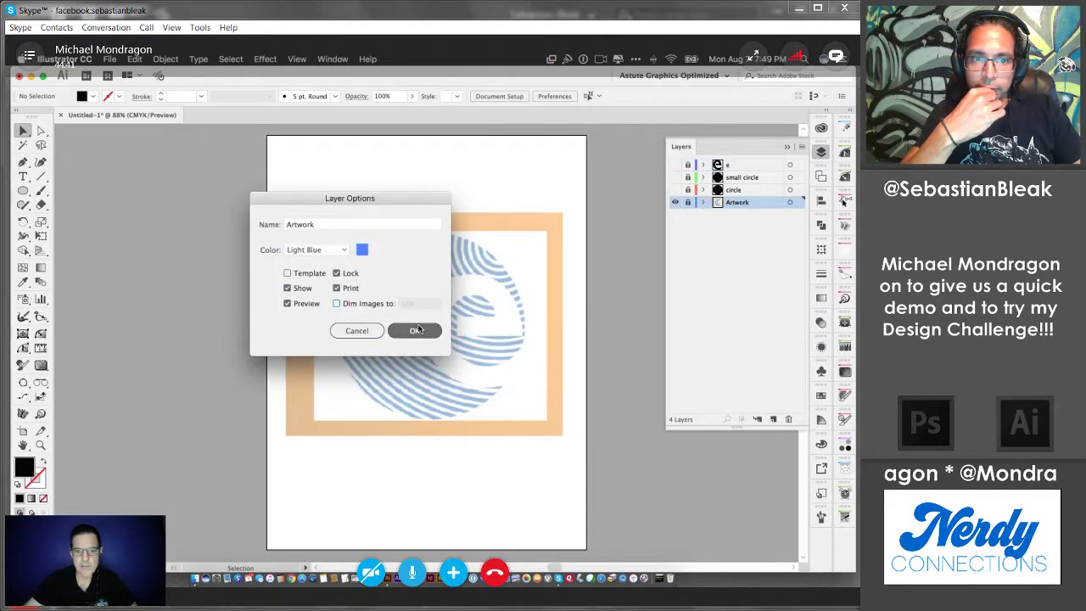
Step: Add a layer named spiral directly above Artwork and sample the blue of the logo's stripes as the fill colour
{"action": "left_click", "coordinate": [23, 282]}
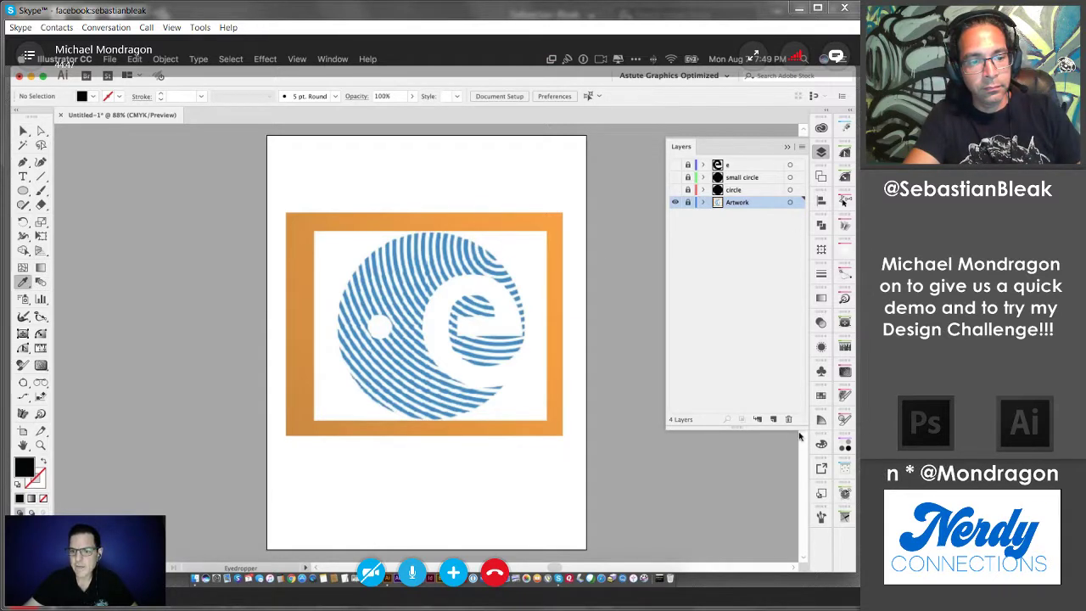
{"action": "left_click", "coordinate": [773, 419]}
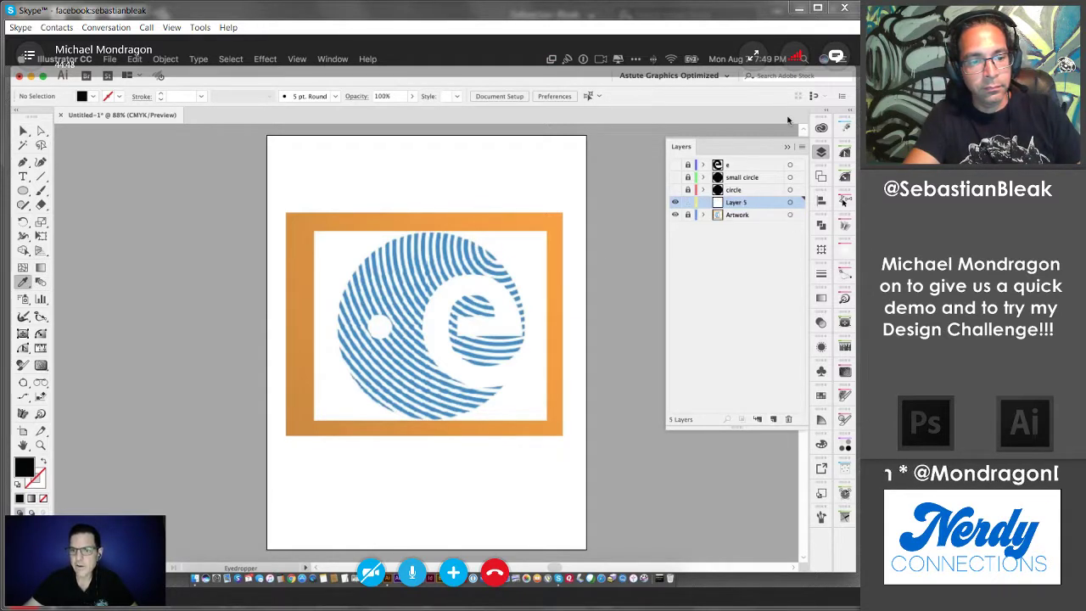
{"action": "double_click", "coordinate": [739, 202]}
{"action": "type", "text": "l"}
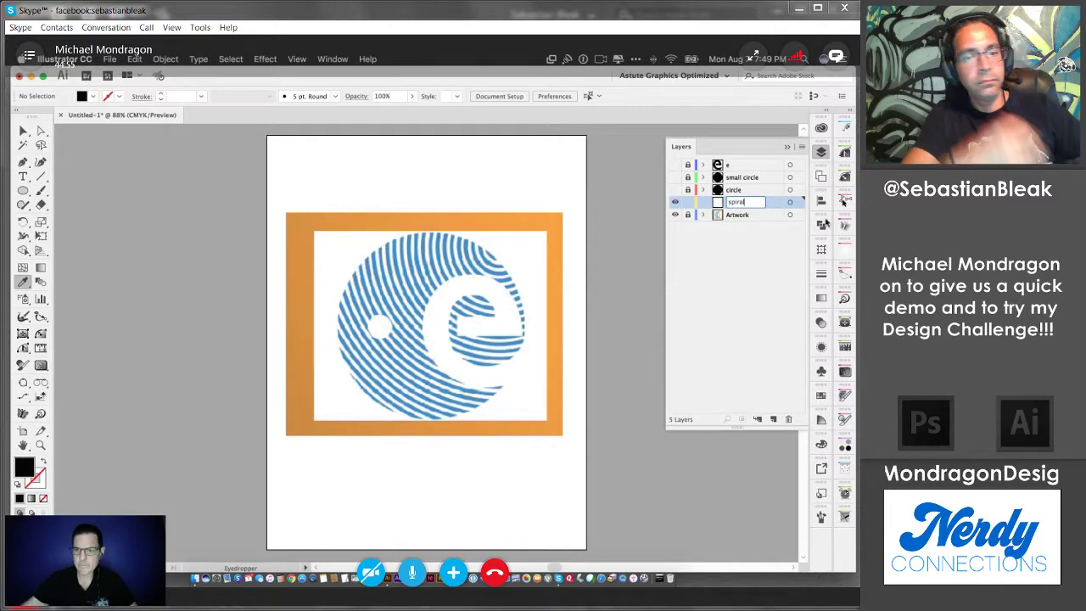
{"action": "type", "text": "piral"}
{"action": "key", "text": "Return"}
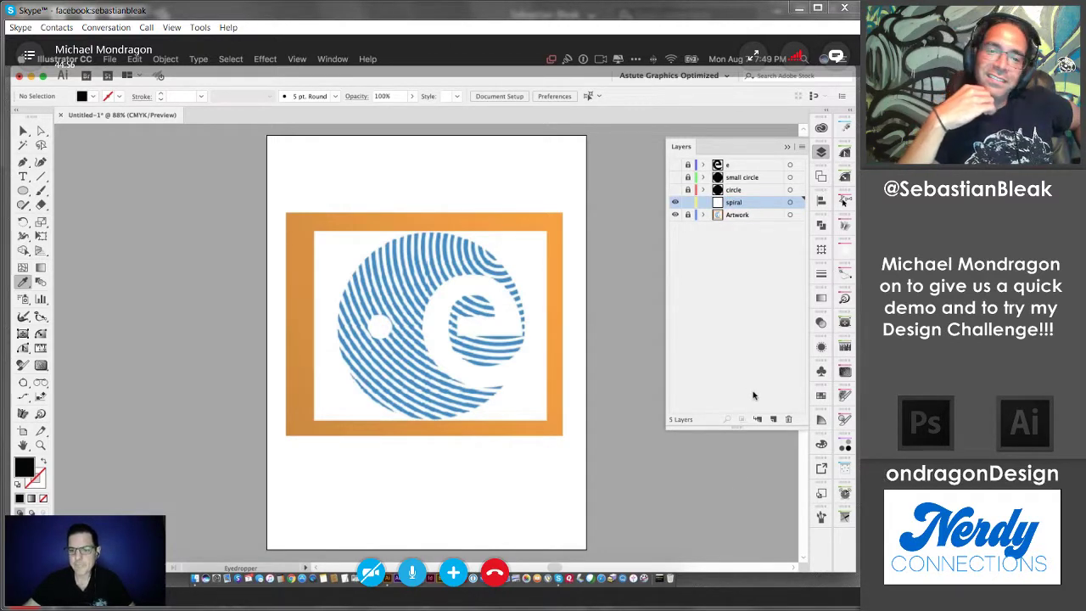
{"action": "left_click", "coordinate": [489, 257]}
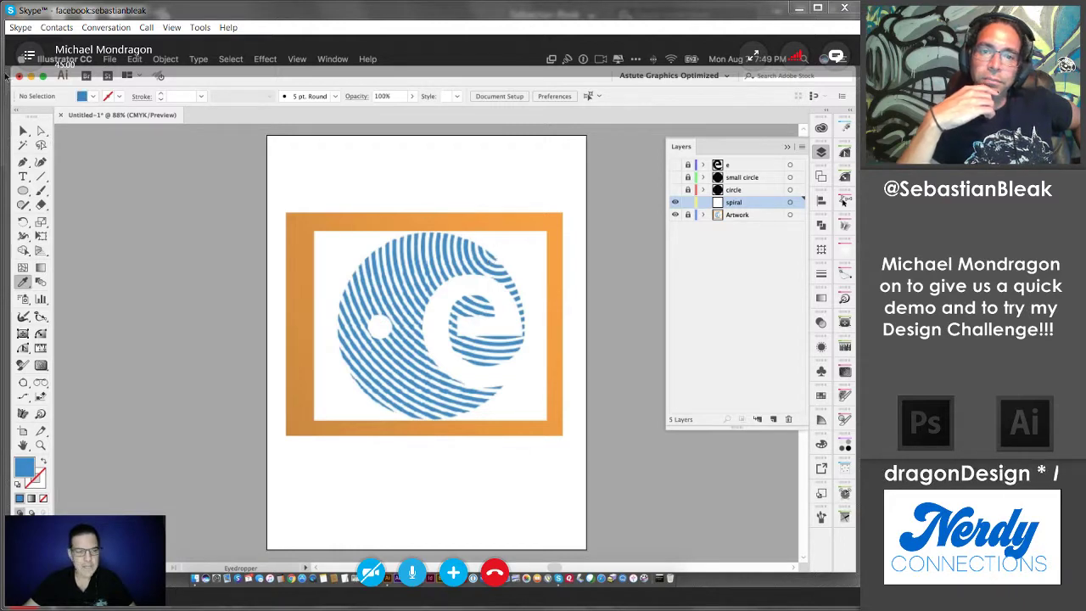
Step: Draw a small circle at the centre of the stripes' arcs, near the logo's upper right, with no fill and a 3 pt blue stroke
{"action": "left_click_drag", "start_coordinate": [22, 191], "coordinate": [123, 220]}
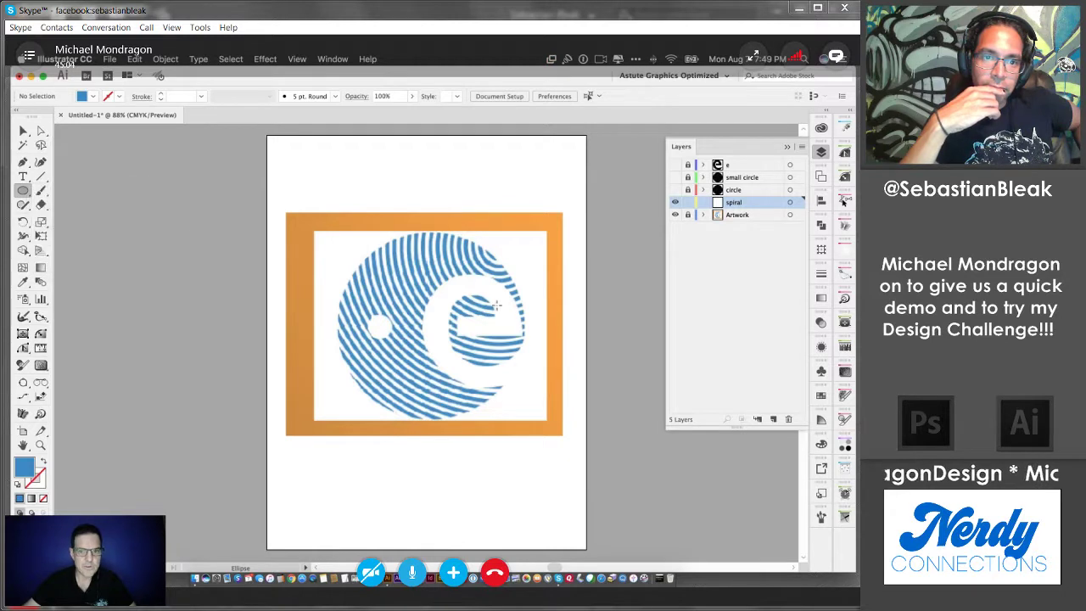
{"action": "left_click_drag", "start_coordinate": [499, 246], "coordinate": [504, 252]}
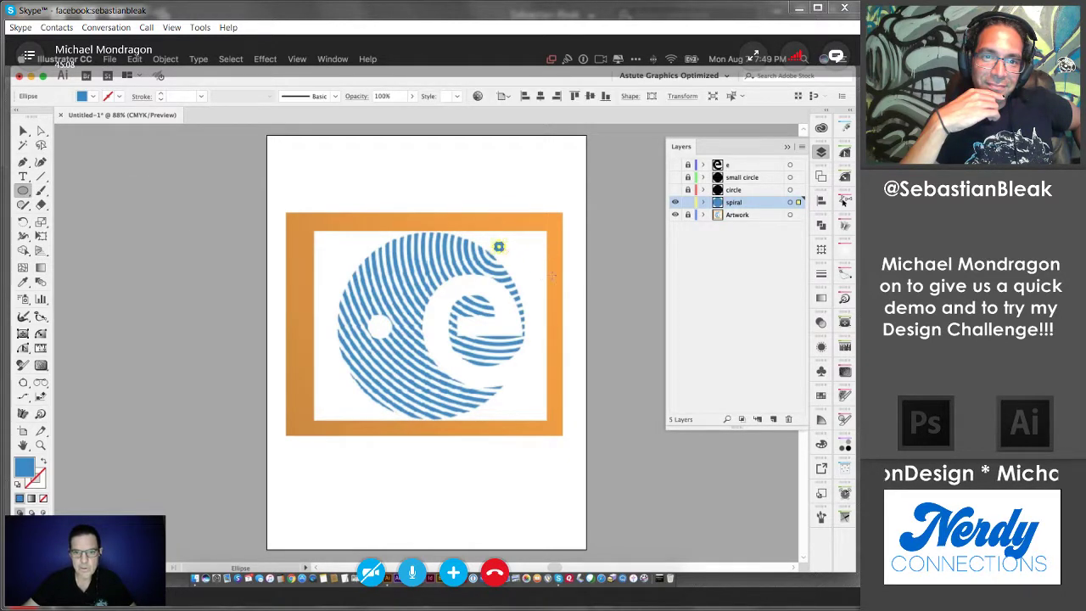
{"action": "left_click", "coordinate": [44, 462]}
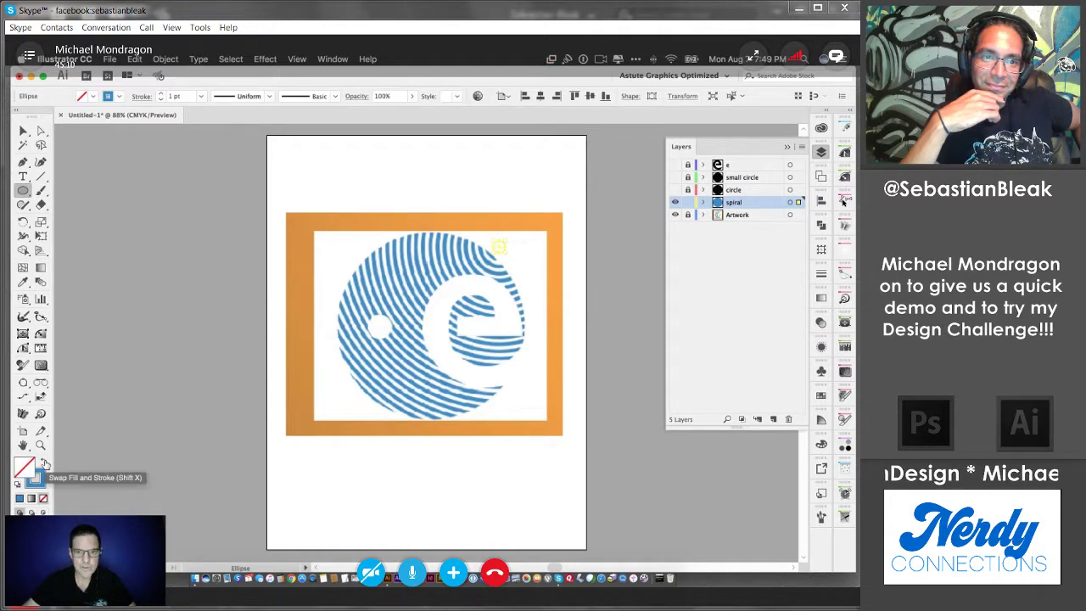
{"action": "left_click", "coordinate": [162, 95]}
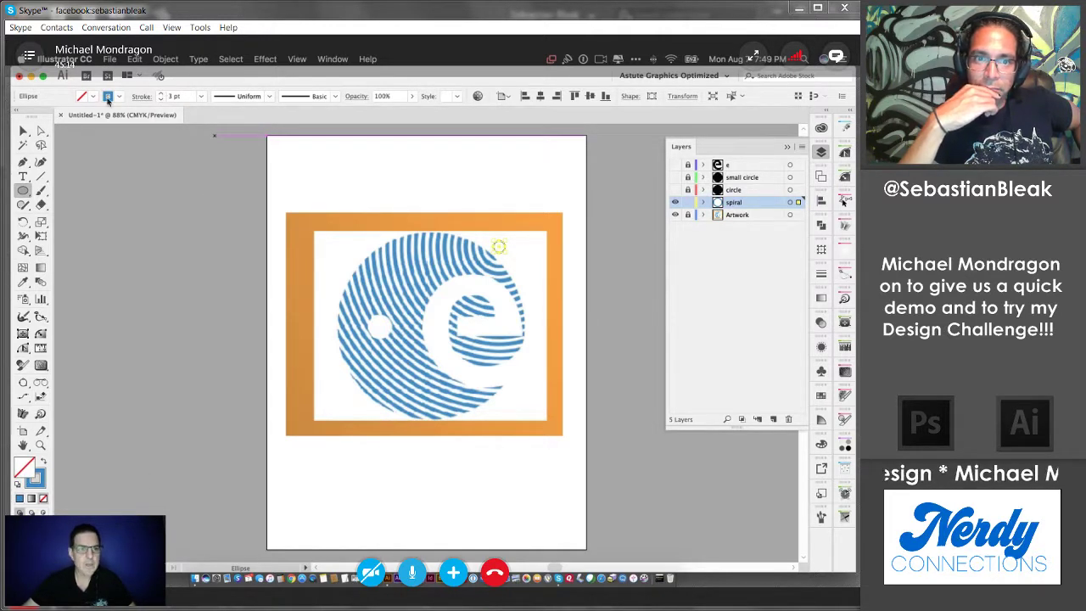
{"action": "left_click", "coordinate": [23, 131]}
{"action": "left_click", "coordinate": [348, 193]}
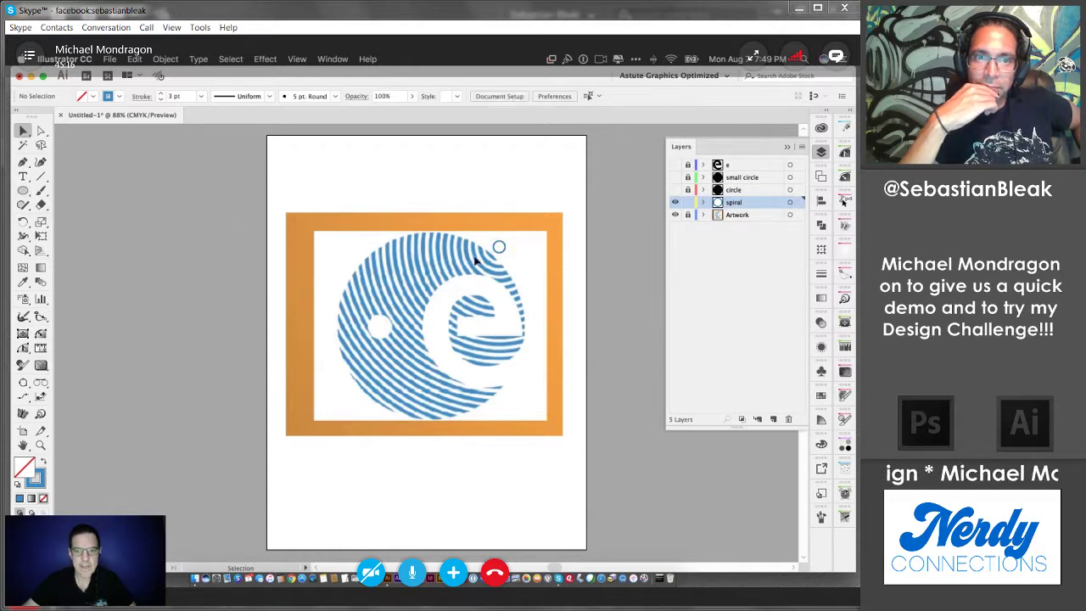
Step: Make a concentric copy of the small circle, enlarged from its centre until it extends past the striped logo's lower left edge
{"action": "left_click", "coordinate": [505, 248]}
{"action": "key", "text": "a"}
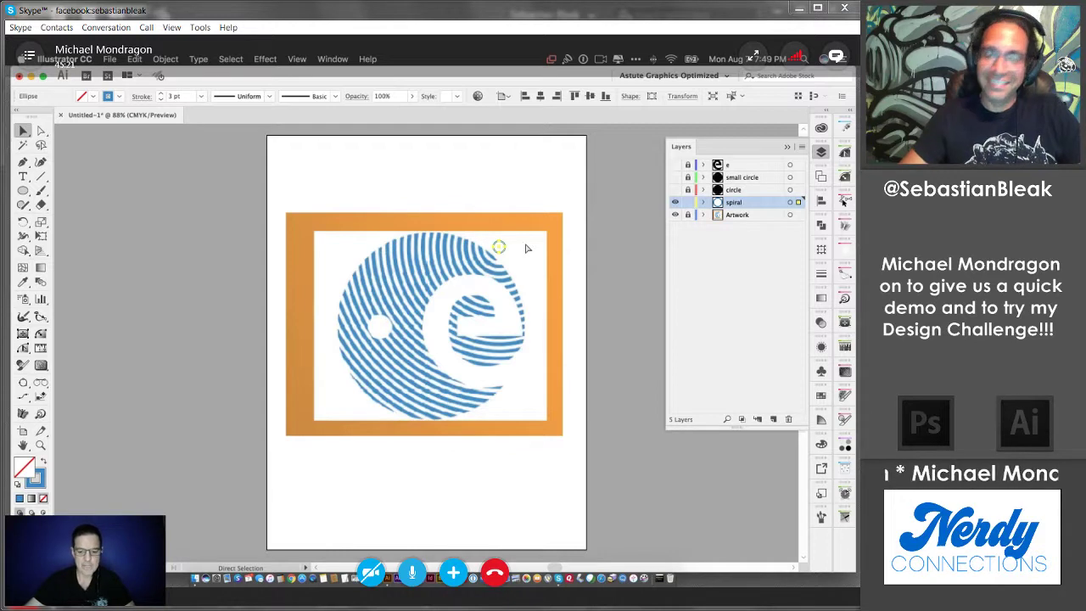
{"action": "key", "text": "v"}
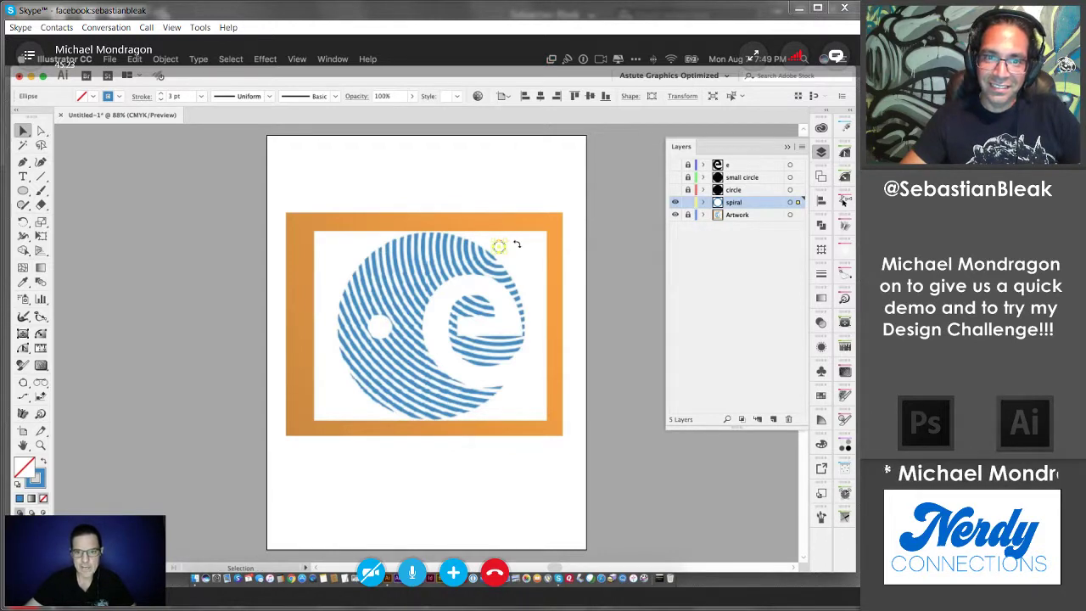
{"action": "left_click_drag", "start_coordinate": [506, 243], "coordinate": [675, 126]}
{"action": "key", "text": "space"}
{"action": "left_click_drag", "start_coordinate": [518, 413], "coordinate": [464, 239]}
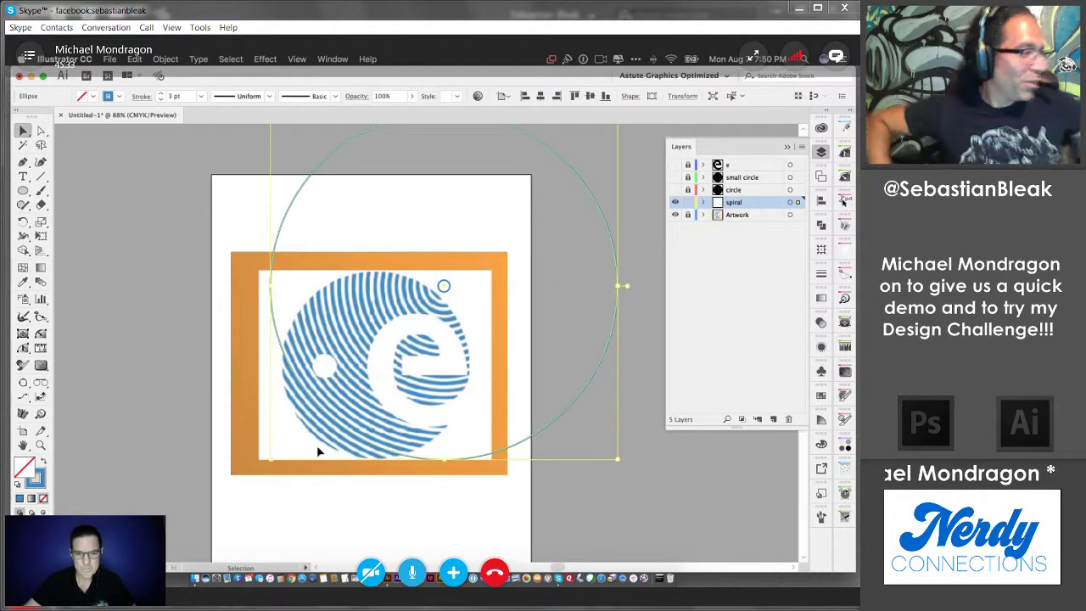
{"action": "left_click_drag", "start_coordinate": [271, 463], "coordinate": [246, 510]}
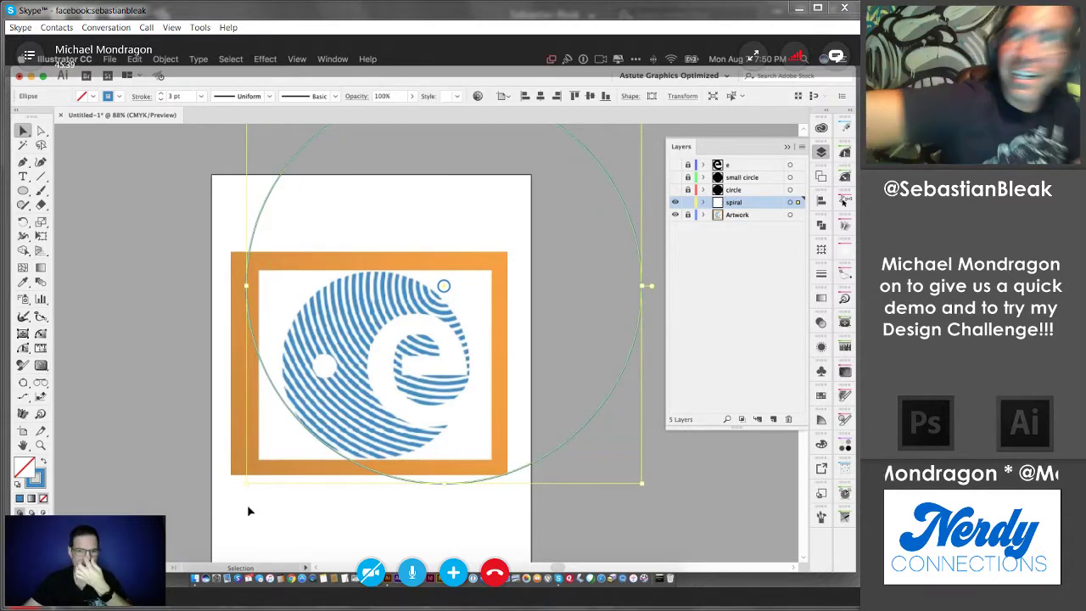
{"action": "left_click", "coordinate": [105, 226]}
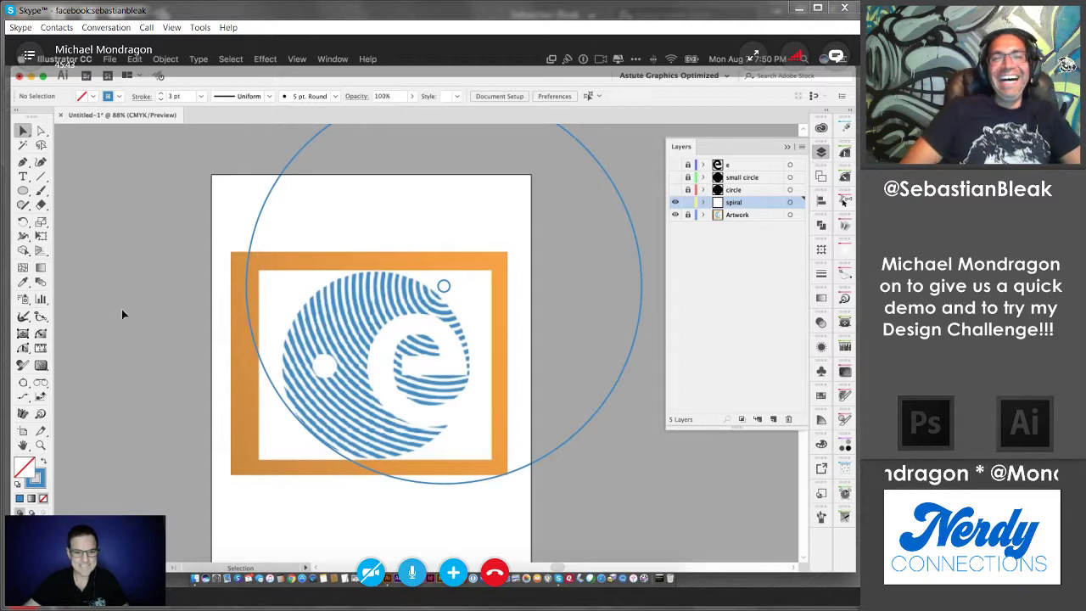
{"action": "left_click", "coordinate": [320, 447]}
{"action": "left_click_drag", "start_coordinate": [243, 484], "coordinate": [241, 482]}
{"action": "left_click", "coordinate": [266, 478]}
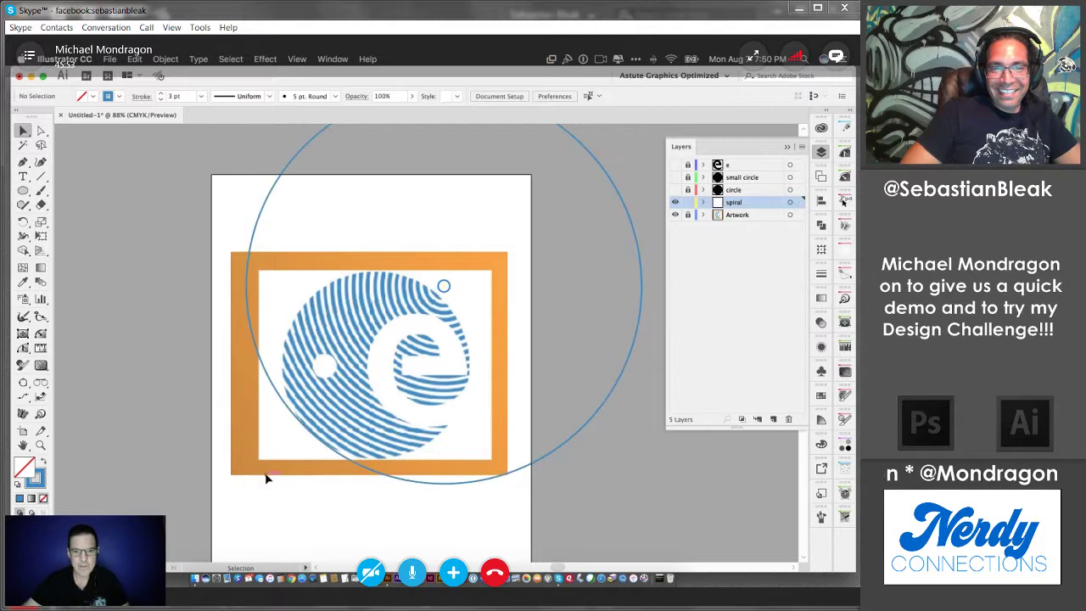
{"action": "left_click", "coordinate": [446, 285]}
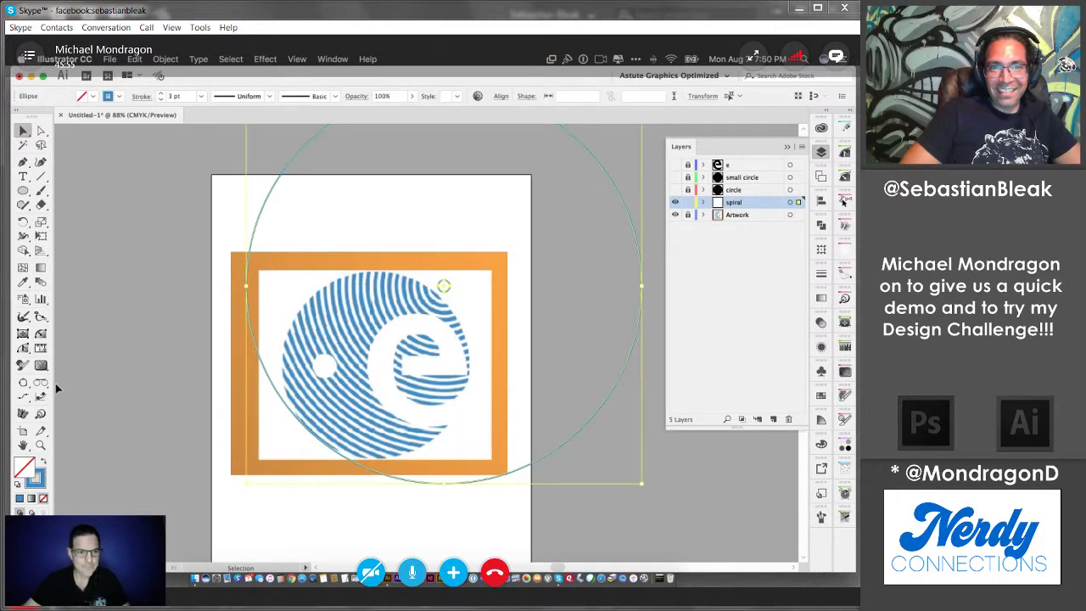
{"action": "left_click", "coordinate": [25, 353]}
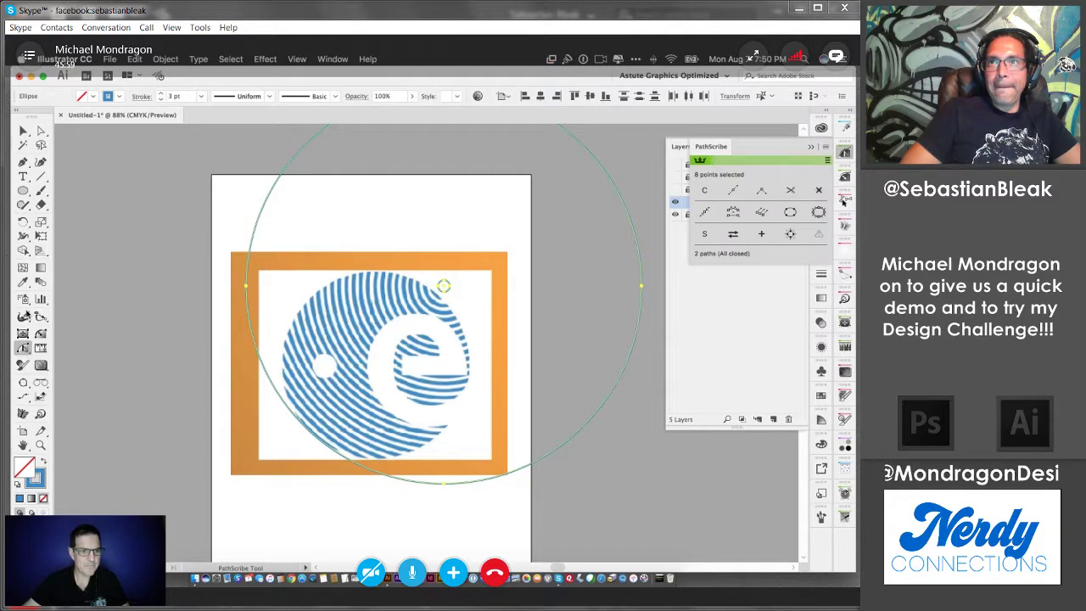
{"action": "left_click", "coordinate": [24, 251]}
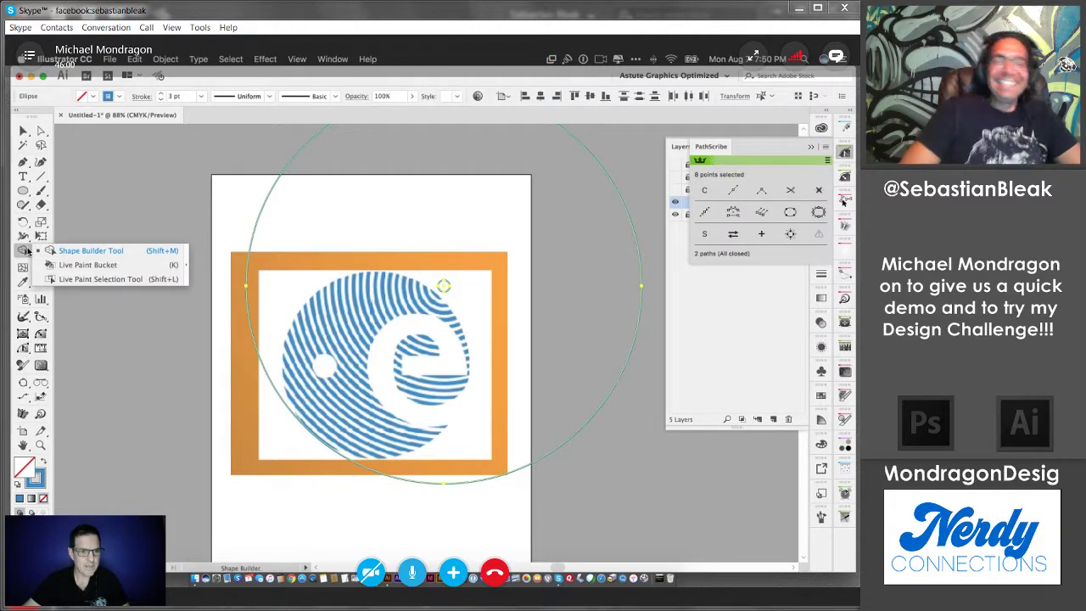
{"action": "left_click", "coordinate": [26, 239]}
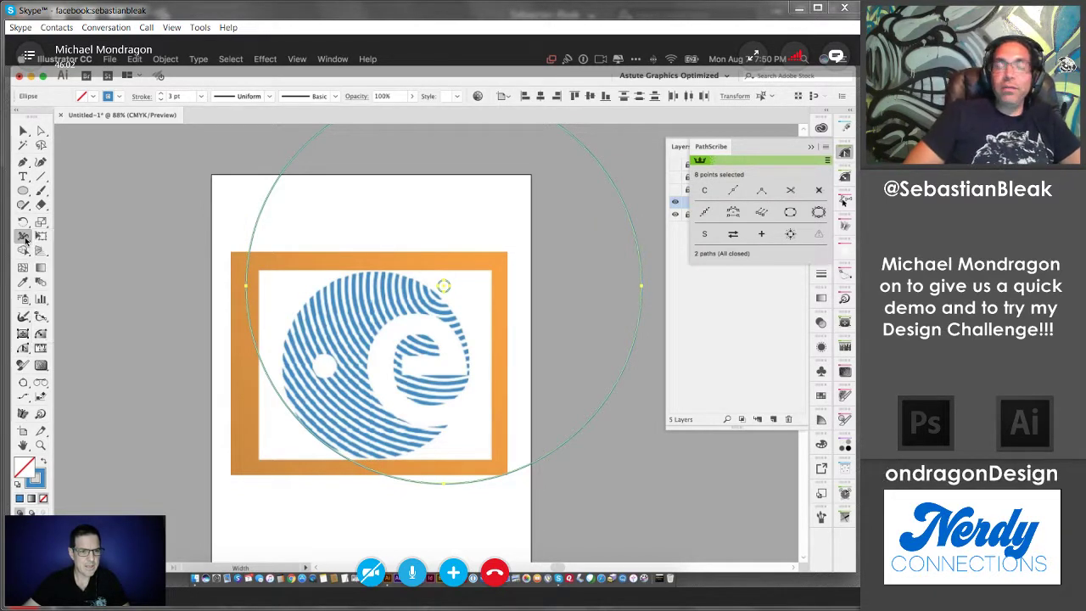
{"action": "left_click", "coordinate": [24, 207]}
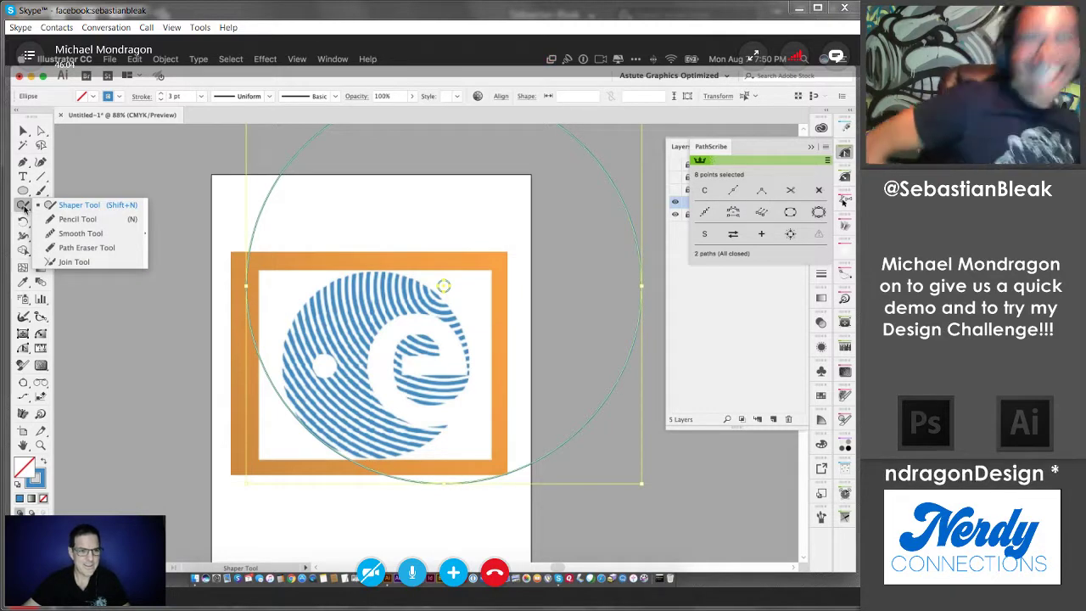
{"action": "left_click", "coordinate": [27, 223]}
{"action": "left_click", "coordinate": [27, 222]}
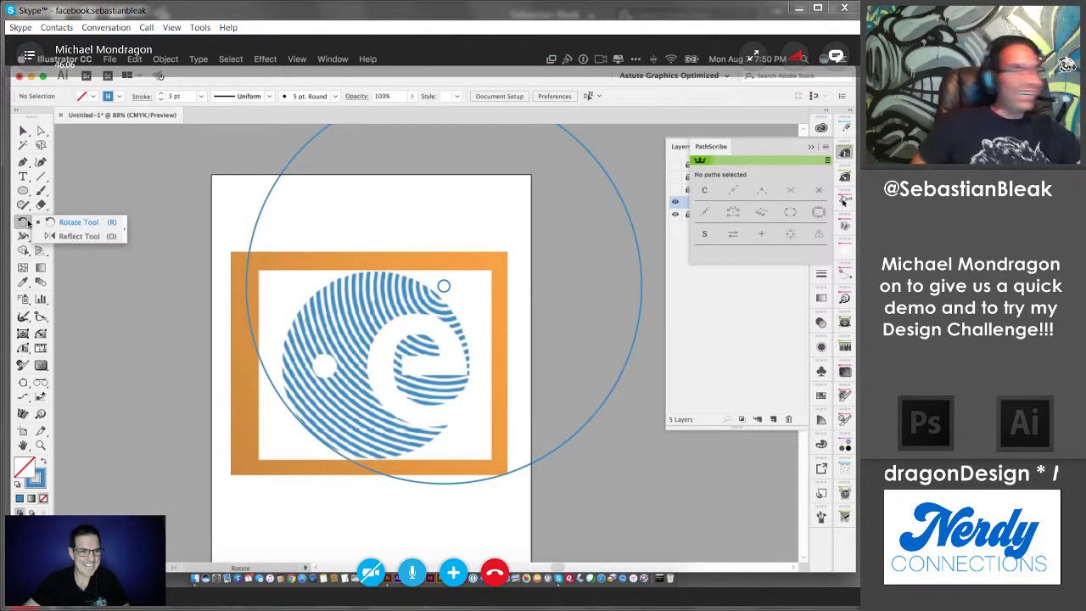
{"action": "key", "text": "ctrl+shift+a"}
{"action": "left_click", "coordinate": [42, 284]}
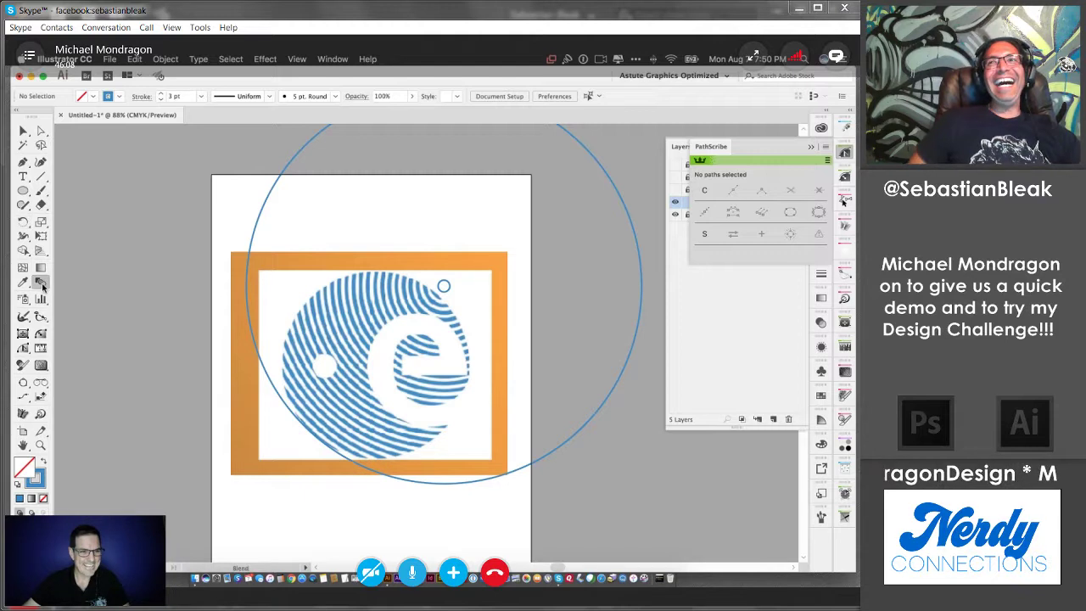
{"action": "left_click", "coordinate": [23, 146]}
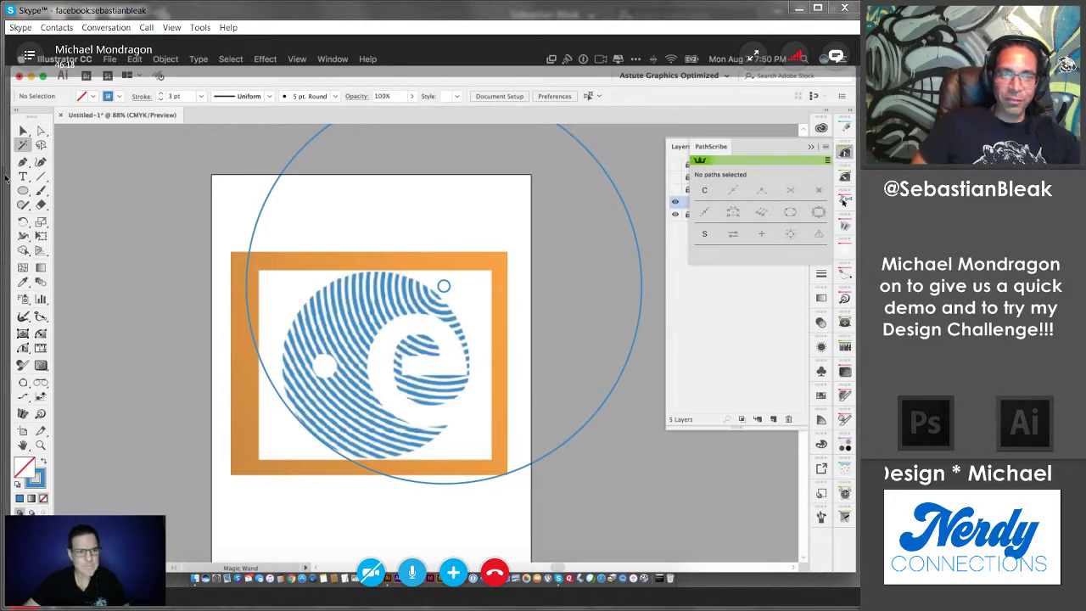
Step: Select the small and large concentric circles and blend them together with the Blend tool
{"action": "left_click", "coordinate": [23, 130]}
{"action": "left_click_drag", "start_coordinate": [217, 244], "coordinate": [487, 382]}
{"action": "left_click", "coordinate": [41, 282]}
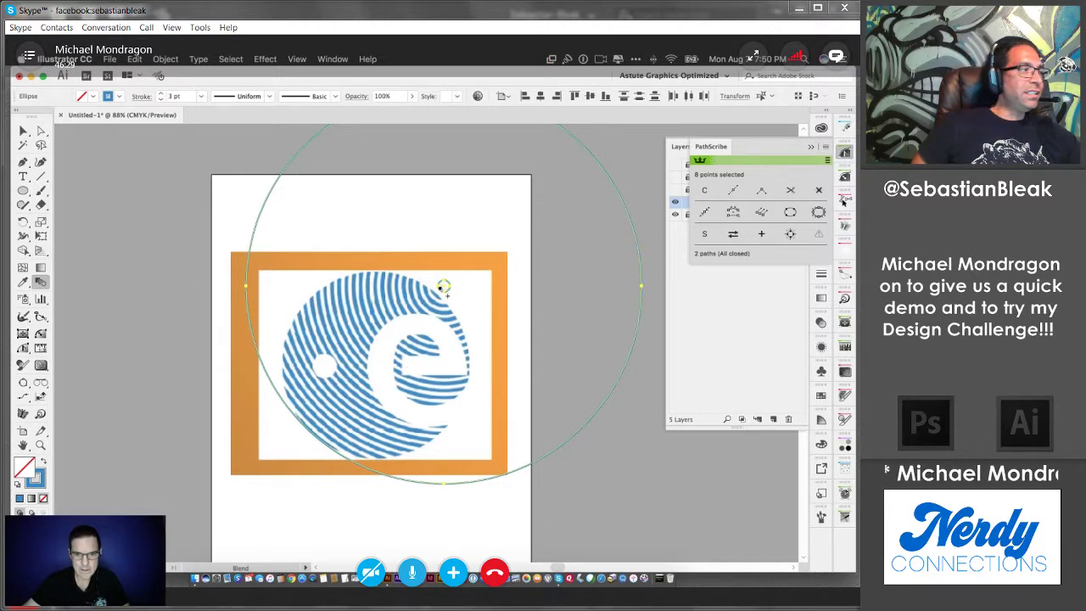
{"action": "left_click", "coordinate": [443, 286]}
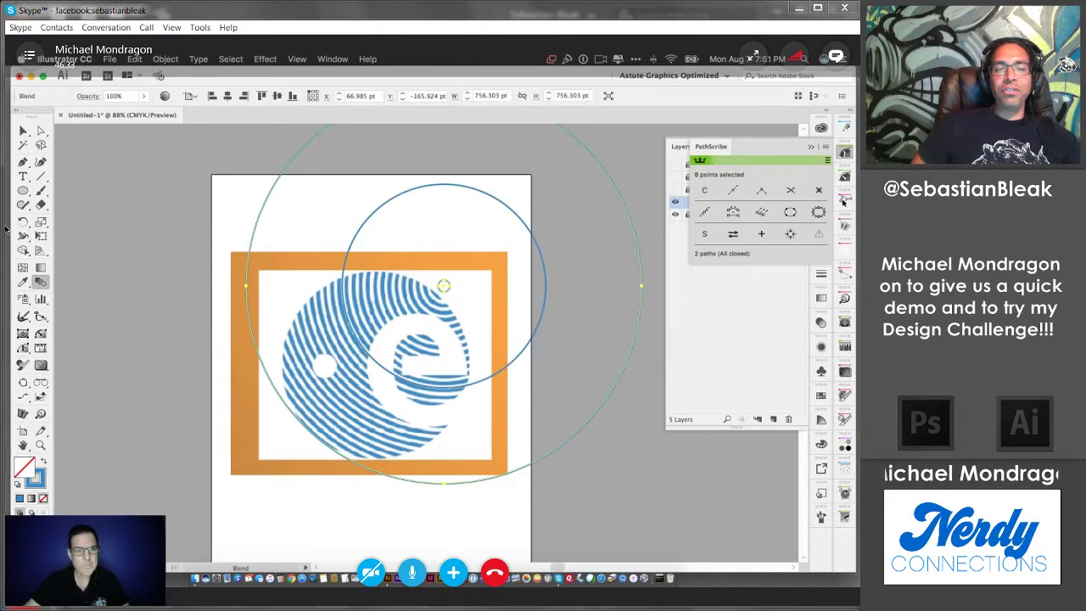
Step: Change the circle blend's spacing to Specified Steps with 60 steps, with the preview turned on
{"action": "double_click", "coordinate": [39, 284]}
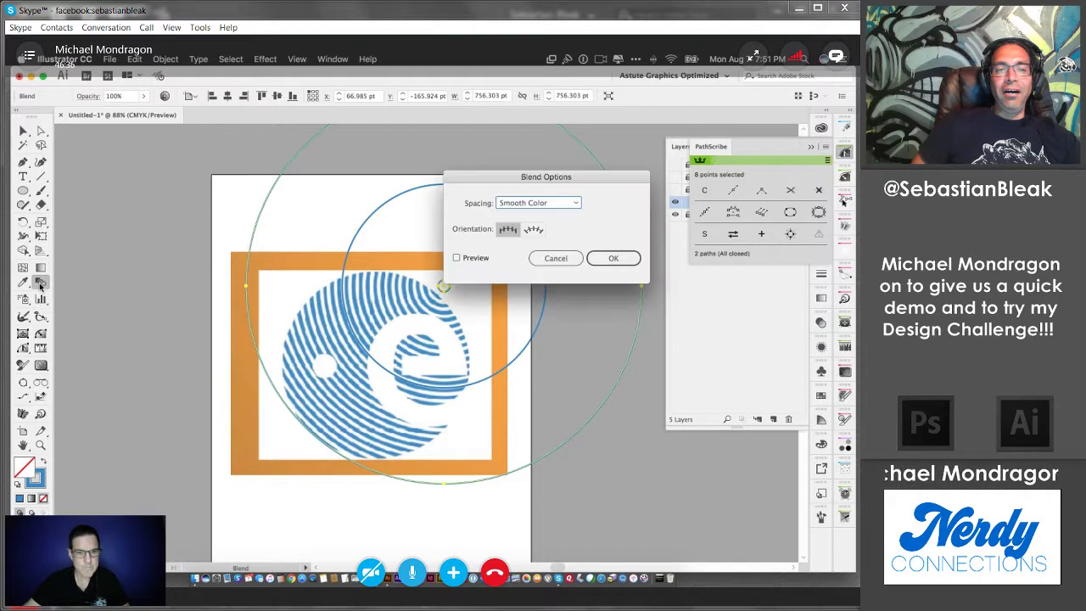
{"action": "left_click", "coordinate": [535, 209]}
{"action": "left_click", "coordinate": [553, 229]}
{"action": "left_click", "coordinate": [471, 259]}
{"action": "left_click", "coordinate": [625, 206]}
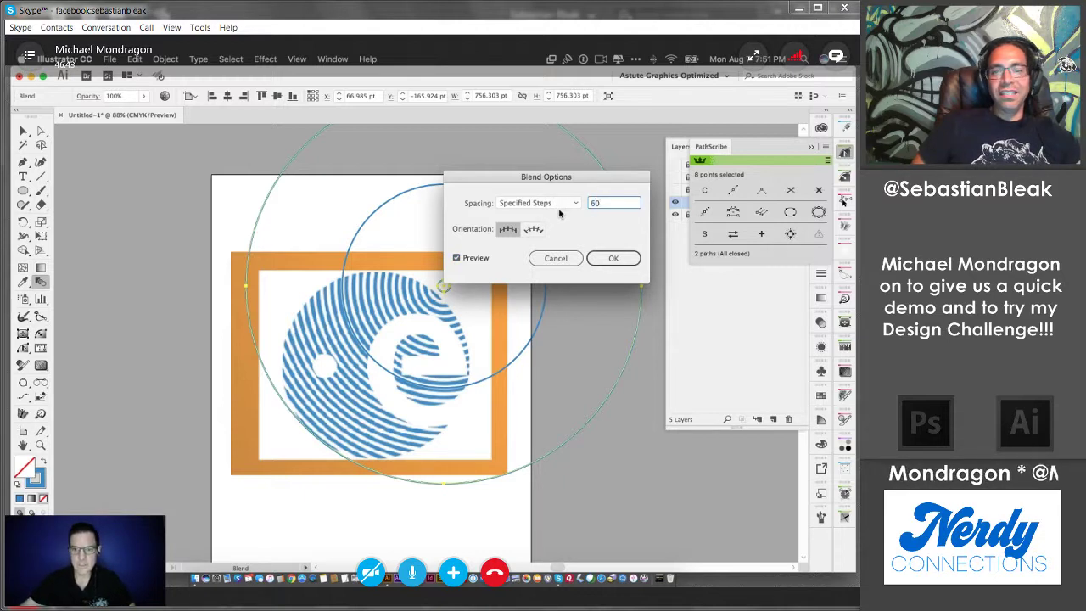
{"action": "left_click", "coordinate": [611, 260]}
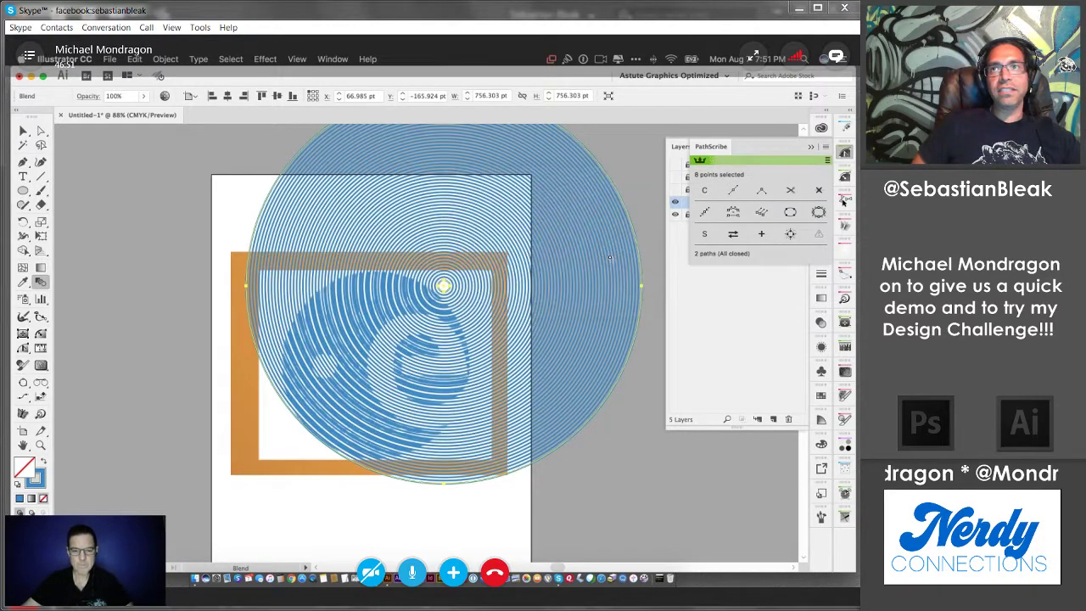
Step: Lower the circle blend's Specified Steps to 28
{"action": "double_click", "coordinate": [40, 283]}
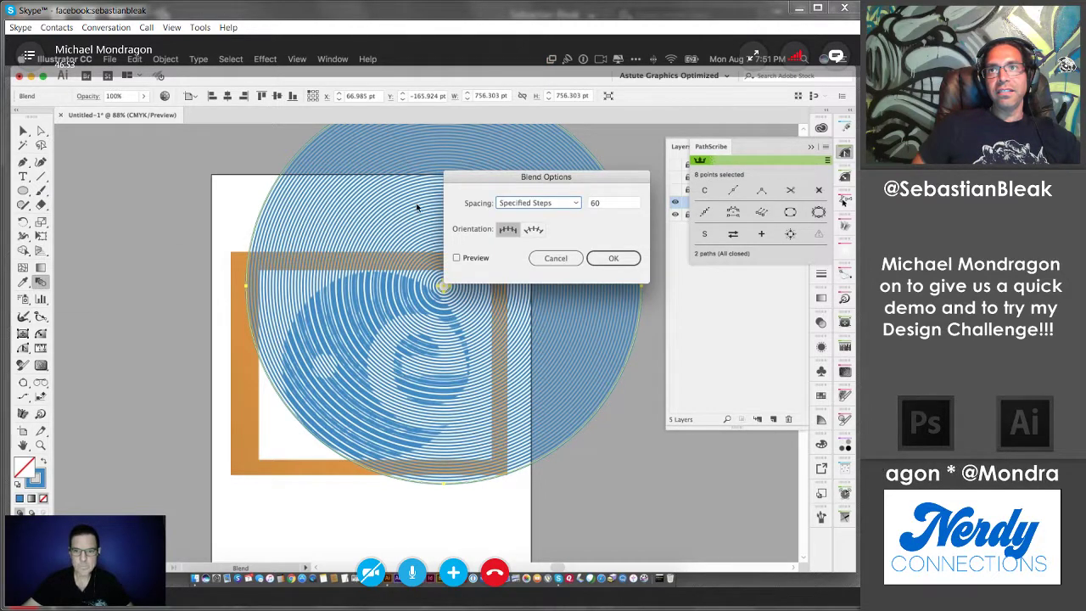
{"action": "key", "text": "Tab"}
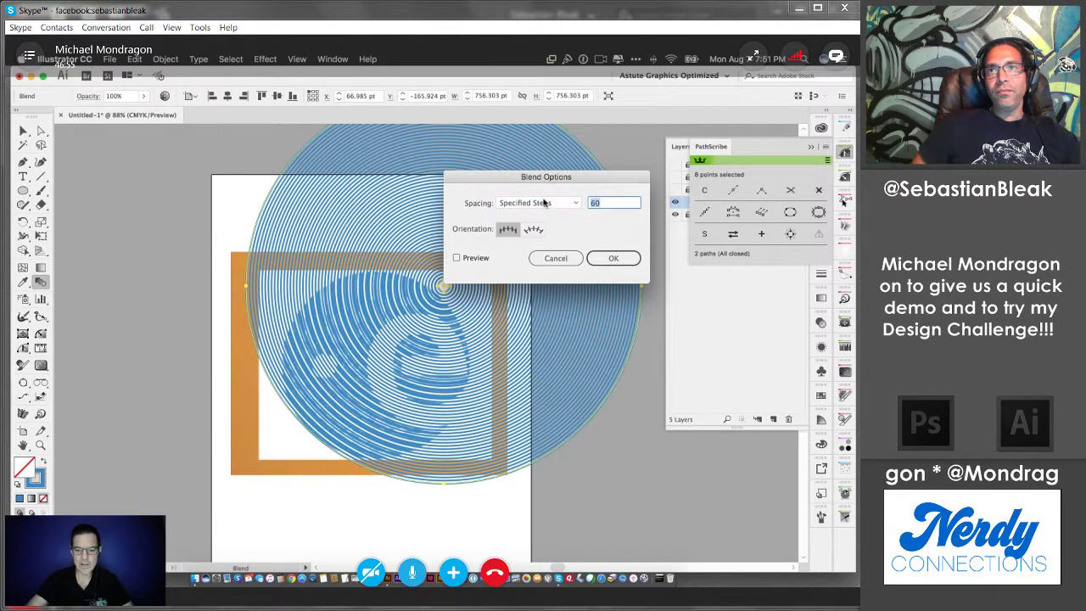
{"action": "left_click", "coordinate": [612, 258]}
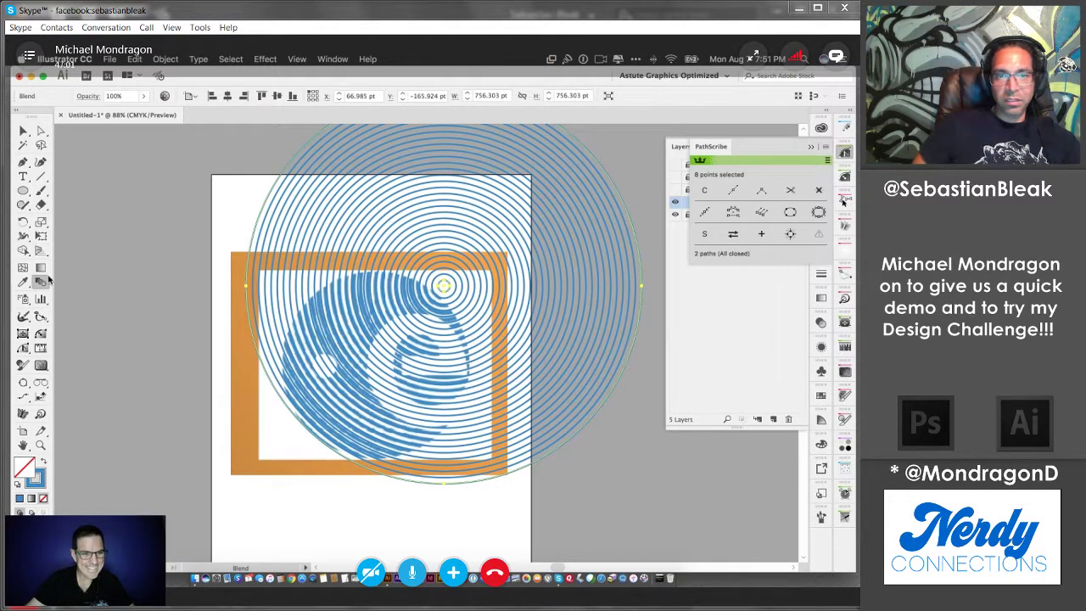
{"action": "double_click", "coordinate": [44, 282]}
{"action": "key", "text": "Tab"}
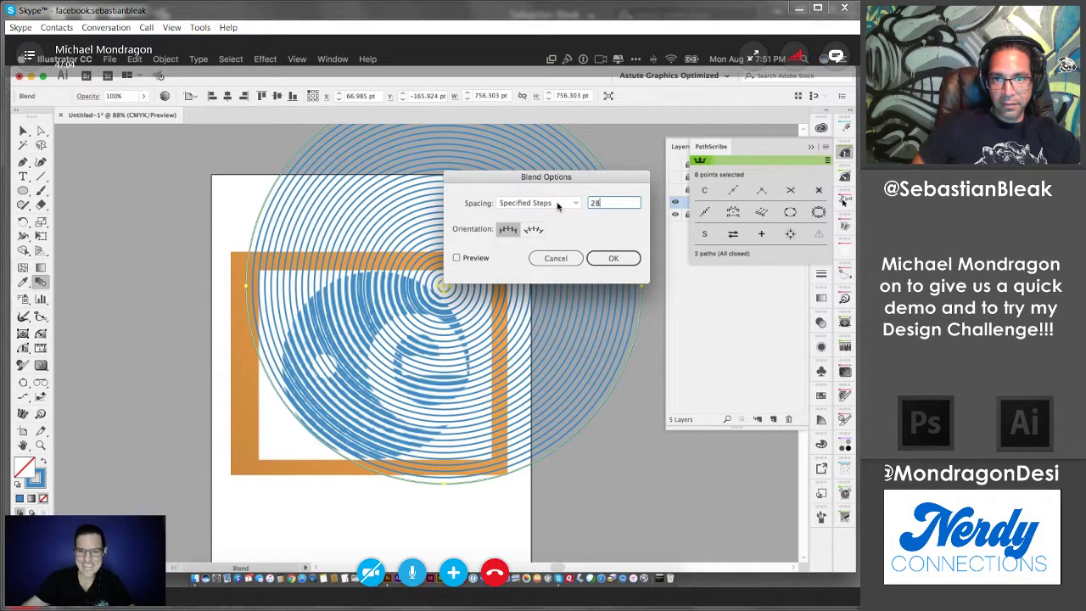
{"action": "left_click", "coordinate": [613, 259]}
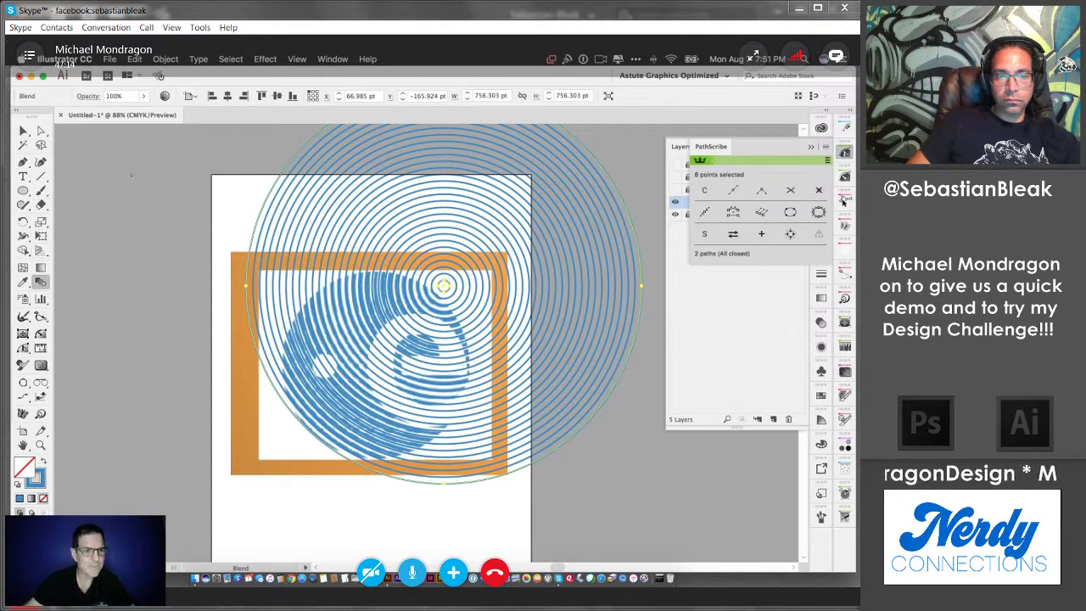
Step: Set the stroke weight of the blended concentric rings to 4 pt
{"action": "left_click", "coordinate": [22, 131]}
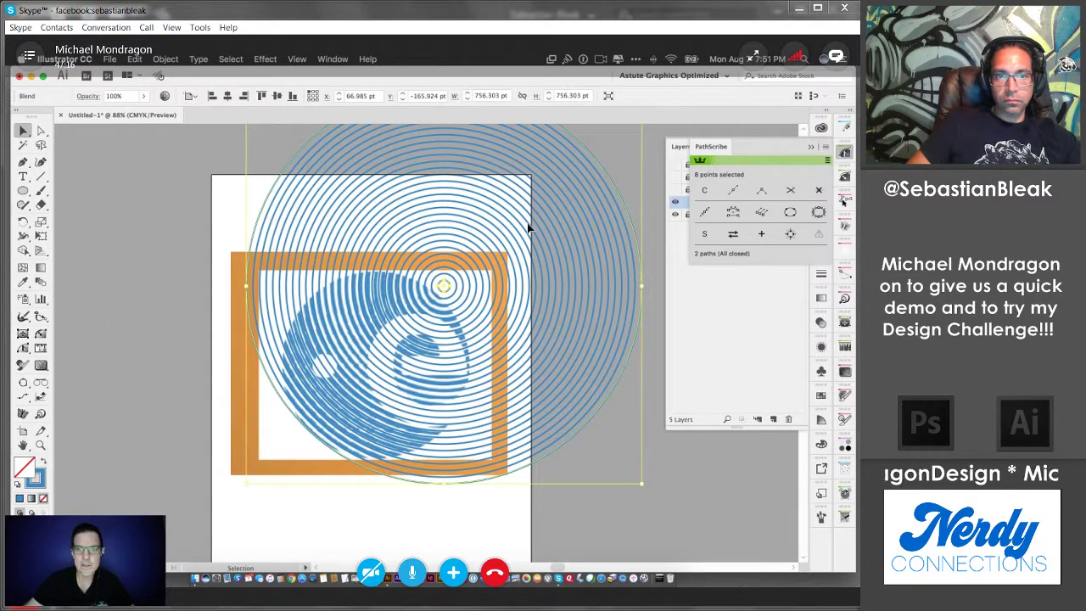
{"action": "left_click", "coordinate": [347, 58]}
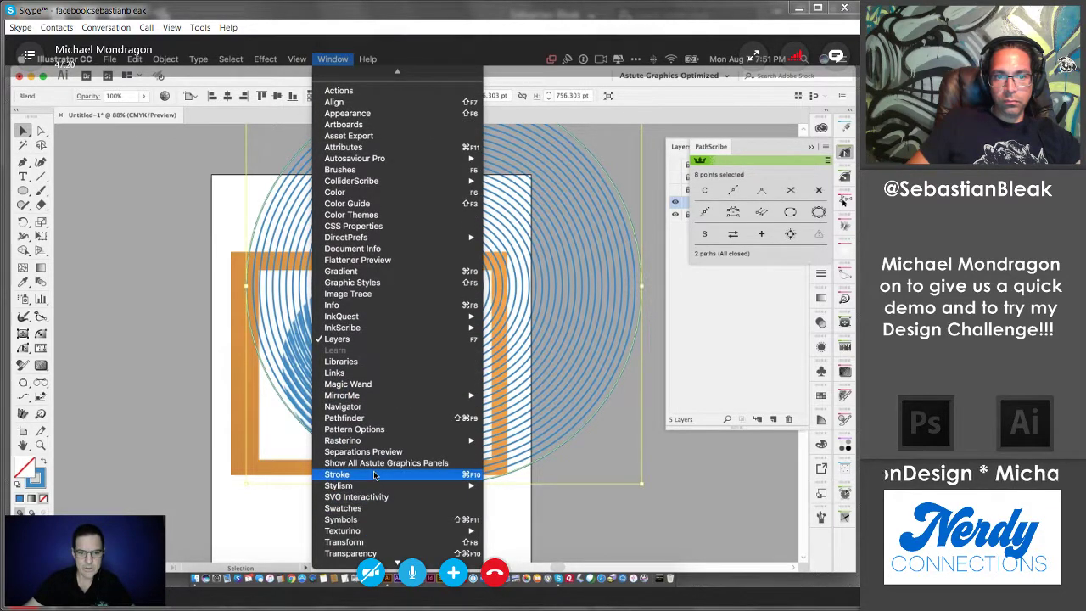
{"action": "left_click", "coordinate": [375, 475]}
{"action": "left_click", "coordinate": [714, 285]}
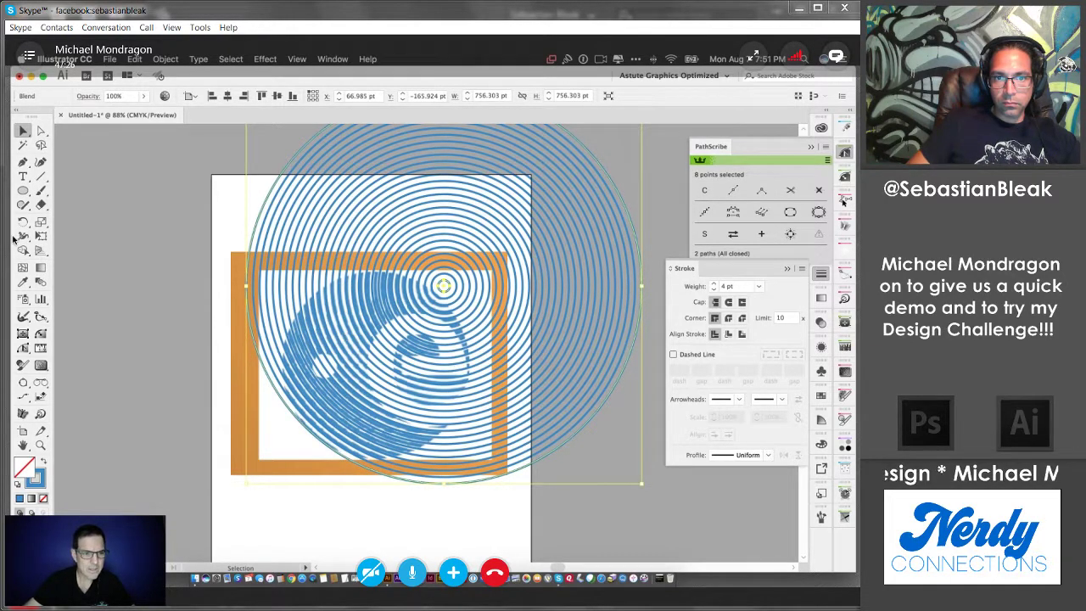
Step: Set the circle blend's Specified Steps to 25, and deselect the rings
{"action": "double_click", "coordinate": [41, 282]}
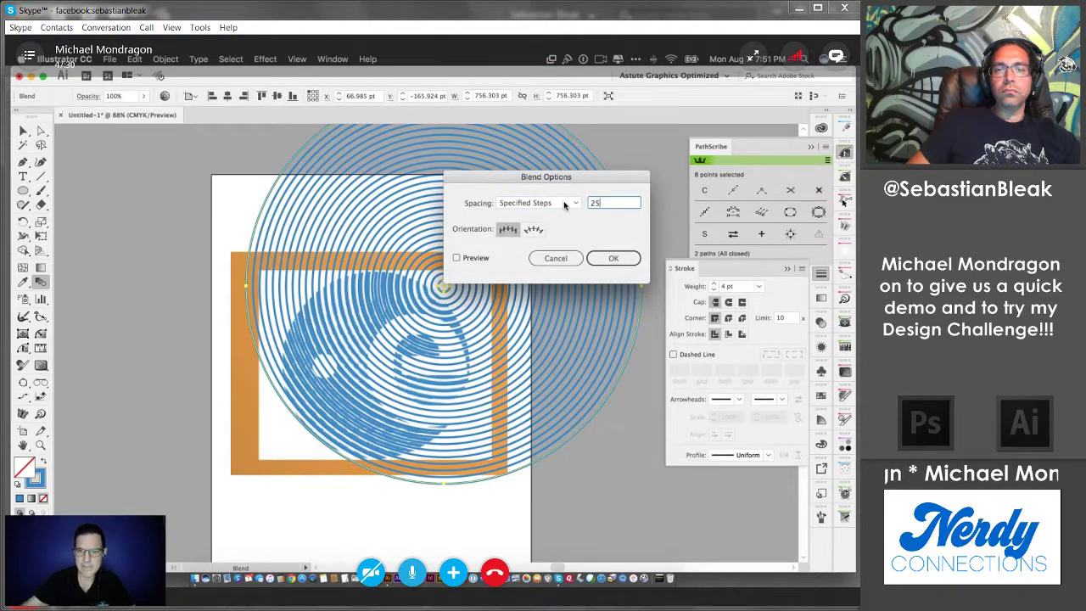
{"action": "left_click", "coordinate": [613, 258]}
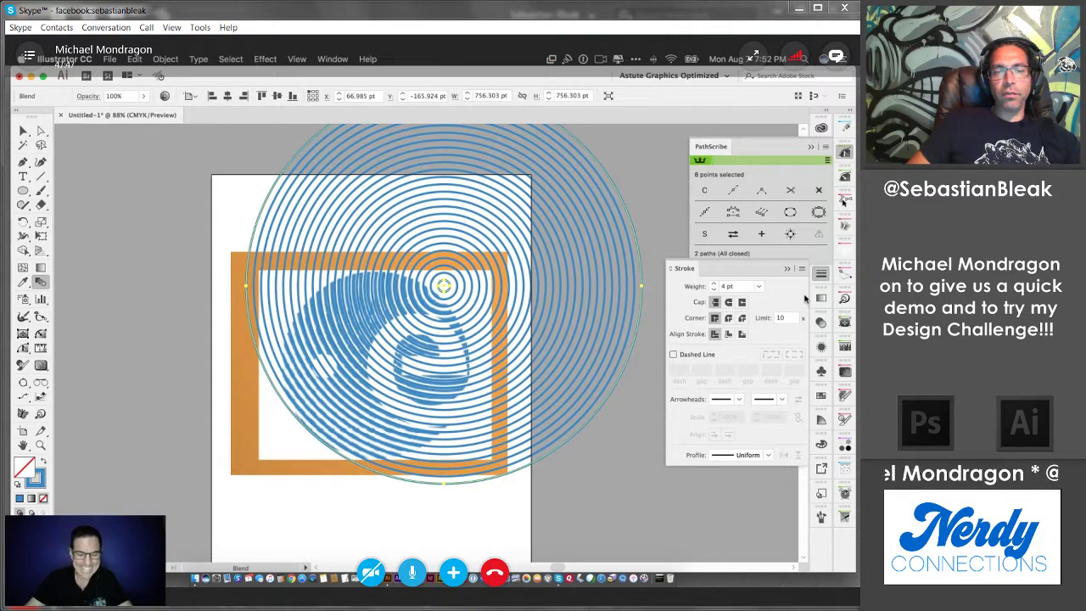
{"action": "left_click", "coordinate": [24, 130]}
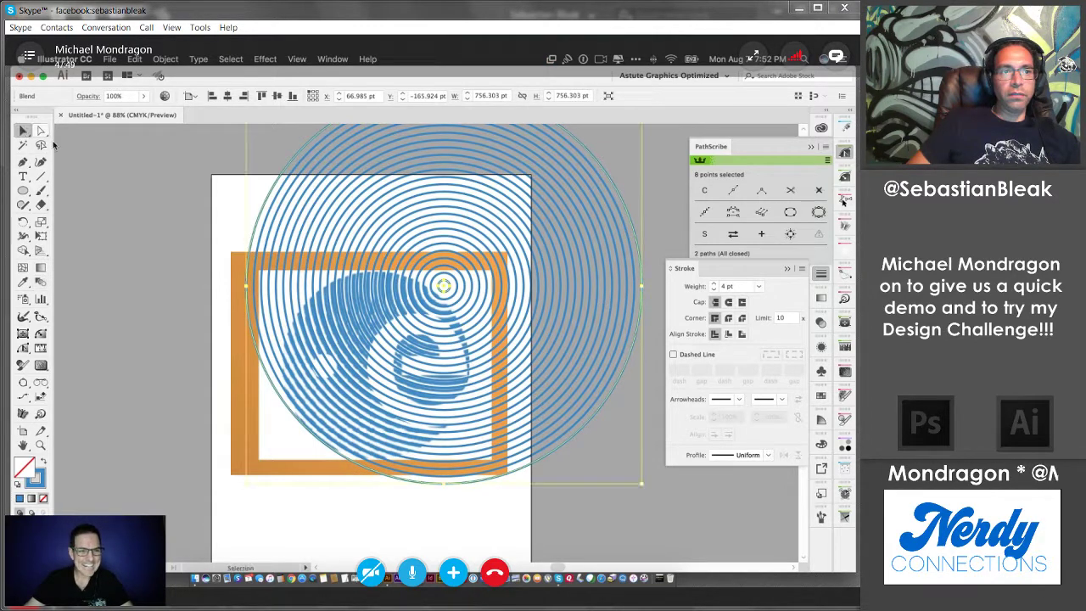
{"action": "left_click", "coordinate": [158, 166]}
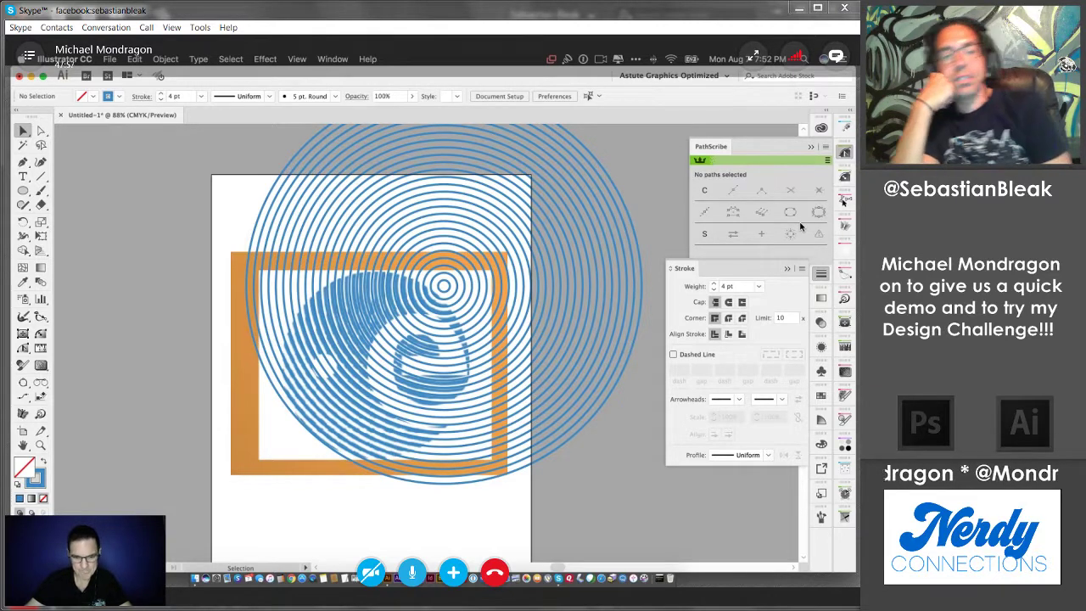
Step: Show and unlock the circle layer, and move its black circle in place to the spiral layer, in front of the blended rings
{"action": "left_click", "coordinate": [809, 147]}
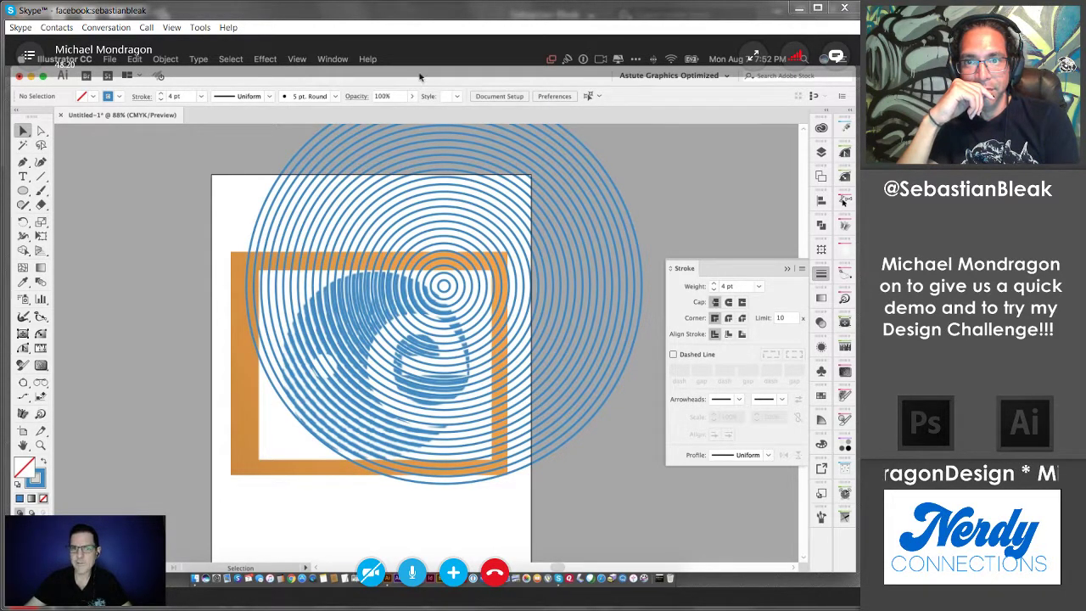
{"action": "left_click", "coordinate": [331, 59]}
{"action": "scroll", "coordinate": [382, 475], "scroll_direction": "down", "scroll_amount": 3}
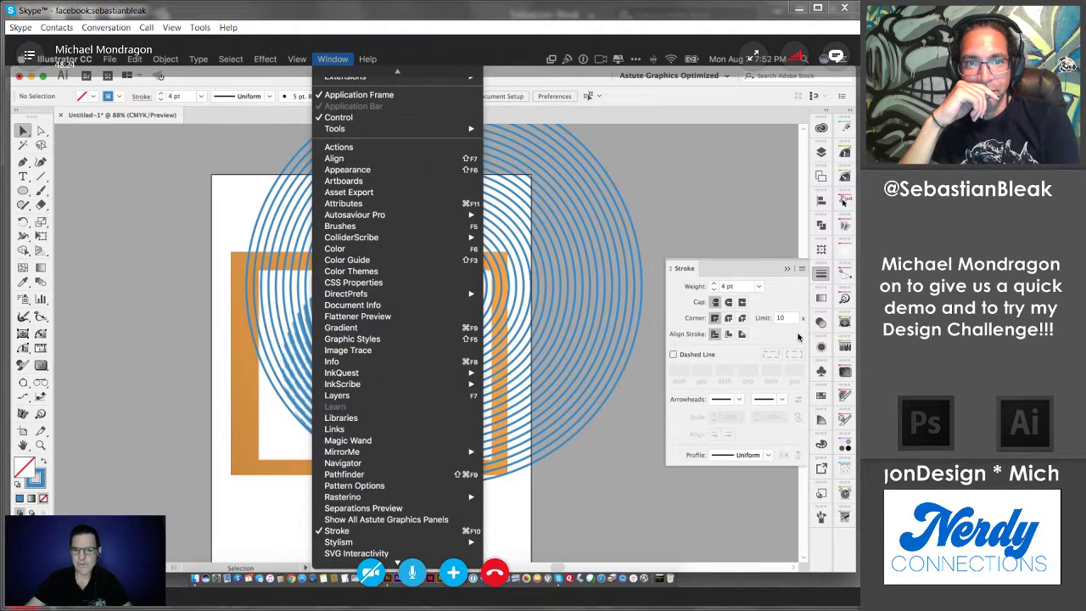
{"action": "left_click", "coordinate": [400, 397]}
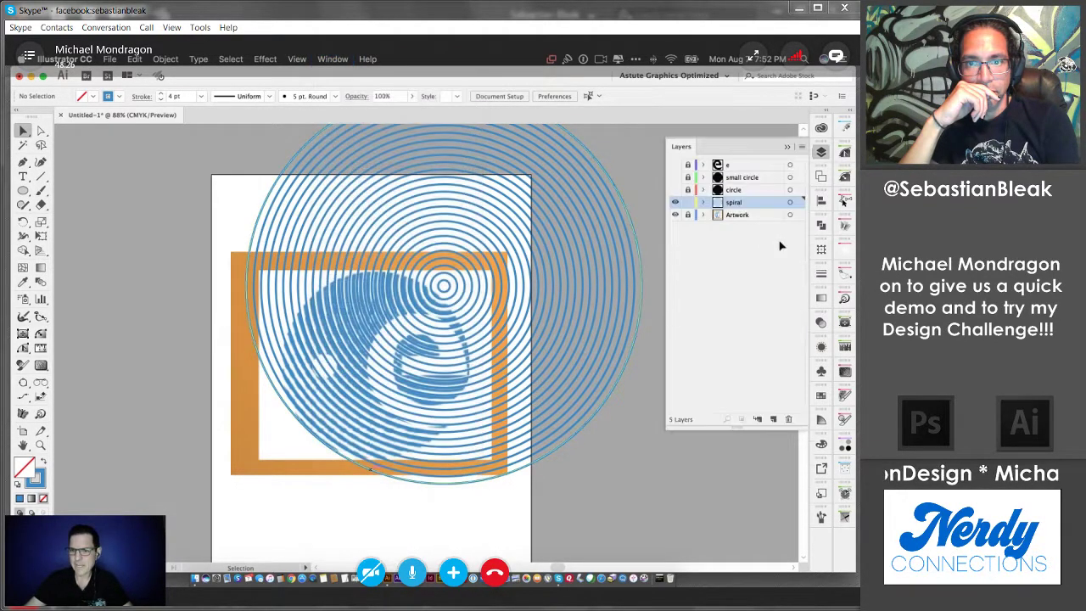
{"action": "left_click", "coordinate": [677, 190]}
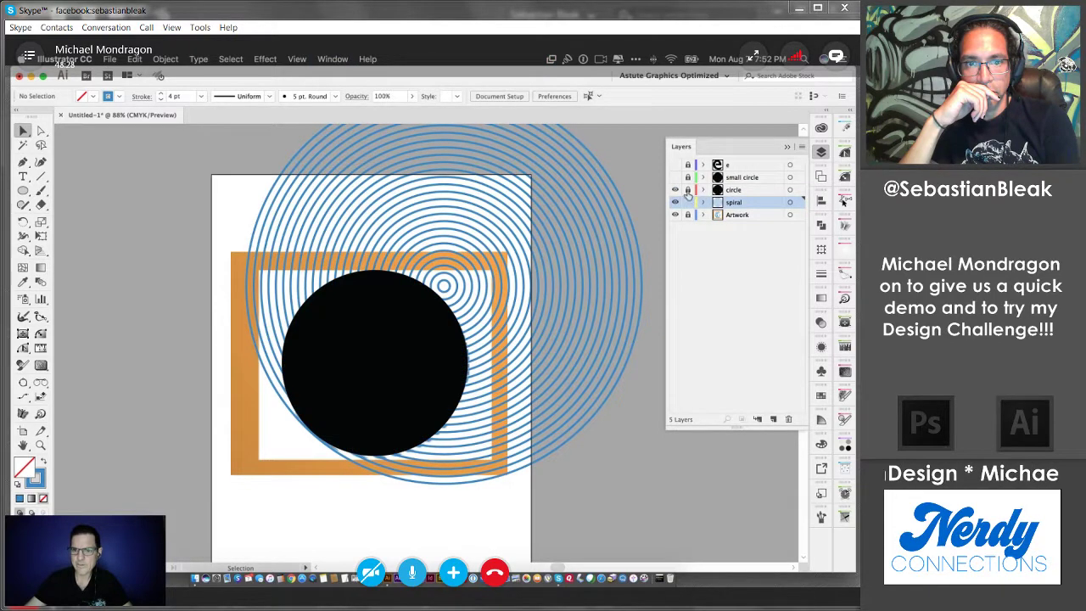
{"action": "left_click", "coordinate": [734, 190]}
{"action": "left_click", "coordinate": [462, 325]}
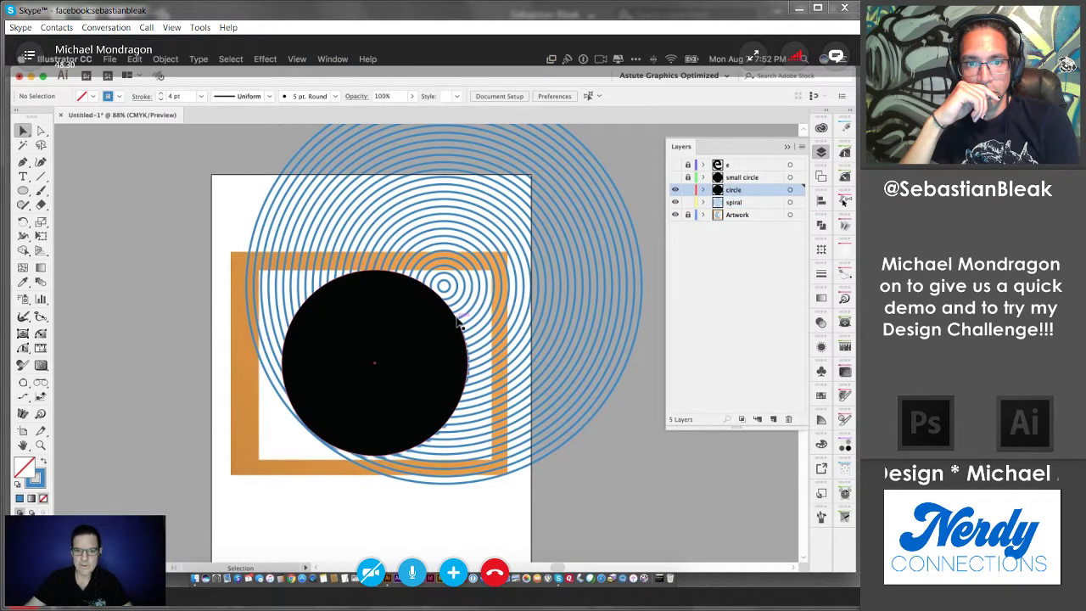
{"action": "key", "text": "super+x"}
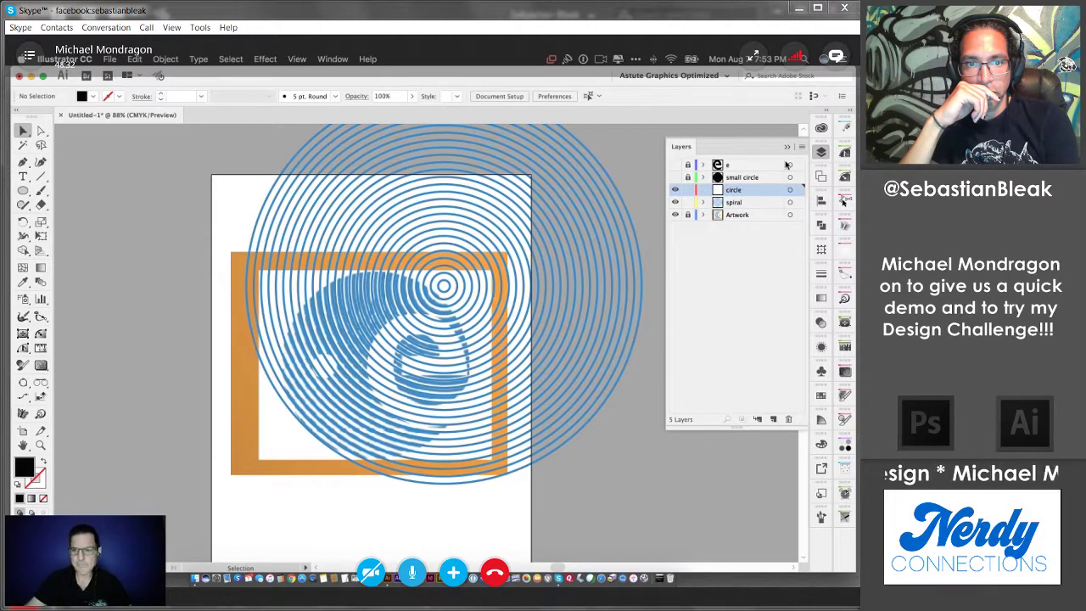
{"action": "left_click", "coordinate": [755, 203]}
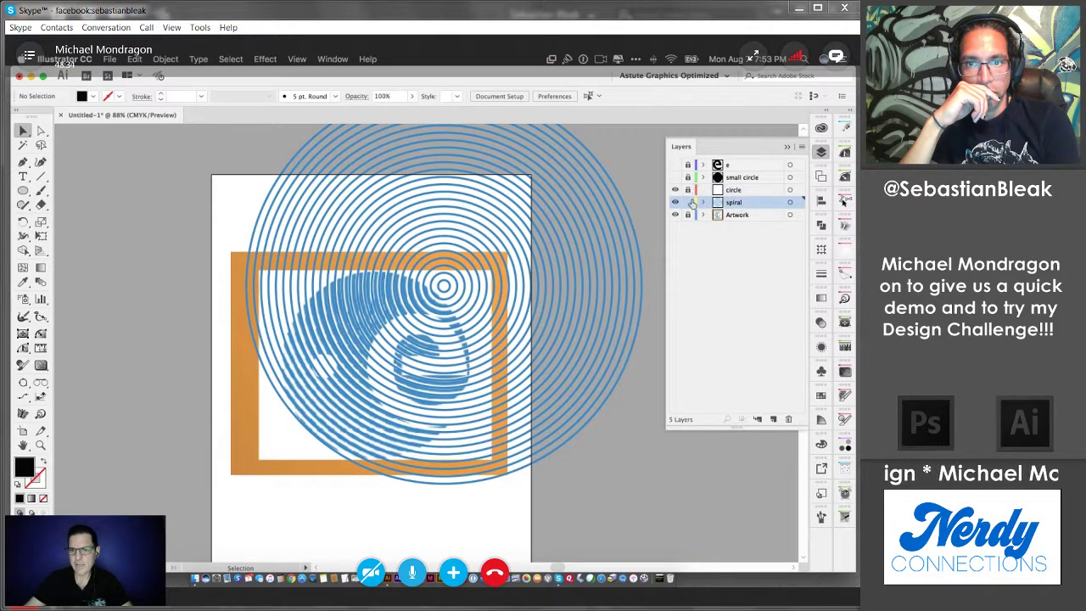
{"action": "key", "text": "super+f"}
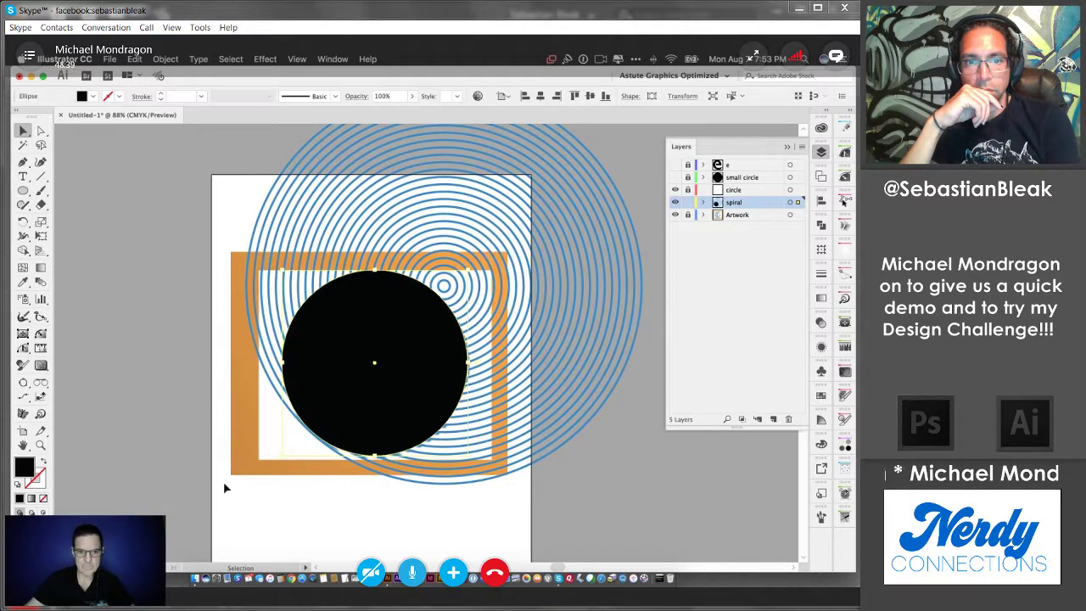
Step: Hide the Artwork layer and clip the blended rings to the black circle with a clipping mask
{"action": "left_click", "coordinate": [433, 324], "text": "shift"}
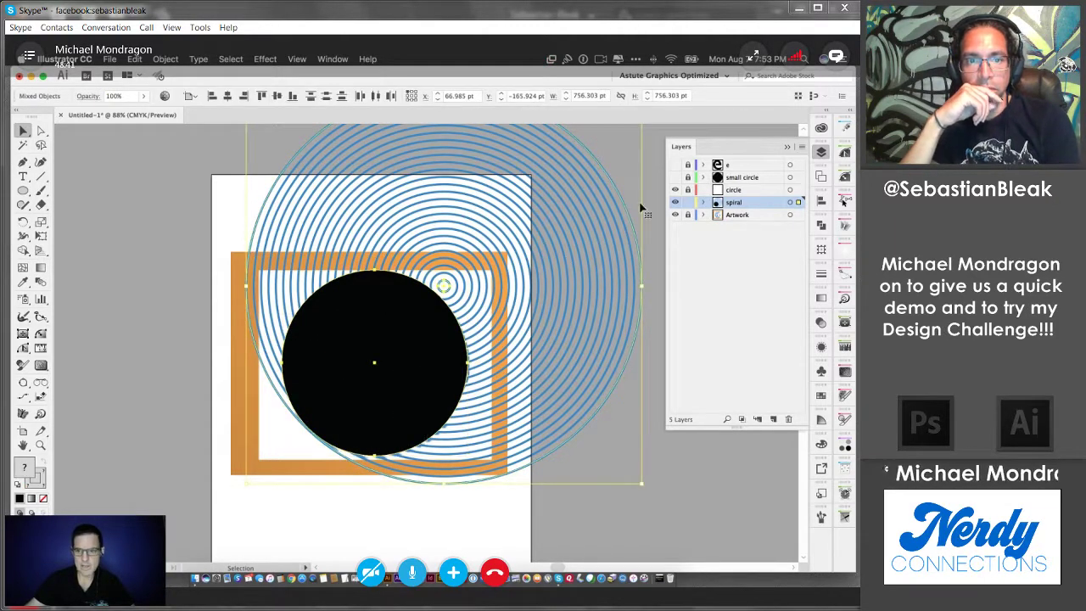
{"action": "left_click", "coordinate": [677, 217]}
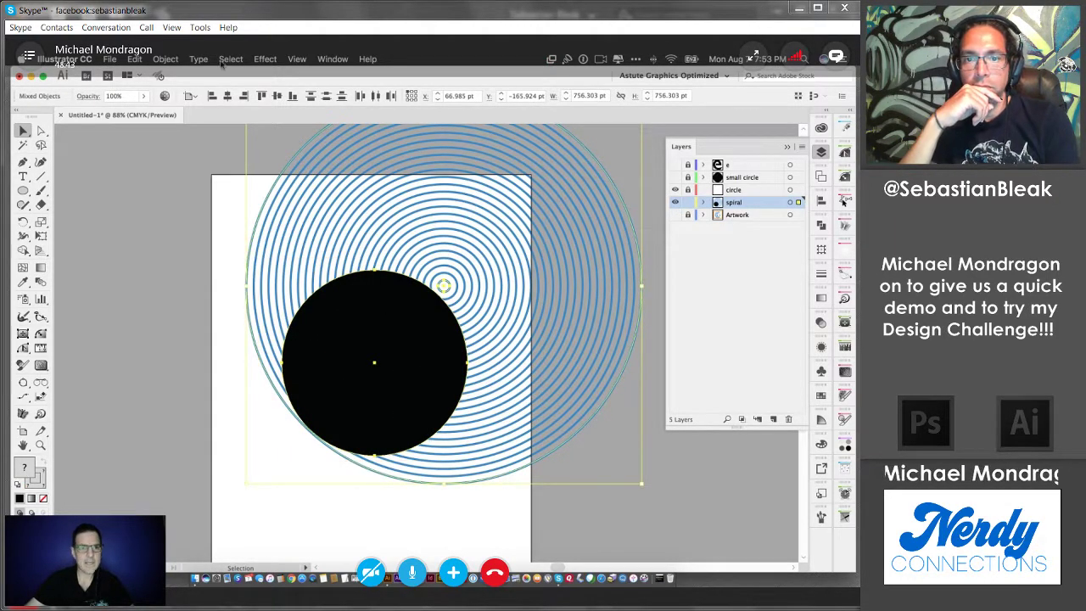
{"action": "left_click", "coordinate": [134, 59]}
{"action": "mouse_move", "coordinate": [172, 56]}
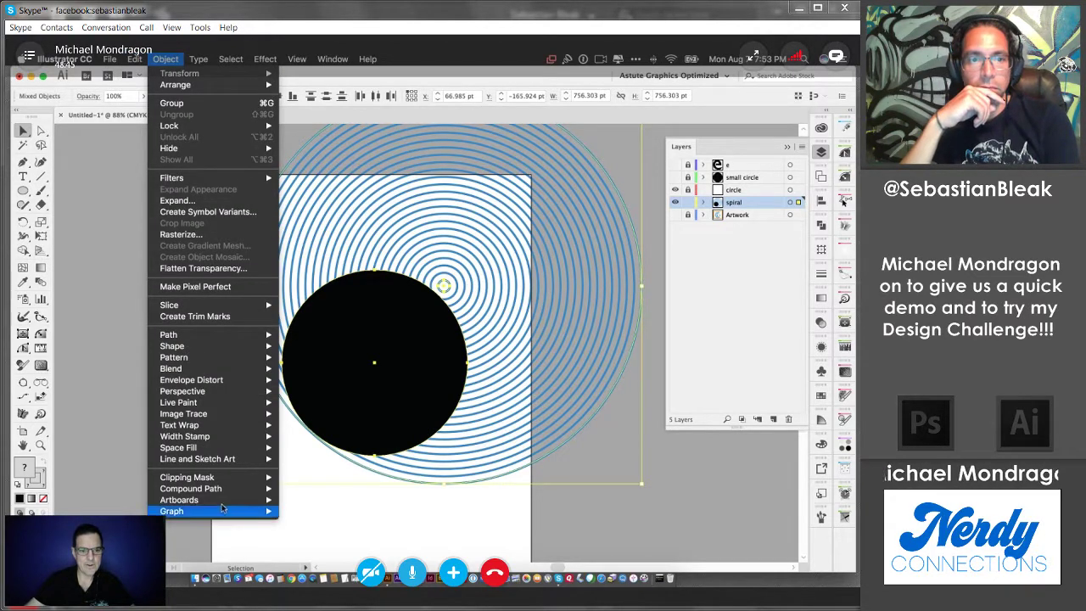
{"action": "mouse_move", "coordinate": [254, 477]}
{"action": "left_click", "coordinate": [310, 480]}
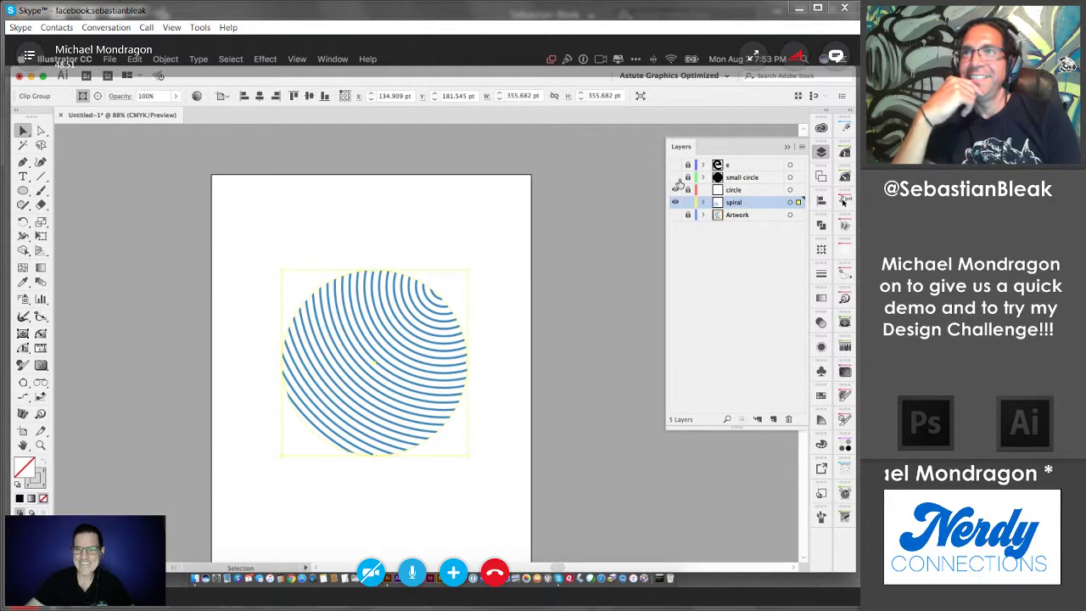
Step: Show the small circle layer, unlock the shape layers, and fill the small dot with white sampled from the artboard
{"action": "left_click_drag", "start_coordinate": [676, 177], "coordinate": [677, 190]}
{"action": "left_click", "coordinate": [325, 368]}
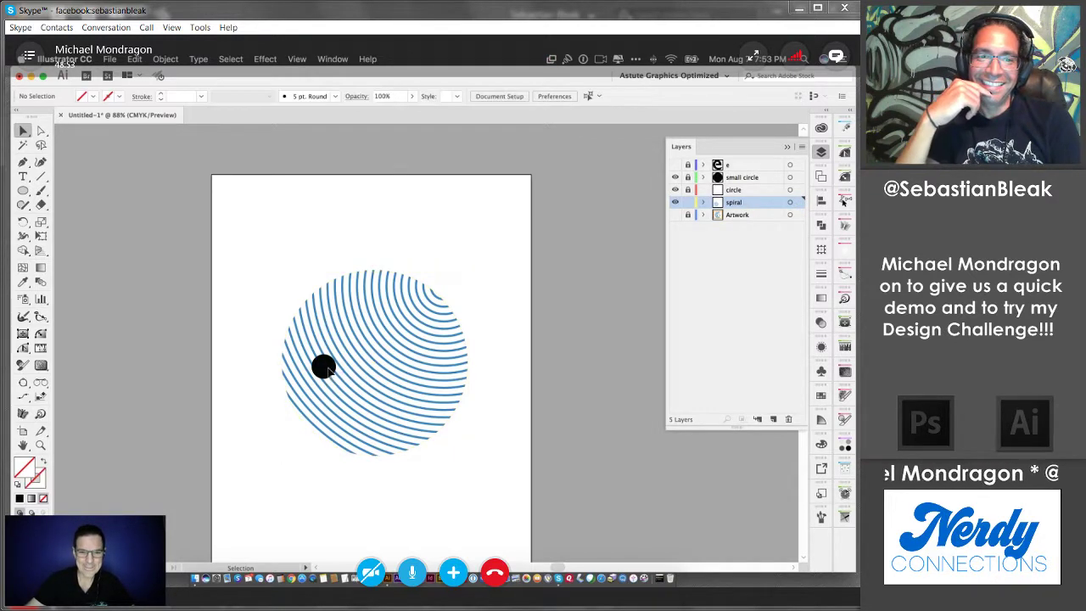
{"action": "left_click_drag", "start_coordinate": [688, 190], "coordinate": [688, 165]}
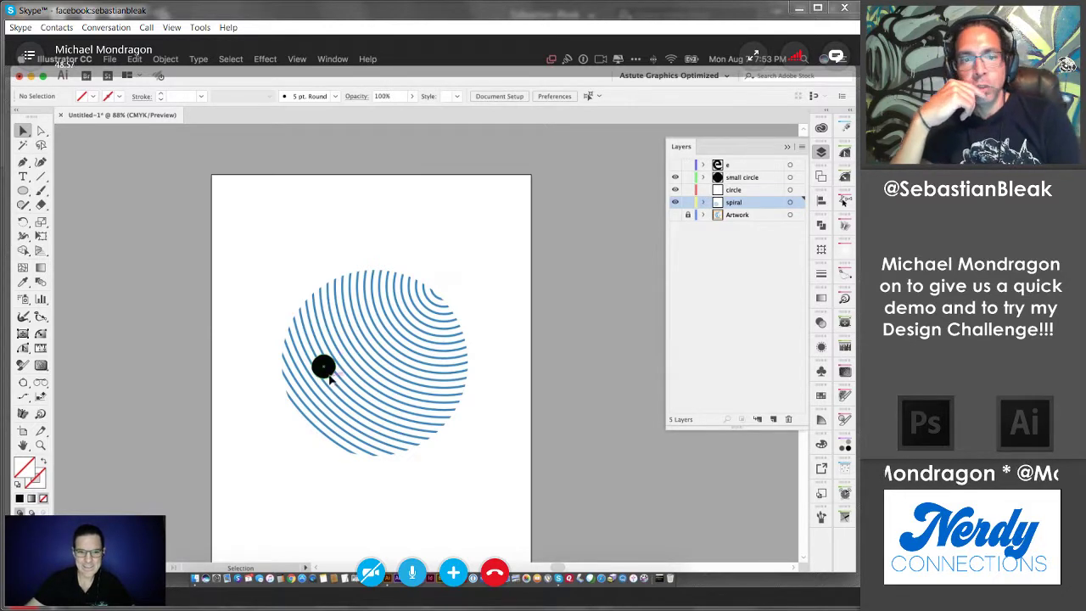
{"action": "left_click", "coordinate": [326, 370]}
{"action": "left_click", "coordinate": [23, 281]}
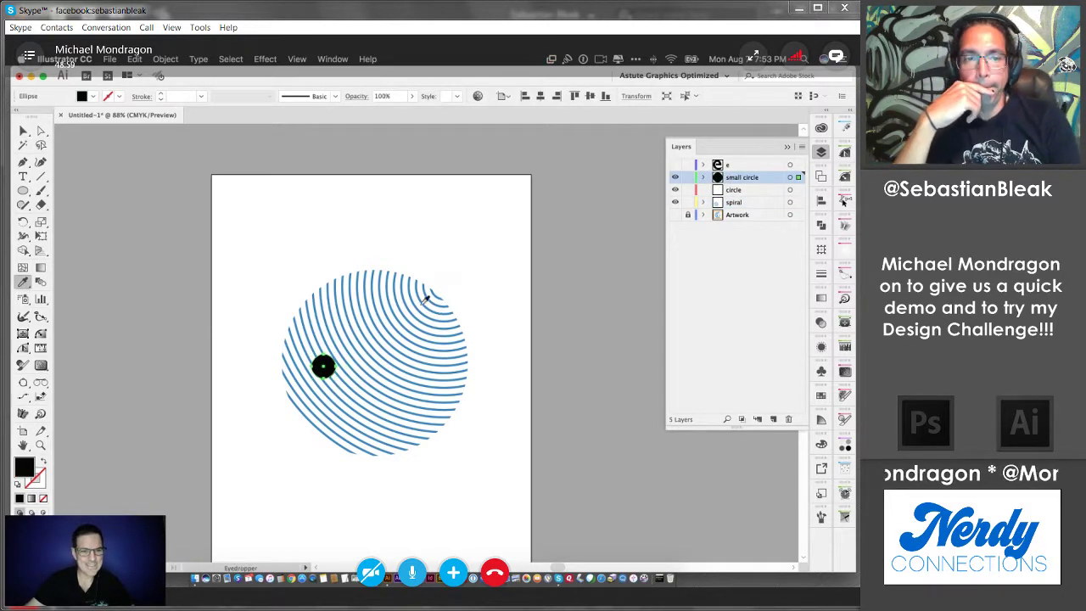
{"action": "left_click", "coordinate": [311, 266]}
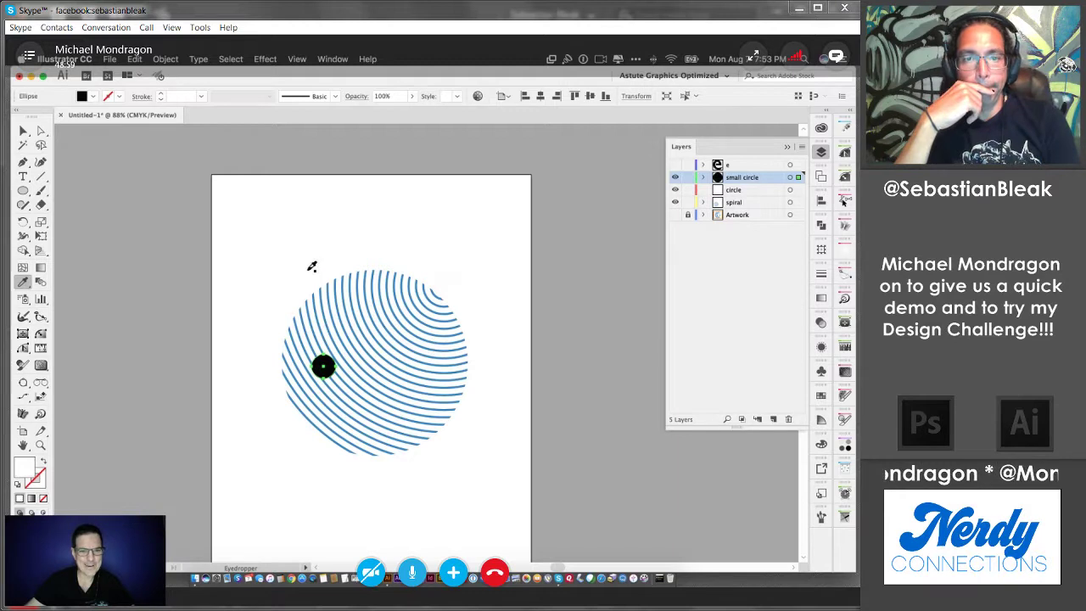
Step: Show the e layer and fill the black e shape with white sampled from the artboard
{"action": "left_click", "coordinate": [677, 165]}
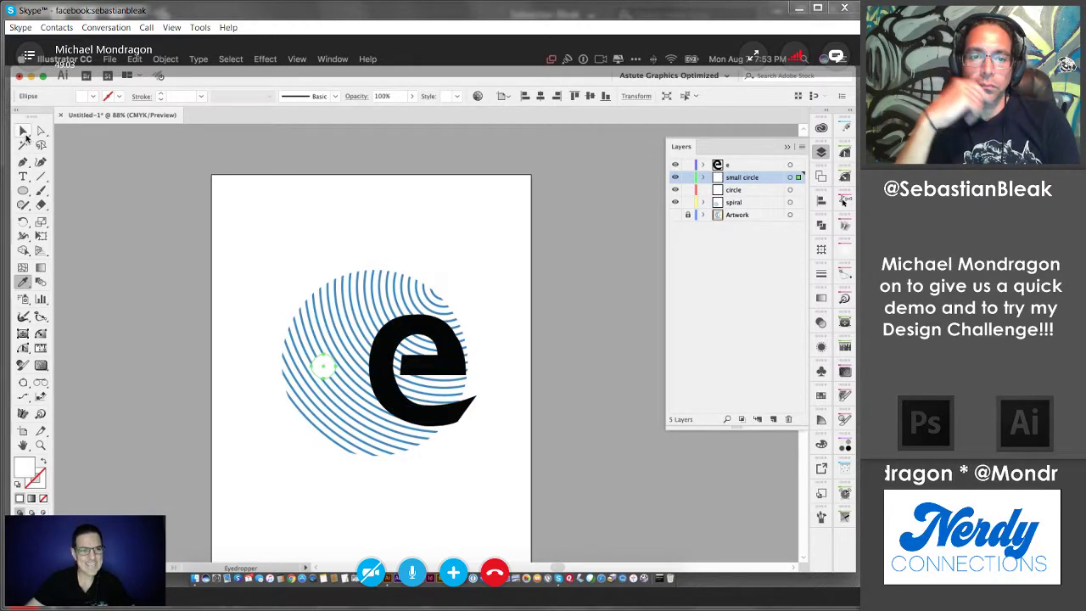
{"action": "left_click", "coordinate": [22, 131]}
{"action": "left_click", "coordinate": [456, 378]}
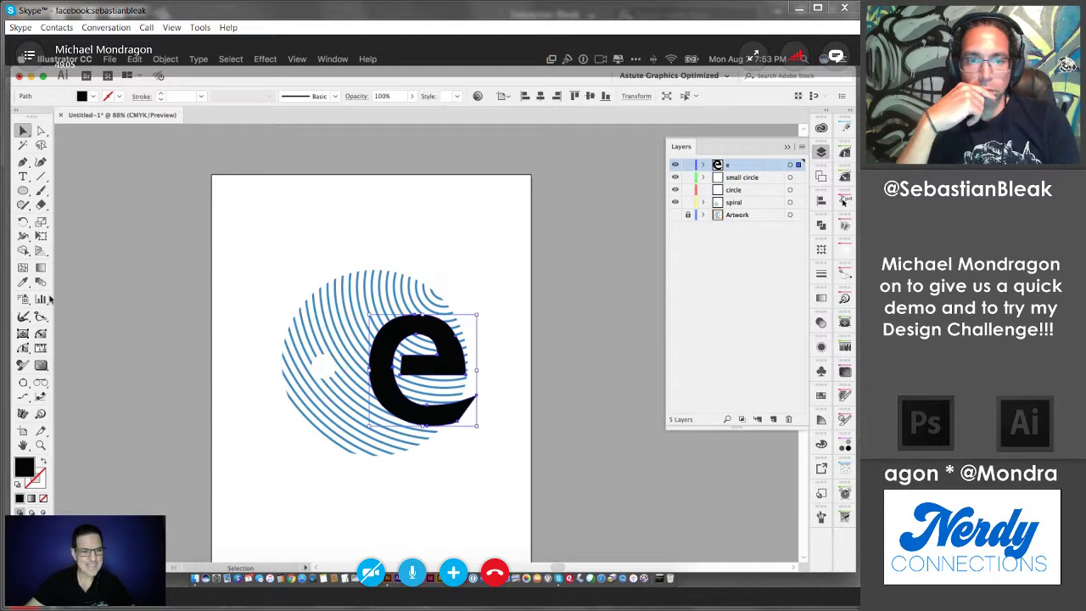
{"action": "left_click", "coordinate": [23, 284]}
{"action": "left_click", "coordinate": [272, 235]}
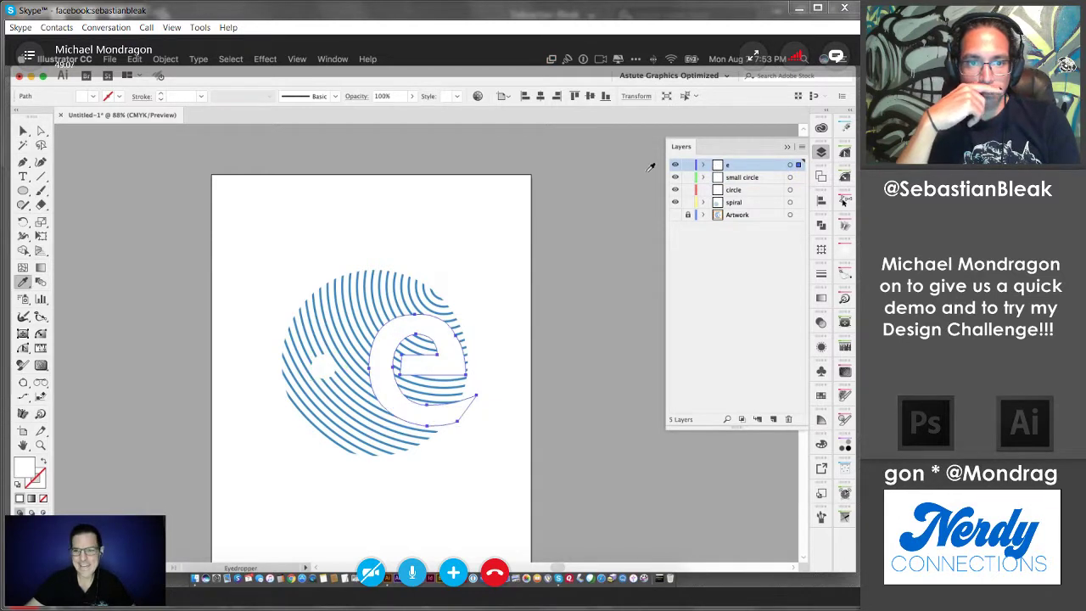
Step: Compare the vector logo with the original by toggling the visibility of the Artwork layer and the vector layers
{"action": "left_click", "coordinate": [674, 217]}
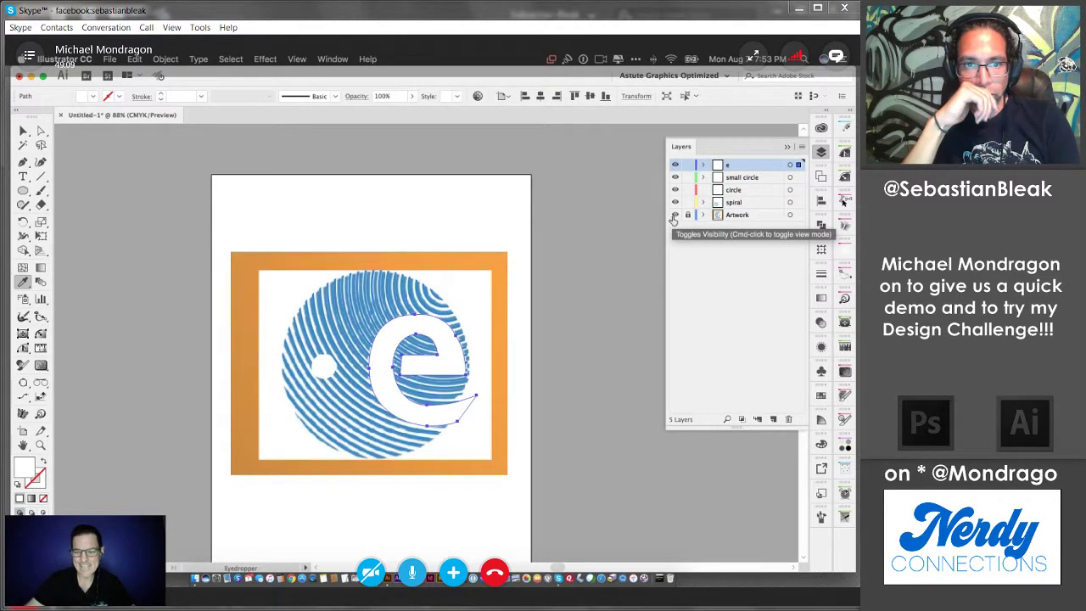
{"action": "left_click_drag", "start_coordinate": [676, 203], "coordinate": [675, 166]}
{"action": "left_click", "coordinate": [676, 215]}
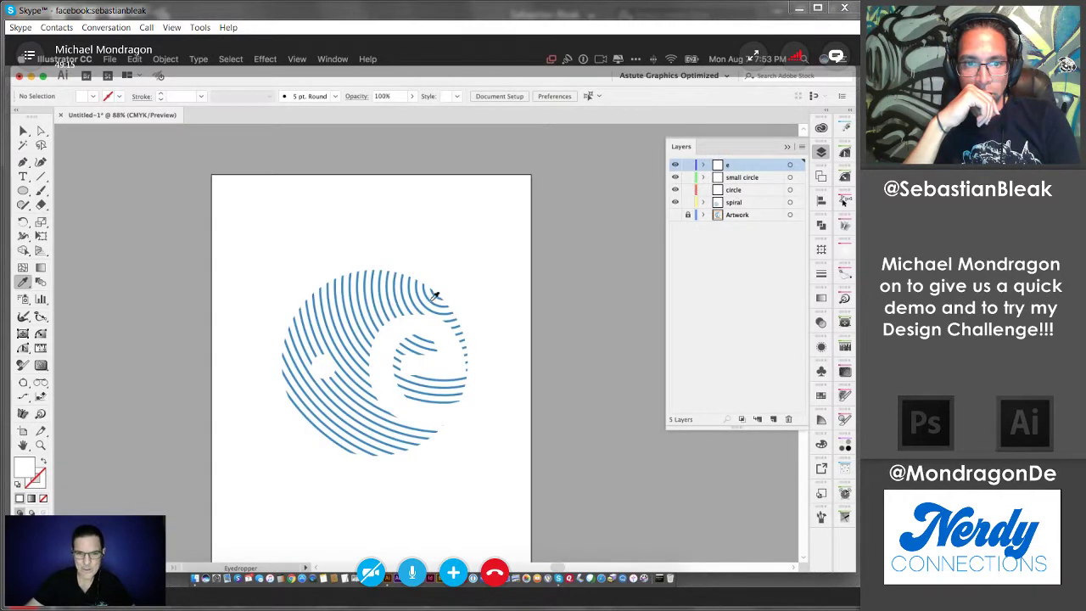
Step: Try to edit the stroke of the blend inside the spiral layer's clip group
{"action": "left_click", "coordinate": [18, 132]}
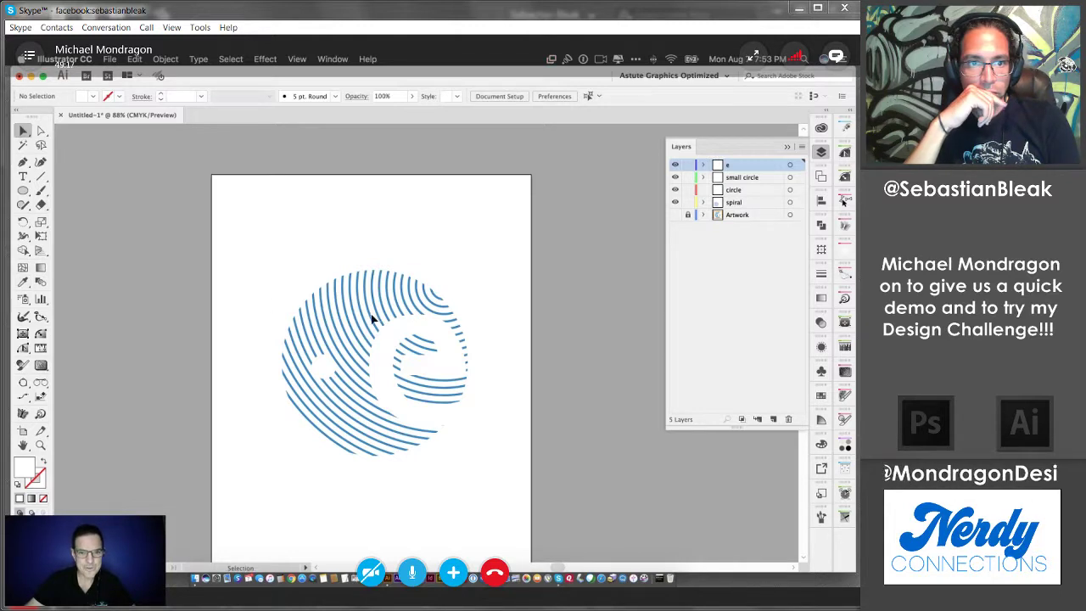
{"action": "left_click", "coordinate": [466, 275]}
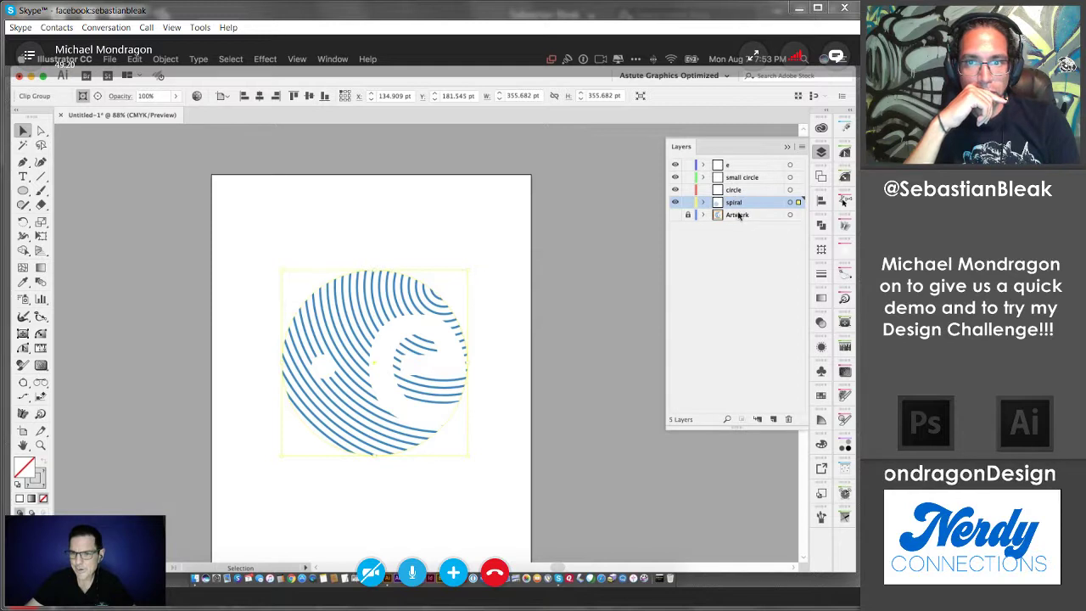
{"action": "left_click", "coordinate": [704, 203]}
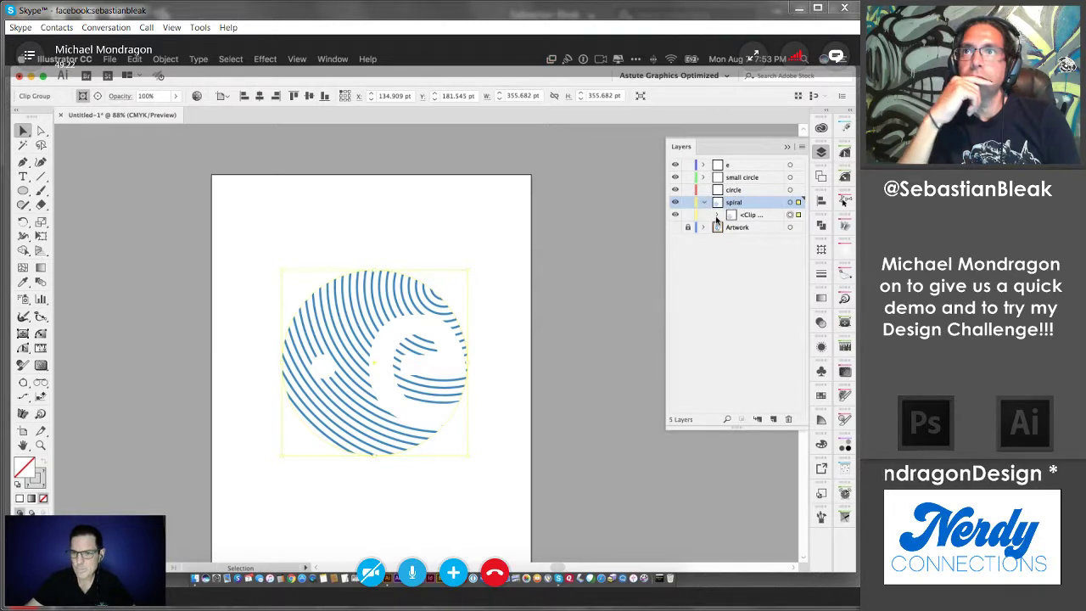
{"action": "left_click", "coordinate": [718, 216]}
{"action": "left_click", "coordinate": [758, 242]}
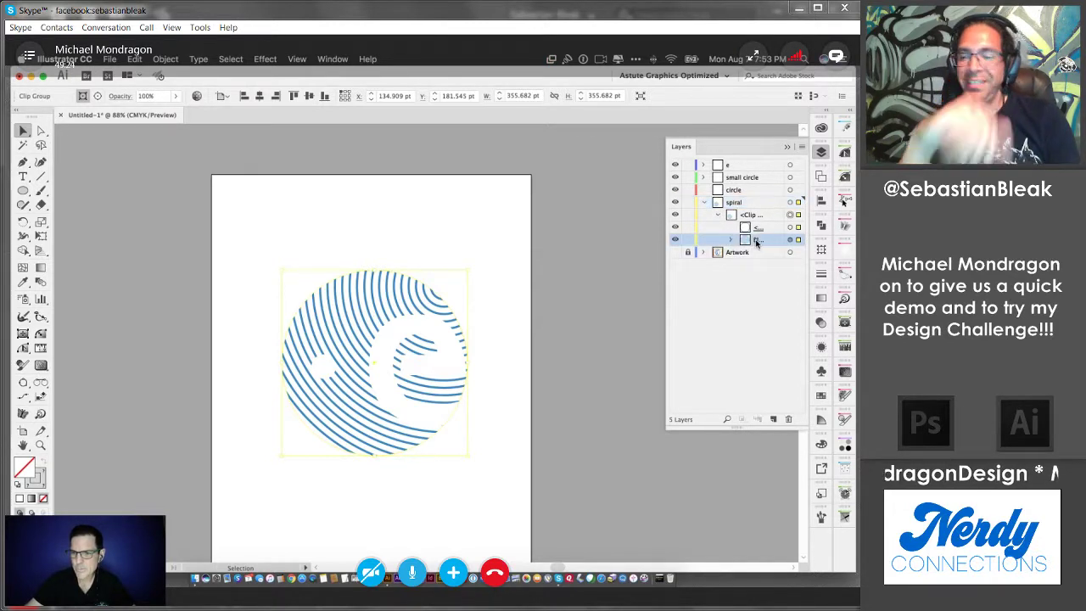
{"action": "left_click", "coordinate": [323, 58]}
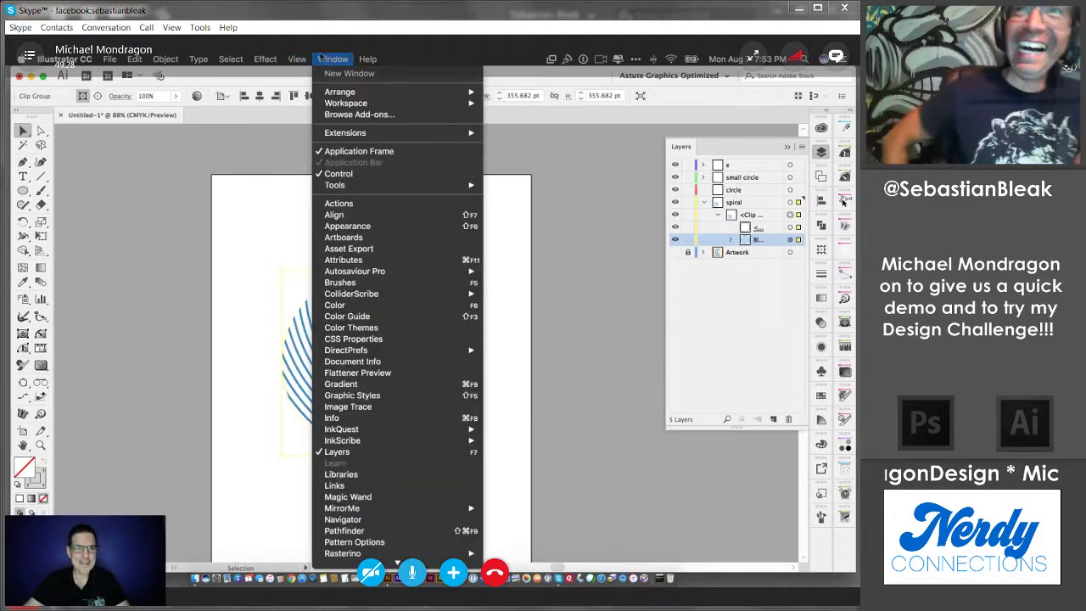
{"action": "mouse_move", "coordinate": [396, 562]}
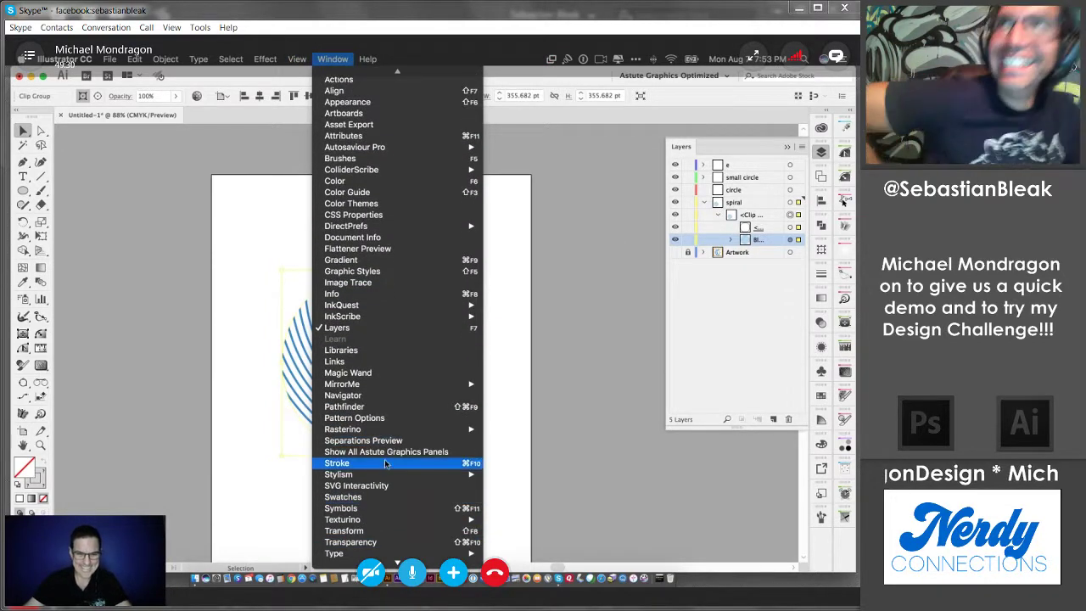
{"action": "left_click", "coordinate": [387, 463]}
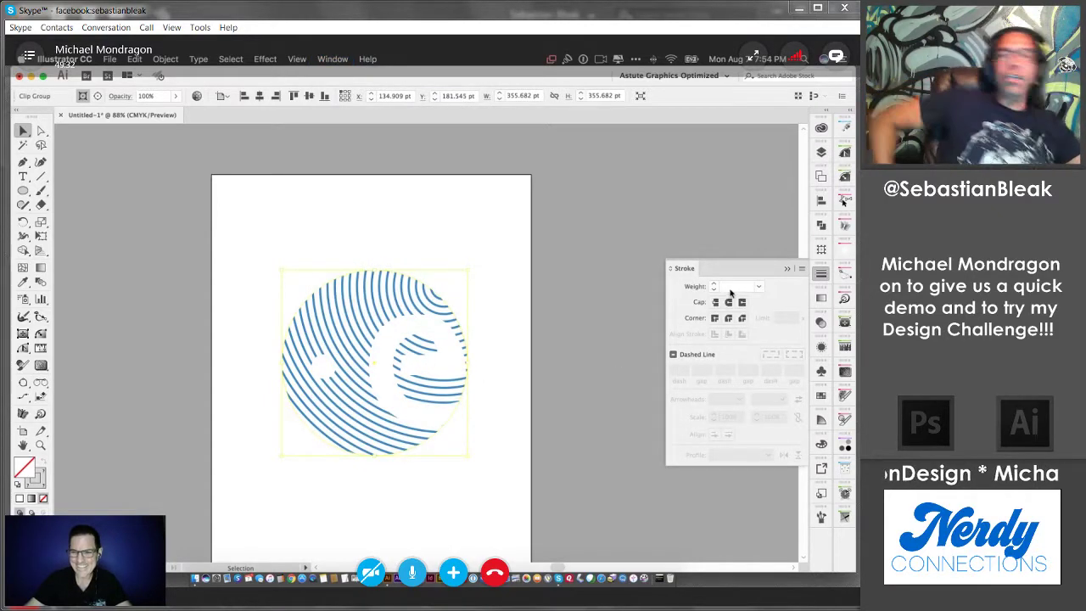
{"action": "left_click", "coordinate": [571, 270]}
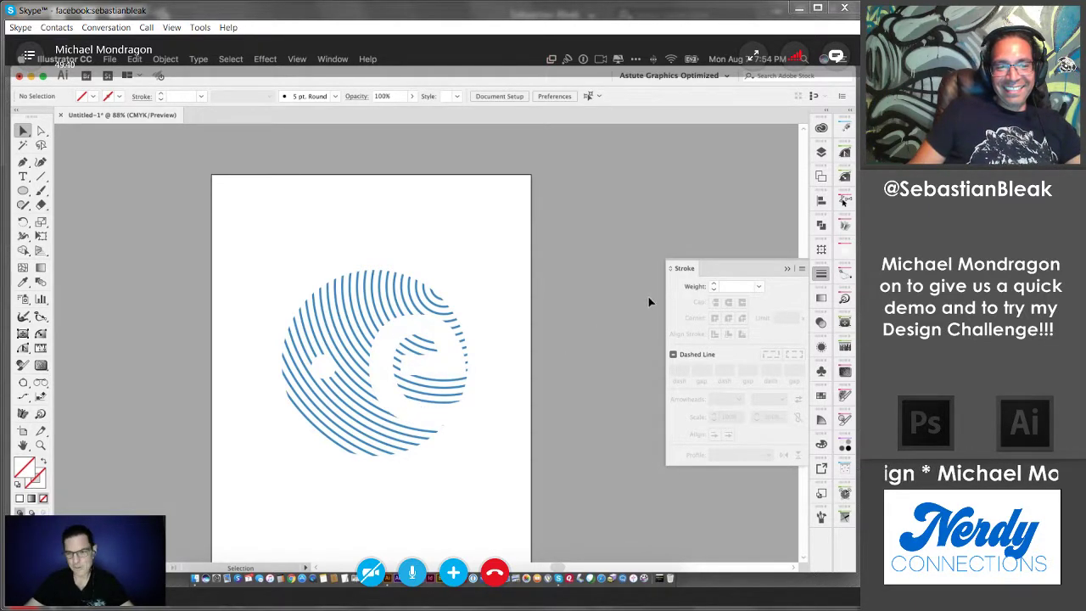
{"action": "left_click", "coordinate": [788, 269]}
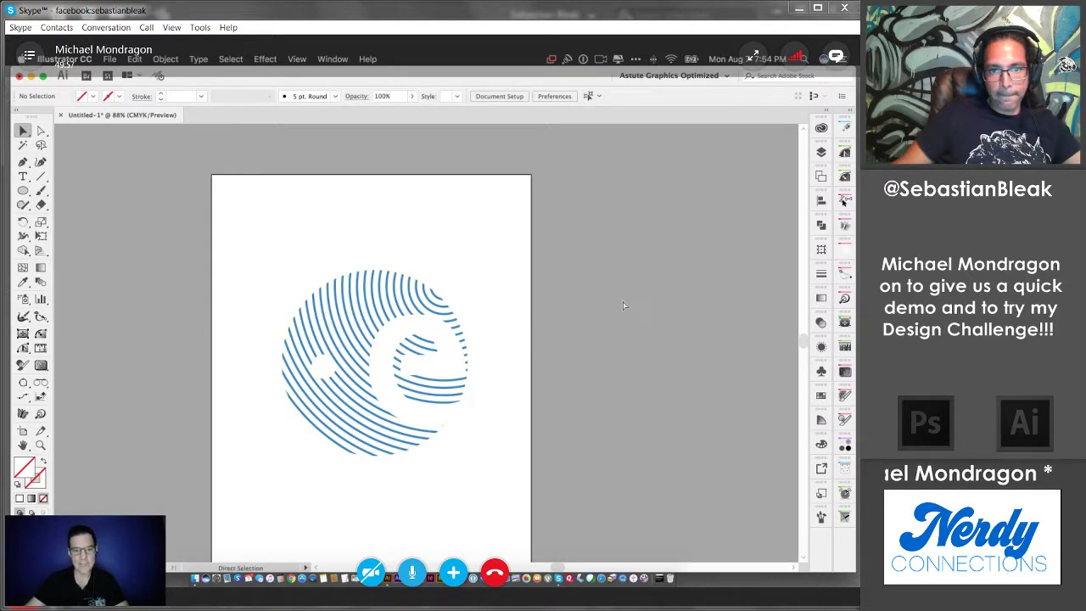
Step: Undo the white fills, layer changes and clipping mask, back to the full blended rings with the black circle
{"action": "key", "text": "super+z"}
{"action": "key", "text": "super+z"}
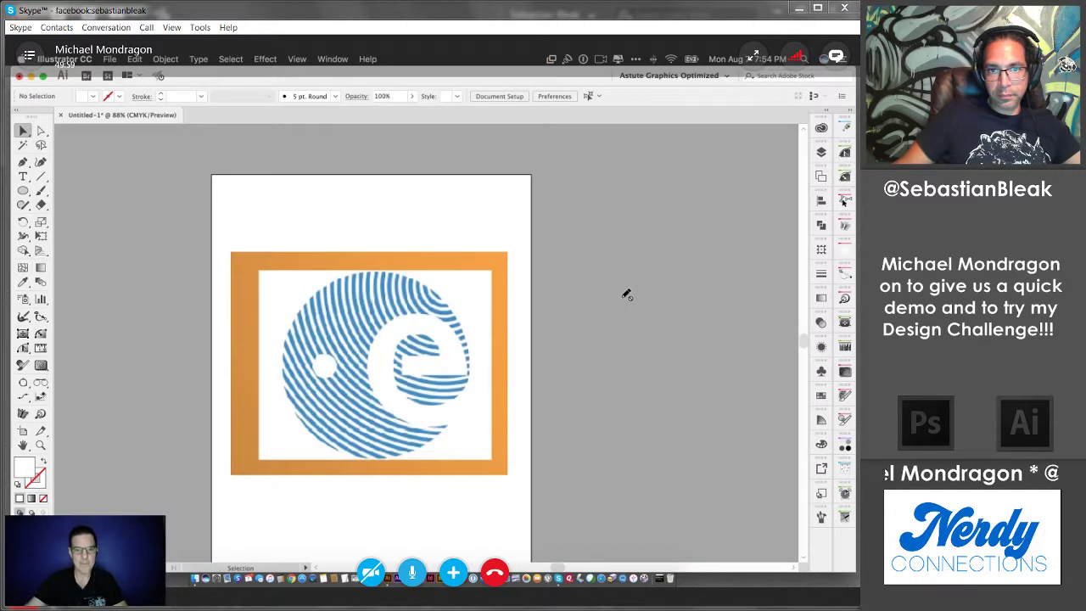
{"action": "key", "text": "super+shift+z"}
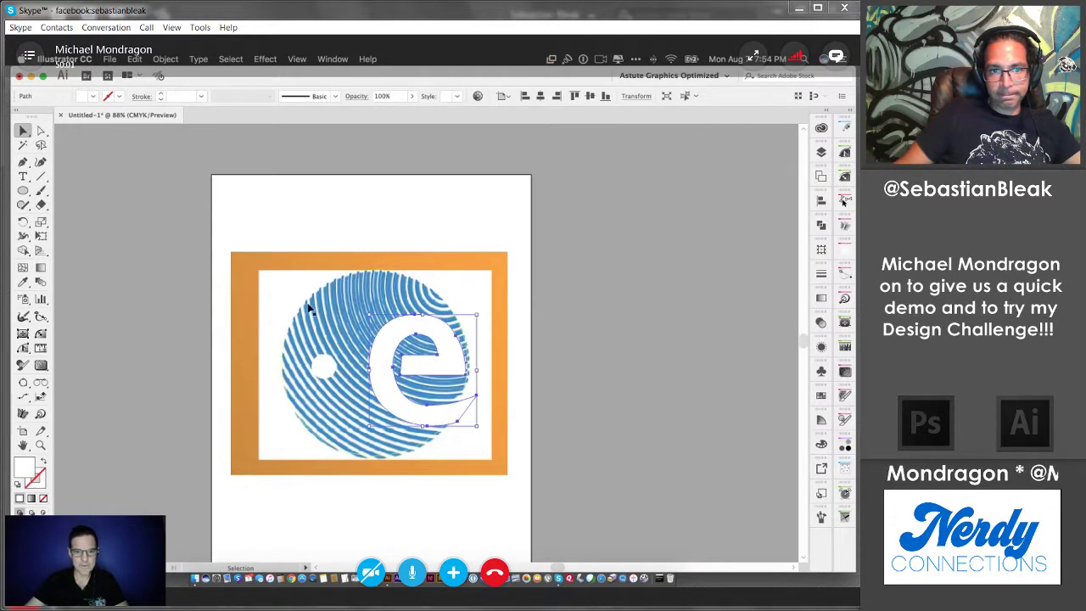
{"action": "key", "text": "super+shift+z"}
{"action": "key", "text": "super+z"}
{"action": "key", "text": "super+z"}
{"action": "key", "text": "super+z"}
{"action": "key", "text": "super+z"}
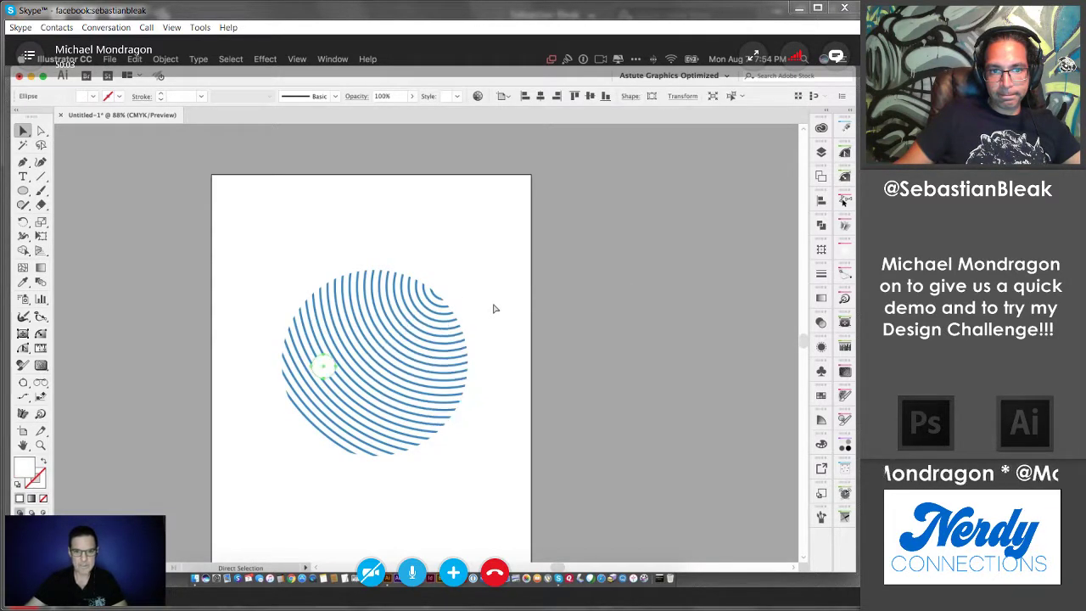
{"action": "key", "text": "super+z"}
{"action": "key", "text": "super+z"}
{"action": "key", "text": "super+z"}
{"action": "key", "text": "super+z"}
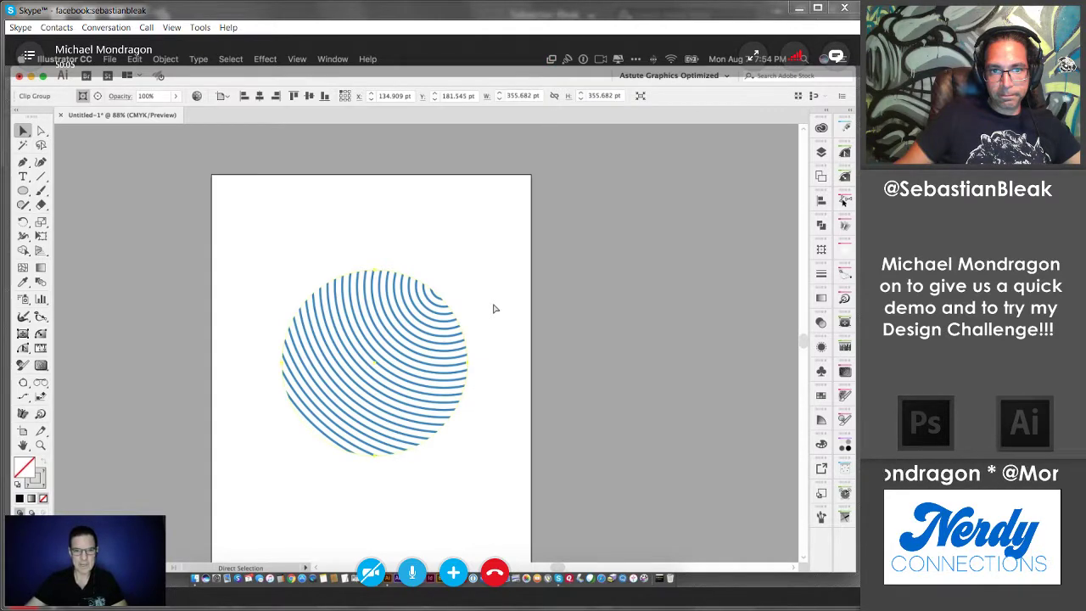
{"action": "left_click", "coordinate": [643, 376]}
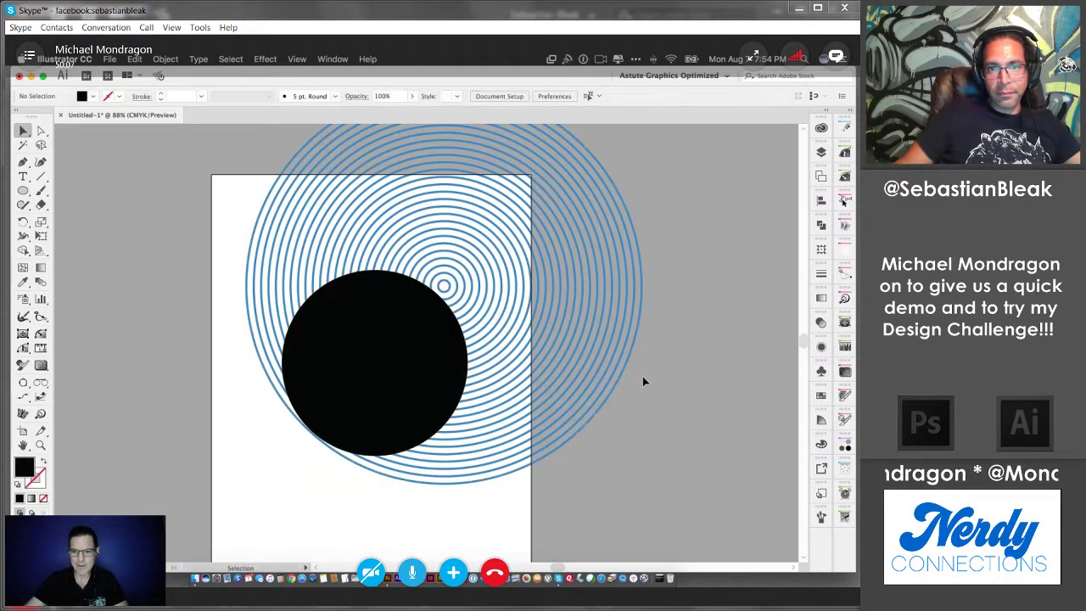
Step: Set the stroke weight of the blended concentric rings to 7 pt
{"action": "left_click", "coordinate": [570, 363]}
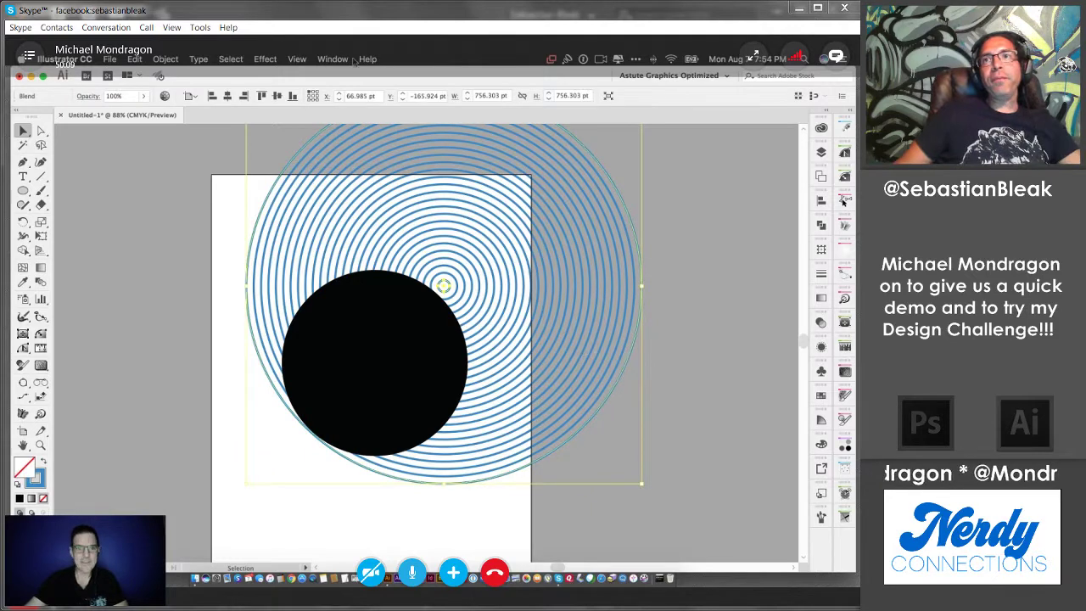
{"action": "left_click", "coordinate": [333, 59]}
{"action": "scroll", "coordinate": [361, 416], "scroll_direction": "down", "scroll_amount": 5}
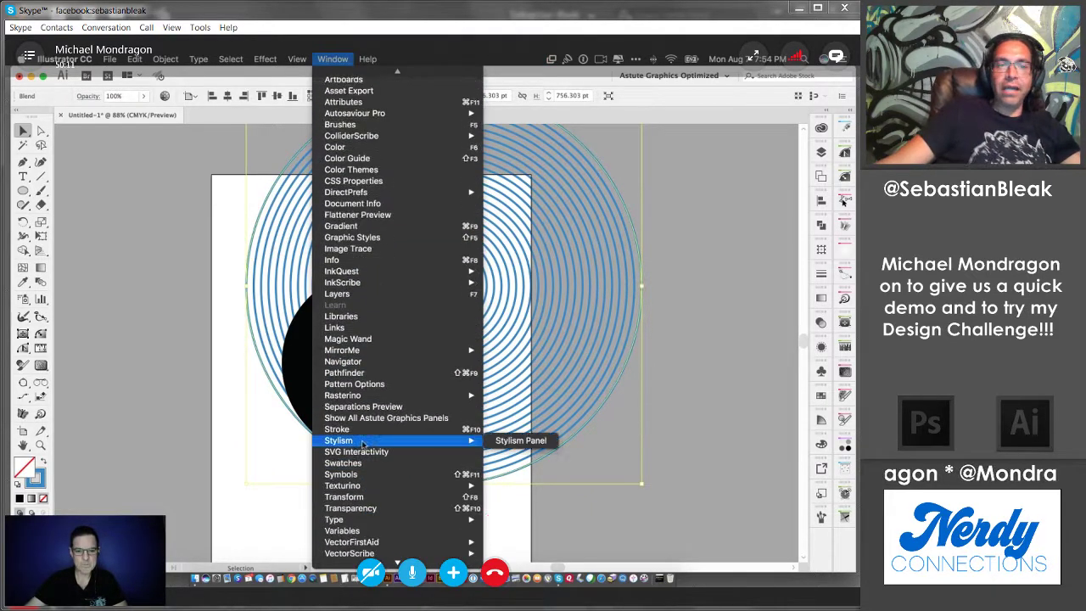
{"action": "left_click", "coordinate": [363, 430]}
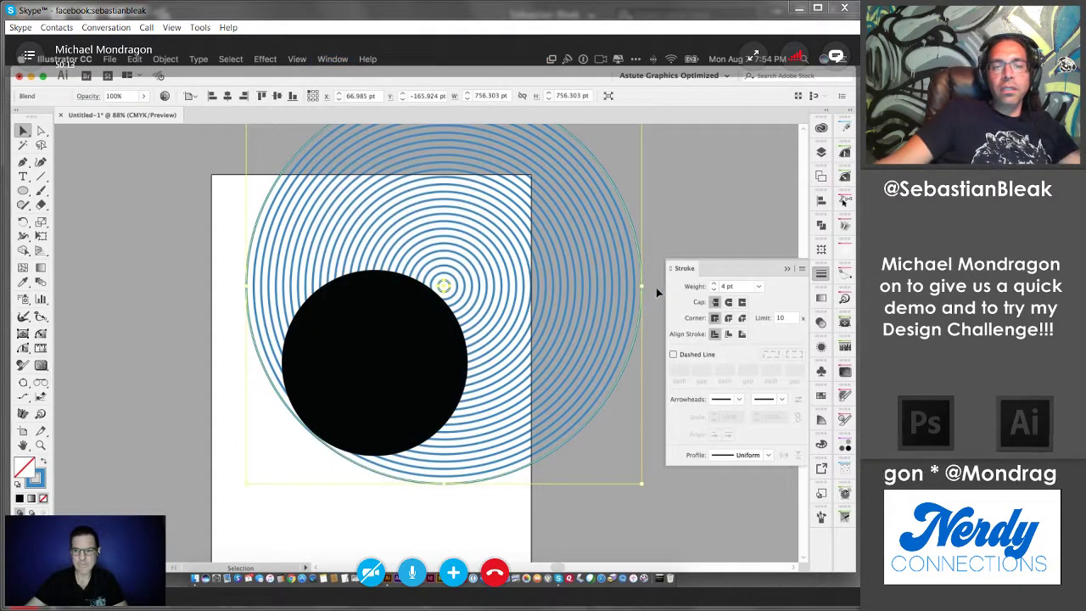
{"action": "left_click", "coordinate": [715, 283]}
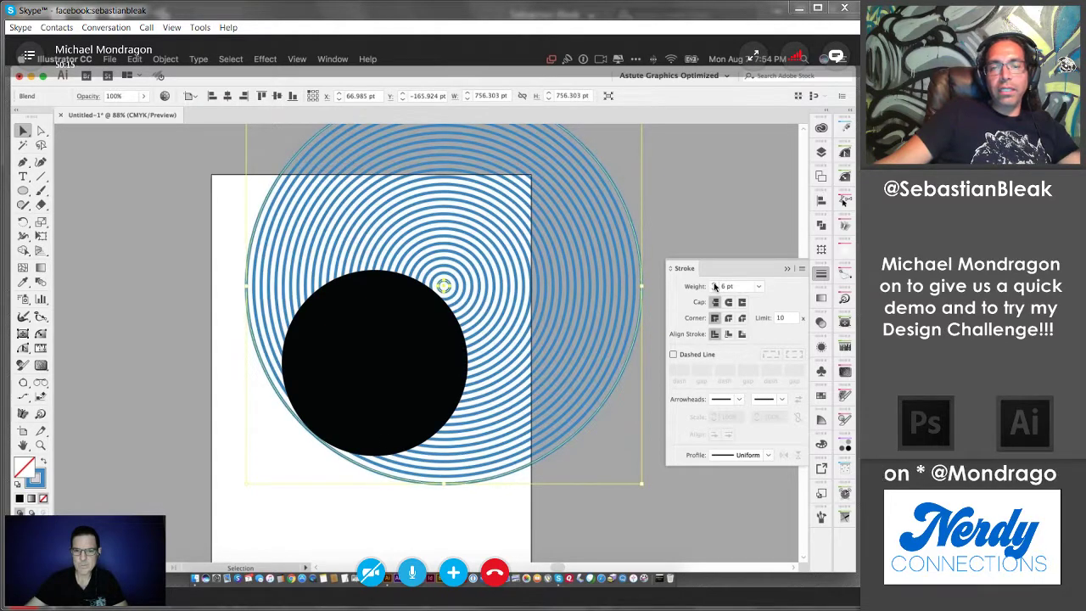
{"action": "left_click", "coordinate": [715, 284]}
Step: Clip the thickened rings to the black circle with a clipping mask and deselect the result
{"action": "left_click_drag", "start_coordinate": [296, 509], "coordinate": [370, 416]}
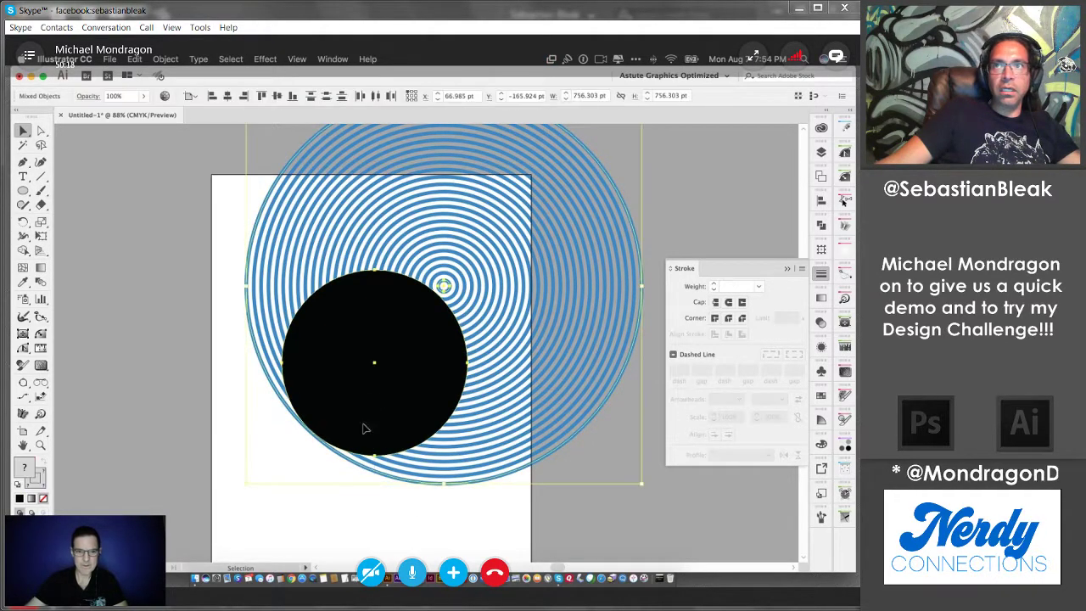
{"action": "left_click", "coordinate": [134, 59]}
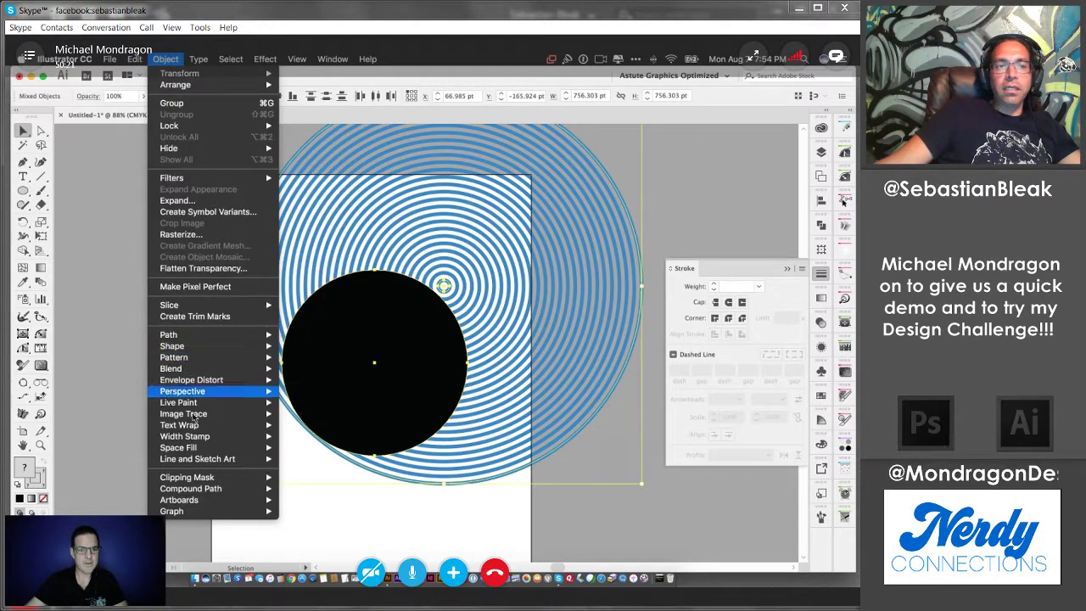
{"action": "mouse_move", "coordinate": [187, 477]}
{"action": "left_click", "coordinate": [293, 478]}
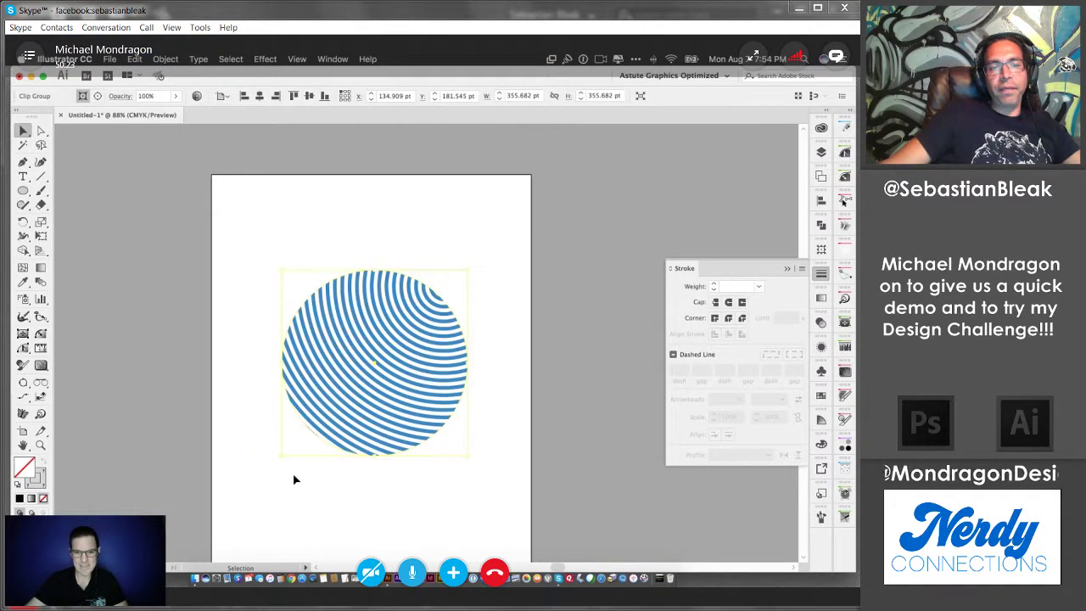
{"action": "left_click", "coordinate": [308, 502]}
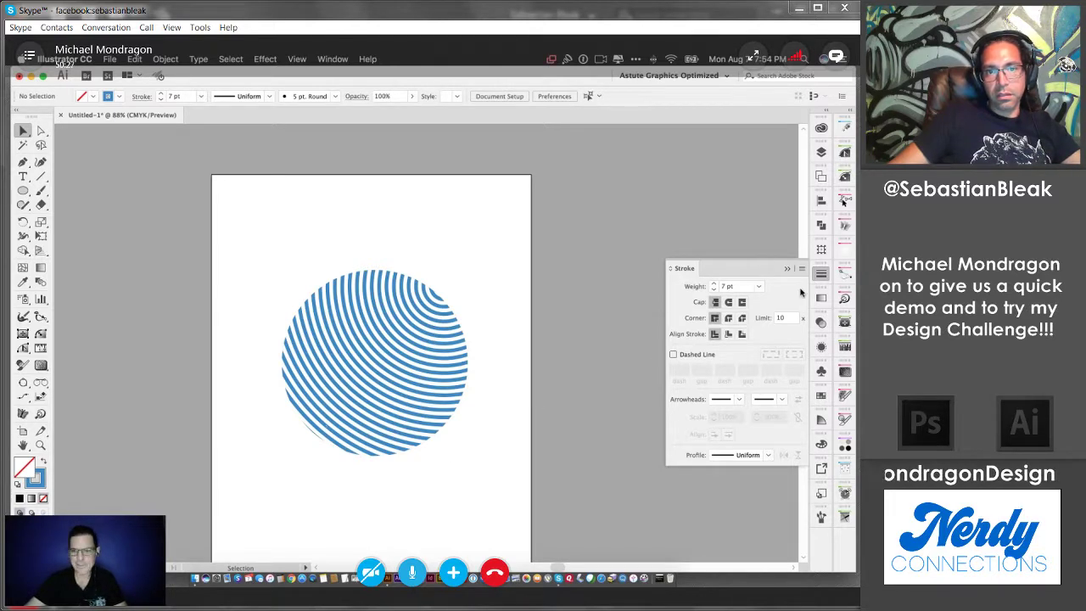
Step: Unlock the e, small circle and circle layers, lock the spiral layer, and make the e layer active
{"action": "left_click", "coordinate": [822, 153]}
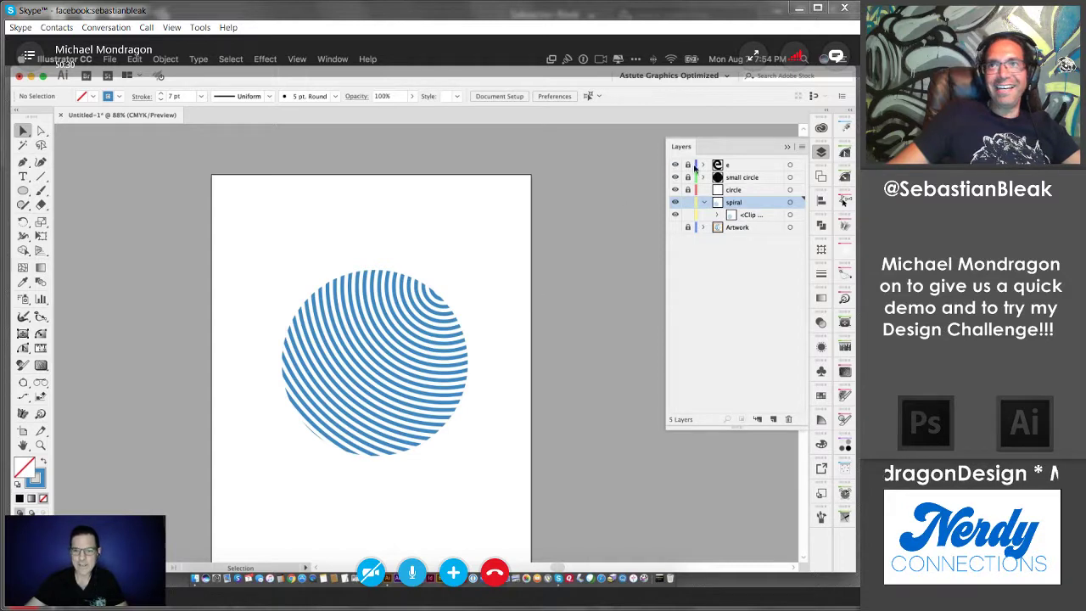
{"action": "left_click_drag", "start_coordinate": [688, 166], "coordinate": [688, 190]}
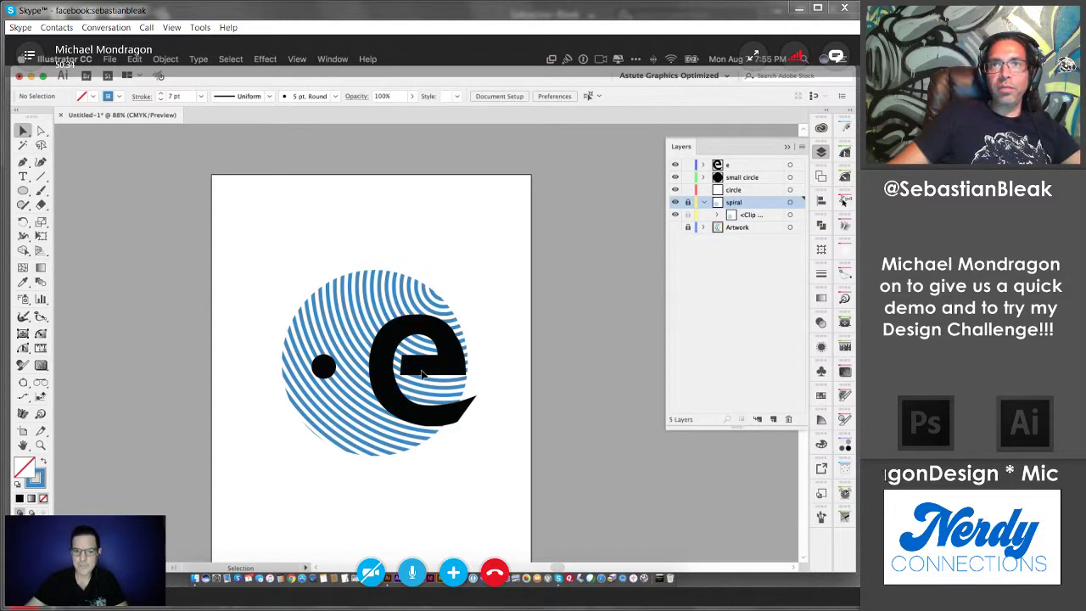
{"action": "left_click", "coordinate": [738, 166]}
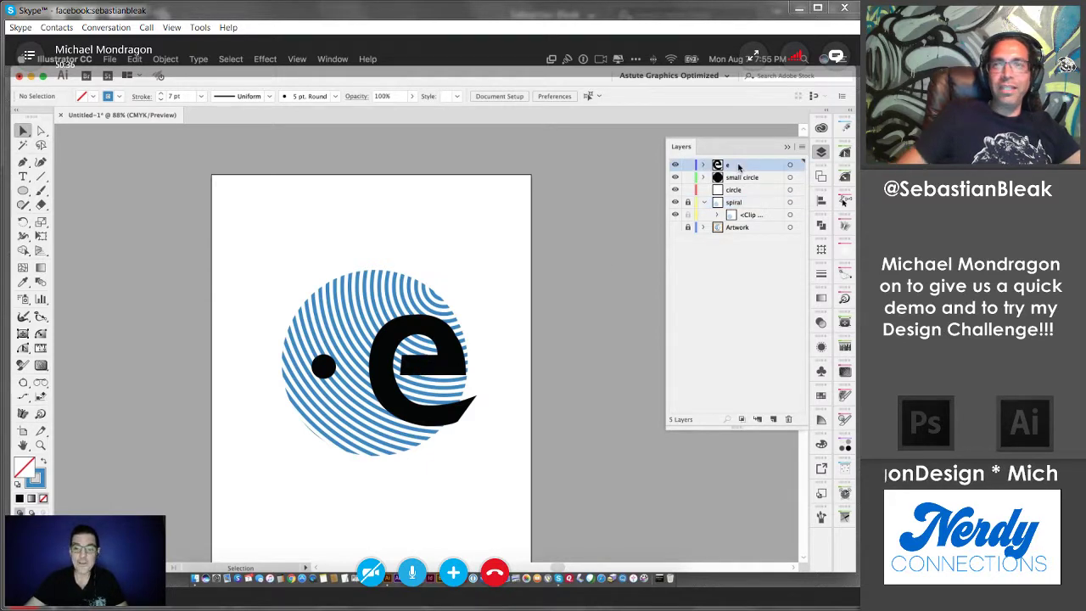
Step: Fill both the black e shape and the small dot with white sampled from the artboard
{"action": "left_click", "coordinate": [411, 320]}
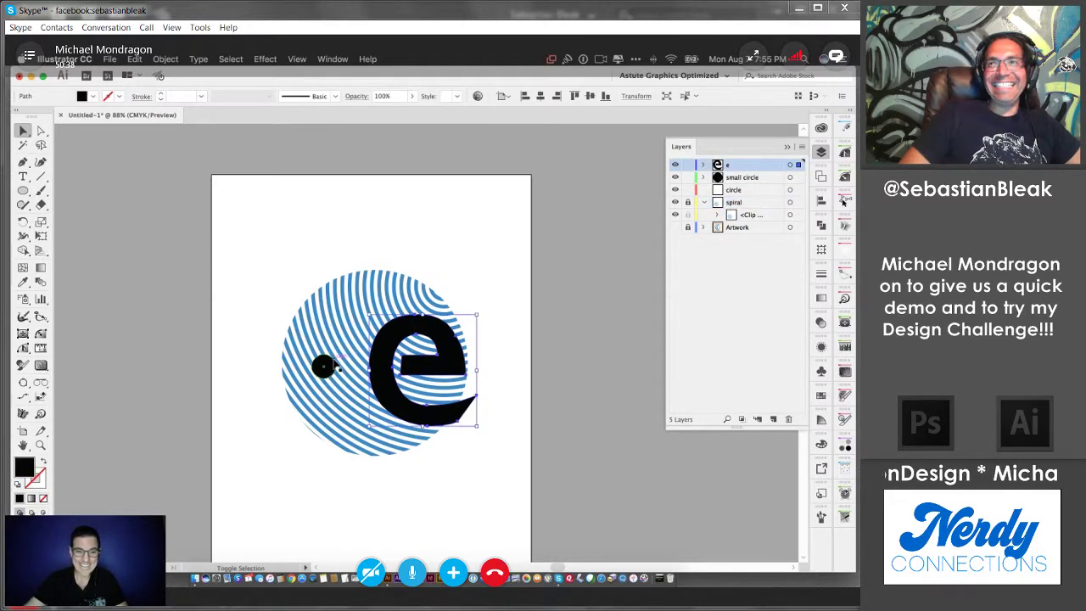
{"action": "left_click", "coordinate": [323, 366], "text": "shift"}
{"action": "left_click", "coordinate": [22, 282]}
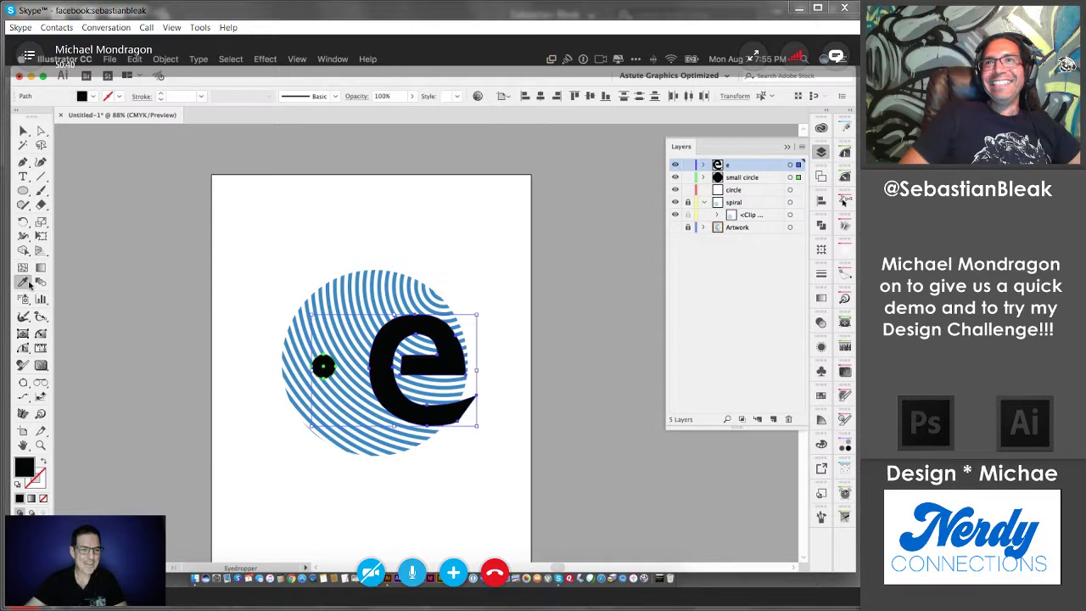
{"action": "left_click", "coordinate": [397, 213]}
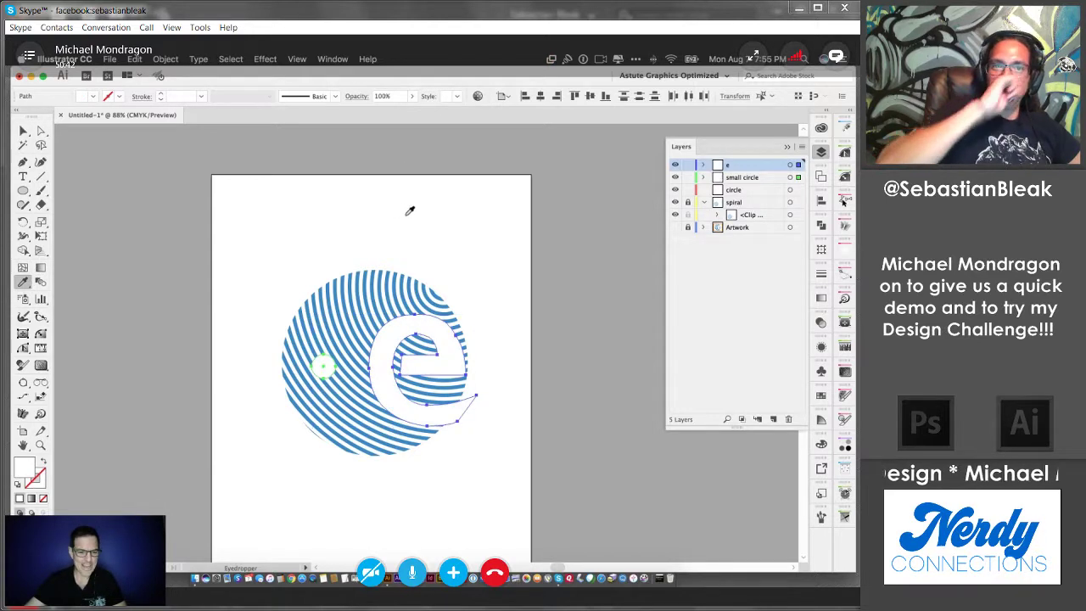
{"action": "left_click", "coordinate": [22, 130]}
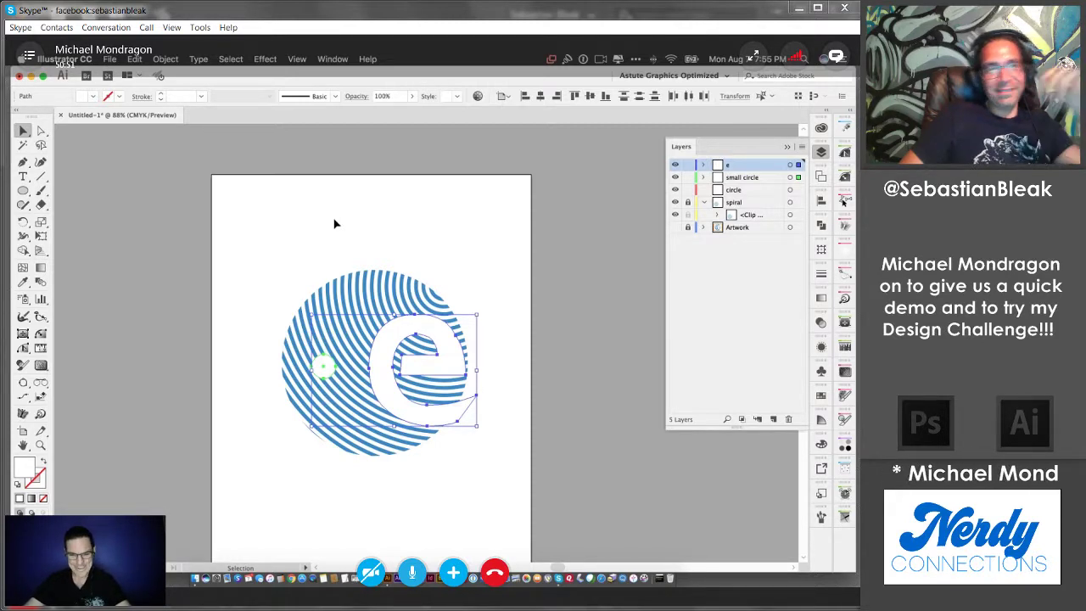
{"action": "left_click", "coordinate": [335, 223]}
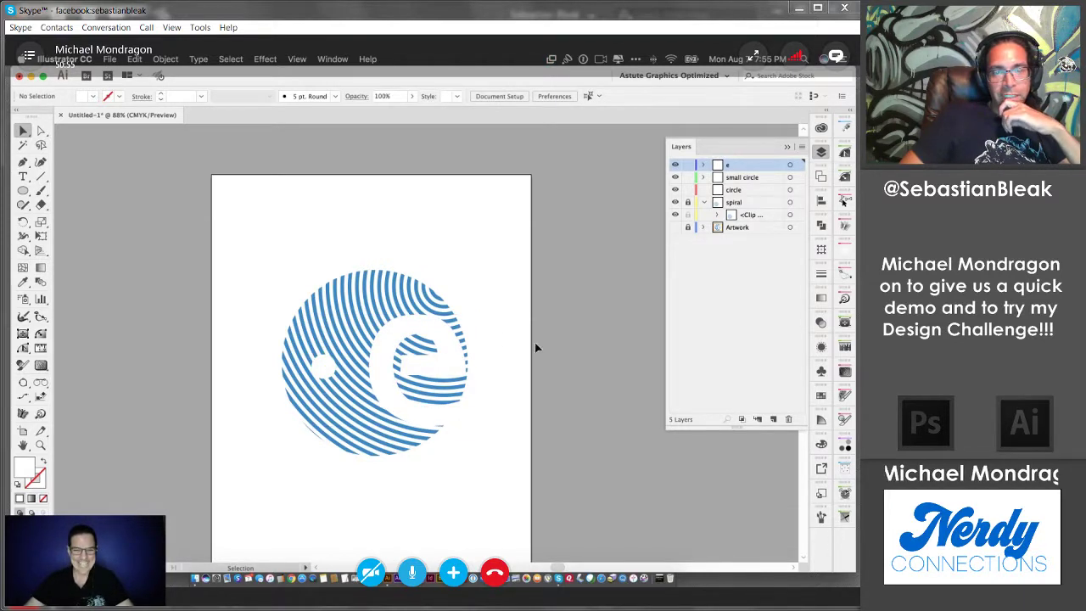
Step: Lock the small circle and circle layers and select the anchor point at the top of the e
{"action": "left_click", "coordinate": [420, 319]}
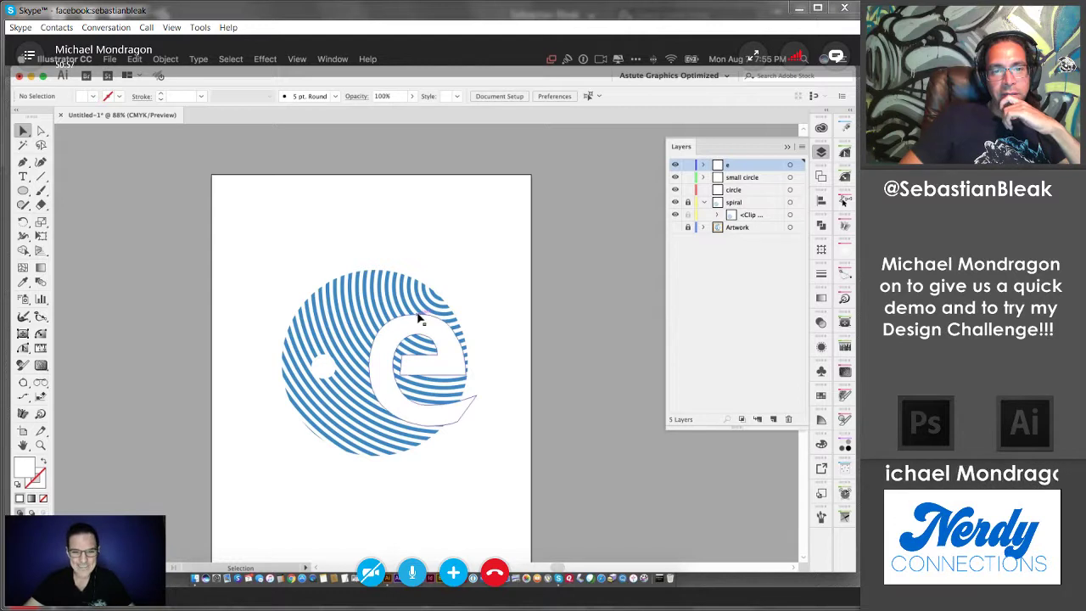
{"action": "left_click_drag", "start_coordinate": [684, 179], "coordinate": [684, 198]}
{"action": "left_click", "coordinate": [40, 130]}
{"action": "left_click", "coordinate": [494, 270]}
{"action": "left_click", "coordinate": [414, 323]}
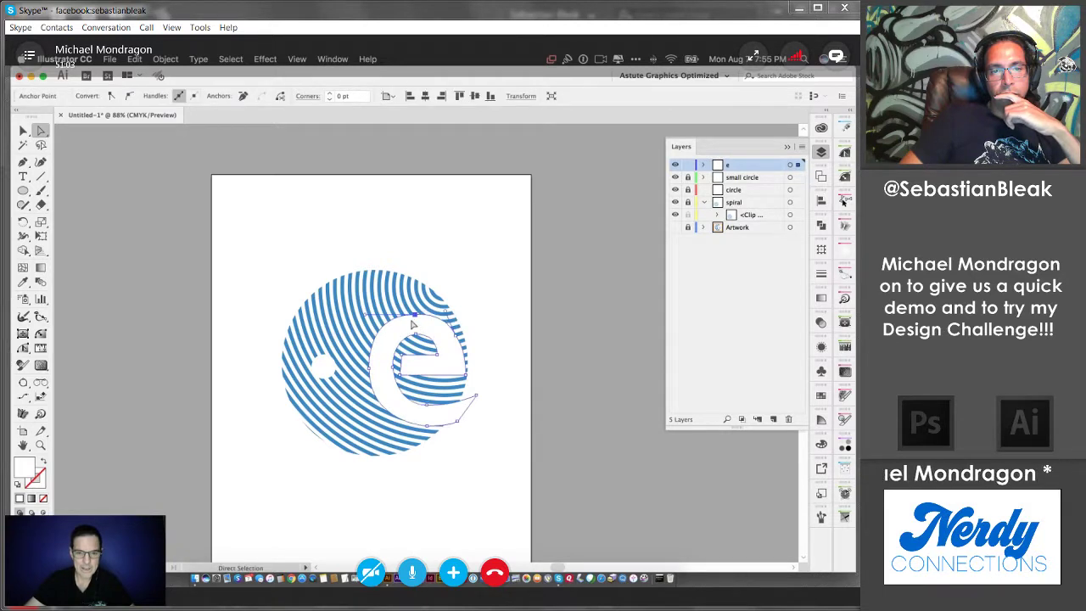
{"action": "left_click", "coordinate": [23, 130]}
{"action": "left_click", "coordinate": [218, 189]}
{"action": "left_click", "coordinate": [394, 331]}
{"action": "left_click", "coordinate": [23, 318]}
{"action": "left_click", "coordinate": [89, 331]}
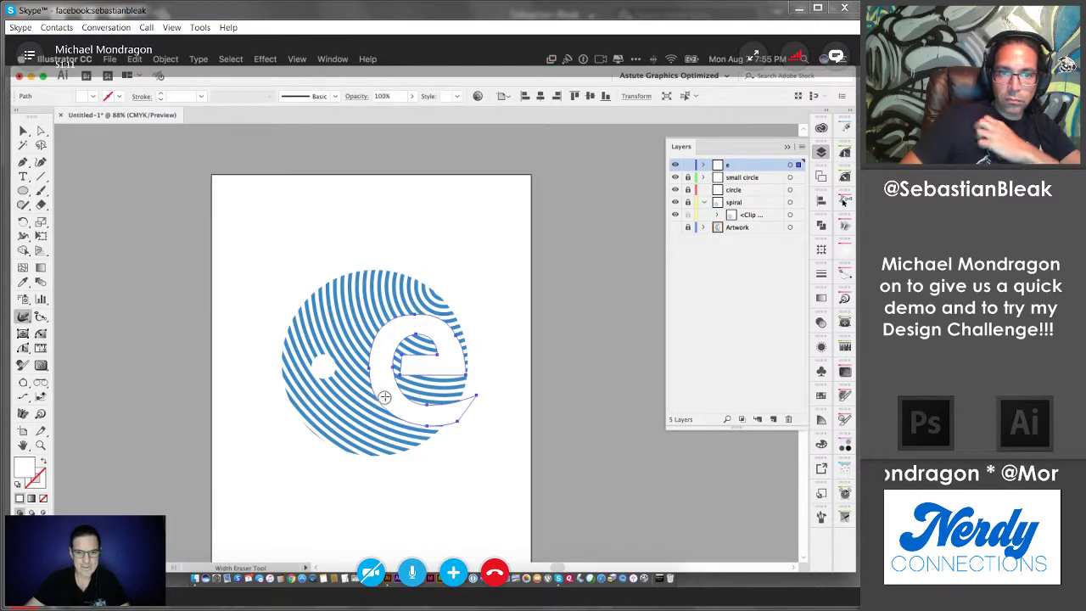
{"action": "left_click", "coordinate": [23, 334]}
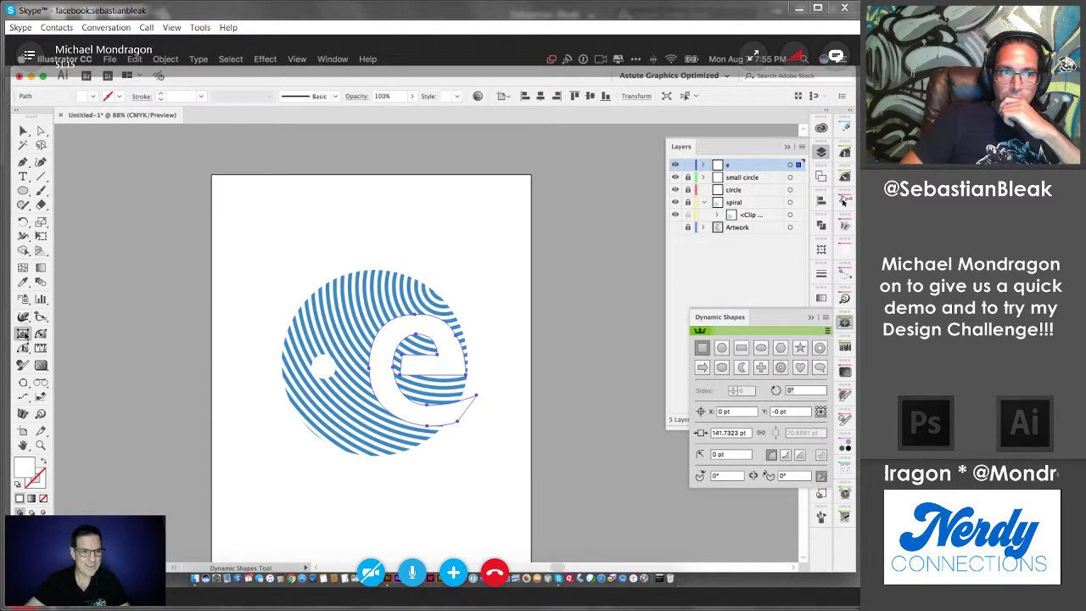
{"action": "left_click", "coordinate": [23, 348]}
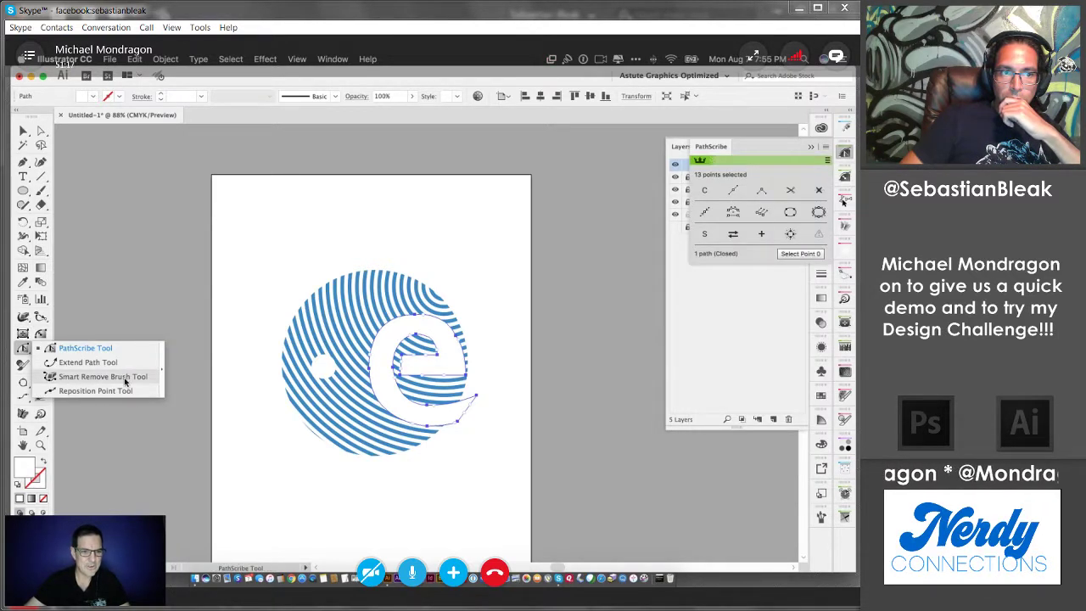
{"action": "left_click", "coordinate": [125, 382]}
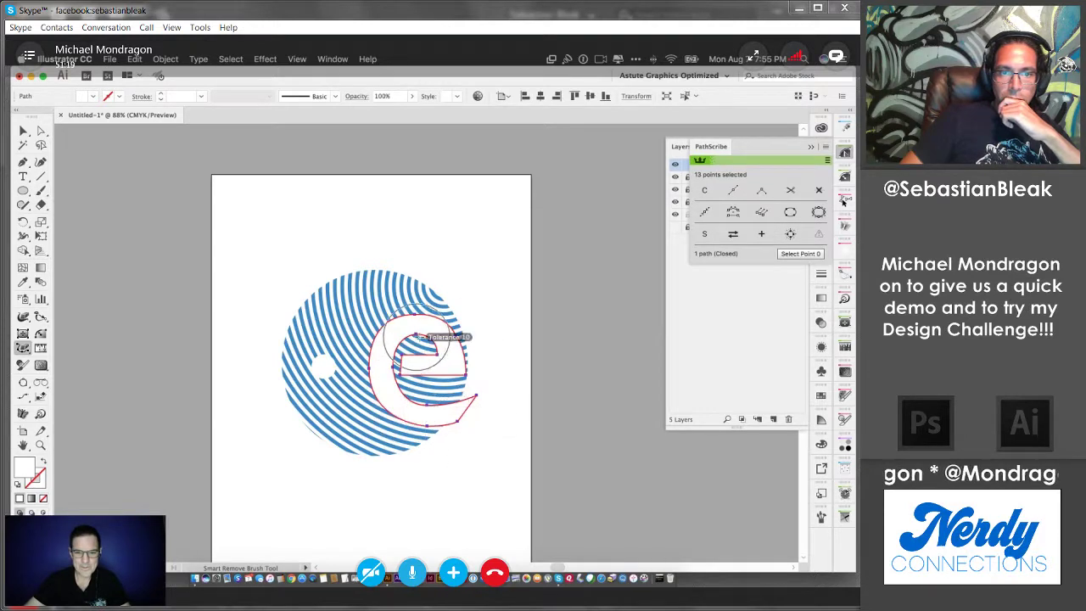
{"action": "left_click", "coordinate": [40, 131]}
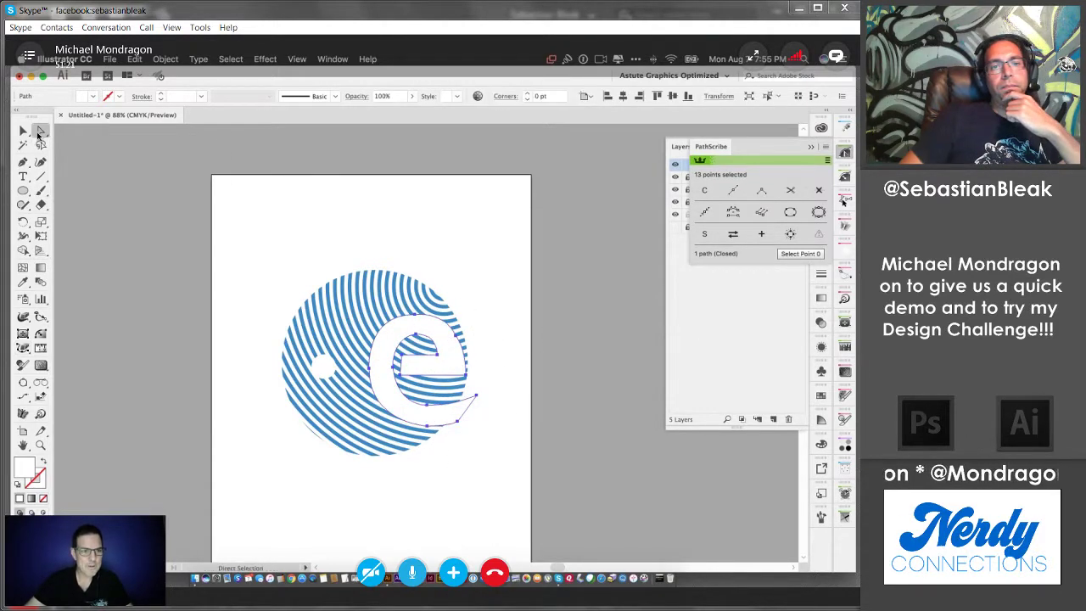
{"action": "left_click", "coordinate": [714, 328]}
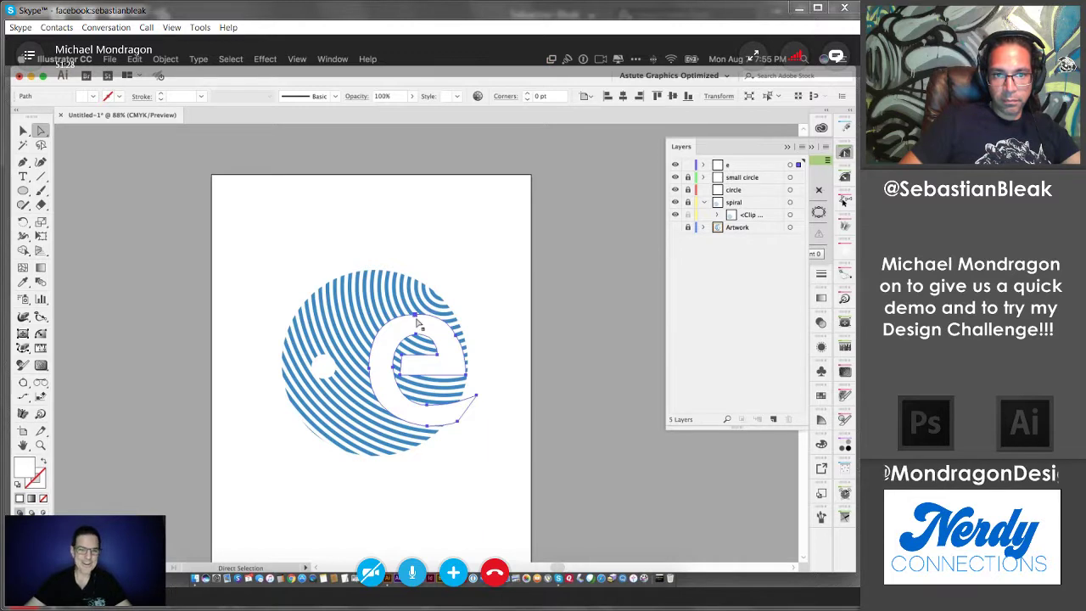
{"action": "left_click", "coordinate": [416, 315]}
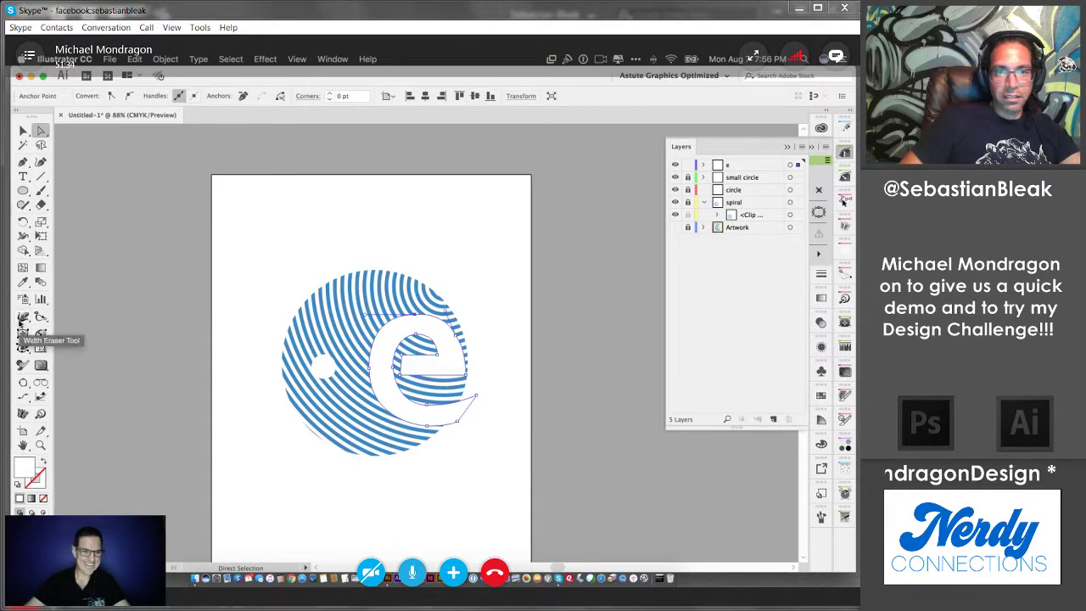
{"action": "left_click", "coordinate": [23, 318]}
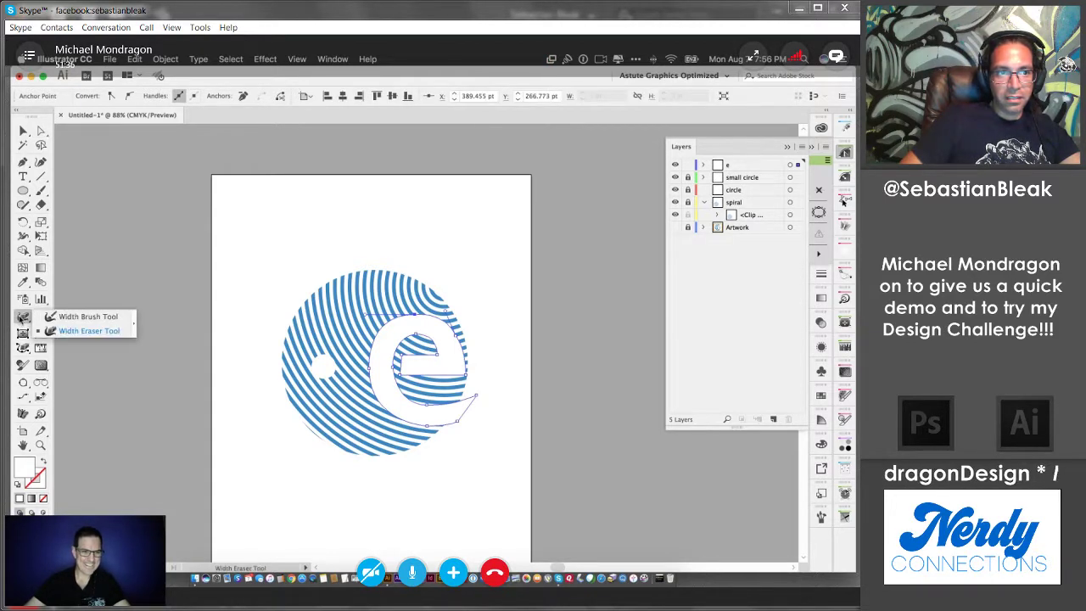
{"action": "left_click", "coordinate": [26, 335]}
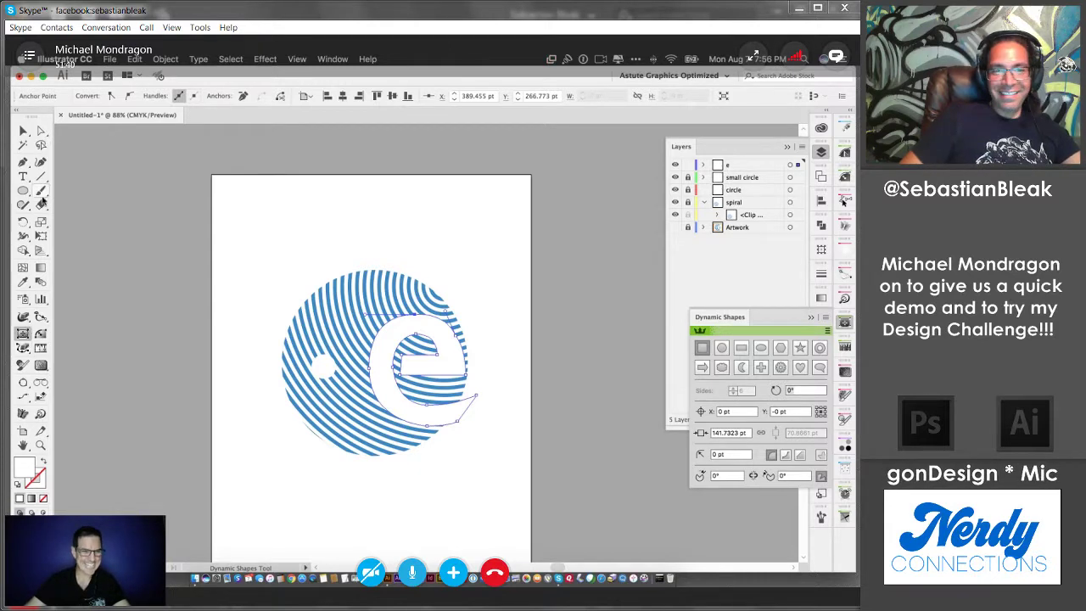
{"action": "left_click", "coordinate": [40, 144]}
{"action": "left_click", "coordinate": [40, 132]}
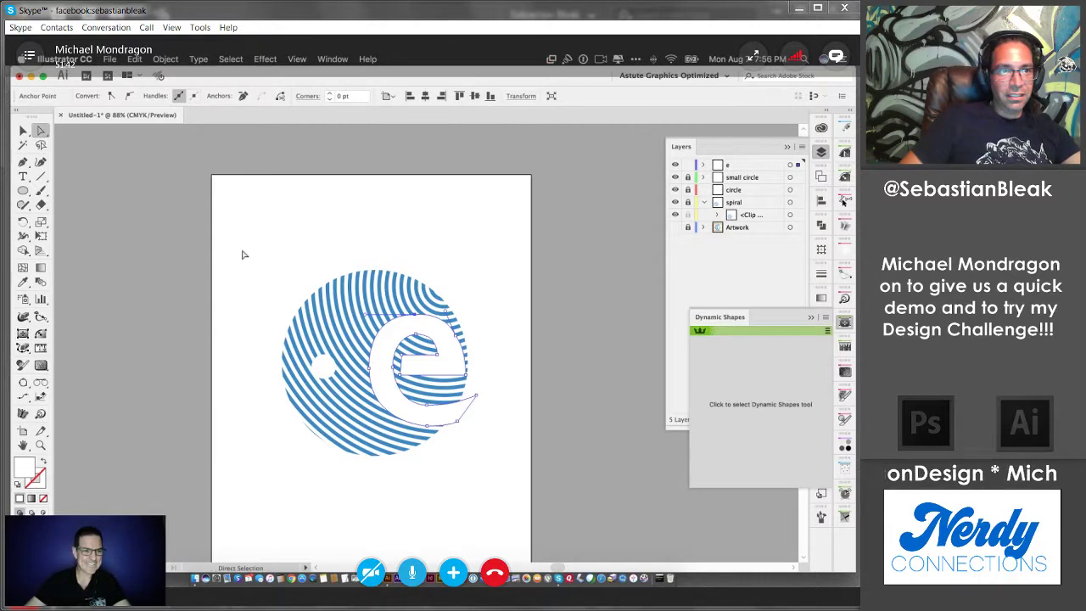
{"action": "right_click", "coordinate": [586, 352]}
{"action": "left_click", "coordinate": [536, 326]}
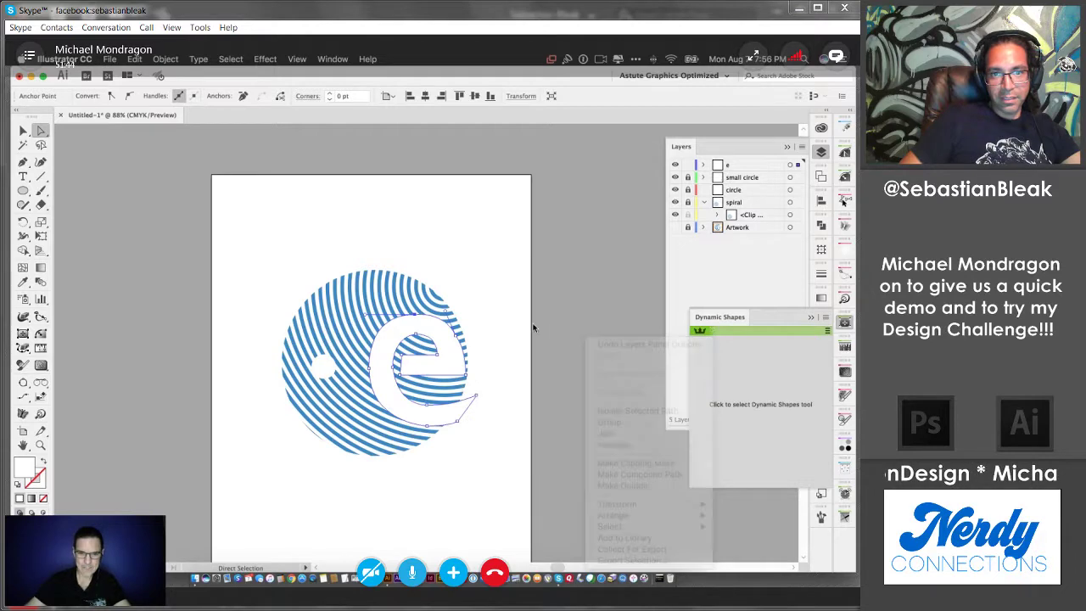
Step: Straighten the inner end of the e's crossbar by aligning its two corner anchor points to their left edge
{"action": "left_click", "coordinate": [39, 445]}
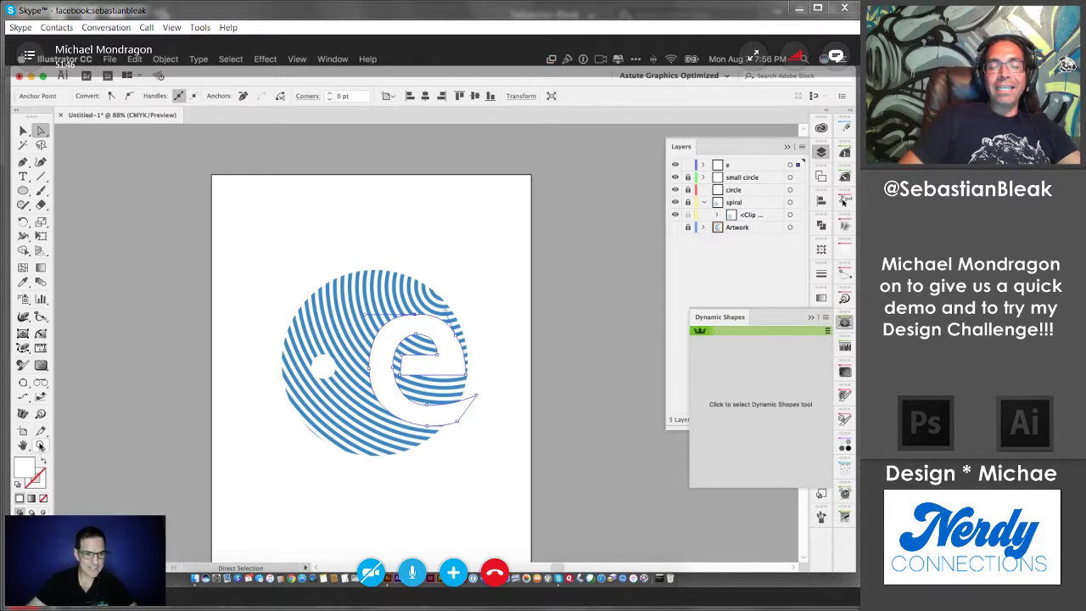
{"action": "left_click_drag", "start_coordinate": [270, 278], "coordinate": [538, 467]}
{"action": "key", "text": "a"}
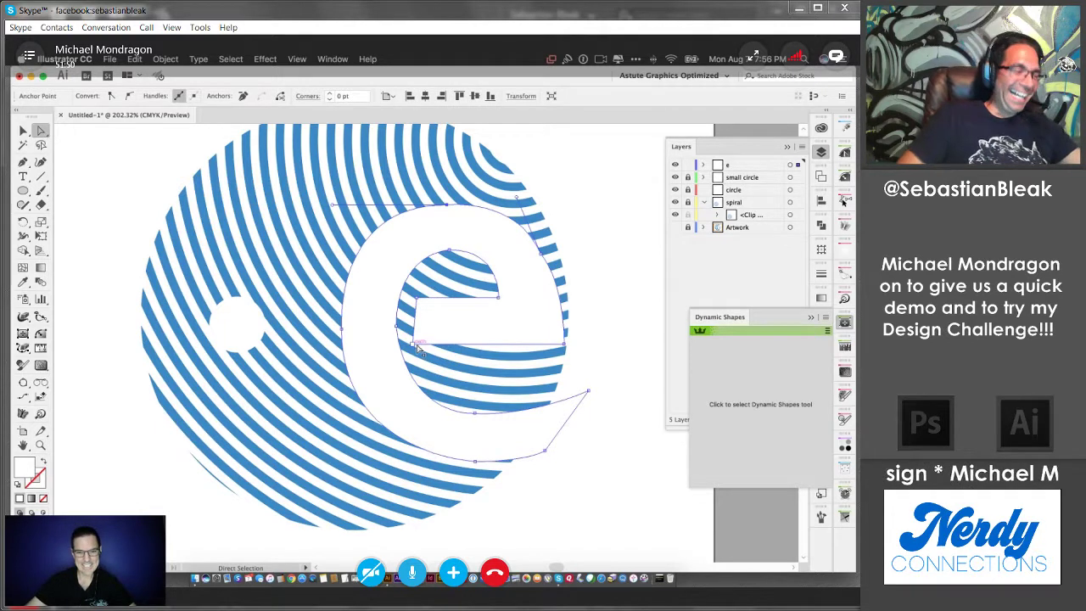
{"action": "left_click_drag", "start_coordinate": [417, 345], "coordinate": [440, 351]}
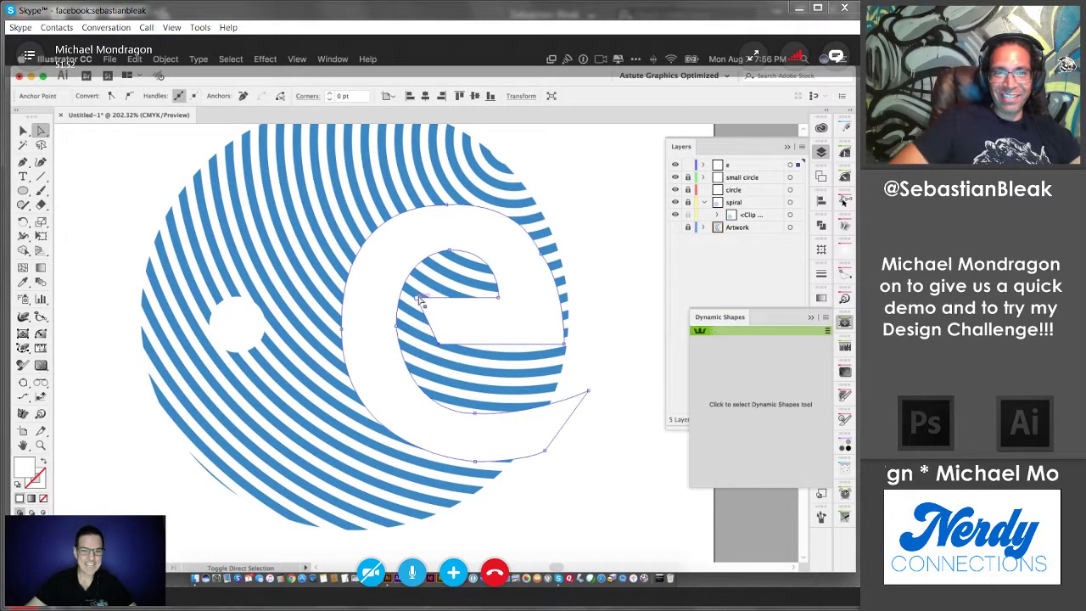
{"action": "left_click", "coordinate": [412, 96]}
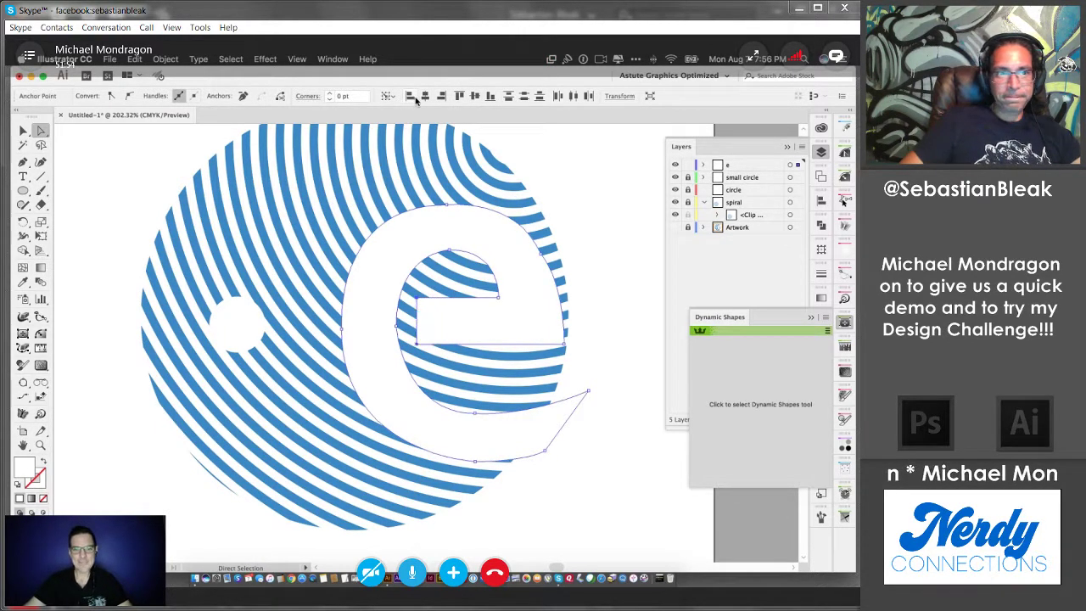
Step: Select the top and bottom anchor points of the e's inner and outer curves together
{"action": "left_click", "coordinate": [527, 481]}
{"action": "left_click", "coordinate": [481, 423]}
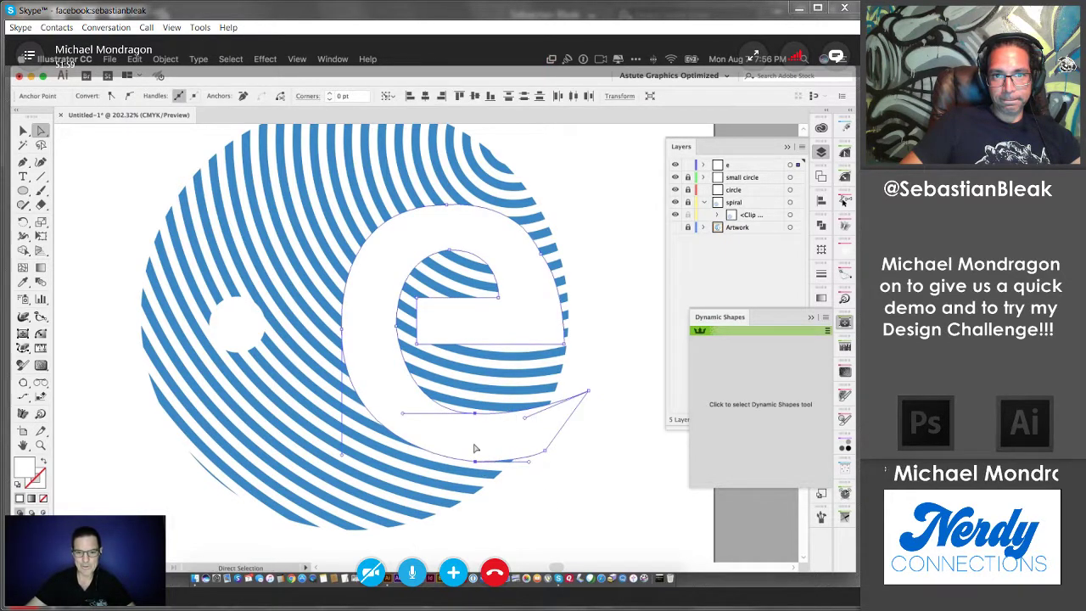
{"action": "left_click", "coordinate": [451, 252]}
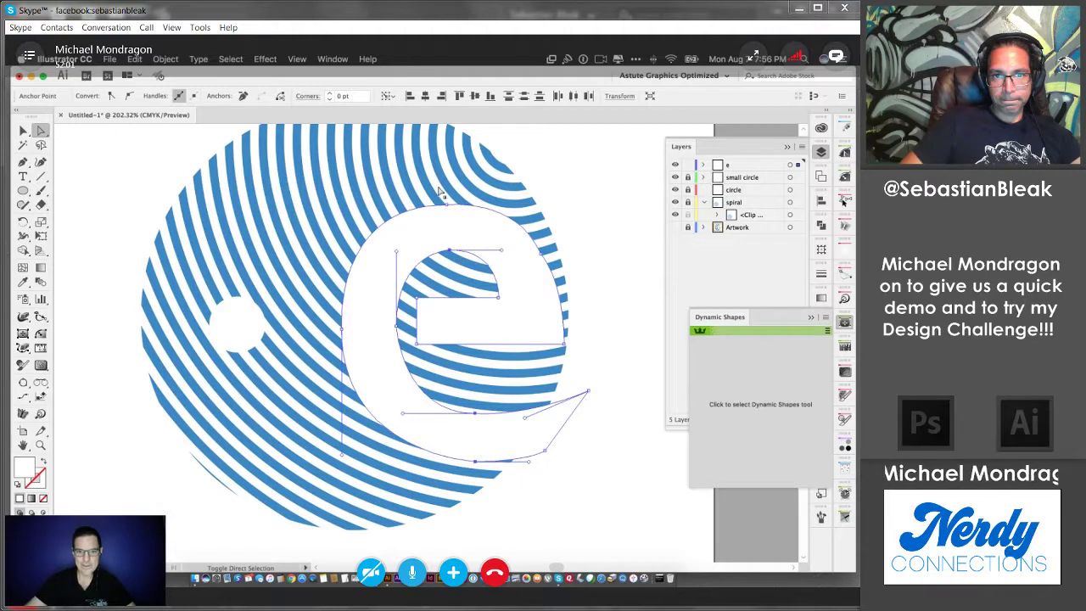
{"action": "left_click", "coordinate": [447, 206]}
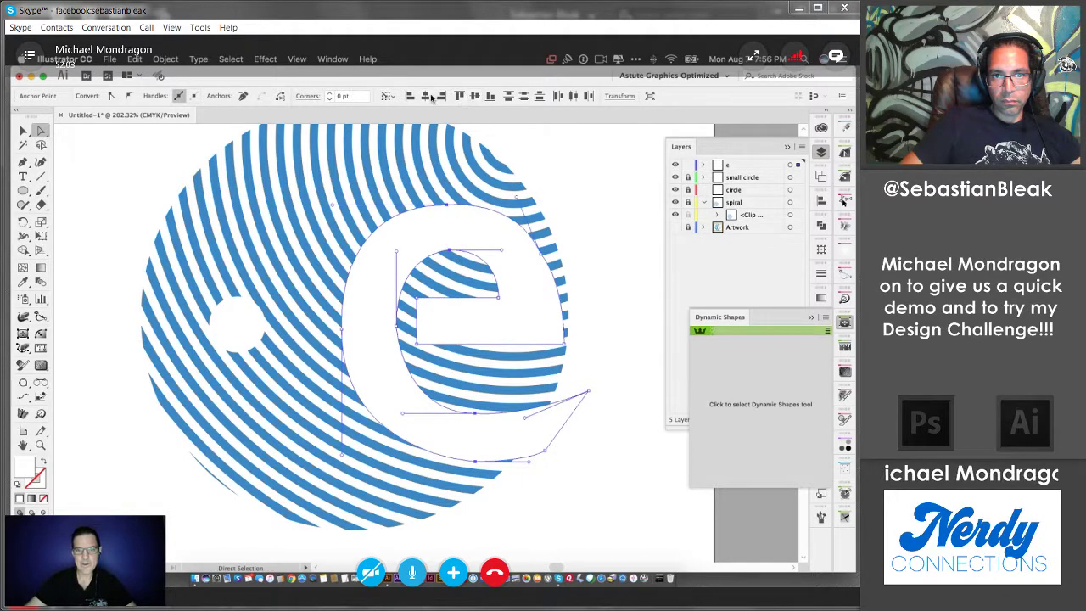
{"action": "key", "text": "v"}
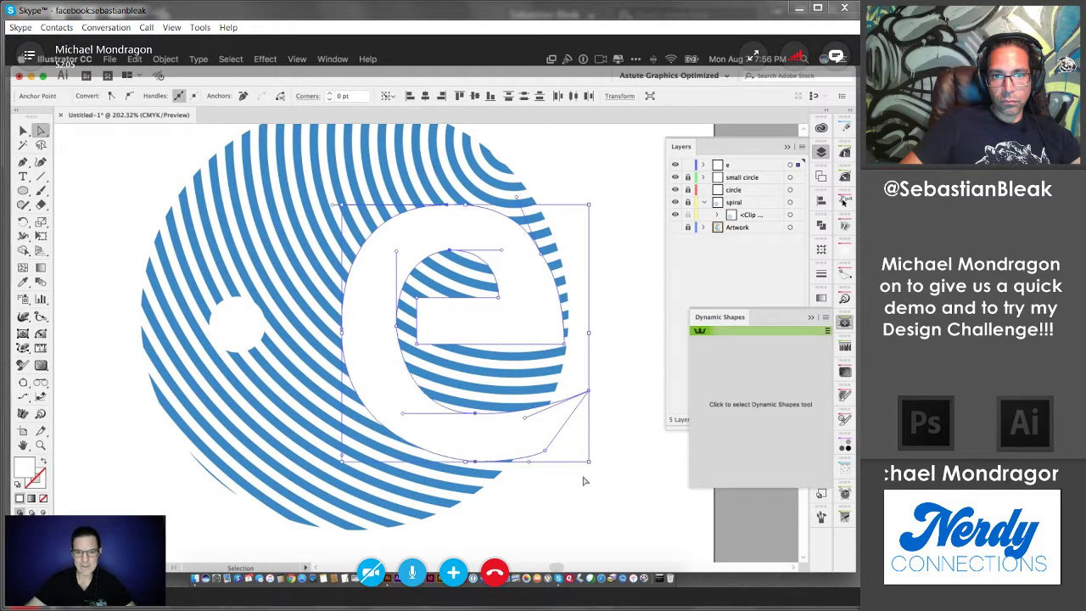
{"action": "key", "text": "a"}
{"action": "left_click", "coordinate": [475, 415]}
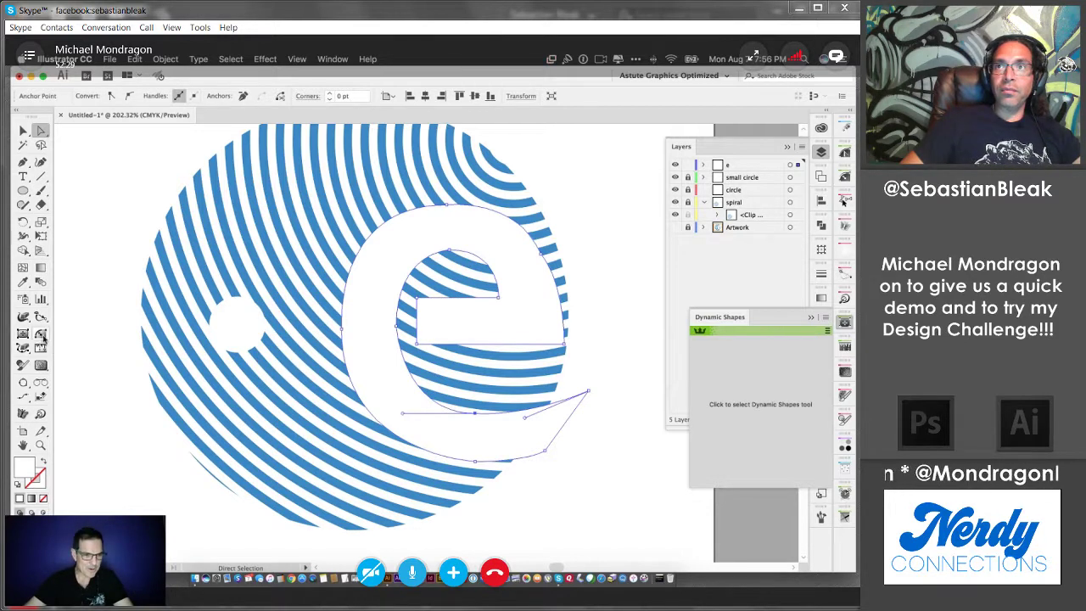
{"action": "left_click", "coordinate": [24, 350]}
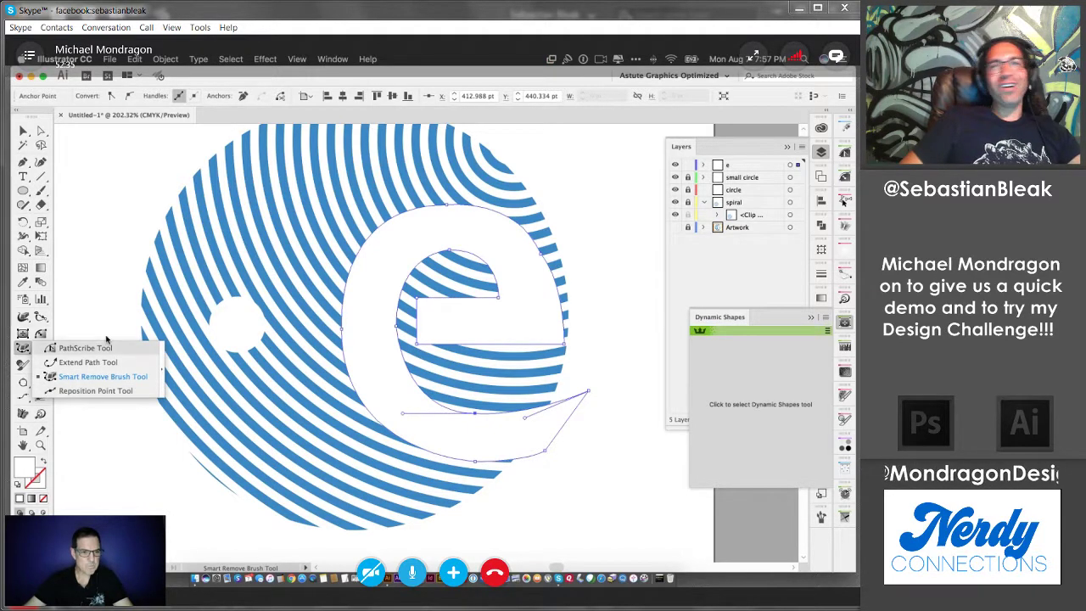
{"action": "left_click", "coordinate": [21, 348]}
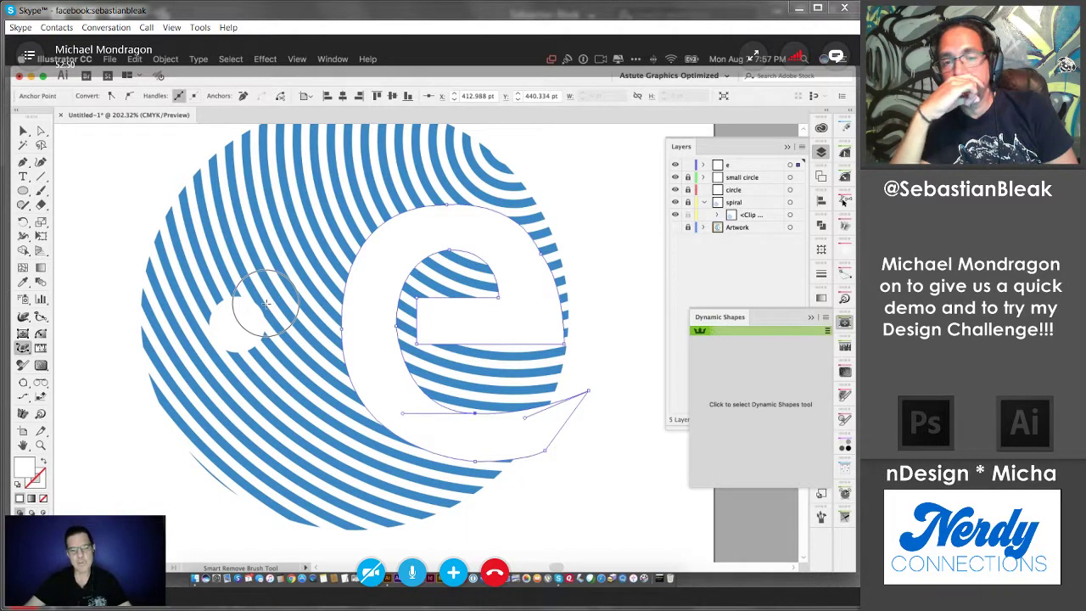
{"action": "scroll", "coordinate": [266, 303], "scroll_direction": "down", "scroll_amount": 1}
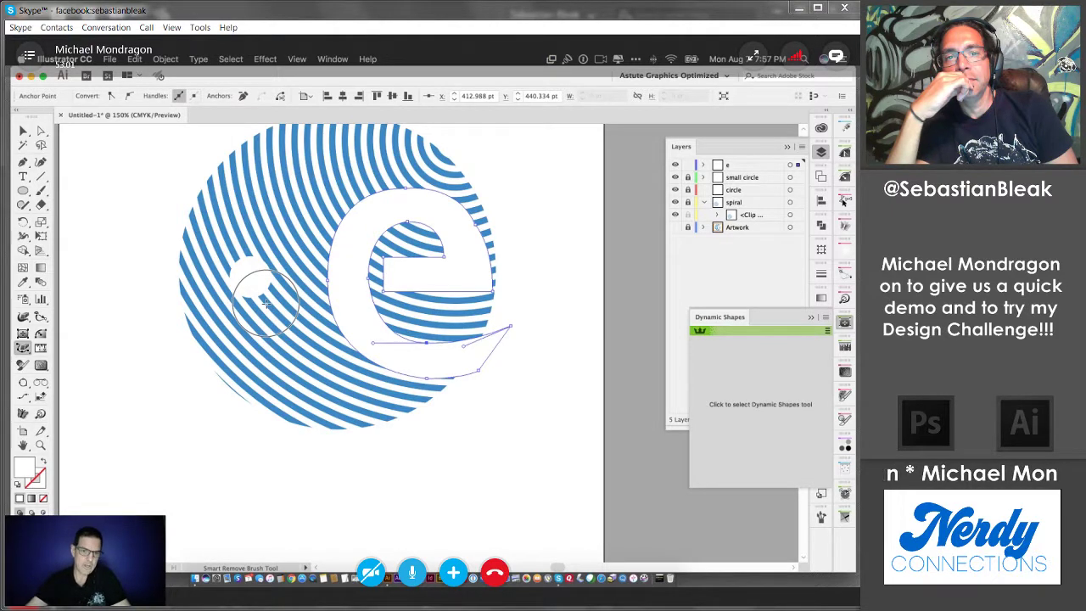
{"action": "left_click_drag", "start_coordinate": [336, 221], "coordinate": [388, 274]}
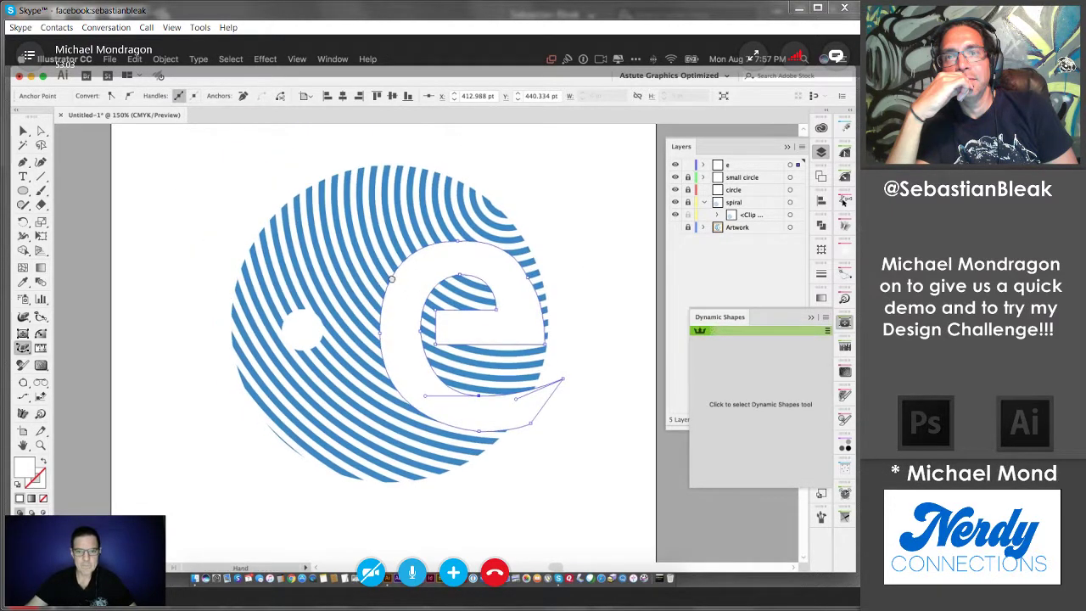
{"action": "left_click", "coordinate": [23, 130]}
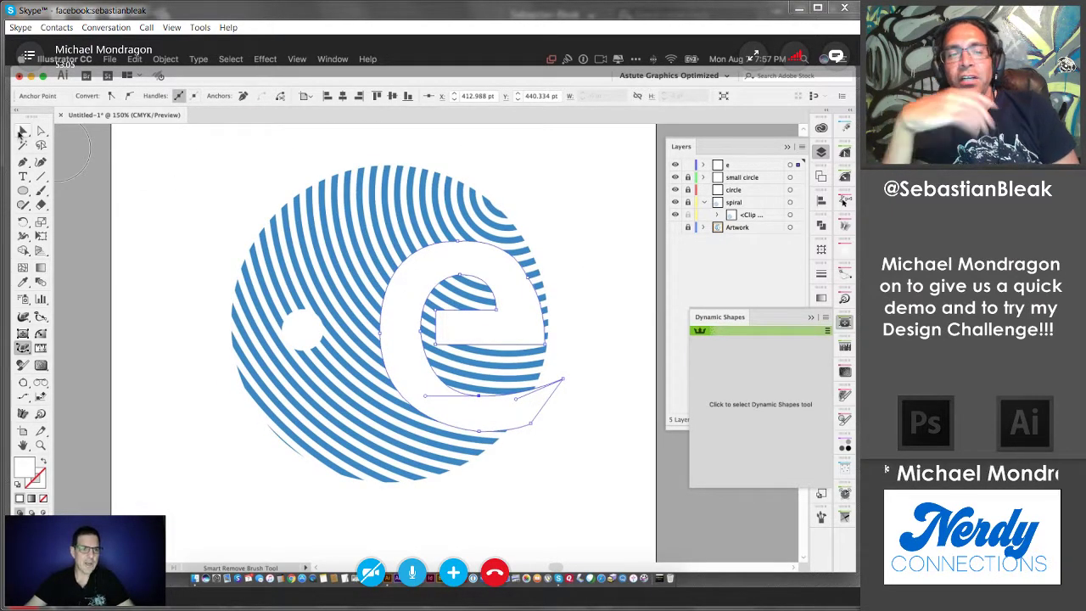
{"action": "left_click", "coordinate": [156, 186]}
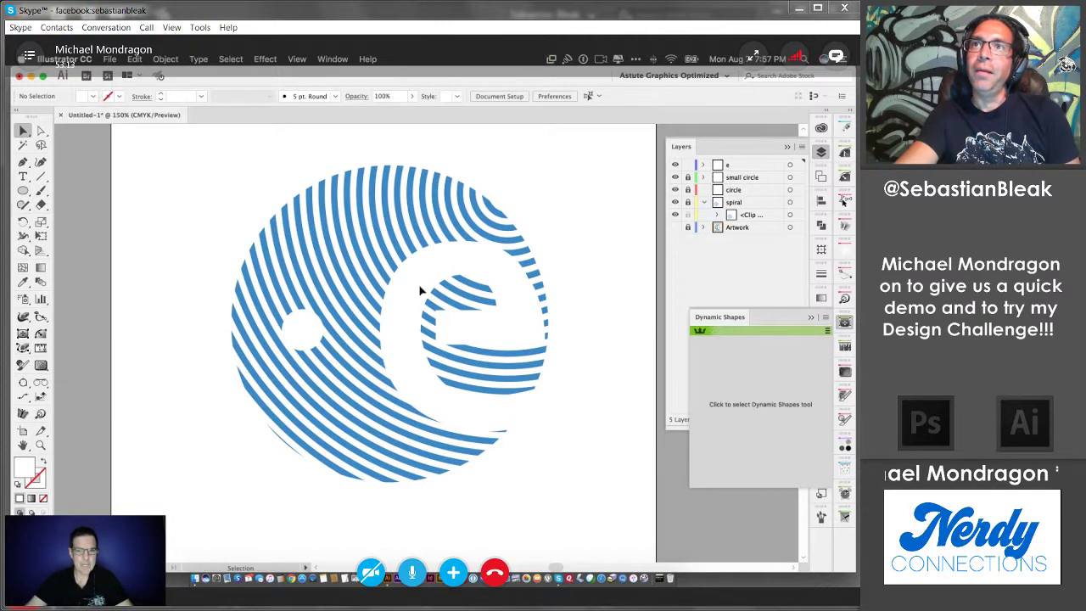
Step: Draw an open single-line e with the Pen tool over the white e, from the crossbar around the bowl to the lower tail
{"action": "left_click", "coordinate": [493, 255]}
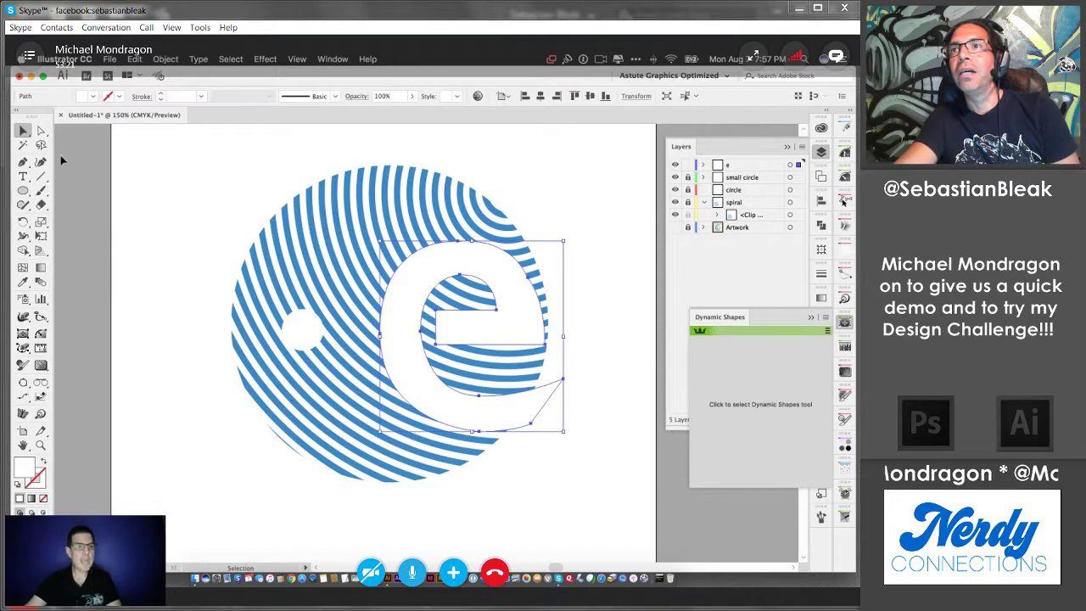
{"action": "left_click", "coordinate": [23, 161]}
{"action": "left_click", "coordinate": [446, 330]}
{"action": "left_click", "coordinate": [524, 329]}
{"action": "left_click", "coordinate": [462, 259]}
{"action": "left_click_drag", "start_coordinate": [462, 259], "coordinate": [413, 261]}
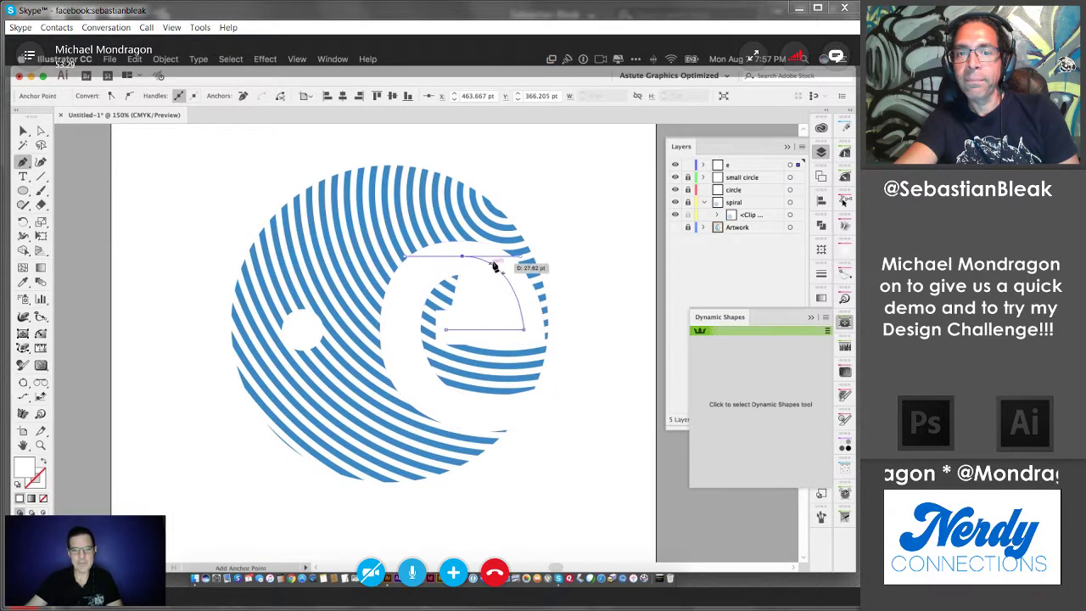
{"action": "left_click", "coordinate": [462, 257]}
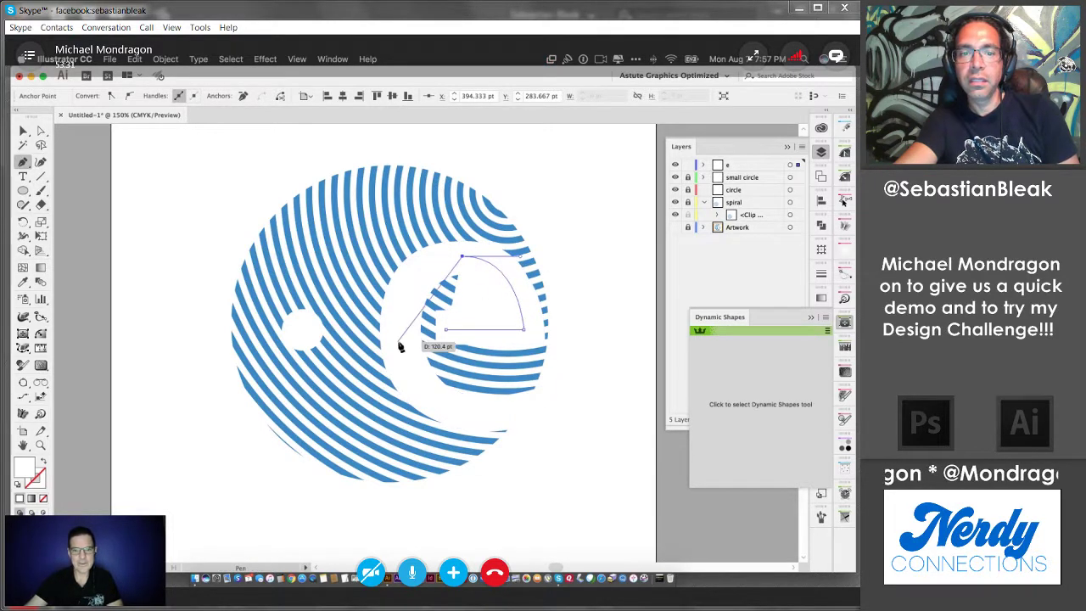
{"action": "left_click_drag", "start_coordinate": [402, 329], "coordinate": [416, 402]}
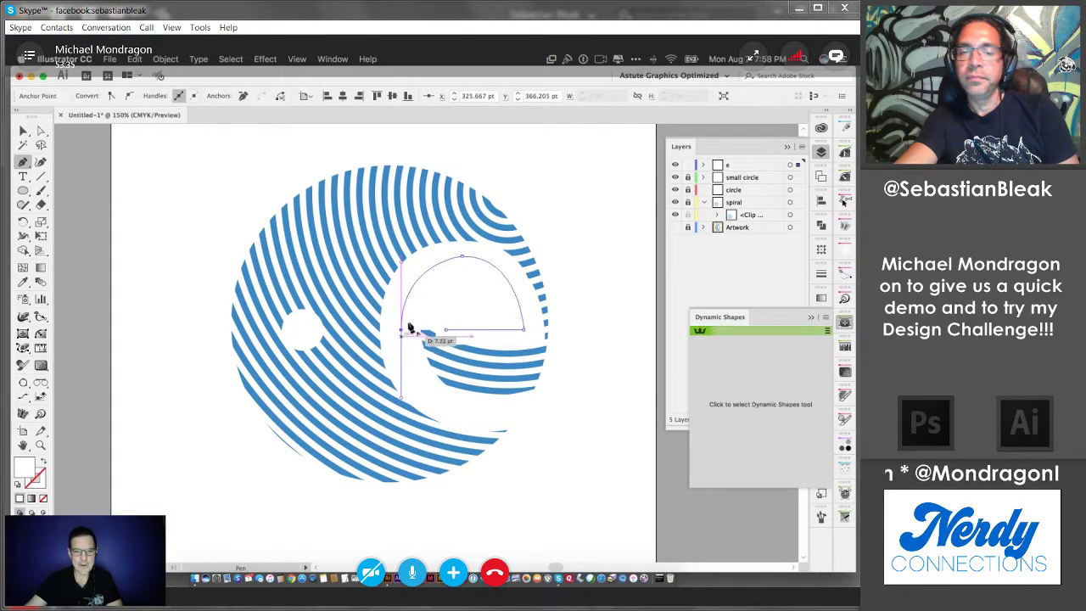
{"action": "left_click", "coordinate": [403, 331]}
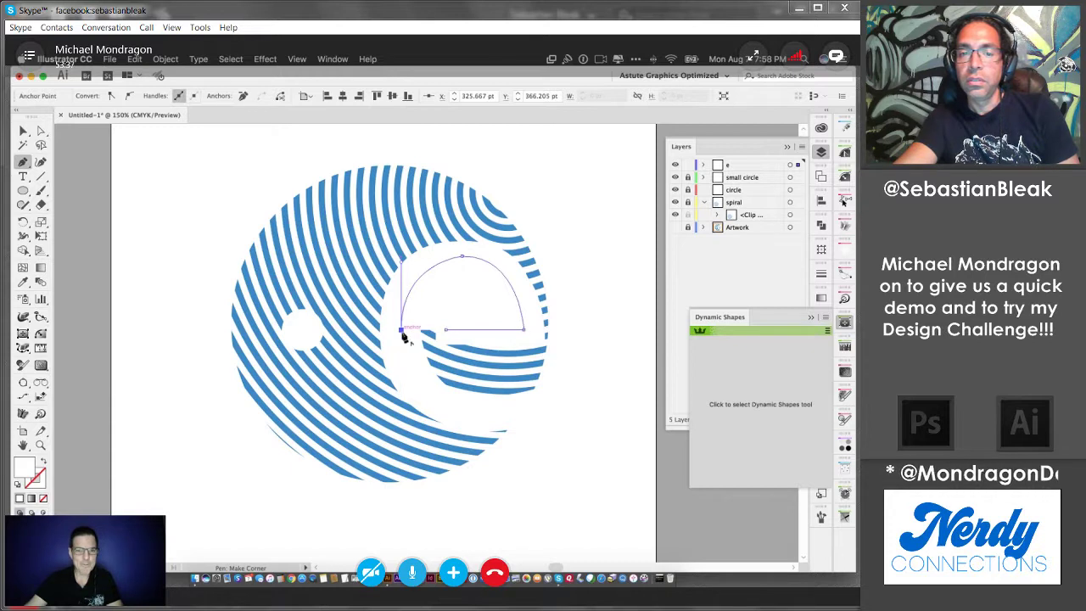
{"action": "left_click_drag", "start_coordinate": [542, 409], "coordinate": [693, 381]}
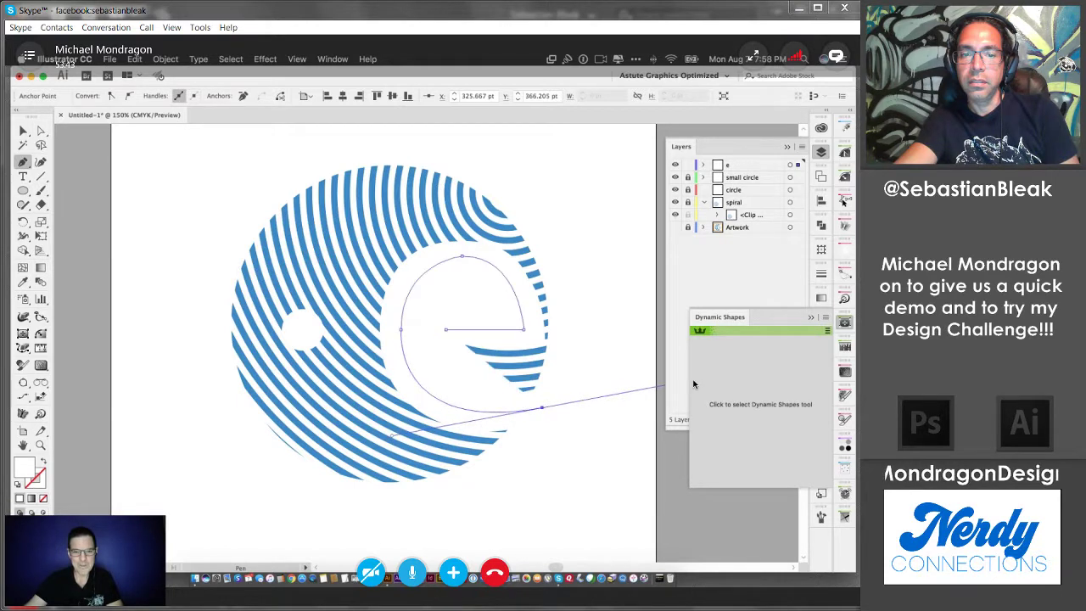
Step: Give the single-line e path a black stroke and set its weight to 49 pt
{"action": "left_click", "coordinate": [25, 131]}
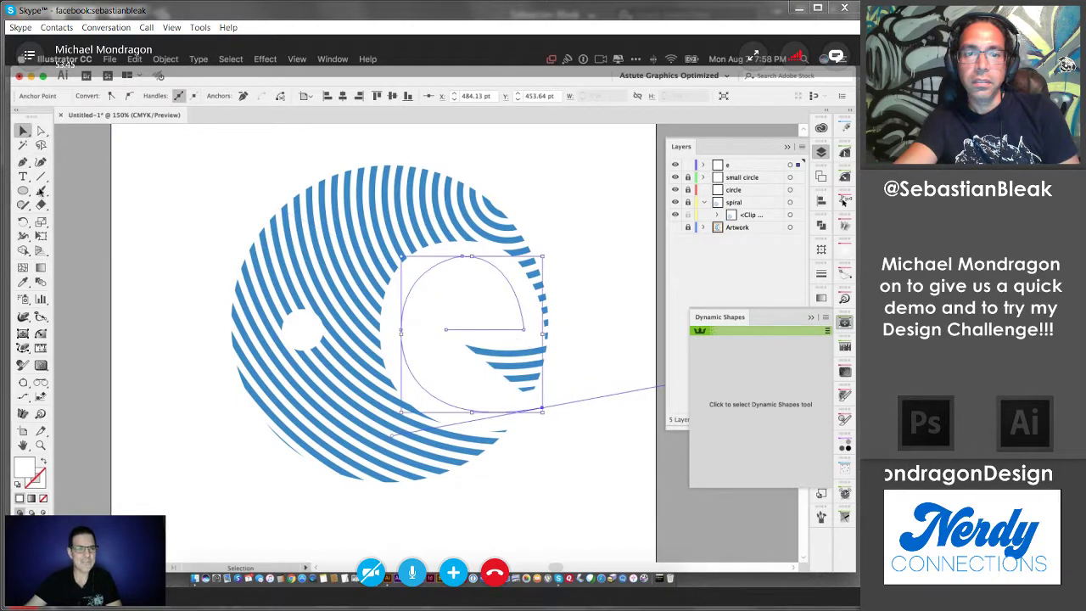
{"action": "left_click", "coordinate": [19, 484]}
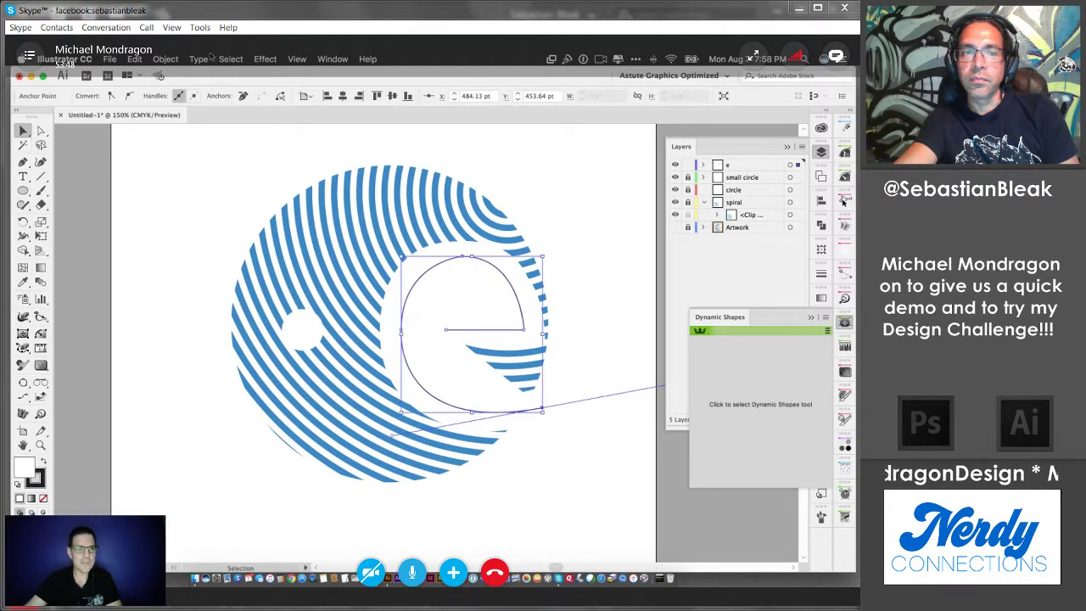
{"action": "left_click", "coordinate": [333, 59]}
{"action": "scroll", "coordinate": [398, 442], "scroll_direction": "down", "scroll_amount": 5}
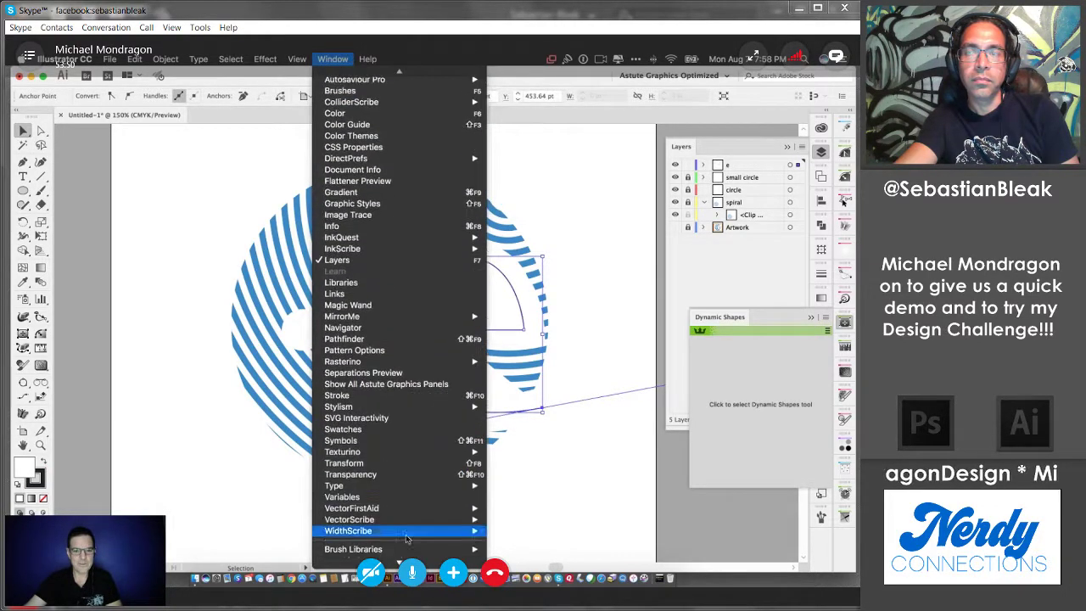
{"action": "left_click", "coordinate": [400, 390]}
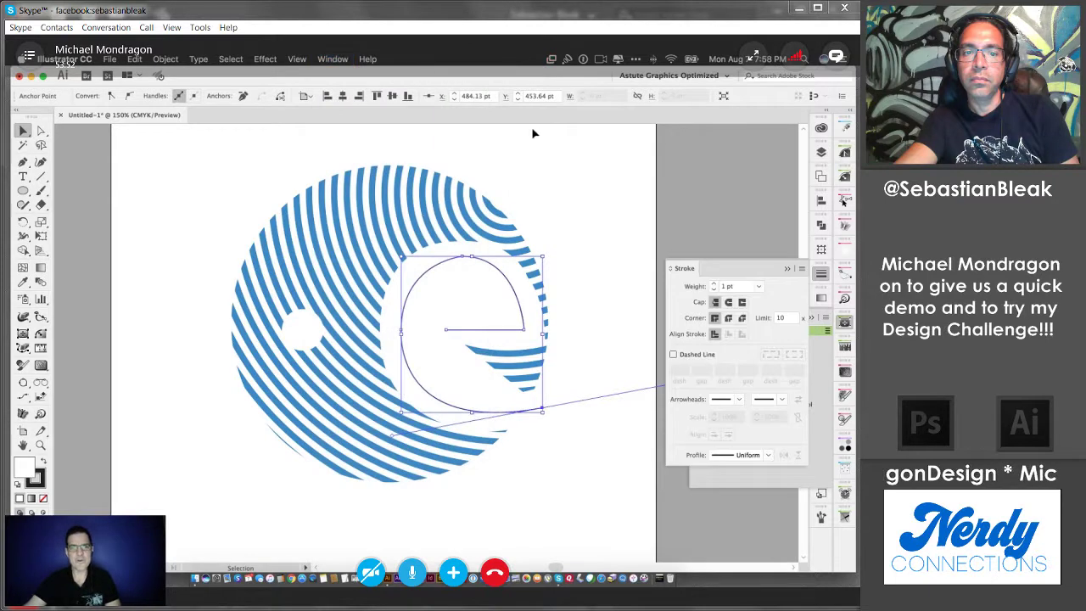
{"action": "left_click", "coordinate": [714, 285]}
{"action": "left_click", "coordinate": [714, 284]}
{"action": "left_click", "coordinate": [714, 284]}
{"action": "left_click", "coordinate": [714, 285]}
{"action": "left_click", "coordinate": [713, 284]}
{"action": "left_click", "coordinate": [713, 284]}
{"action": "left_click", "coordinate": [714, 284]}
{"action": "left_click", "coordinate": [714, 285]}
{"action": "left_click", "coordinate": [713, 284]}
{"action": "left_click", "coordinate": [714, 285]}
{"action": "left_click", "coordinate": [714, 284]}
{"action": "left_click", "coordinate": [714, 284]}
{"action": "left_click", "coordinate": [714, 284]}
{"action": "left_click", "coordinate": [714, 285]}
{"action": "left_click", "coordinate": [714, 285]}
{"action": "left_click", "coordinate": [714, 285]}
{"action": "left_click", "coordinate": [714, 286]}
{"action": "left_click", "coordinate": [714, 286]}
{"action": "left_click", "coordinate": [713, 286]}
{"action": "left_click", "coordinate": [713, 285]}
{"action": "left_click", "coordinate": [714, 285]}
{"action": "left_click", "coordinate": [713, 286]}
{"action": "left_click", "coordinate": [714, 285]}
{"action": "left_click", "coordinate": [714, 285]}
{"action": "left_click", "coordinate": [714, 286]}
{"action": "left_click", "coordinate": [714, 285]}
{"action": "left_click", "coordinate": [713, 285]}
{"action": "left_click", "coordinate": [714, 285]}
{"action": "left_click", "coordinate": [714, 285]}
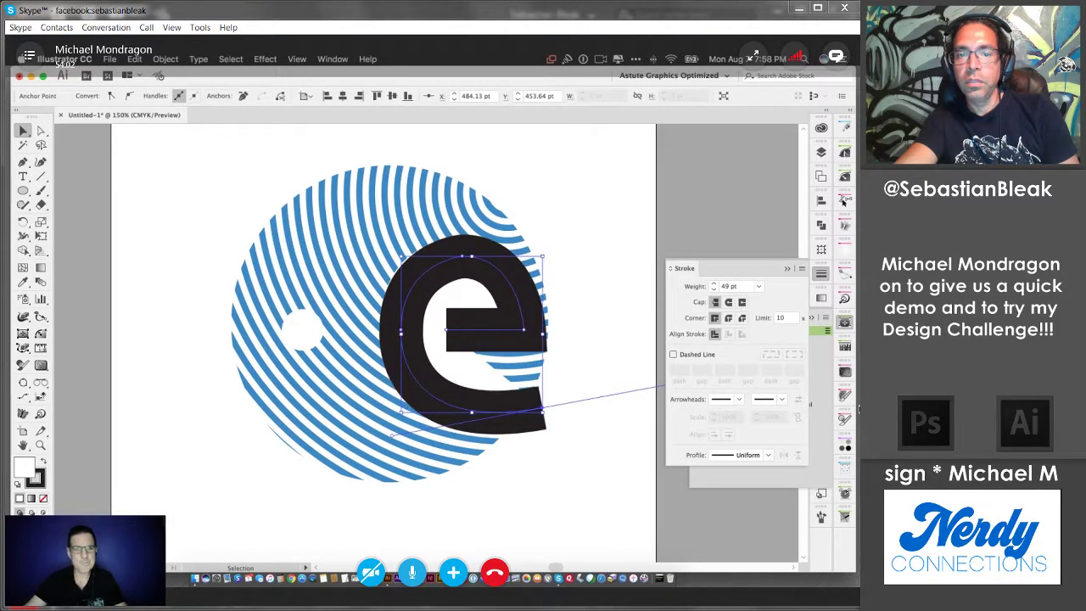
{"action": "left_click", "coordinate": [41, 130]}
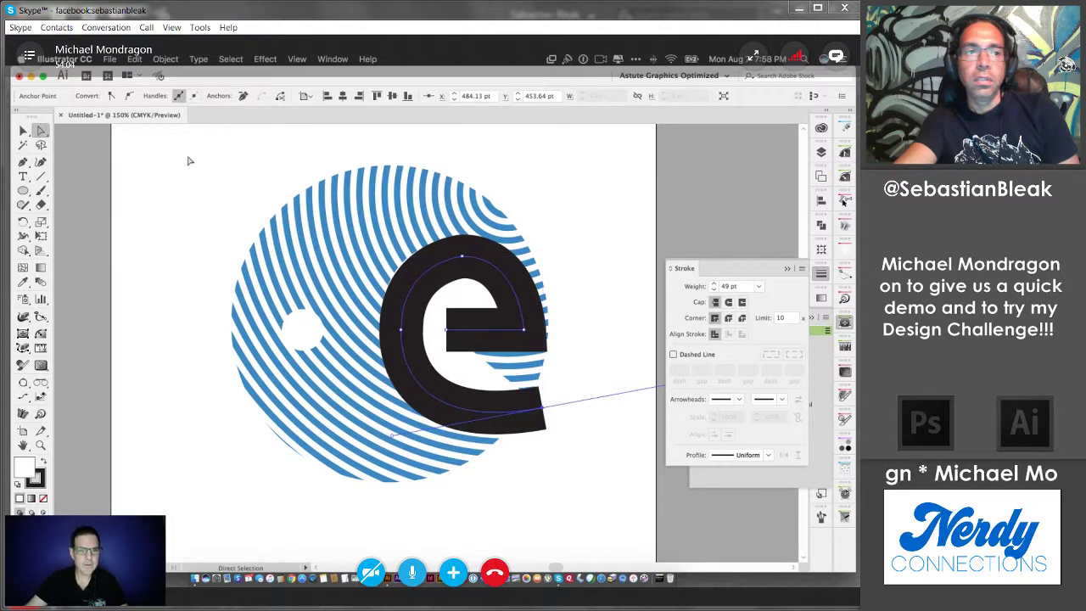
{"action": "left_click", "coordinate": [185, 161]}
{"action": "left_click", "coordinate": [466, 266]}
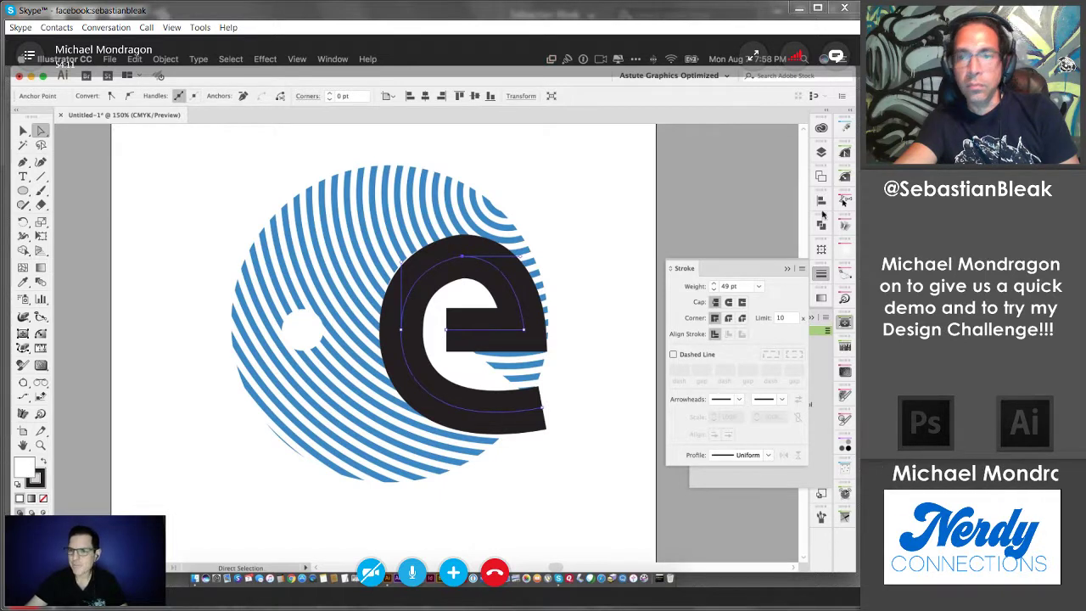
{"action": "left_click", "coordinate": [844, 128]}
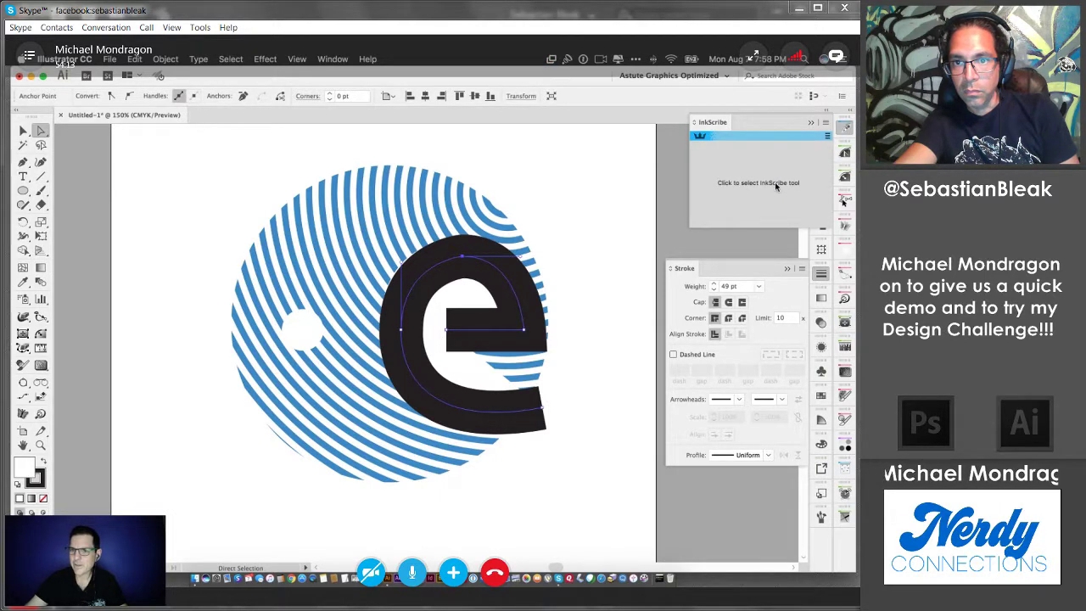
{"action": "left_click", "coordinate": [776, 184]}
{"action": "left_click", "coordinate": [758, 159]}
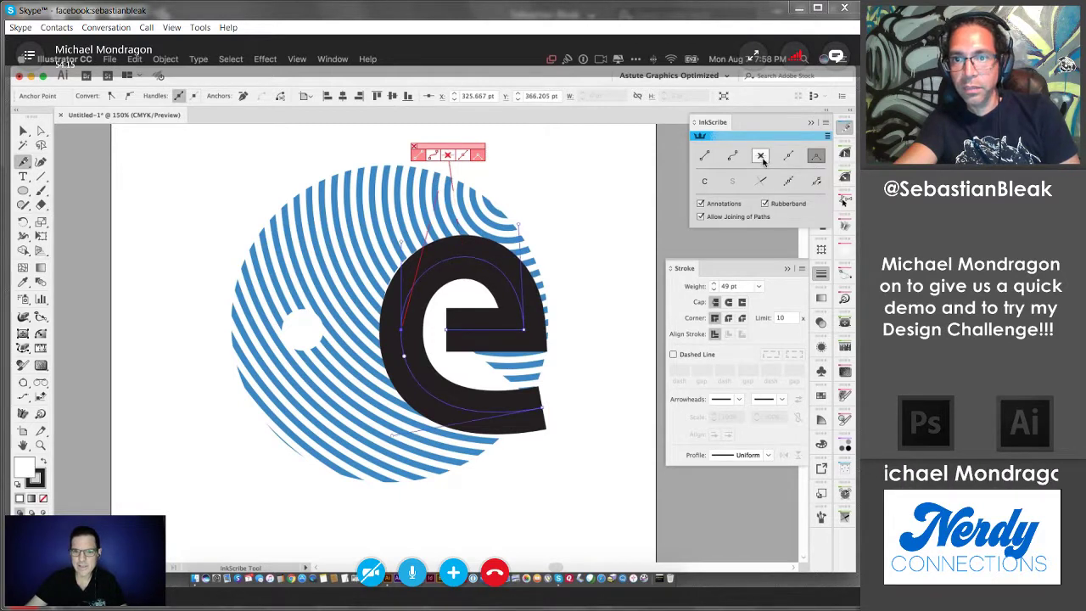
{"action": "key", "text": "v"}
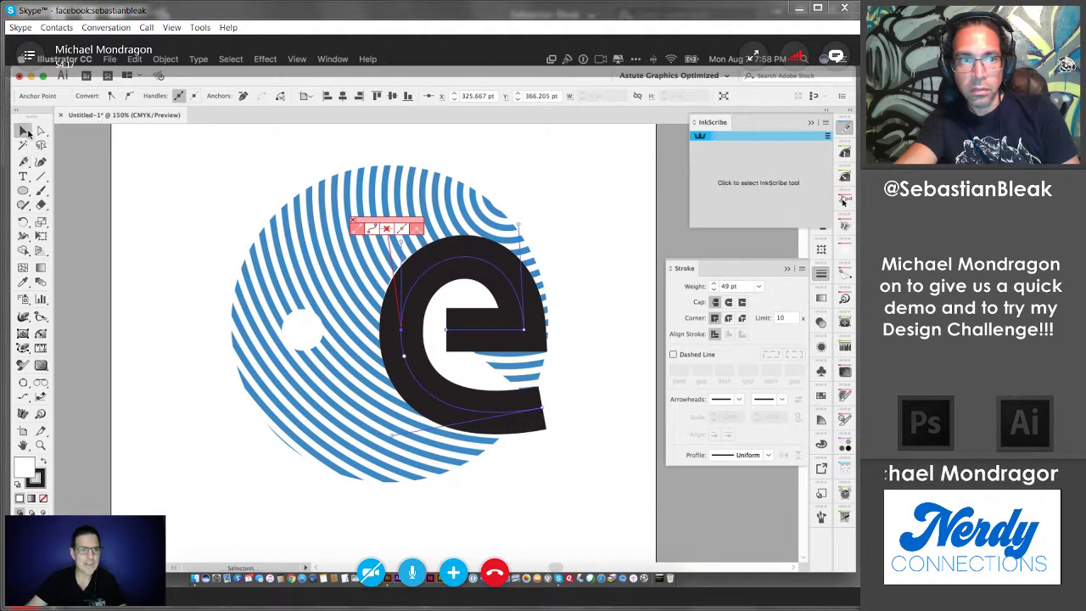
{"action": "left_click", "coordinate": [553, 407]}
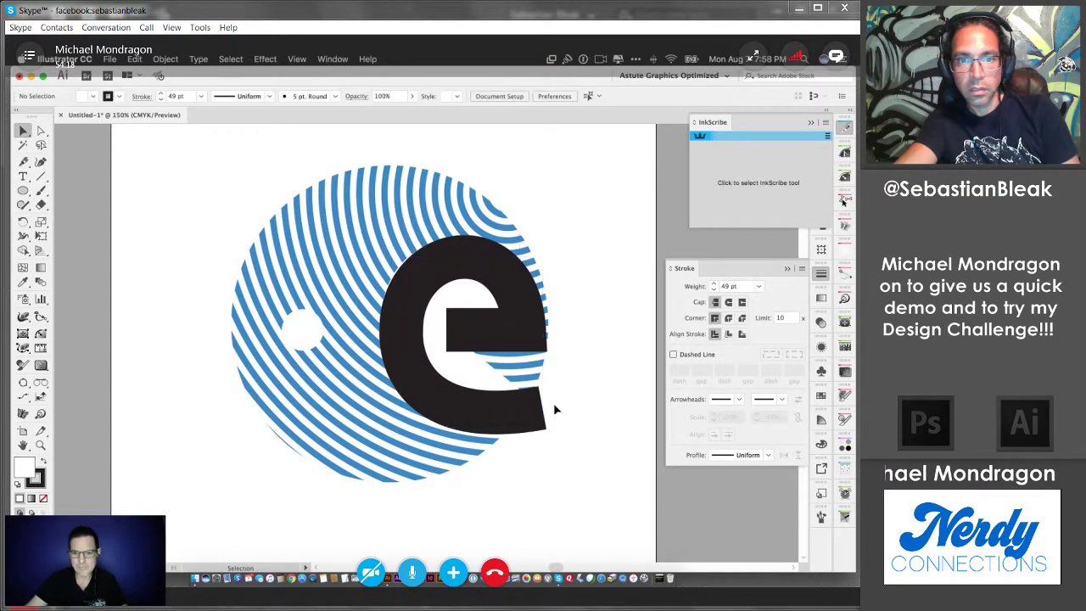
Step: Delete the old filled white e, cutting the stroked e out of the way and pasting it back in place
{"action": "left_click", "coordinate": [465, 331]}
{"action": "key", "text": "Delete"}
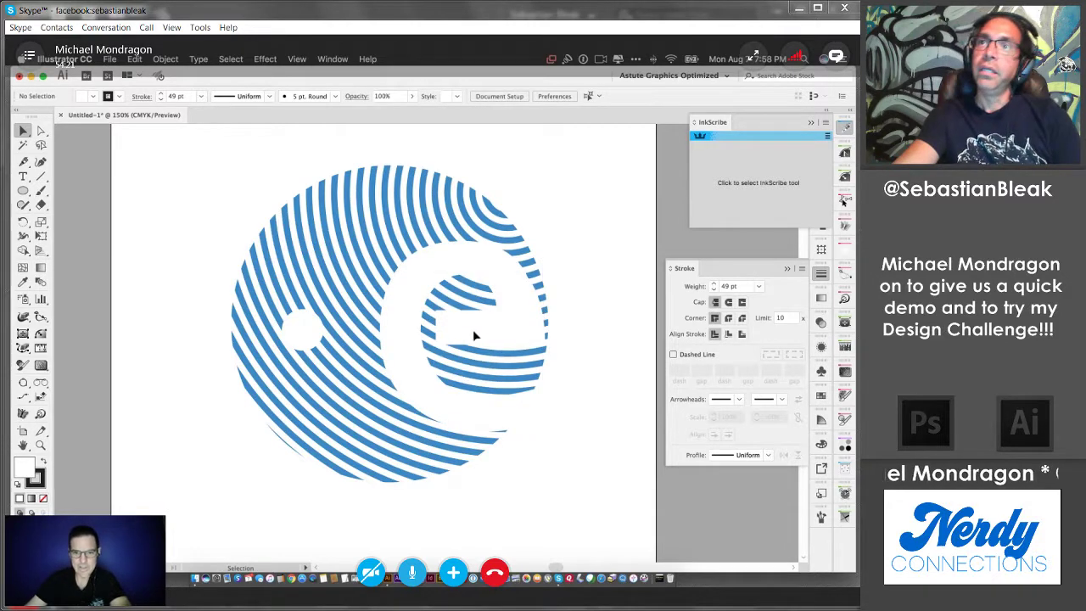
{"action": "key", "text": "super+z"}
{"action": "key", "text": "Delete"}
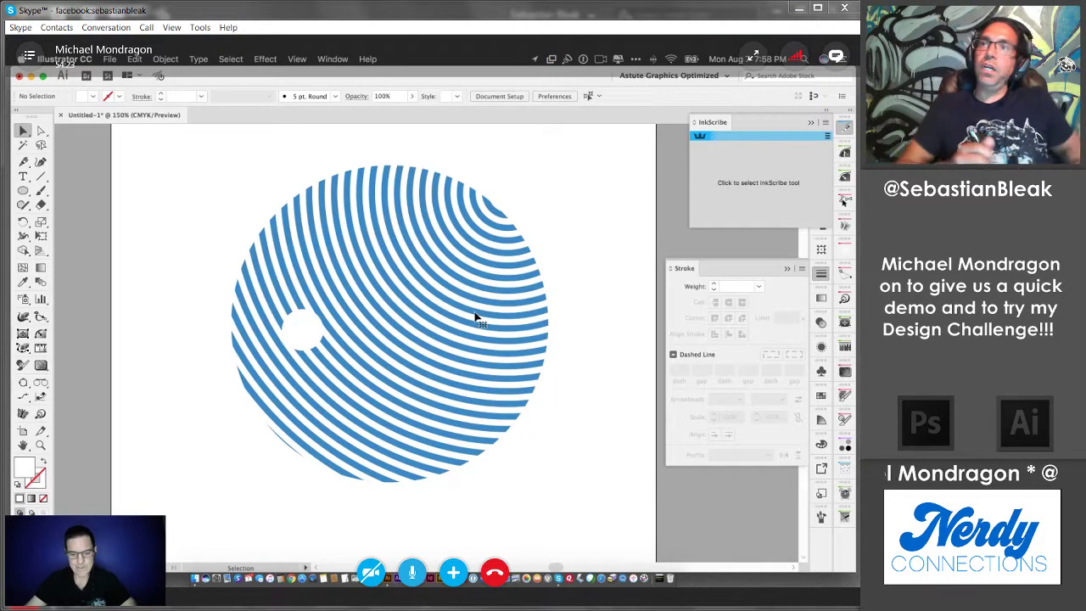
{"action": "key", "text": "super+f"}
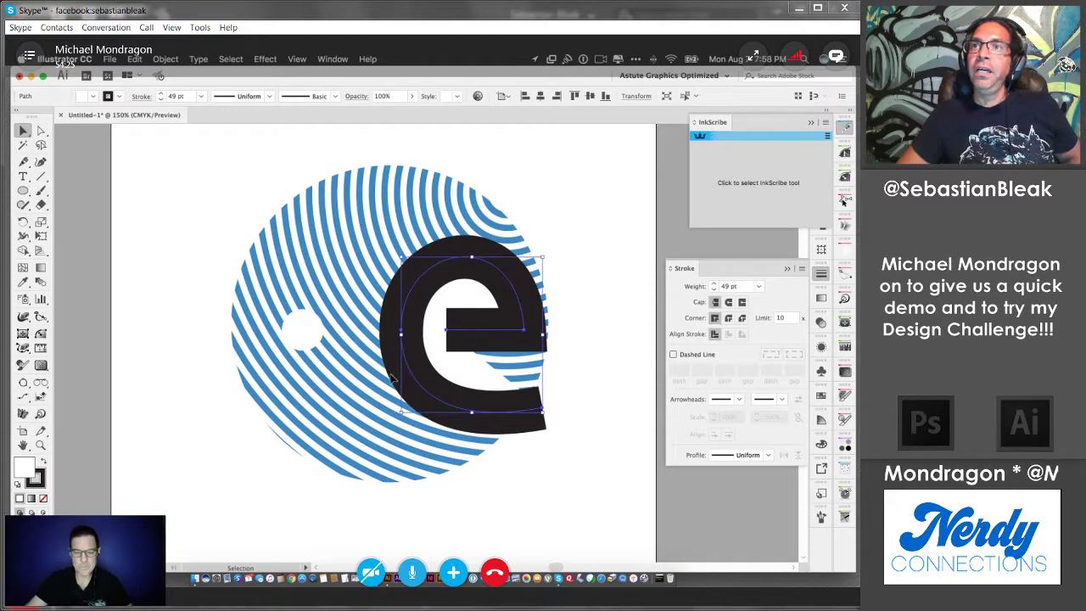
Step: Remove the fill from the stroked e so only its stroke is painted over the stripes
{"action": "double_click", "coordinate": [24, 465]}
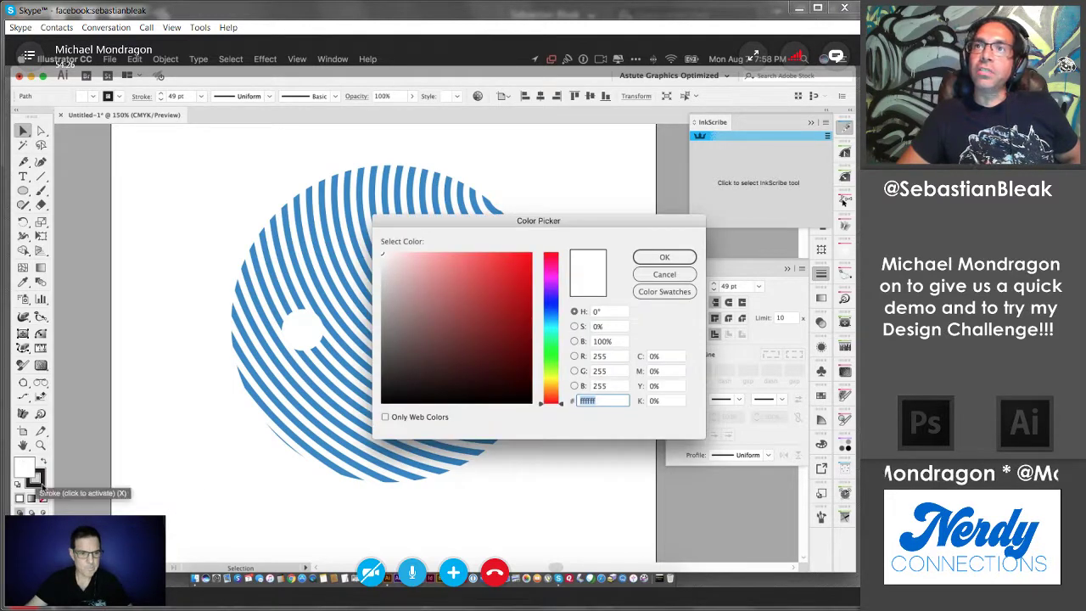
{"action": "left_click", "coordinate": [650, 256]}
{"action": "left_click", "coordinate": [44, 500]}
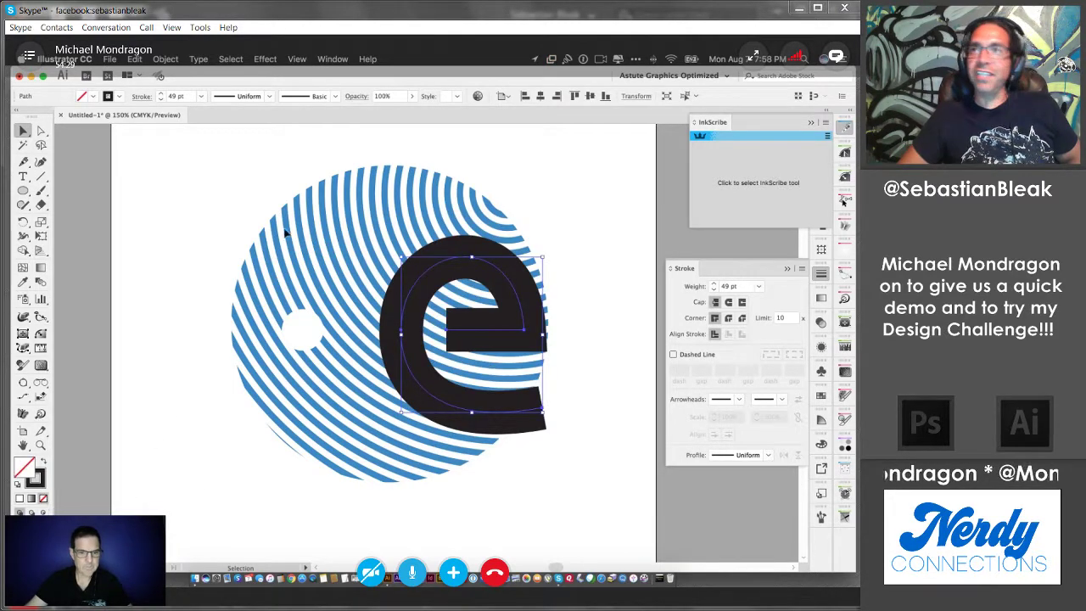
{"action": "left_click", "coordinate": [529, 437]}
{"action": "left_click", "coordinate": [504, 338]}
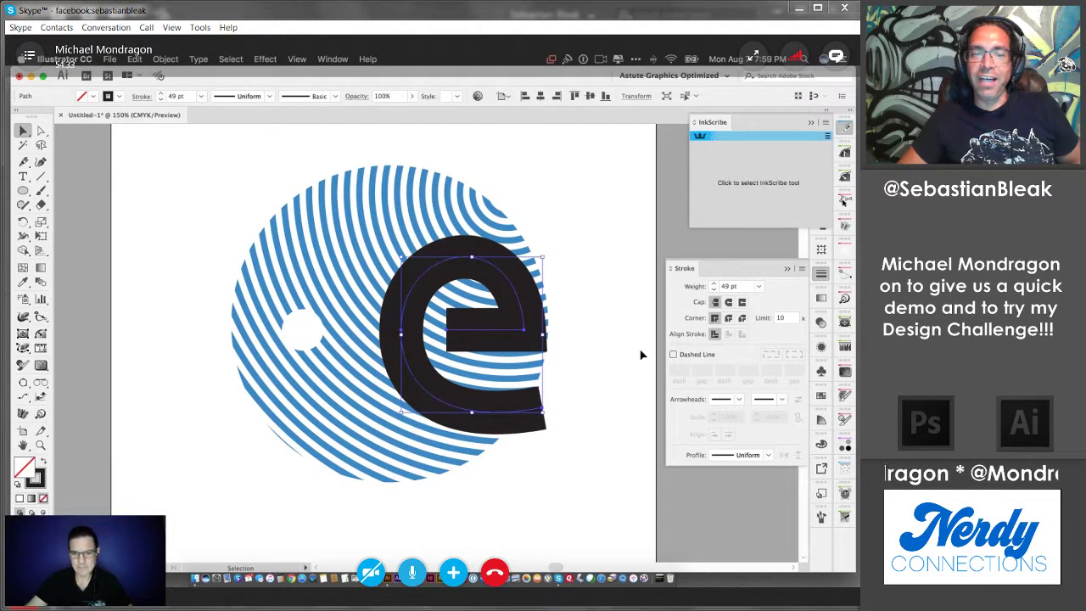
Step: Set the e path's stroke colour to white and deselect the path
{"action": "left_click", "coordinate": [33, 479]}
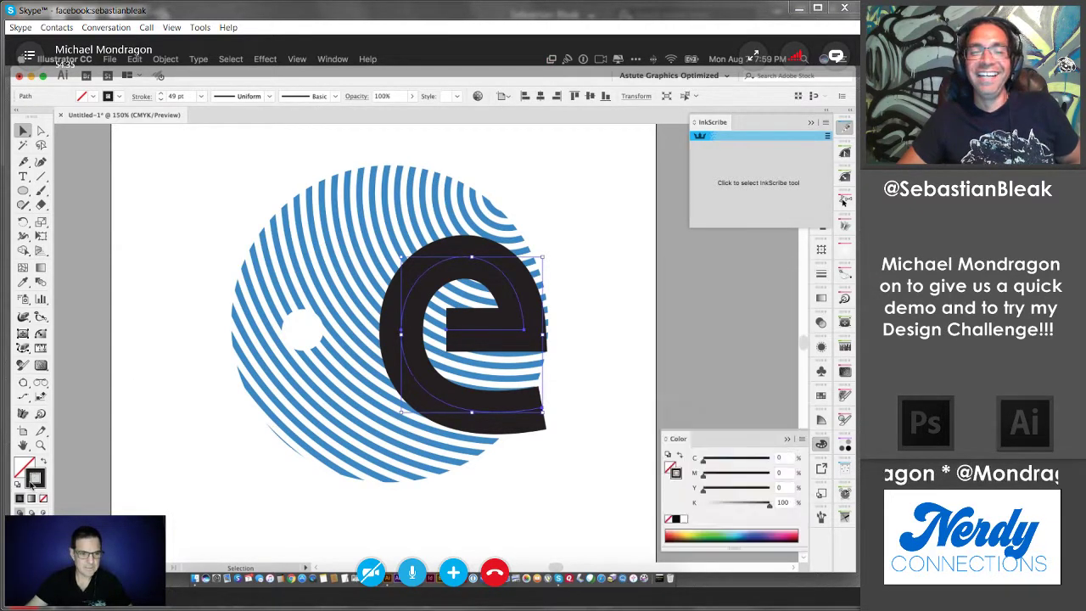
{"action": "double_click", "coordinate": [32, 479]}
{"action": "mouse_move", "coordinate": [378, 320]}
{"action": "left_mouse_down"}
{"action": "mouse_move", "coordinate": [405, 283]}
{"action": "mouse_move", "coordinate": [374, 244]}
{"action": "left_mouse_up"}
{"action": "left_click", "coordinate": [665, 258]}
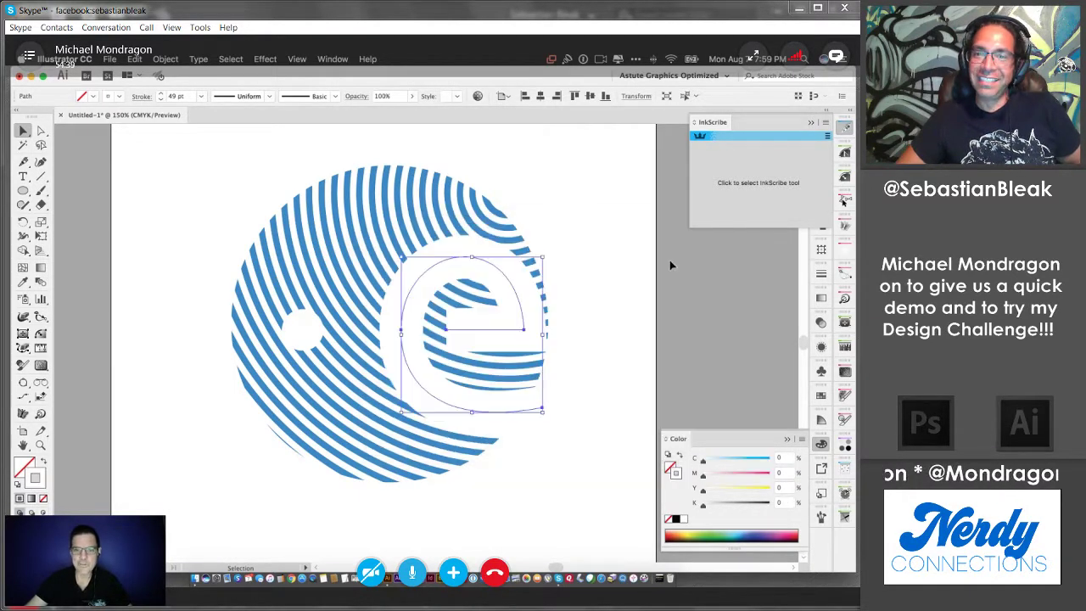
{"action": "left_click", "coordinate": [556, 185]}
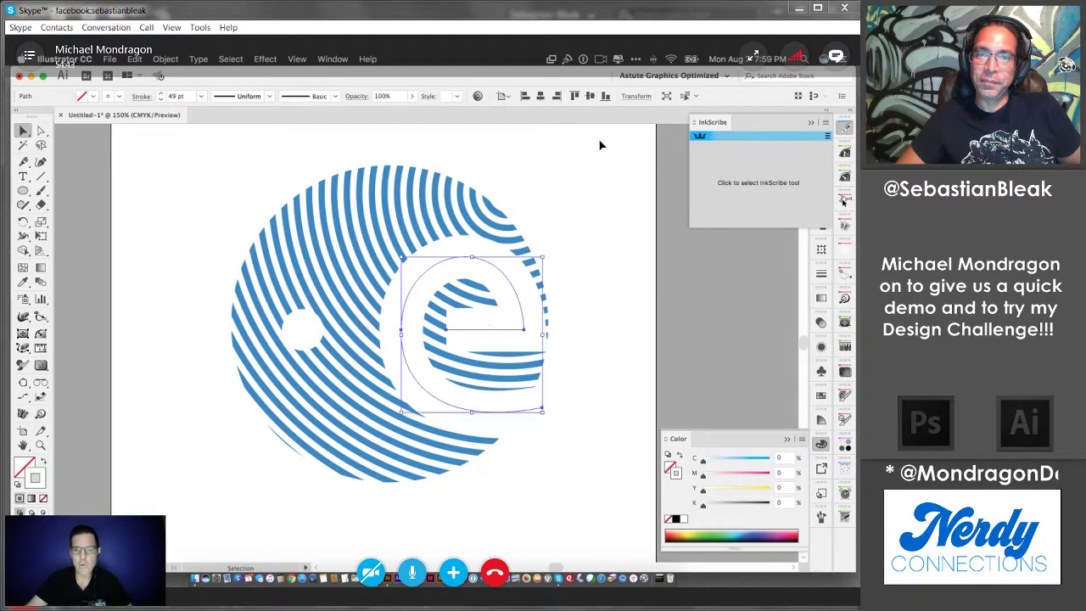
Step: Show the Artwork layer and toggle the vector layers off and on to compare the e with the reference
{"action": "left_click", "coordinate": [811, 123]}
{"action": "left_click", "coordinate": [821, 152]}
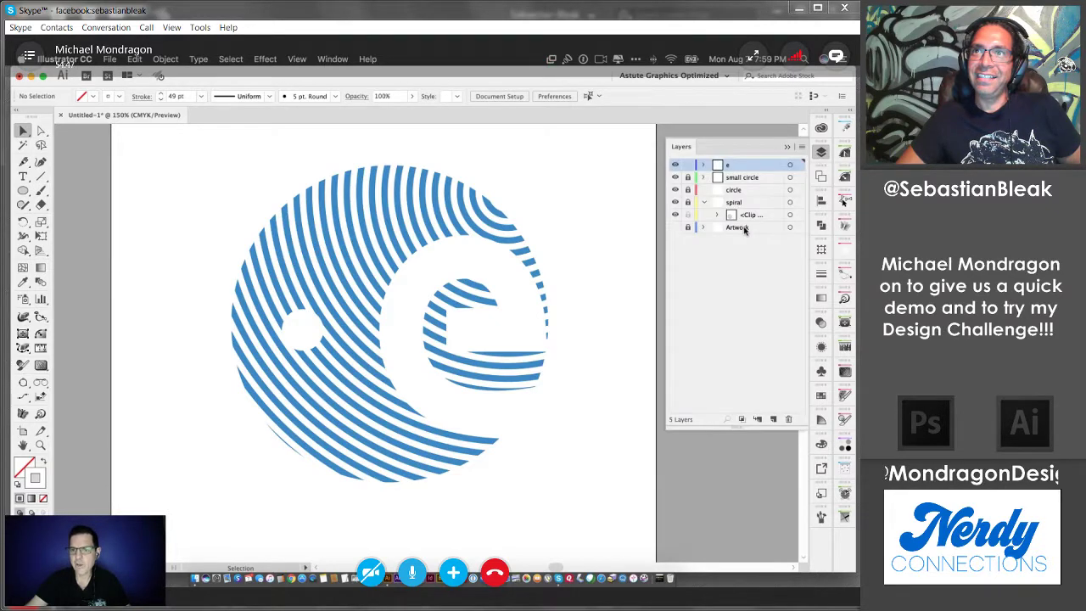
{"action": "left_click", "coordinate": [675, 227]}
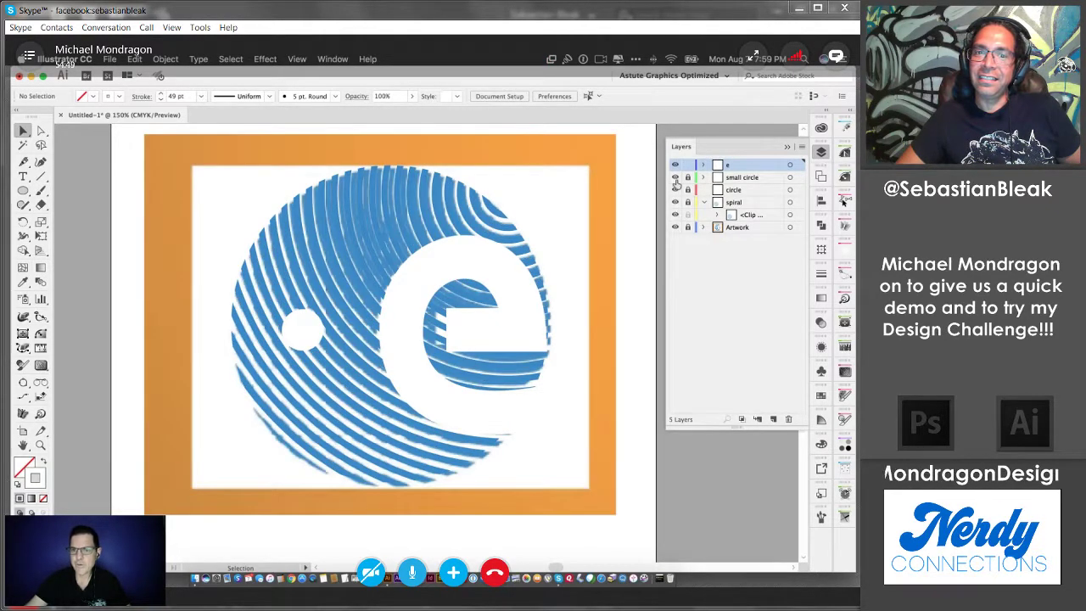
{"action": "left_click_drag", "start_coordinate": [675, 166], "coordinate": [676, 215]}
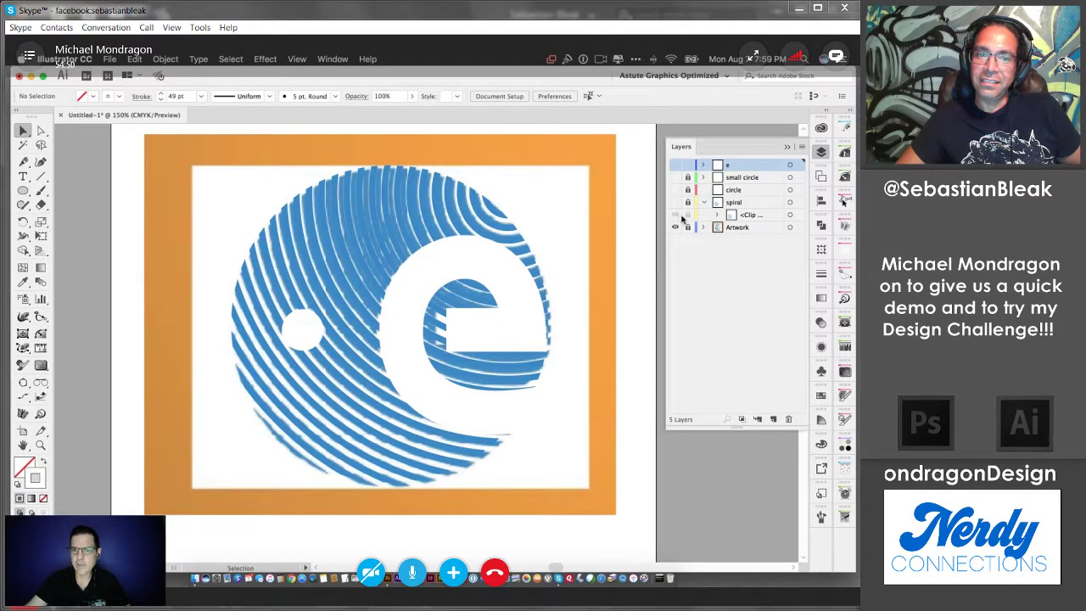
{"action": "left_click_drag", "start_coordinate": [676, 165], "coordinate": [677, 216]}
Step: Extend the e crossbar's inner end to about X 366.2 pt and nudge the bowl's outermost side anchor to about X 325.3 pt
{"action": "left_click", "coordinate": [432, 336]}
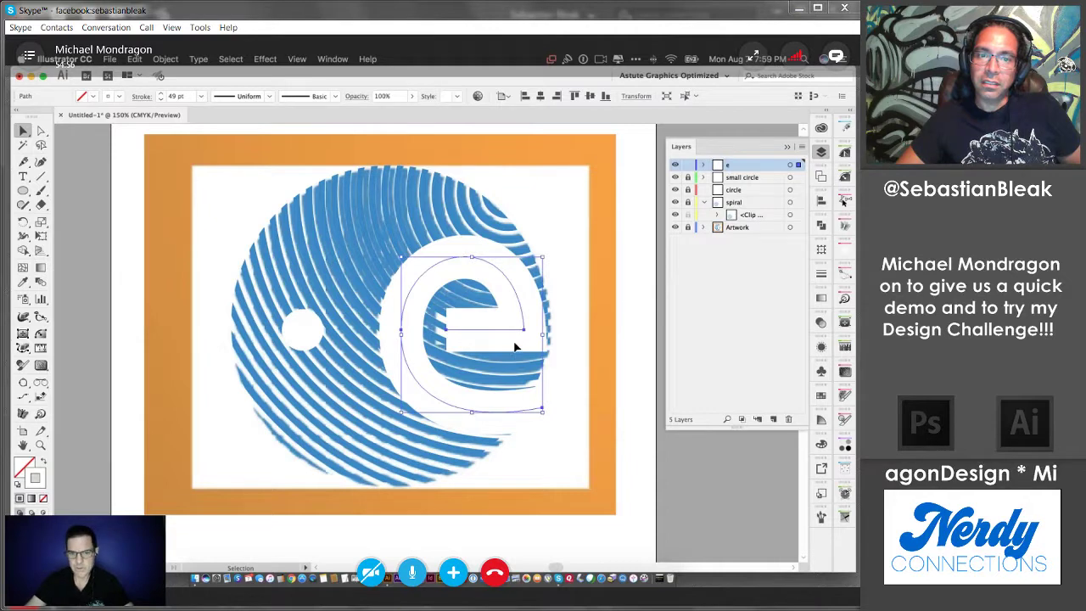
{"action": "left_click", "coordinate": [41, 130]}
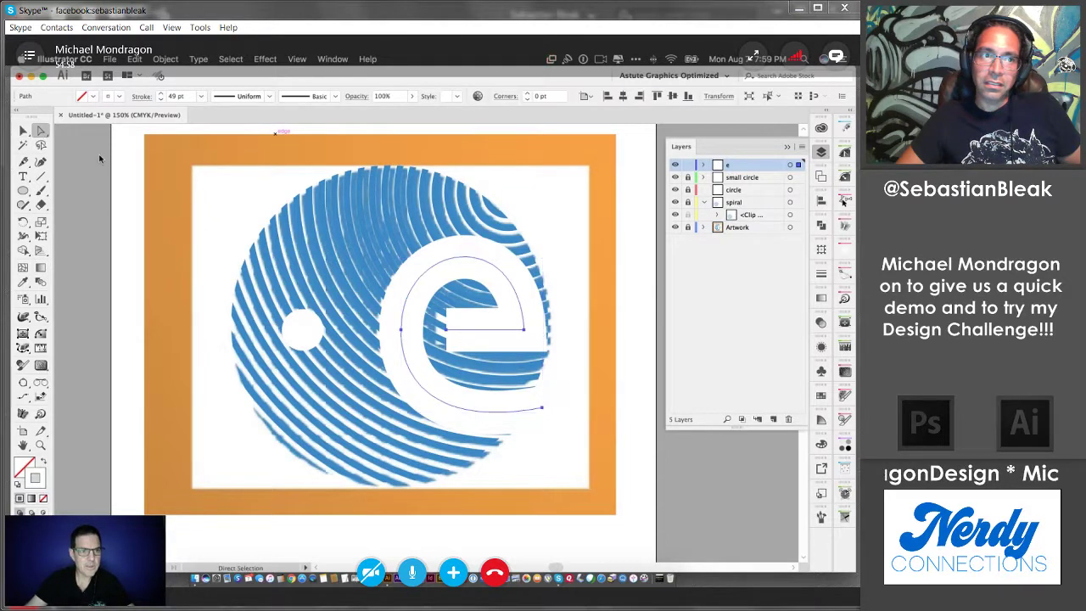
{"action": "left_click", "coordinate": [607, 407]}
{"action": "left_click", "coordinate": [446, 330]}
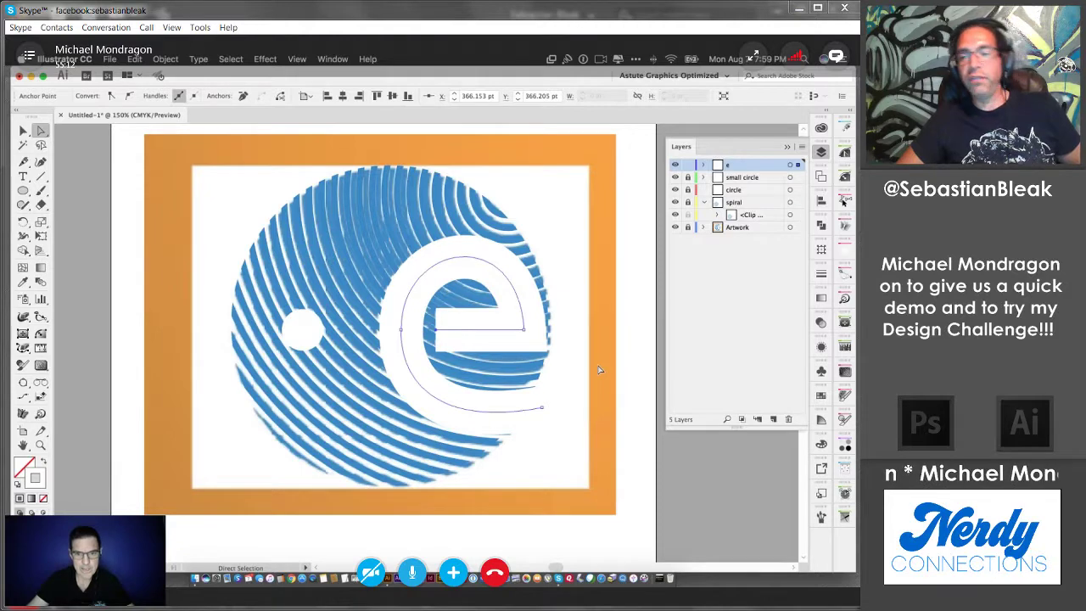
{"action": "left_click", "coordinate": [599, 369]}
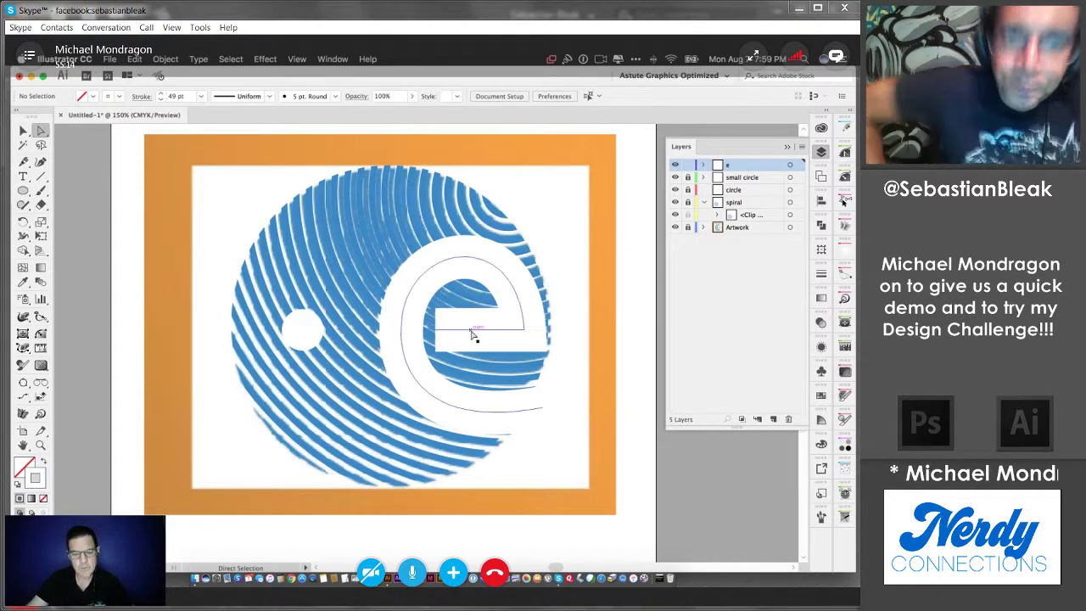
{"action": "left_click", "coordinate": [404, 329]}
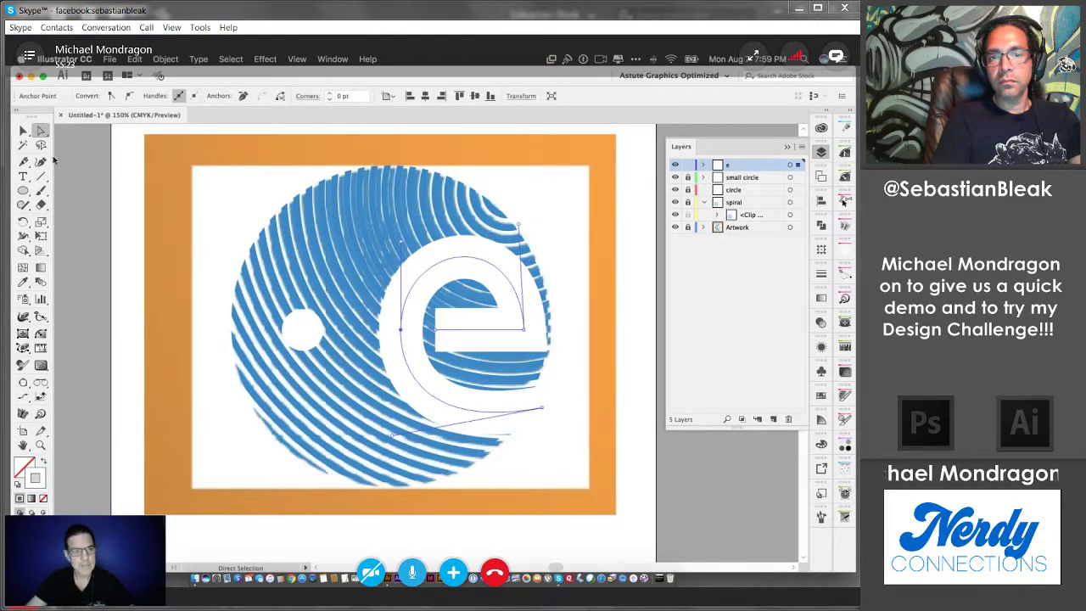
Step: Convert the e path's white stroke into a filled outline shape with Outline Stroke
{"action": "key", "text": "v"}
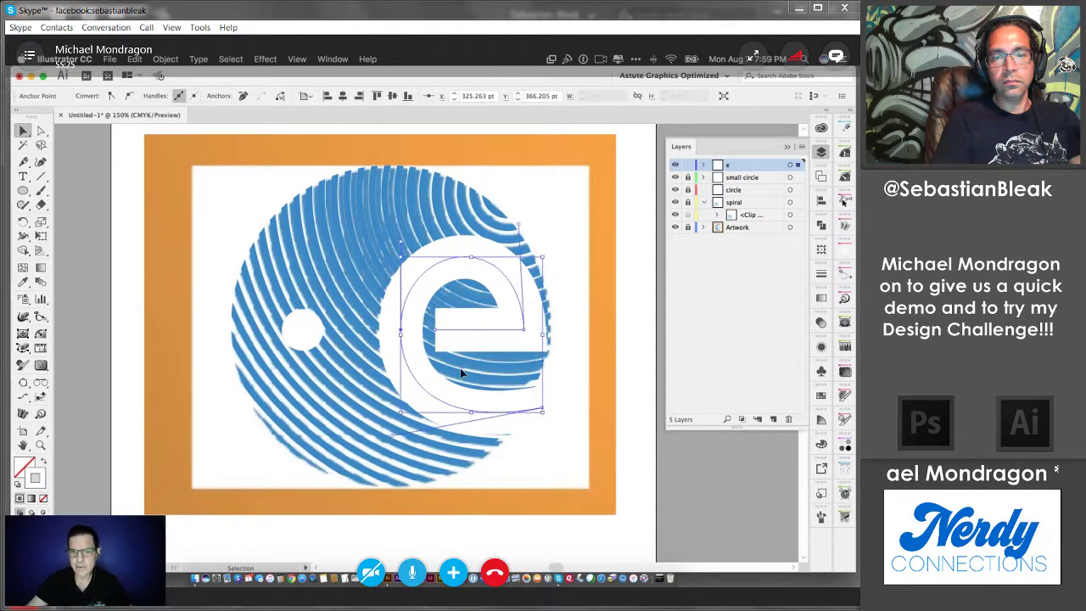
{"action": "left_click", "coordinate": [134, 59]}
{"action": "mouse_move", "coordinate": [202, 59]}
{"action": "mouse_move", "coordinate": [165, 58]}
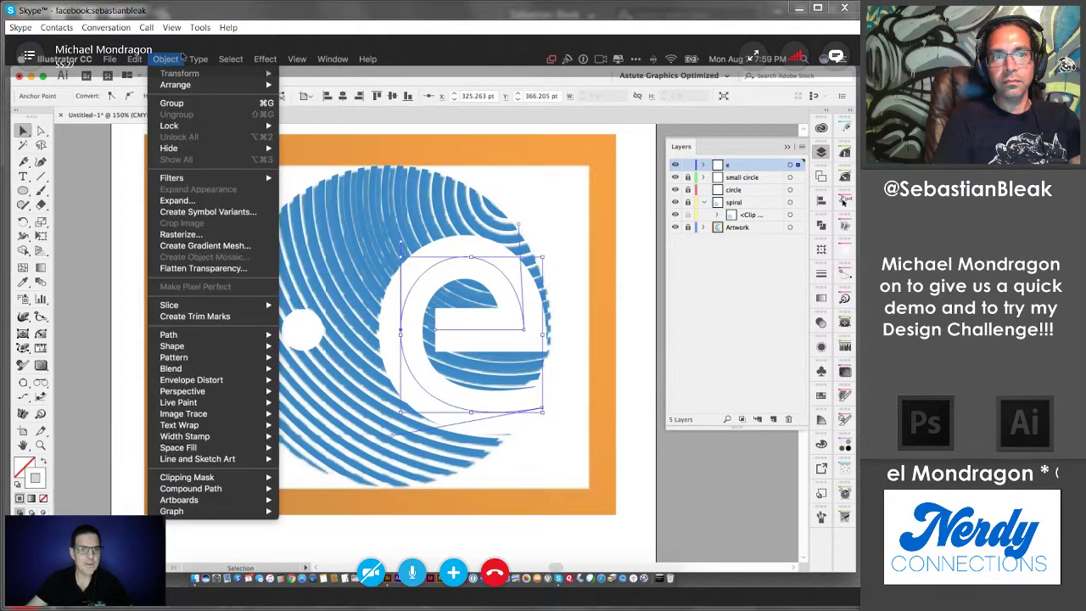
{"action": "mouse_move", "coordinate": [212, 335]}
{"action": "left_click", "coordinate": [318, 387]}
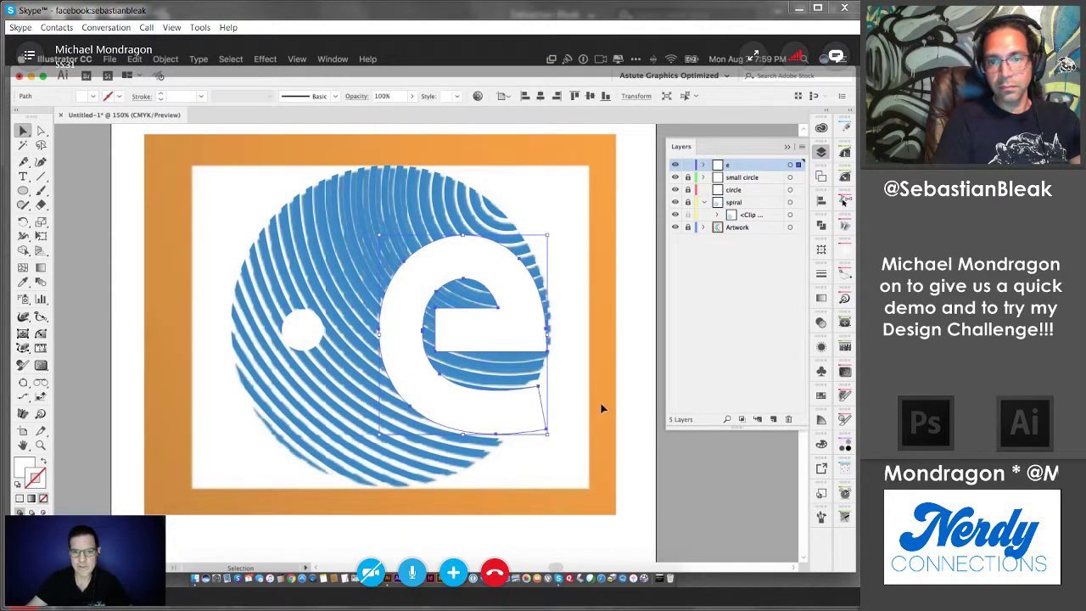
Step: Remove surplus anchor points along the outlined e's curves with the Smart Remove Brush Tool
{"action": "left_click", "coordinate": [23, 347]}
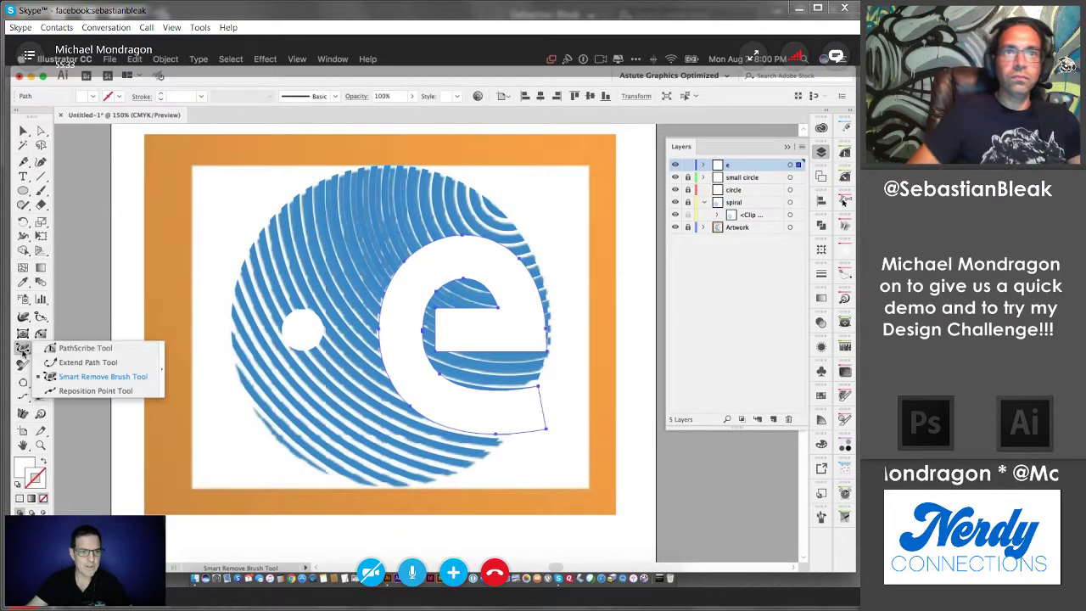
{"action": "left_click", "coordinate": [119, 378]}
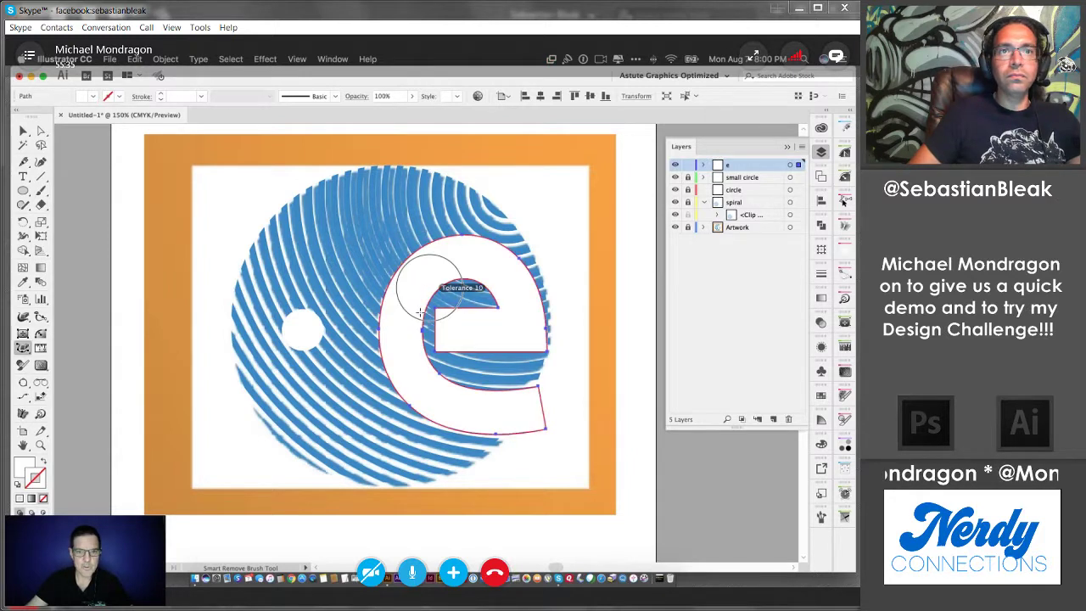
{"action": "mouse_move", "coordinate": [431, 265]}
{"action": "left_mouse_down"}
{"action": "mouse_move", "coordinate": [445, 419]}
{"action": "mouse_move", "coordinate": [539, 396]}
{"action": "left_mouse_up"}
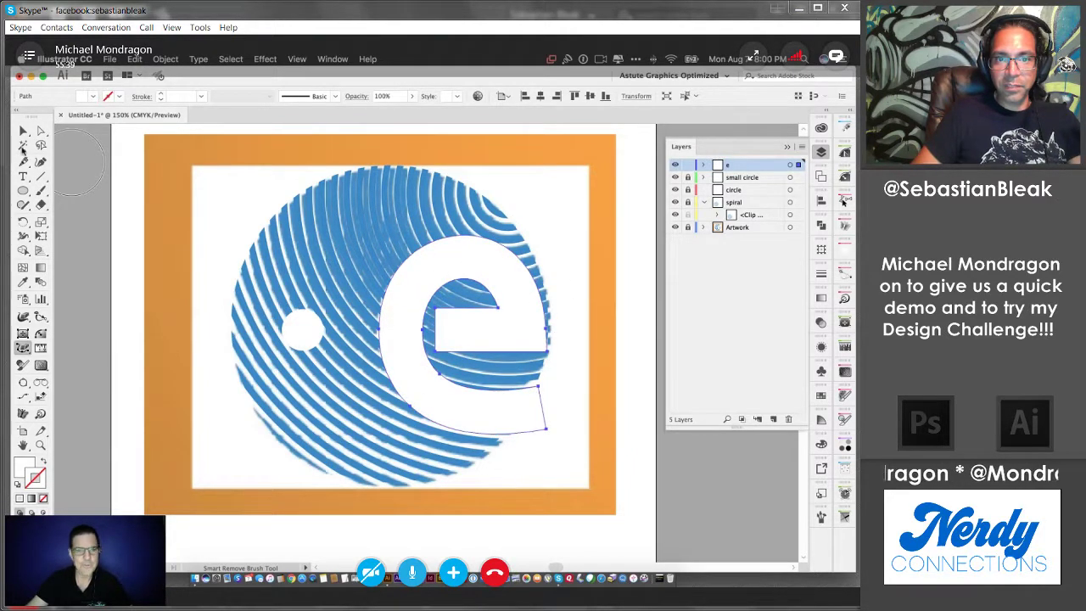
{"action": "left_click", "coordinate": [23, 130]}
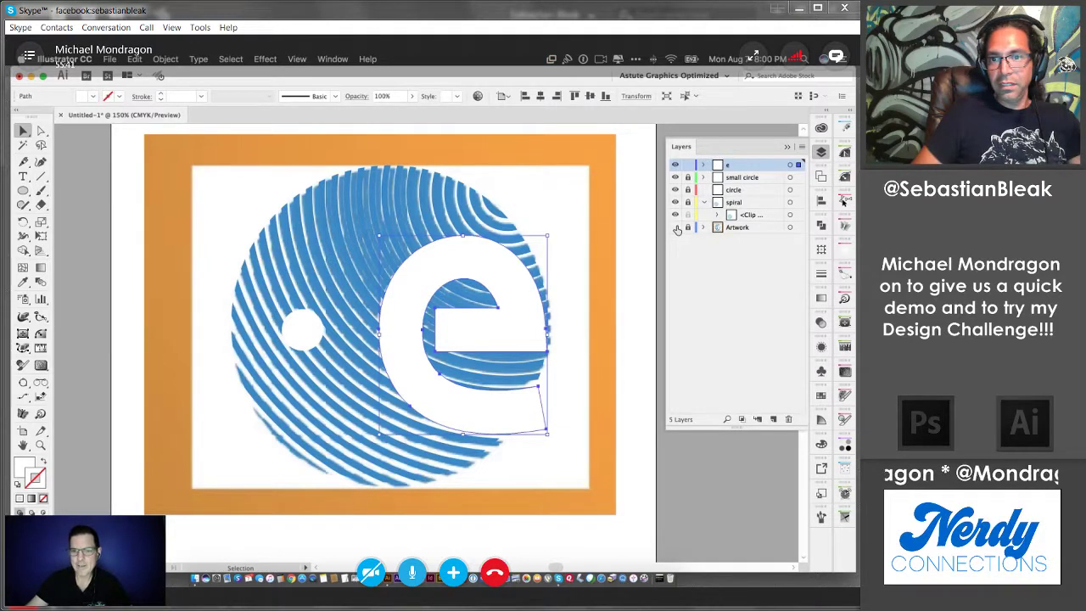
Step: Hide the Artwork reference layer and deselect the outlined e to view the whole vector logo on the artboard
{"action": "left_click", "coordinate": [677, 228]}
{"action": "key", "text": "minus"}
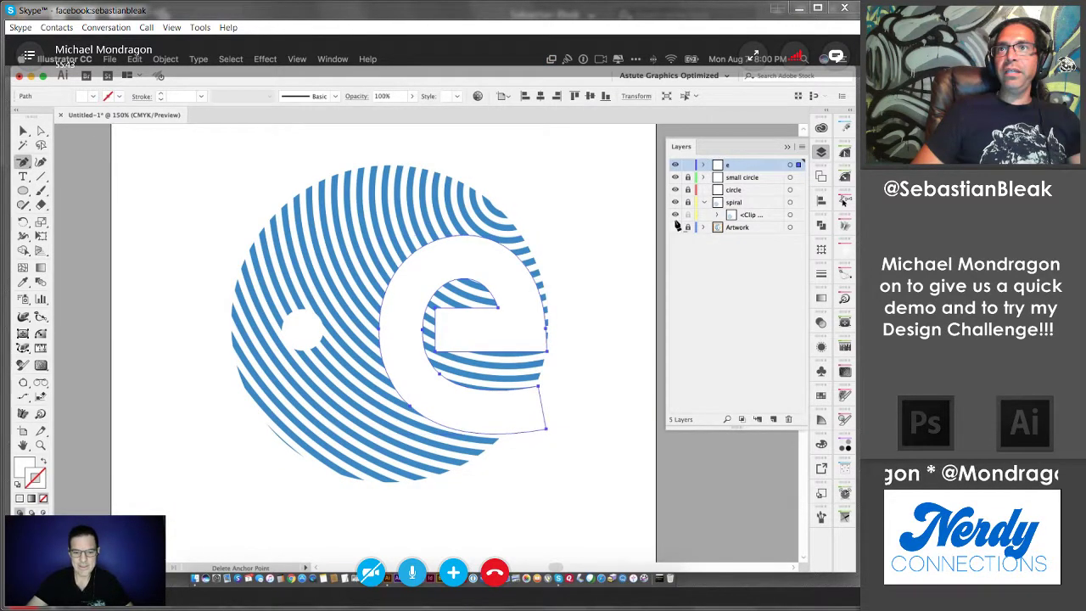
{"action": "key", "text": "ctrl+minus"}
{"action": "key", "text": "ctrl+minus"}
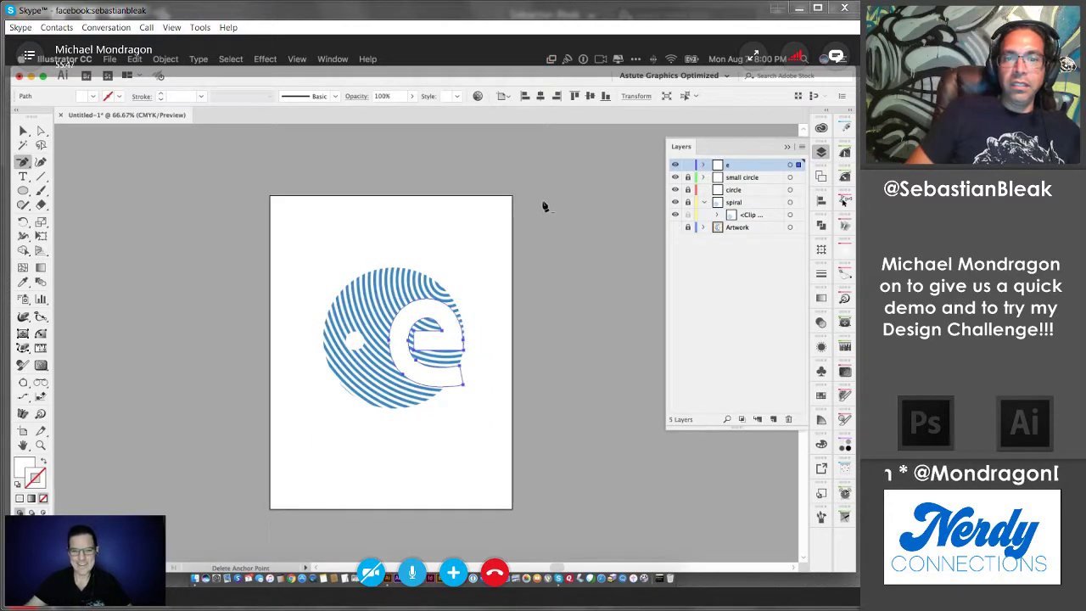
{"action": "left_click", "coordinate": [25, 130]}
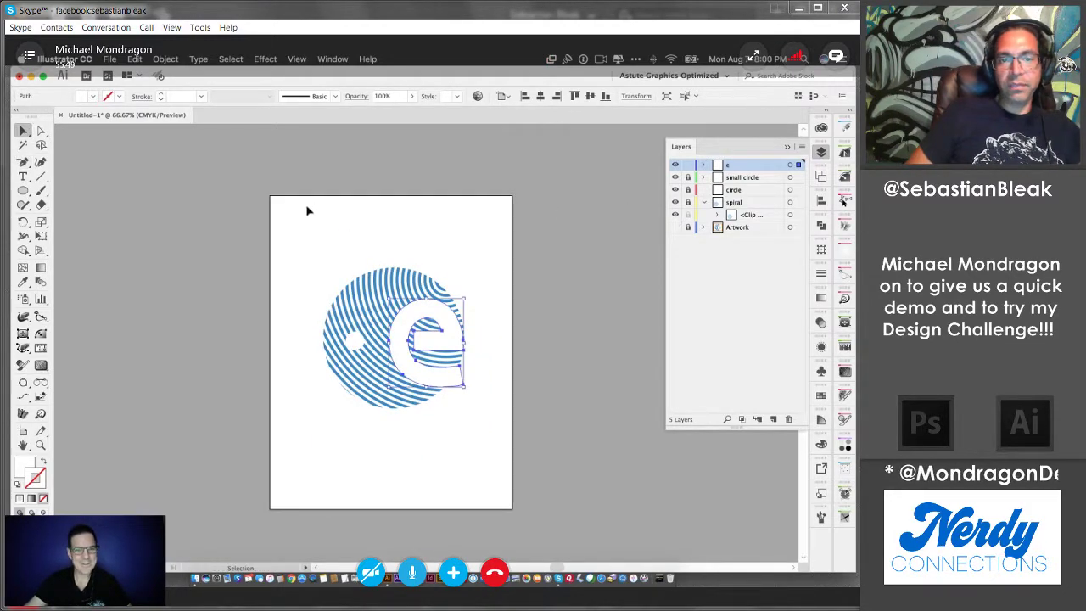
{"action": "left_click", "coordinate": [309, 211]}
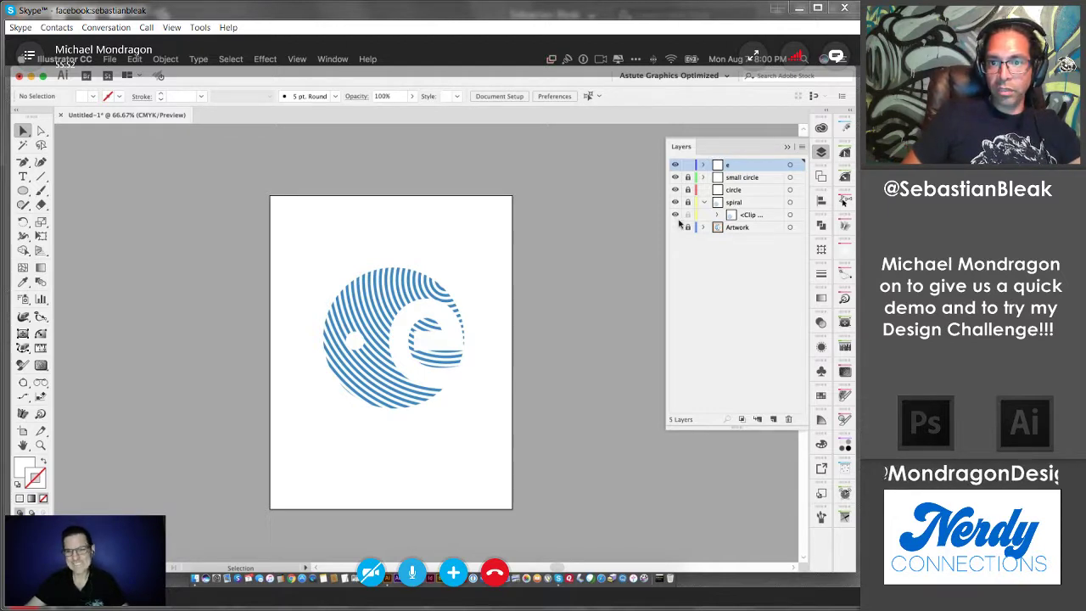
Step: Toggle the e, small circle, circle and spiral layers off and on over the Artwork layer to compare with the reference
{"action": "left_click_drag", "start_coordinate": [676, 166], "coordinate": [675, 204]}
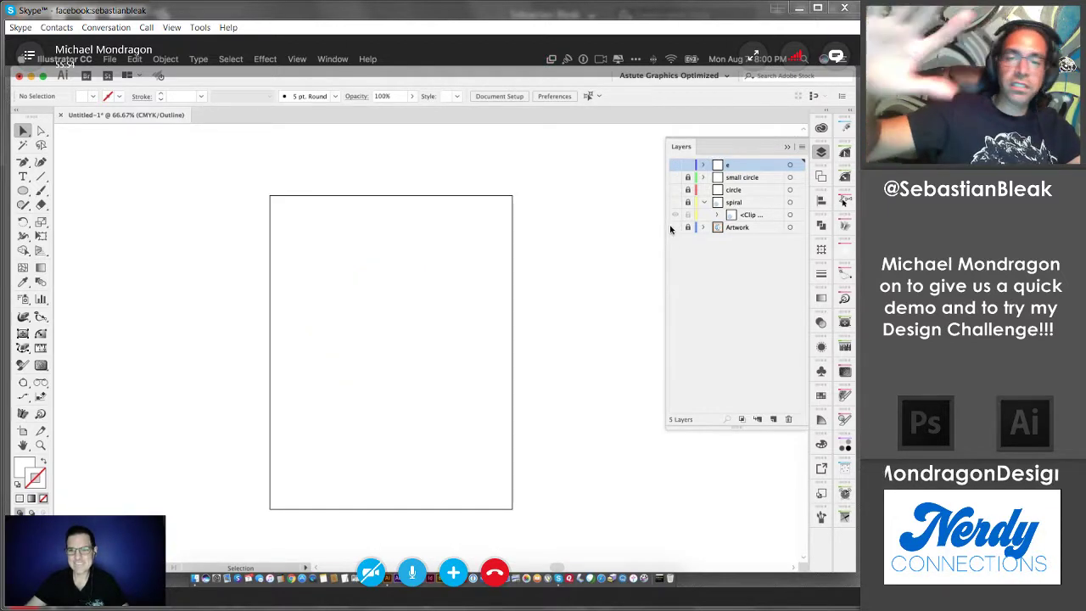
{"action": "left_click", "coordinate": [675, 227]}
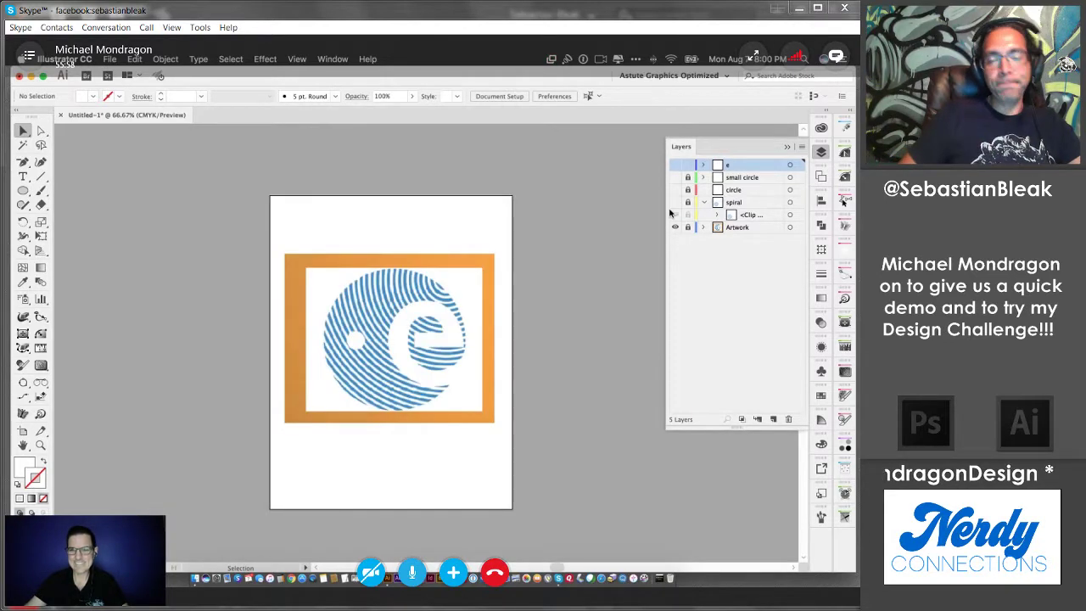
{"action": "left_click_drag", "start_coordinate": [676, 167], "coordinate": [674, 217]}
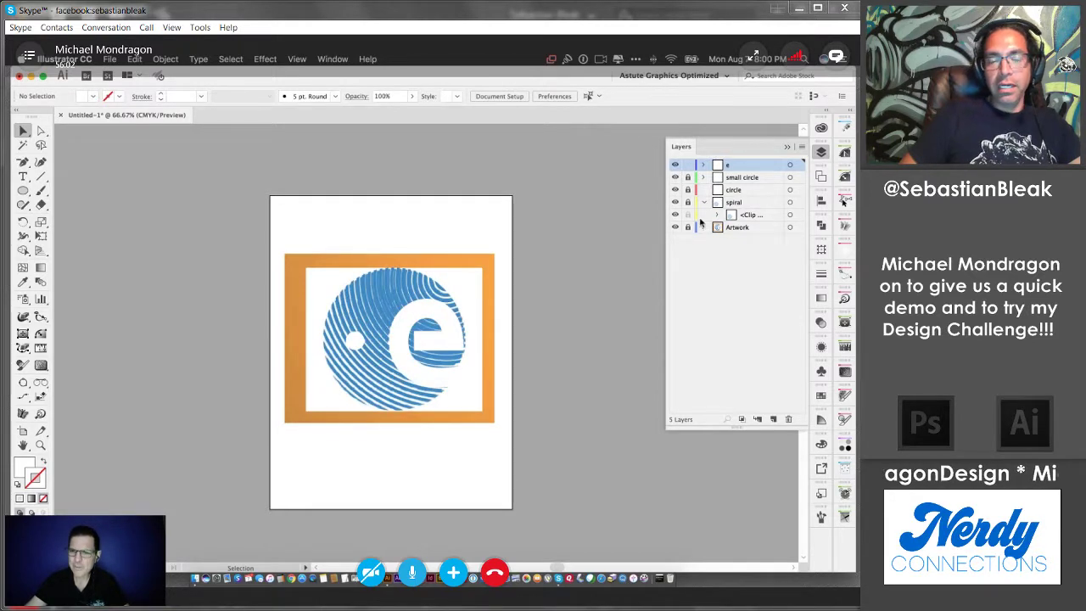
Step: Unlock all the layers, collapse the spiral layer and hide the Artwork layer
{"action": "left_click_drag", "start_coordinate": [688, 227], "coordinate": [689, 164]}
{"action": "left_click", "coordinate": [703, 202]}
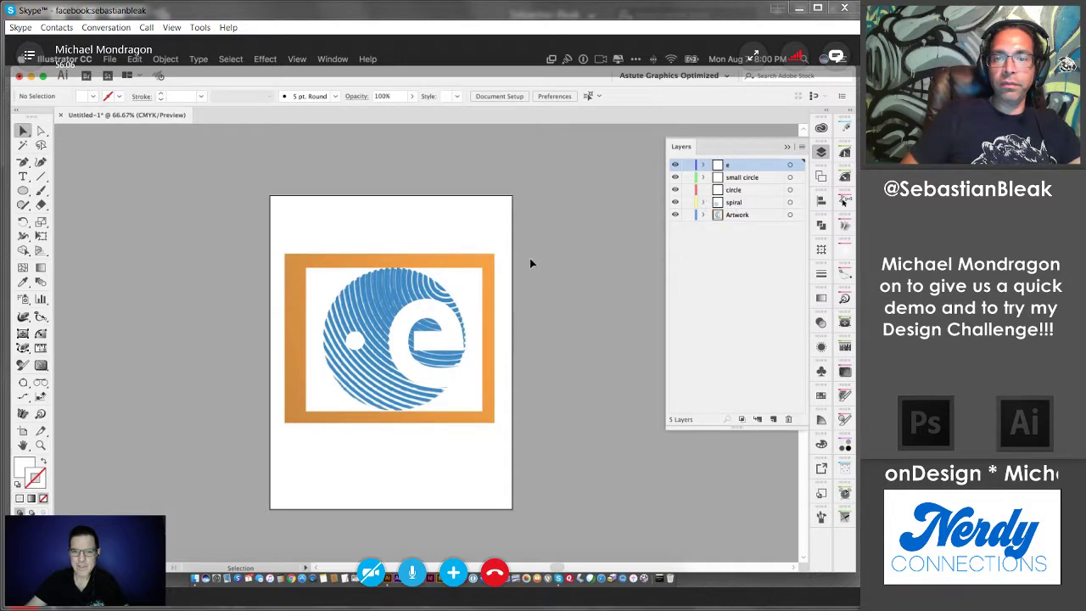
{"action": "left_click", "coordinate": [675, 215]}
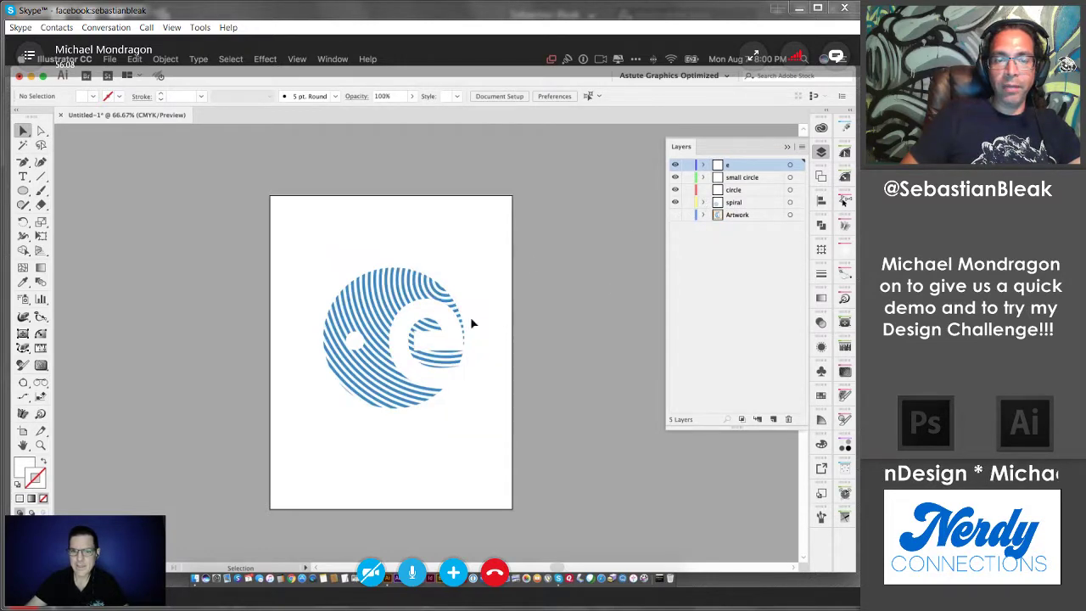
Step: Expand the spiral layer down to the ellipses in its blend to examine how the clip group is built
{"action": "left_click", "coordinate": [703, 202]}
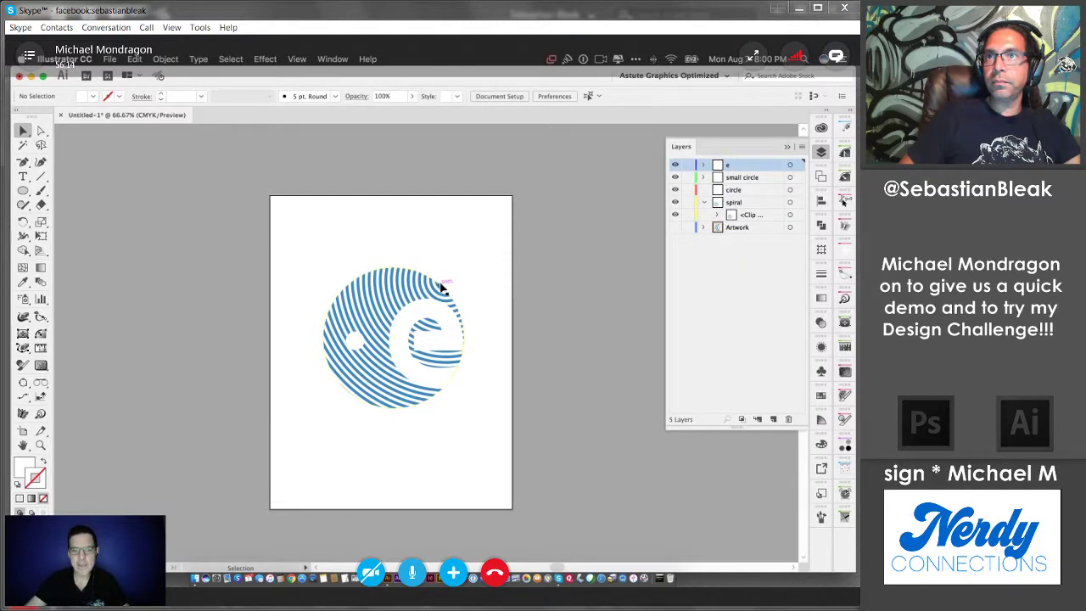
{"action": "left_click", "coordinate": [717, 214]}
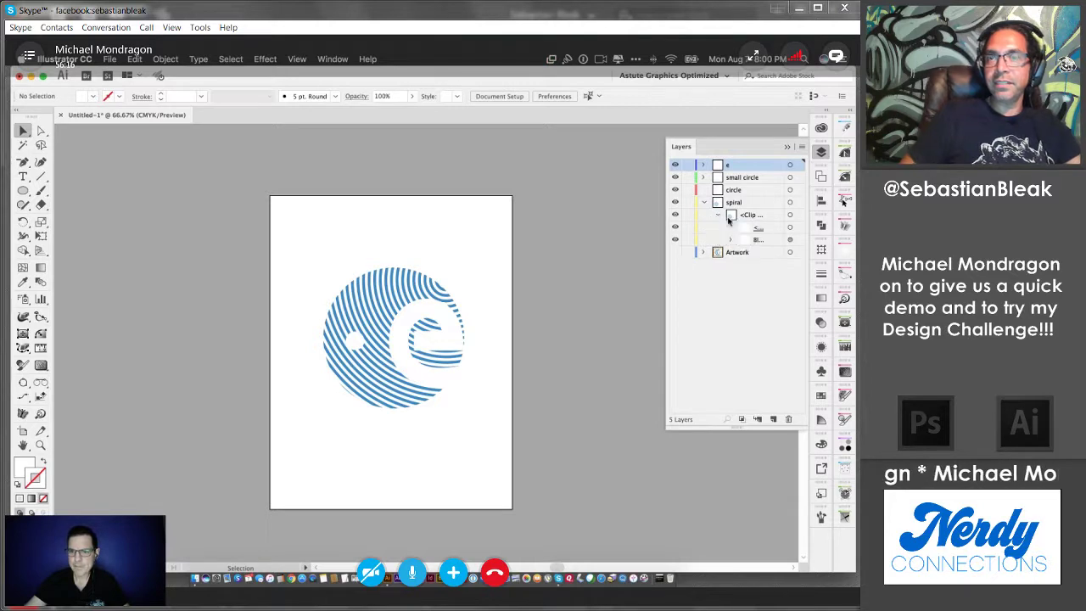
{"action": "left_click", "coordinate": [744, 241]}
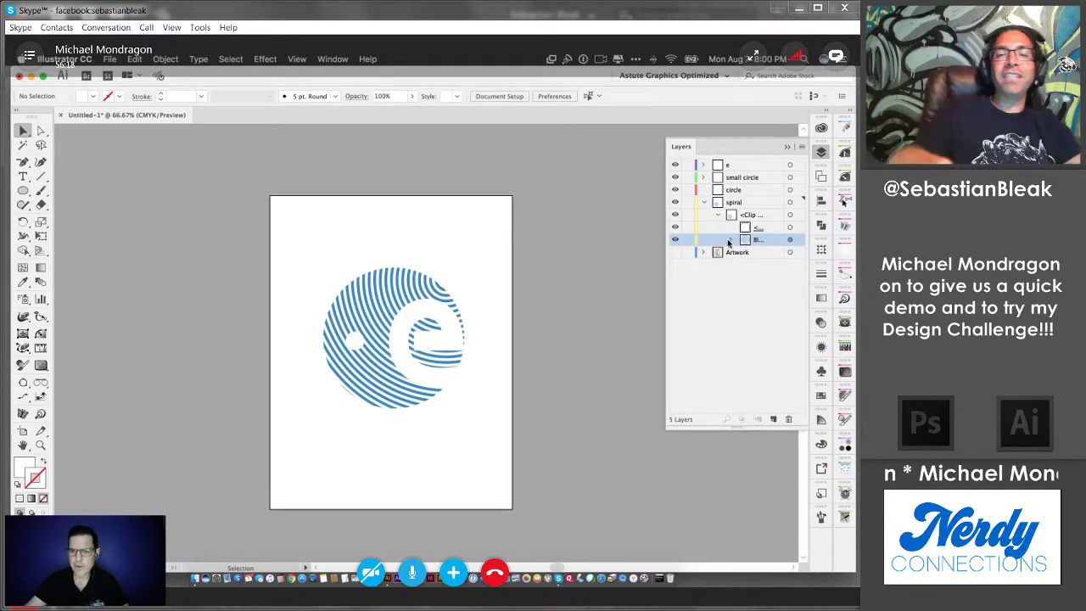
{"action": "left_click", "coordinate": [730, 241]}
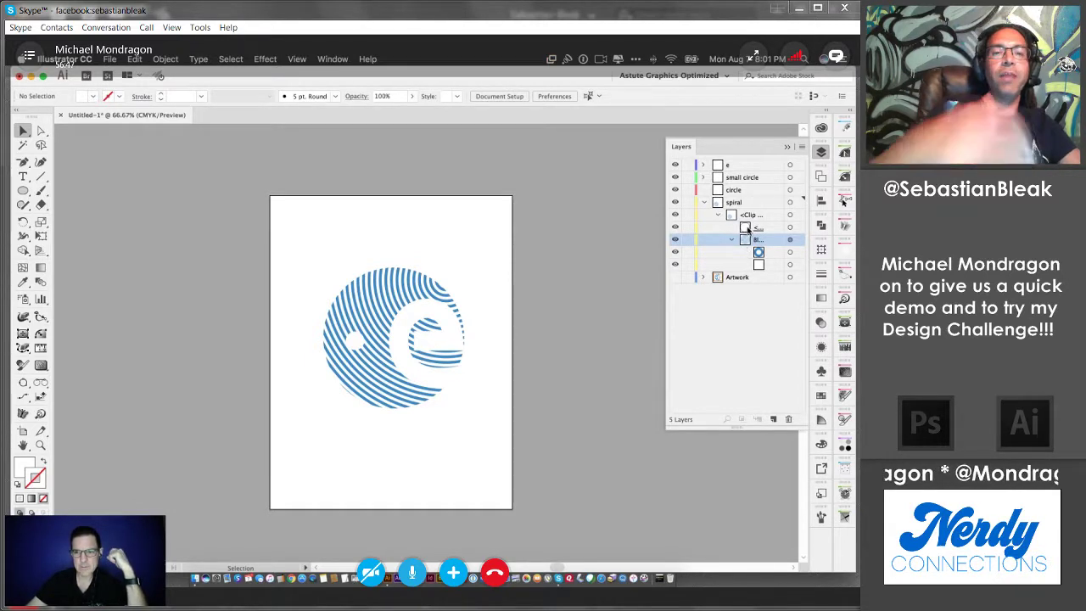
{"action": "left_click", "coordinate": [760, 254]}
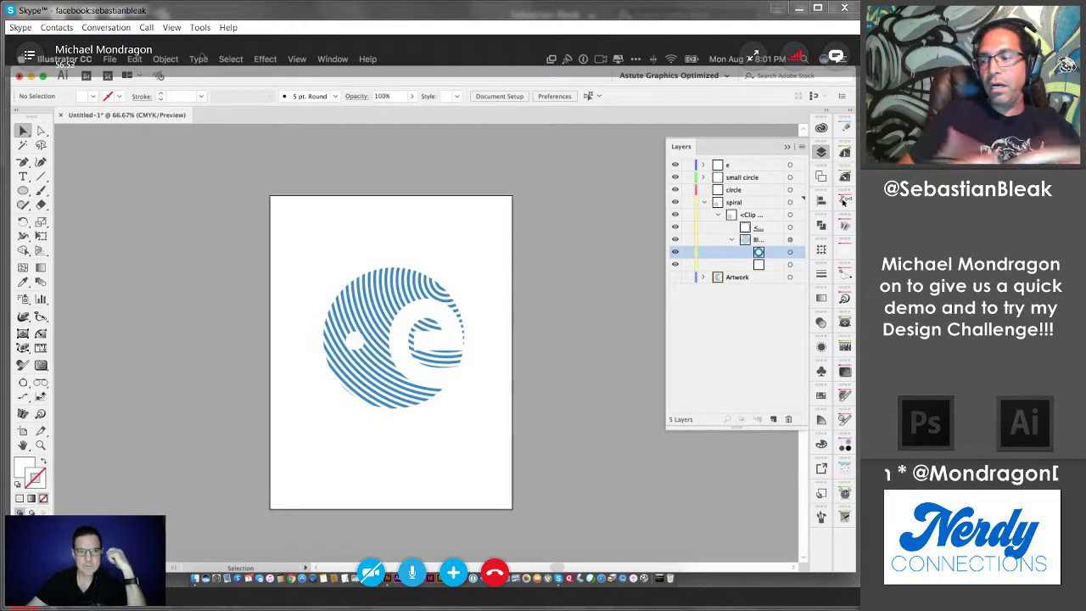
Step: Release the clipping mask on the spiral layer's rings, undo the release and deselect the clip group
{"action": "left_click", "coordinate": [180, 58]}
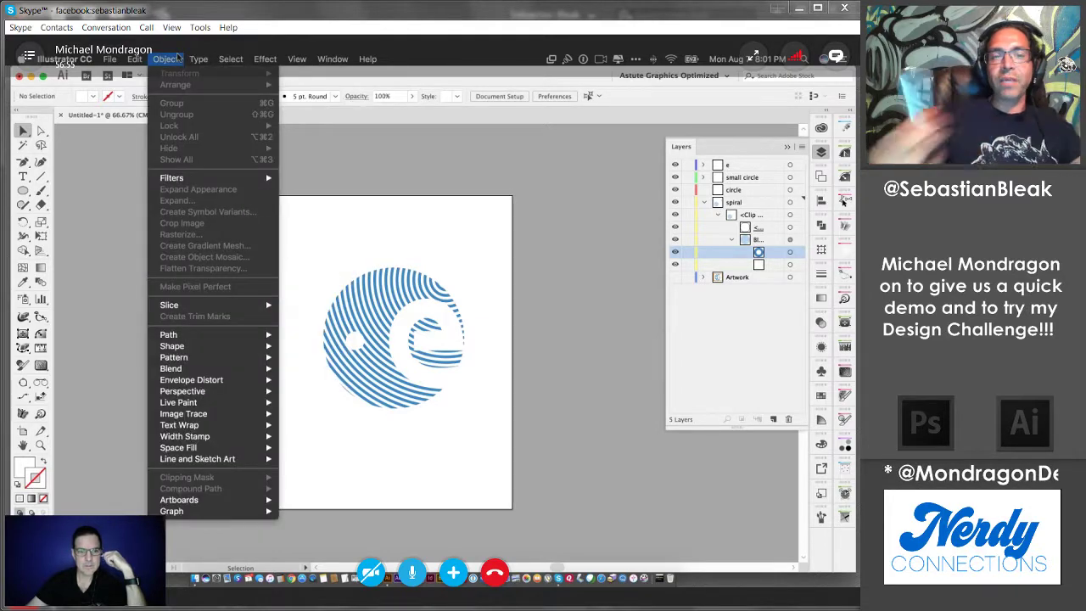
{"action": "left_click", "coordinate": [157, 57]}
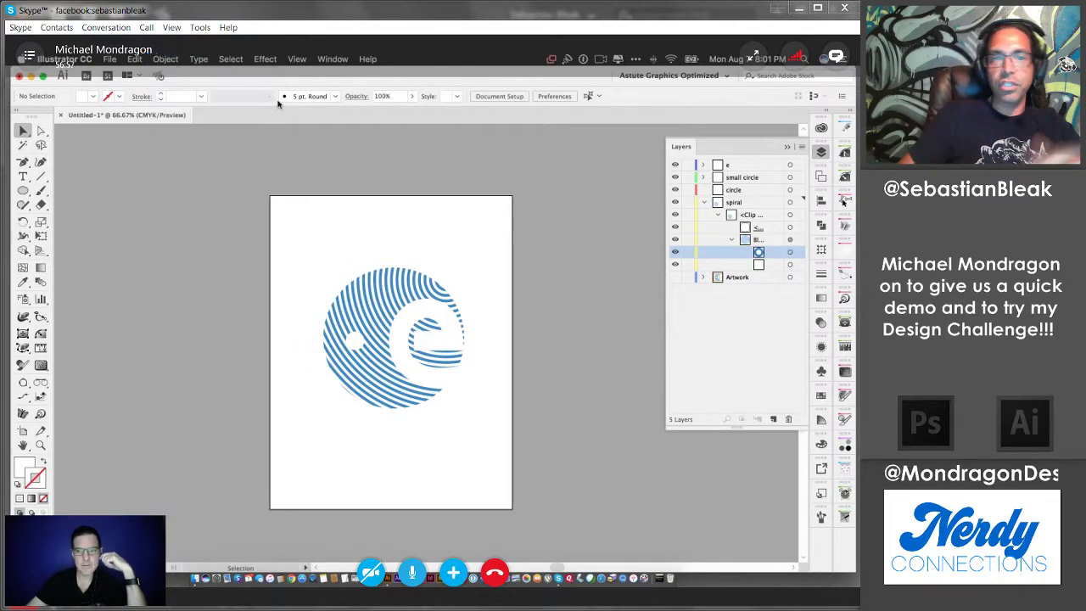
{"action": "left_click", "coordinate": [727, 206]}
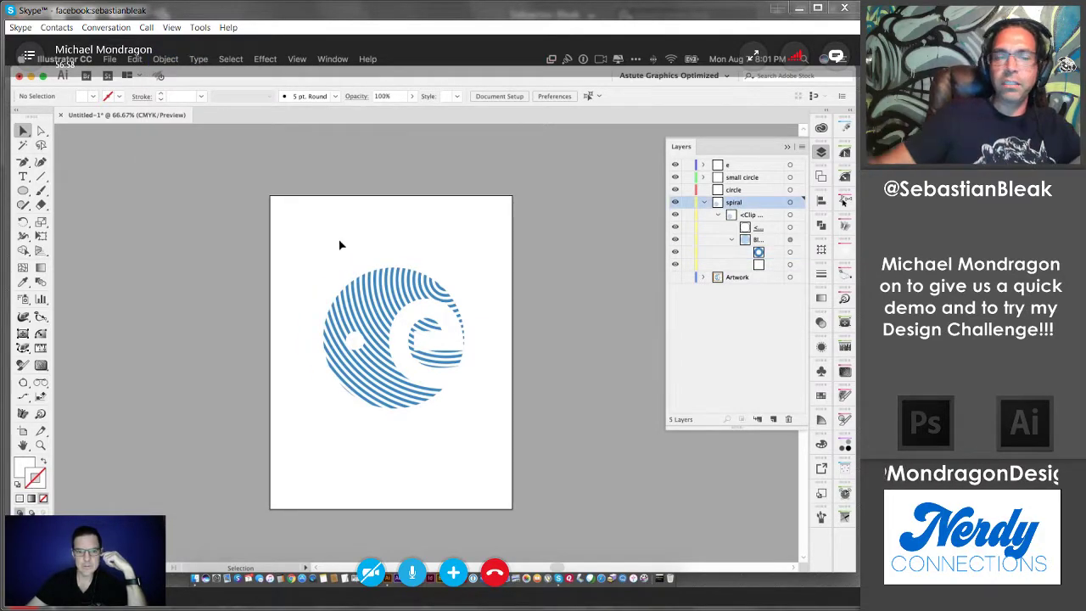
{"action": "left_click", "coordinate": [430, 270]}
{"action": "left_click", "coordinate": [173, 58]}
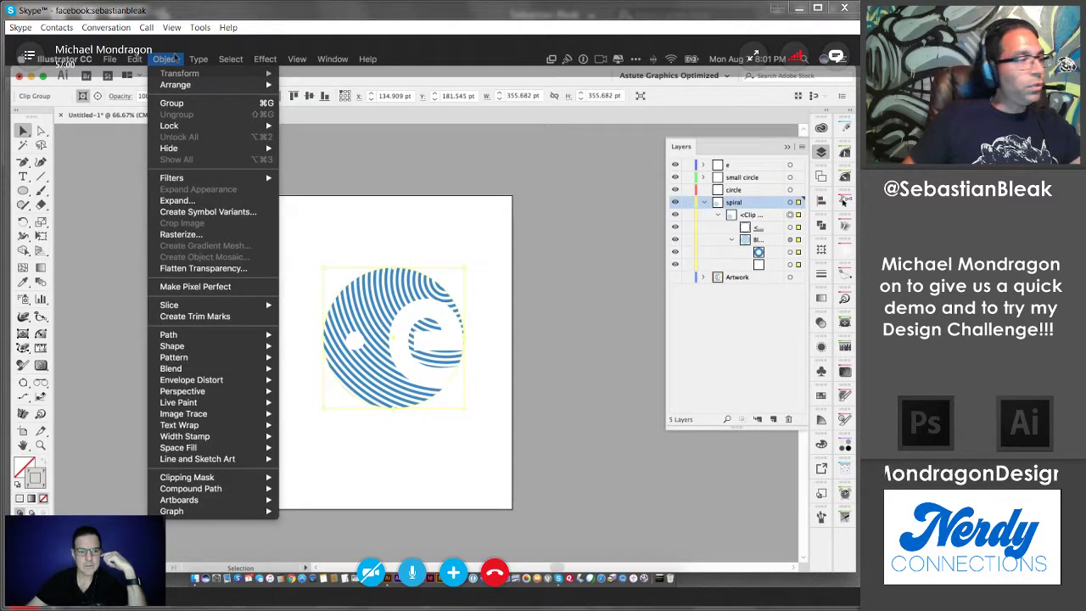
{"action": "mouse_move", "coordinate": [234, 481]}
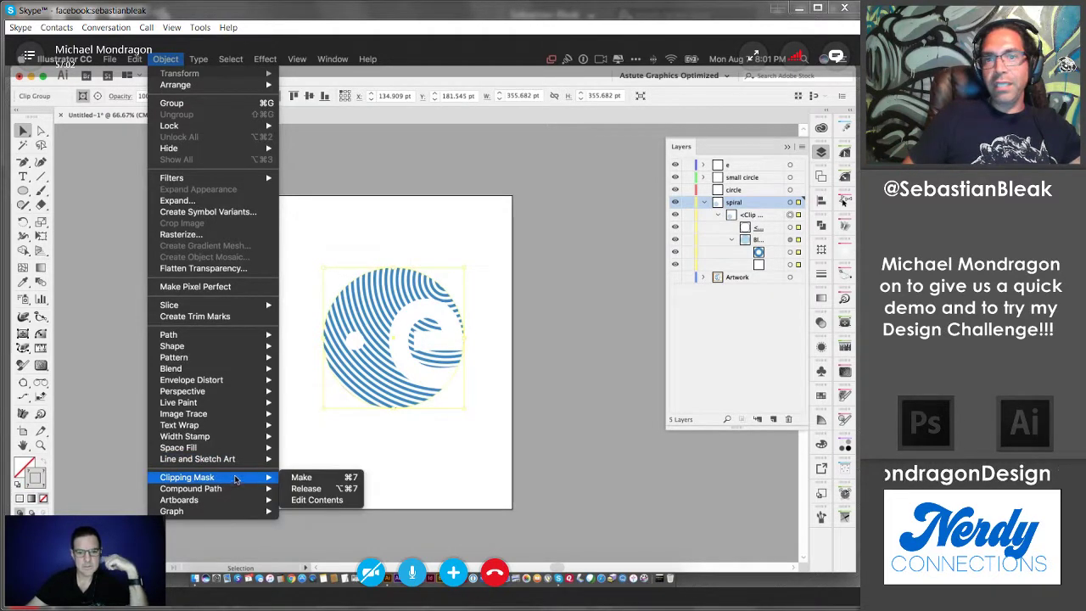
{"action": "left_click", "coordinate": [357, 490]}
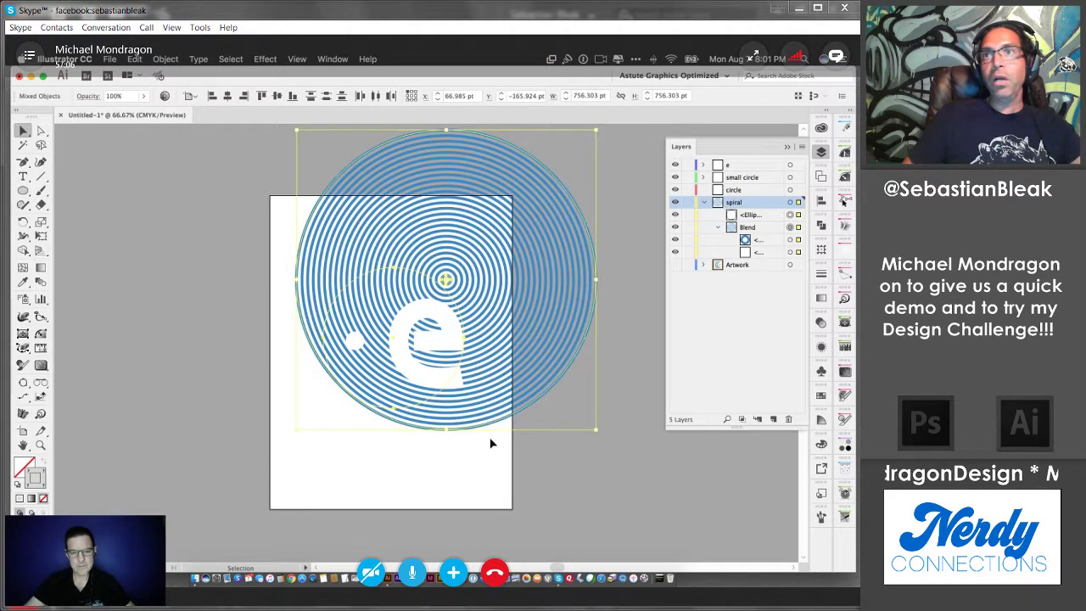
{"action": "key", "text": "super+z"}
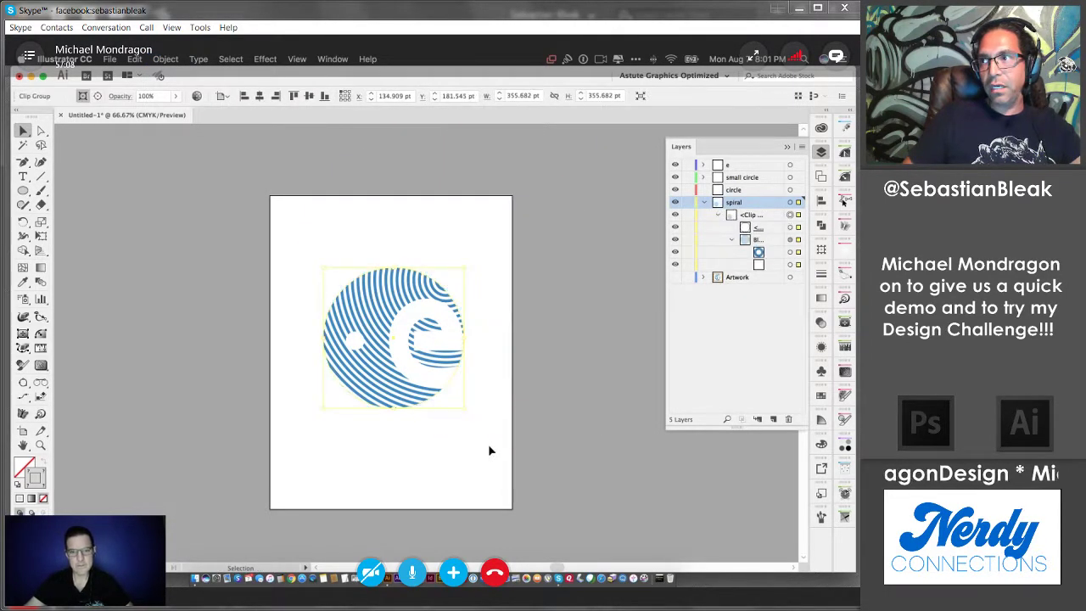
{"action": "left_click", "coordinate": [488, 446]}
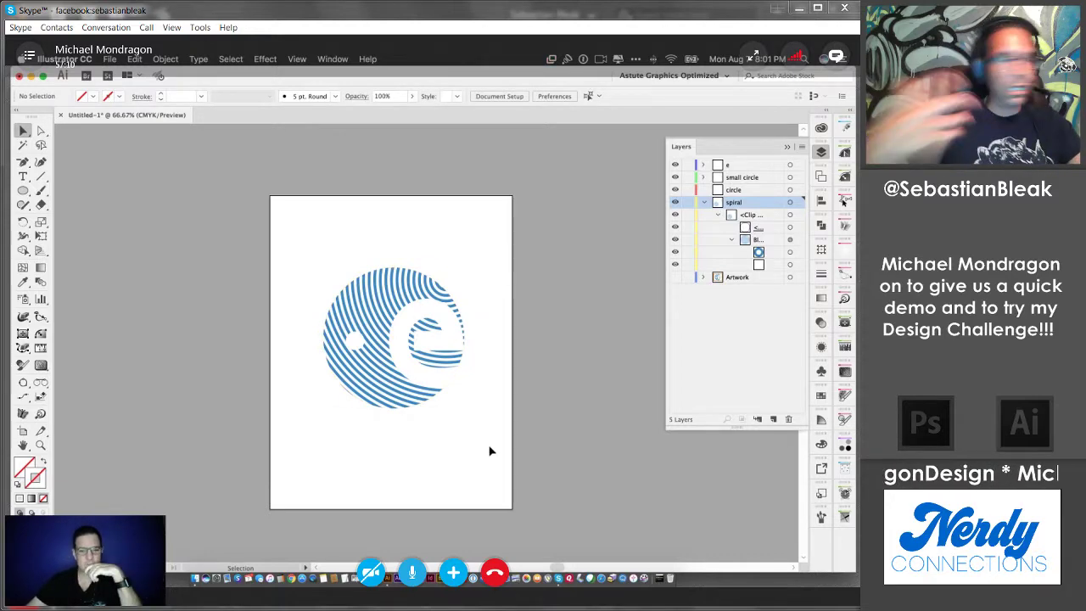
Step: Collapse the spiral layer, select its clipped rings and switch the clip group to Edit Contents
{"action": "key", "text": "super+equal"}
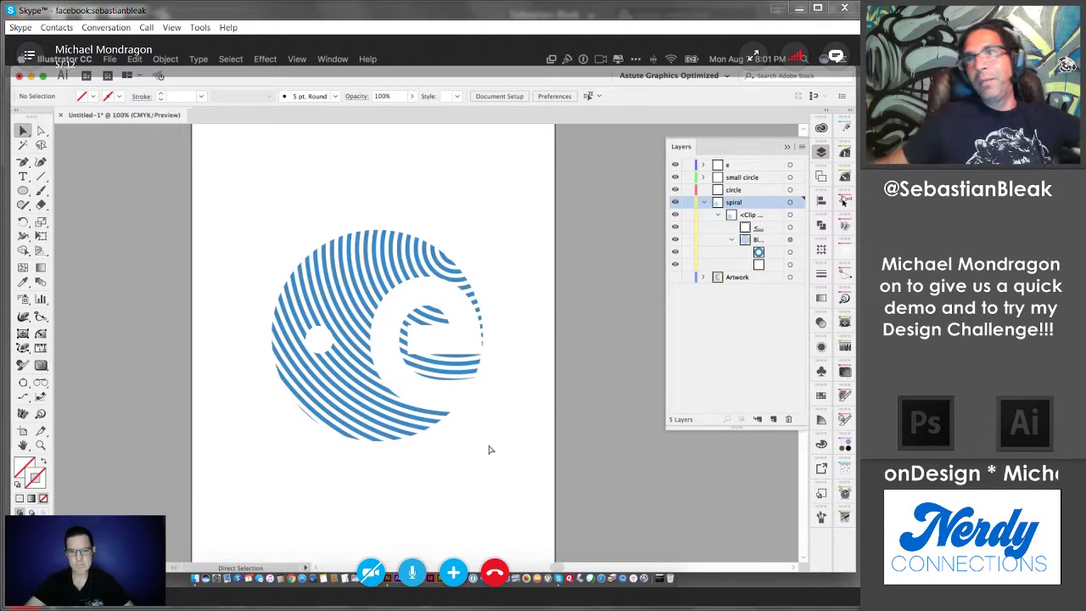
{"action": "key", "text": "super+equal"}
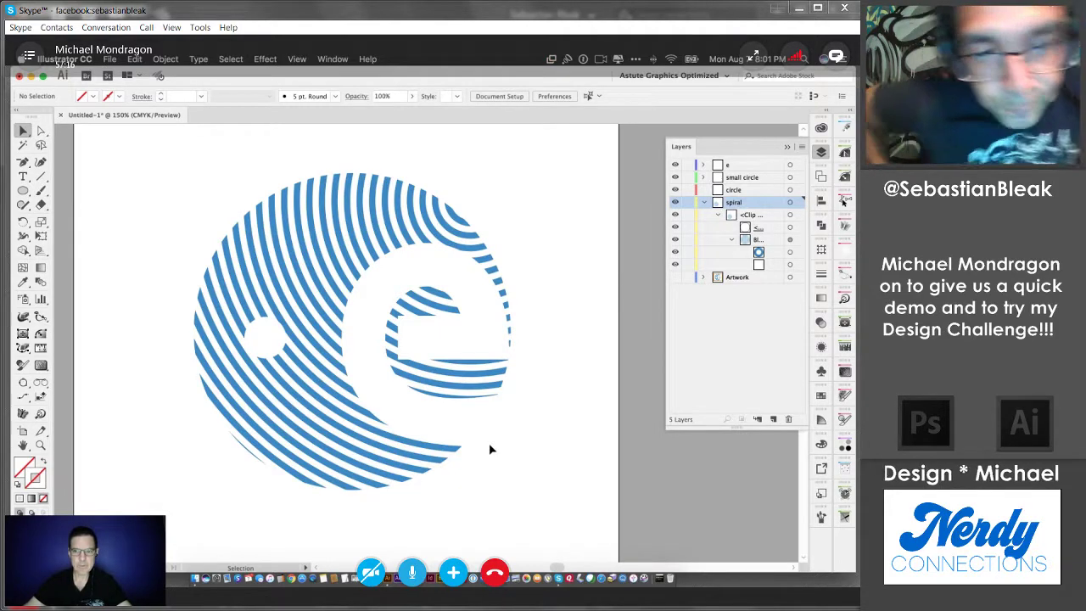
{"action": "left_click", "coordinate": [704, 203]}
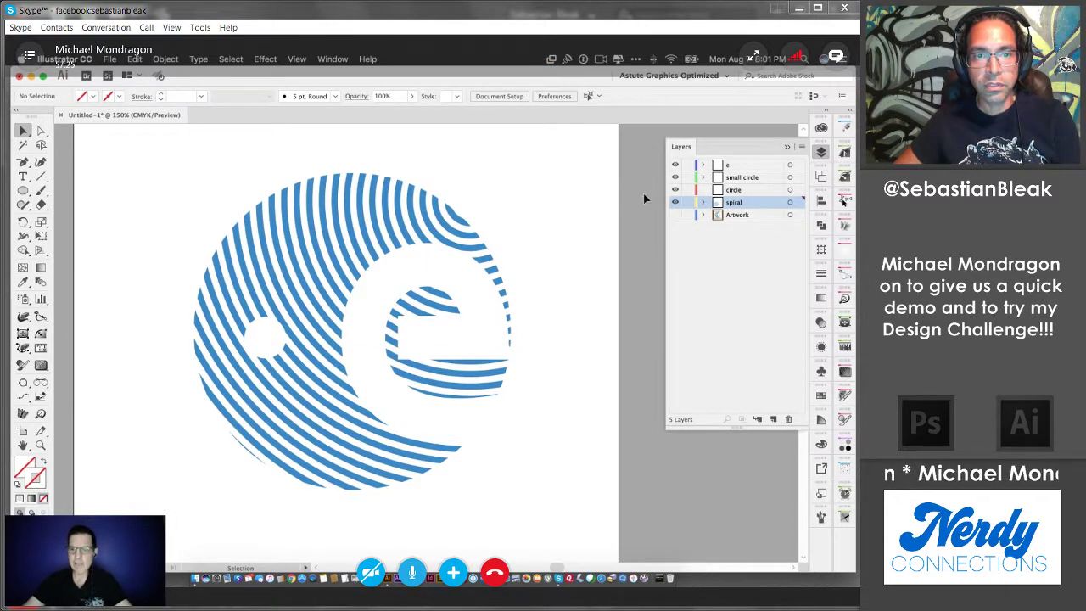
{"action": "left_click", "coordinate": [423, 214]}
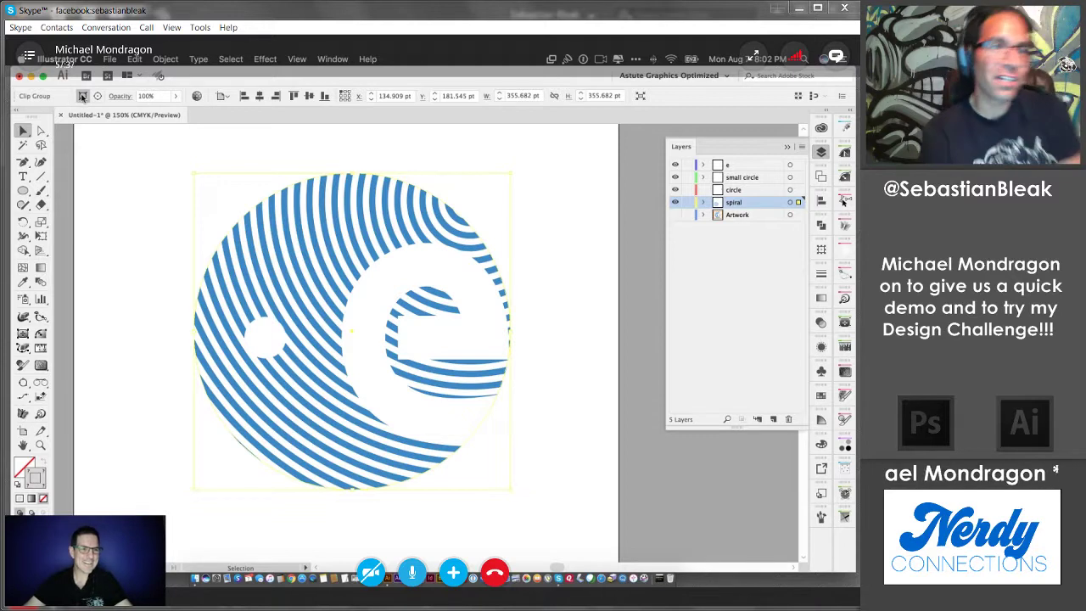
{"action": "left_click", "coordinate": [98, 95]}
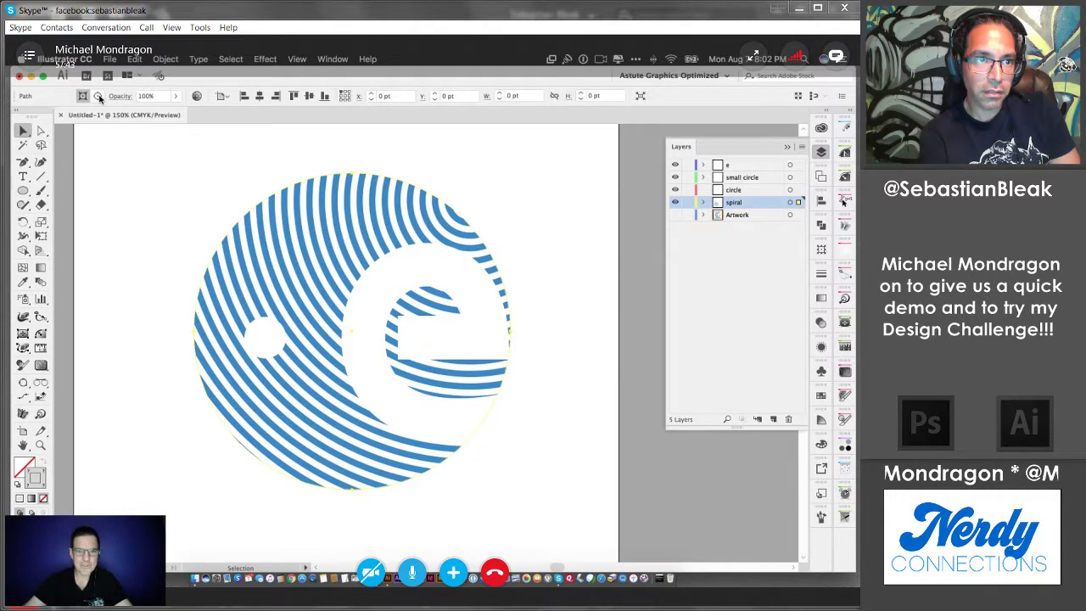
{"action": "left_click", "coordinate": [133, 146]}
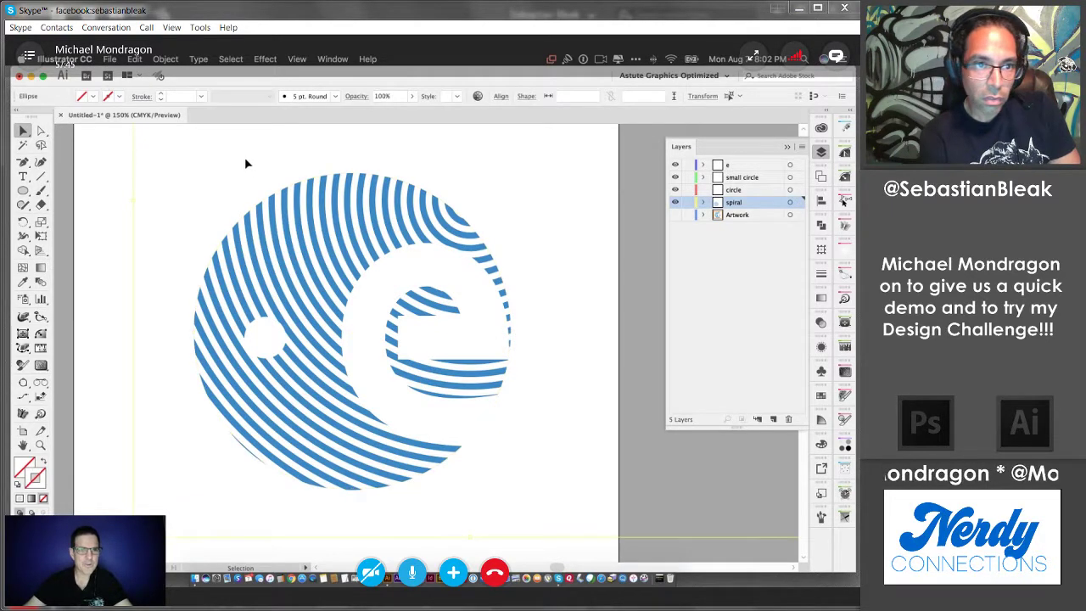
{"action": "left_click", "coordinate": [387, 217]}
{"action": "left_click", "coordinate": [95, 97]}
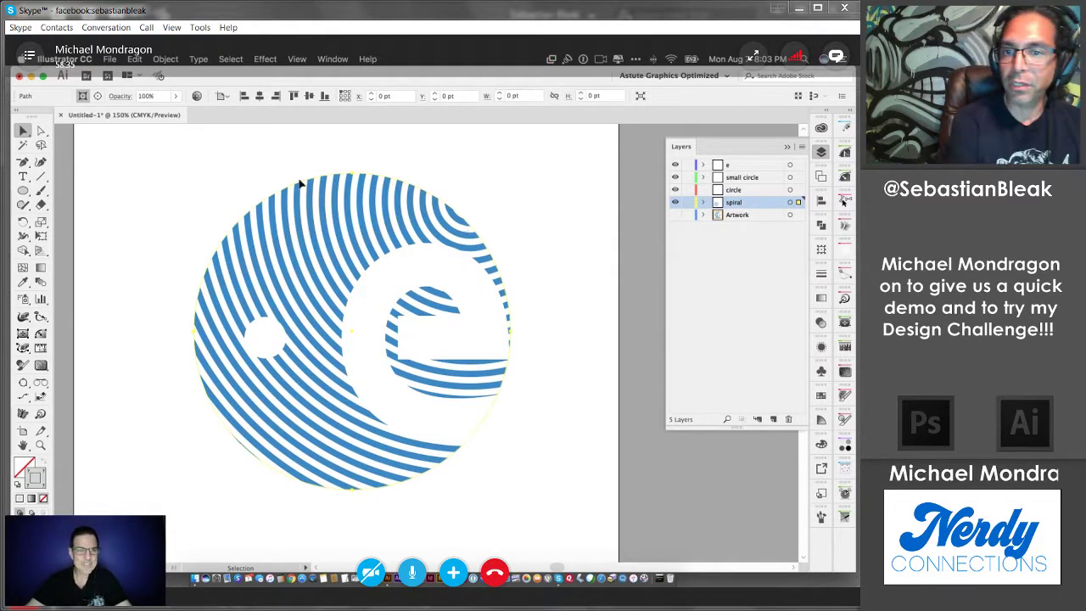
Step: Expand the whole spiral layer, widen the layer list to show full names, and examine the Blend and its two ellipses
{"action": "left_click", "coordinate": [703, 203], "text": "alt"}
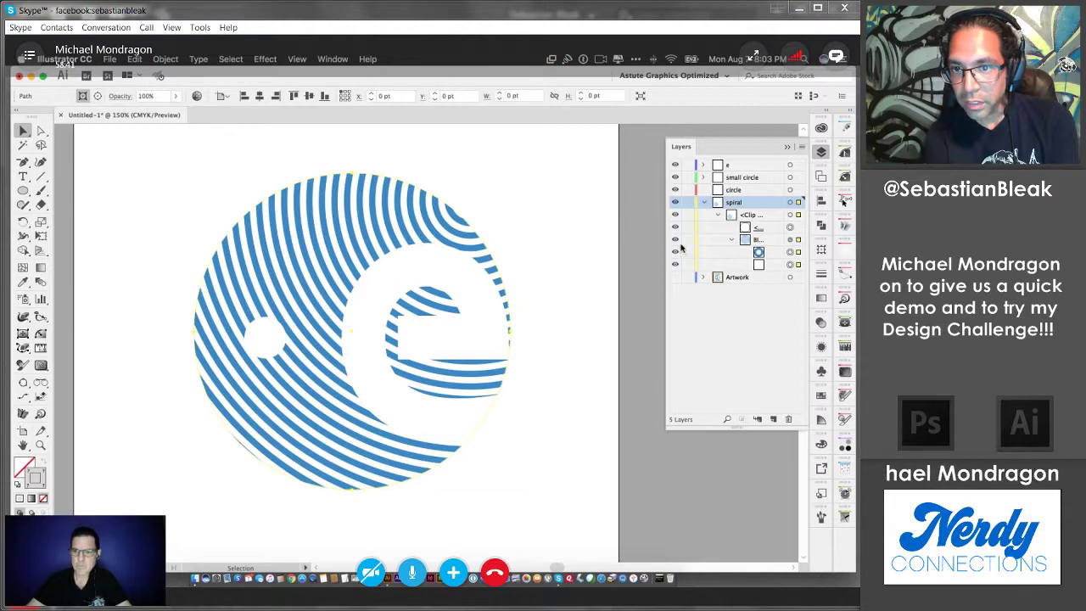
{"action": "left_click_drag", "start_coordinate": [666, 251], "coordinate": [589, 251]}
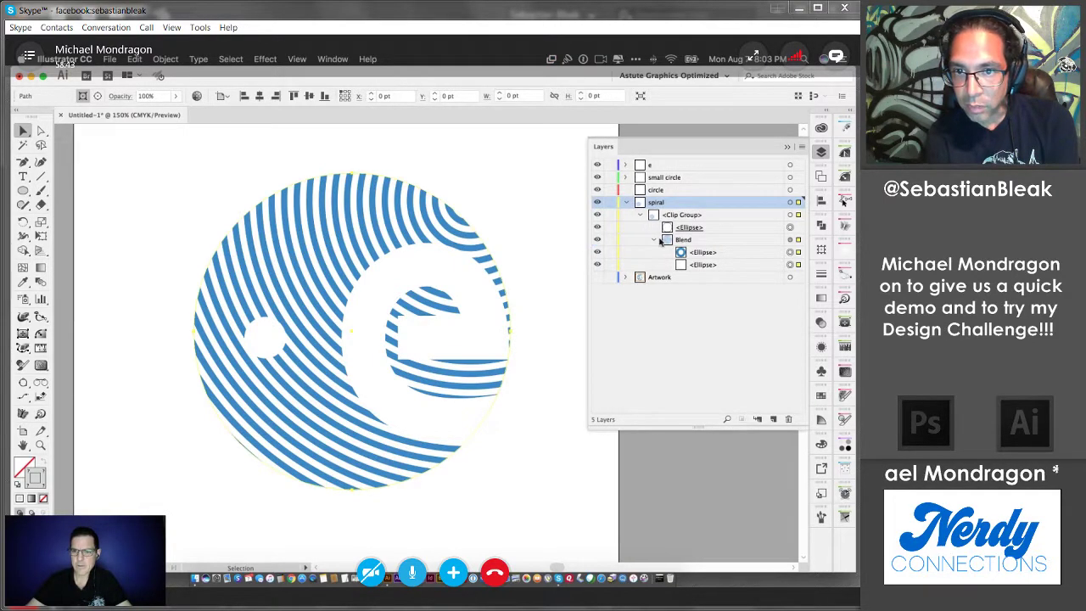
{"action": "left_click", "coordinate": [700, 241]}
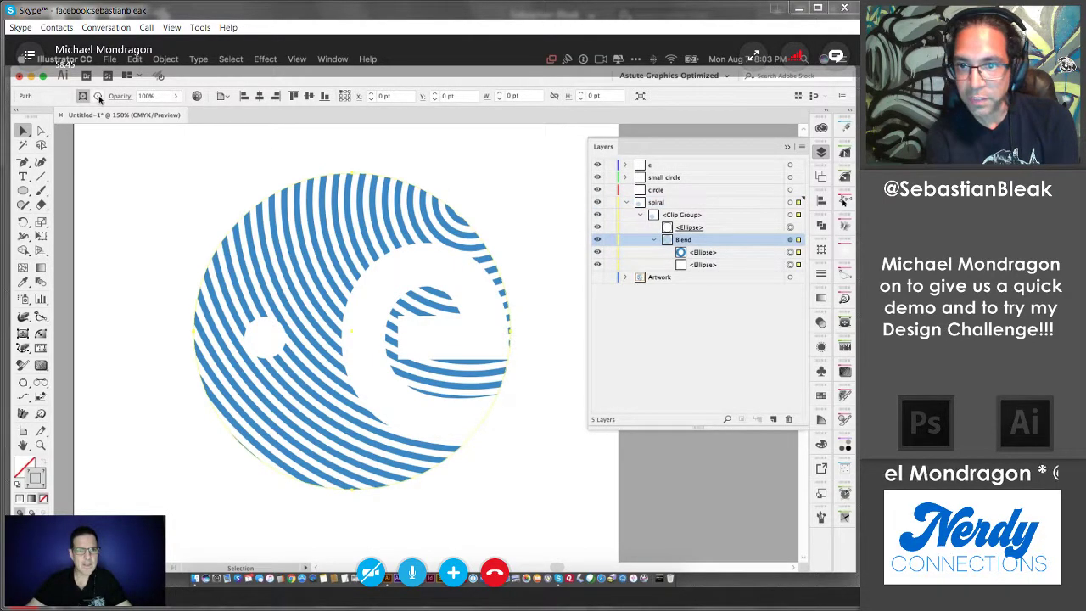
{"action": "left_click", "coordinate": [684, 253]}
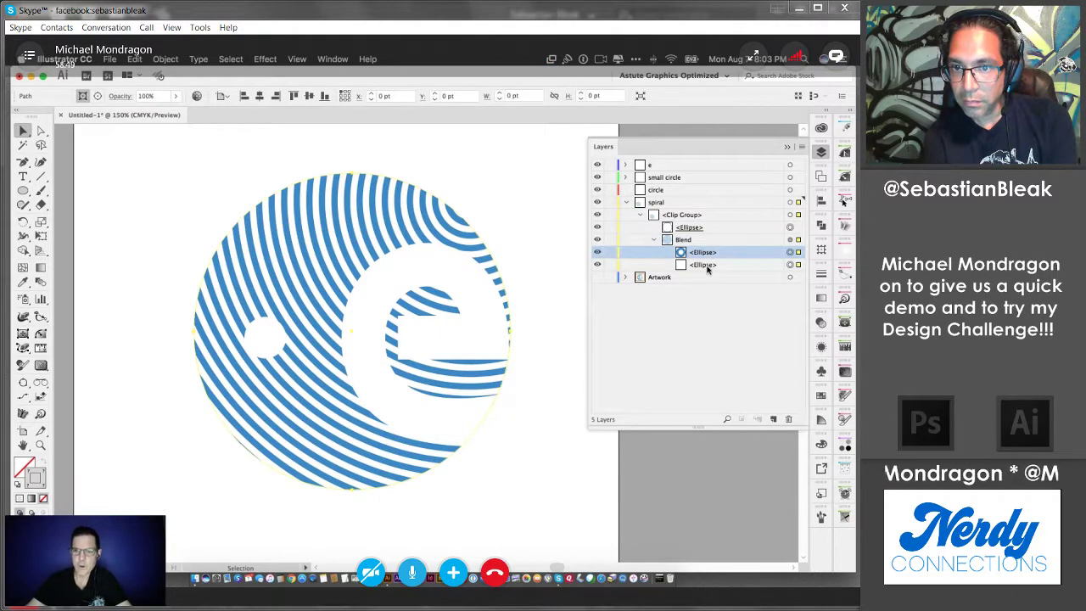
{"action": "left_click", "coordinate": [707, 265]}
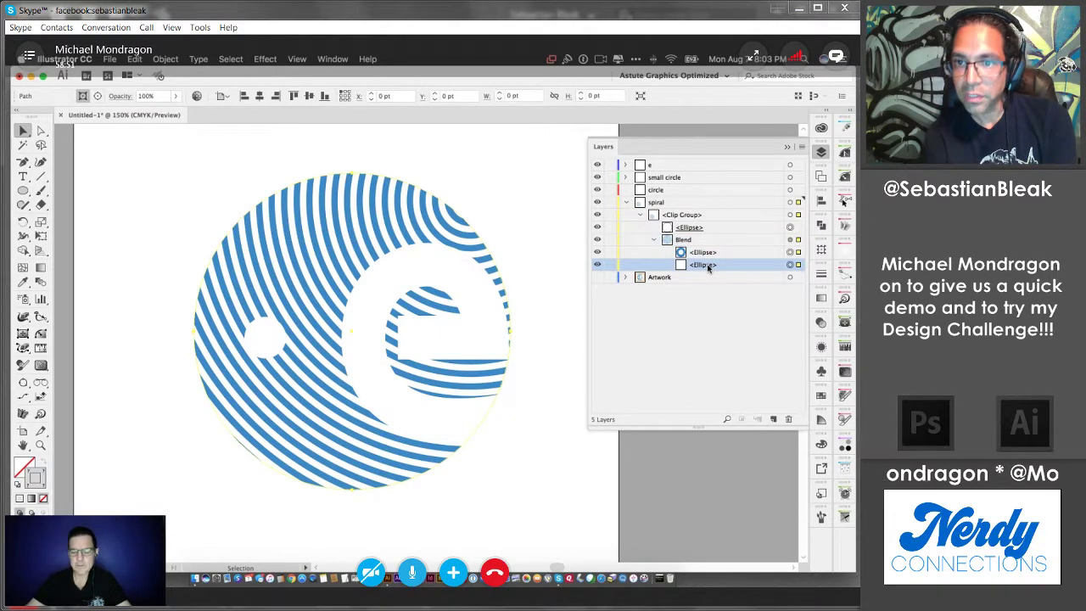
{"action": "left_click", "coordinate": [726, 253]}
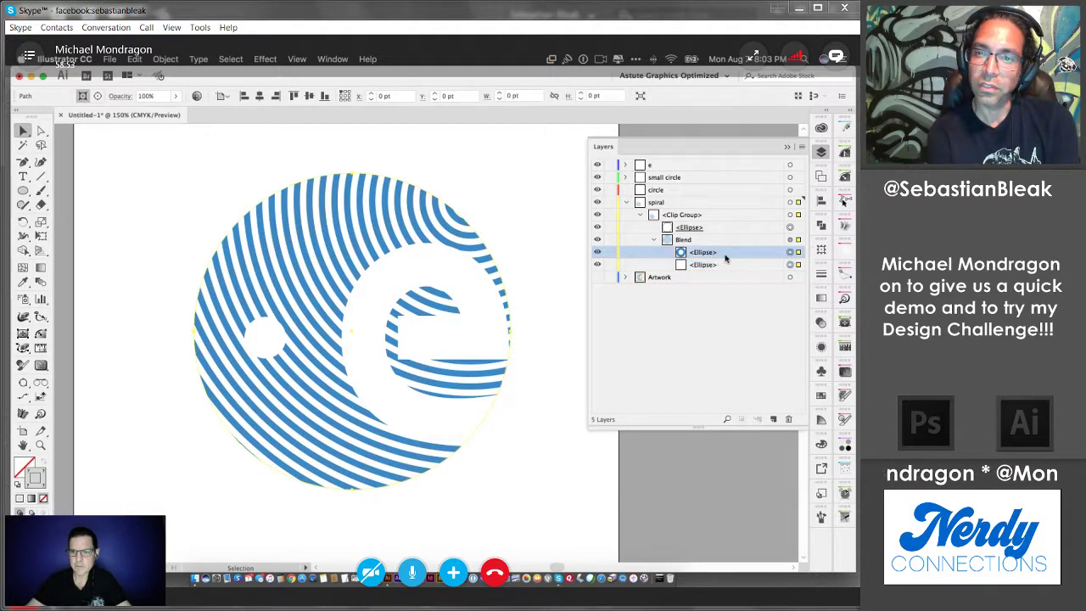
Step: Target the Blend and its ellipses in turn on the spiral layer, finishing with both ellipses selected together
{"action": "left_click", "coordinate": [790, 252]}
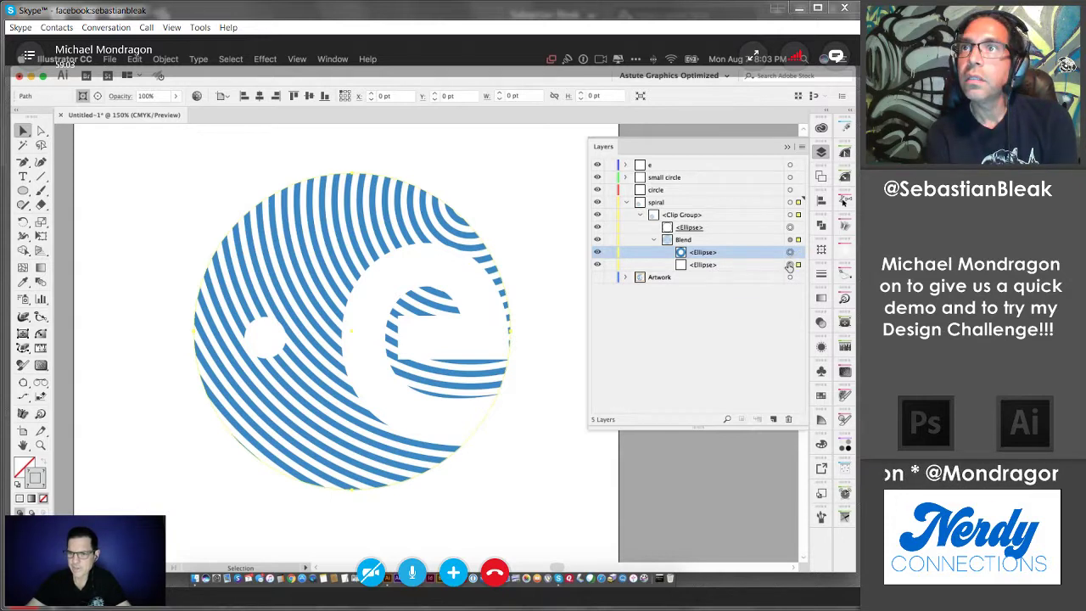
{"action": "left_click", "coordinate": [791, 253]}
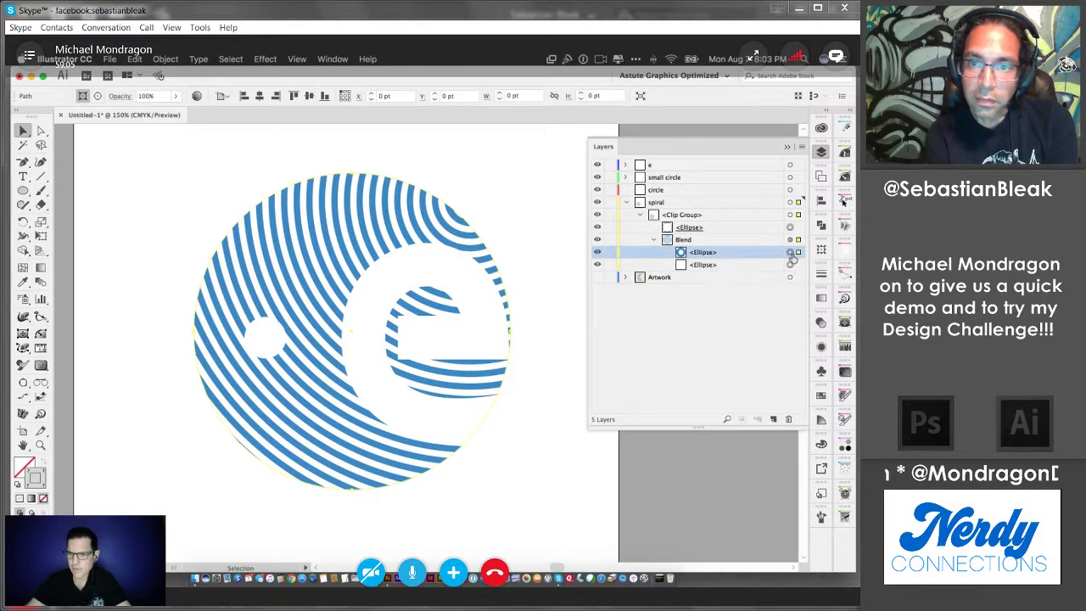
{"action": "left_click", "coordinate": [790, 239]}
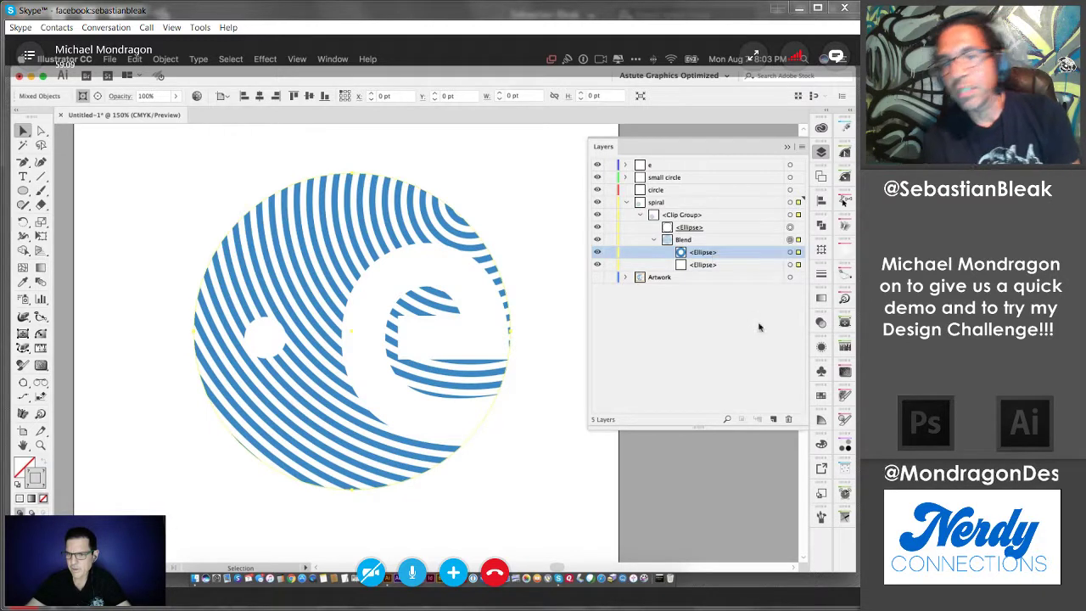
{"action": "left_click", "coordinate": [791, 253]}
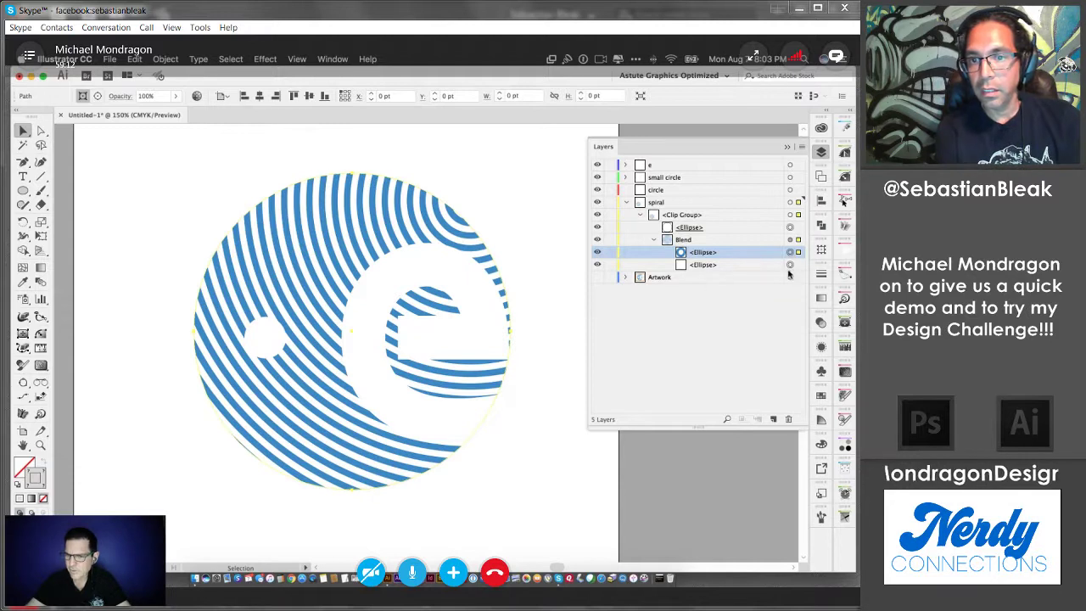
{"action": "left_click", "coordinate": [789, 266], "text": "shift"}
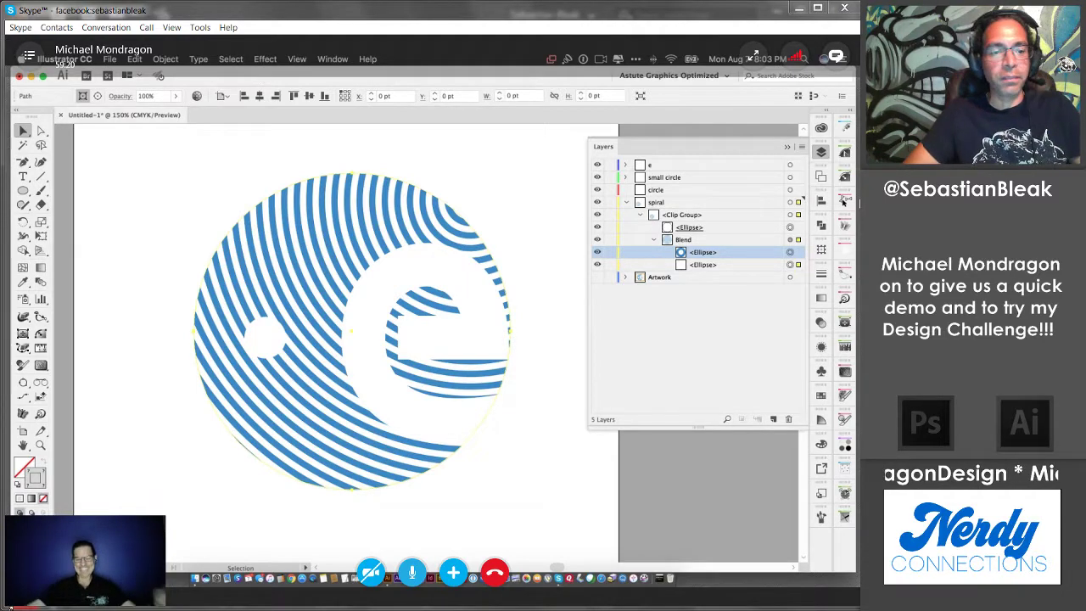
{"action": "left_click", "coordinate": [101, 557]}
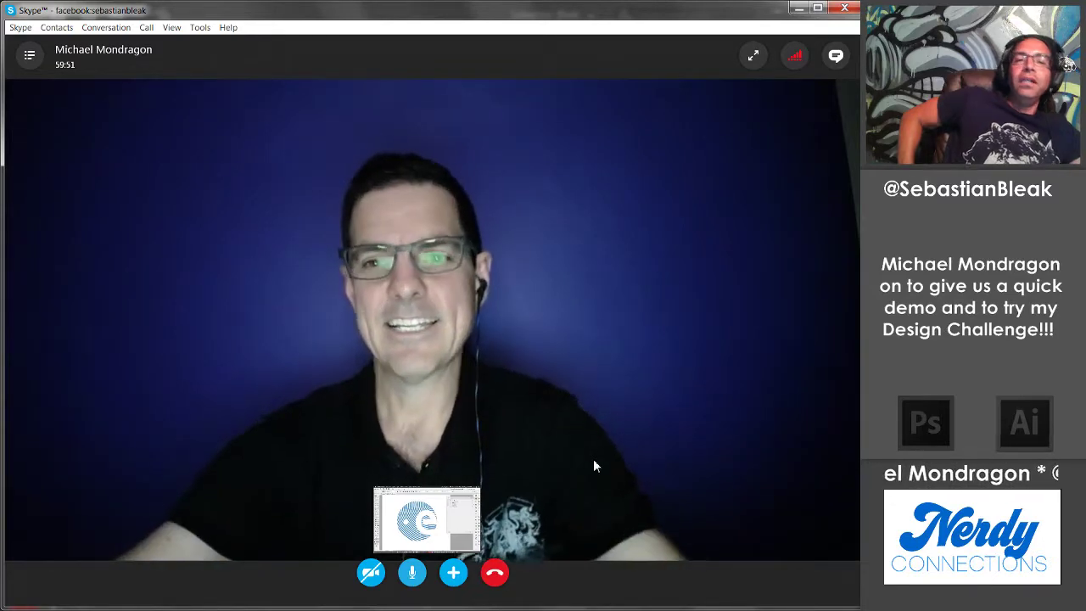
{"action": "left_click", "coordinate": [433, 532]}
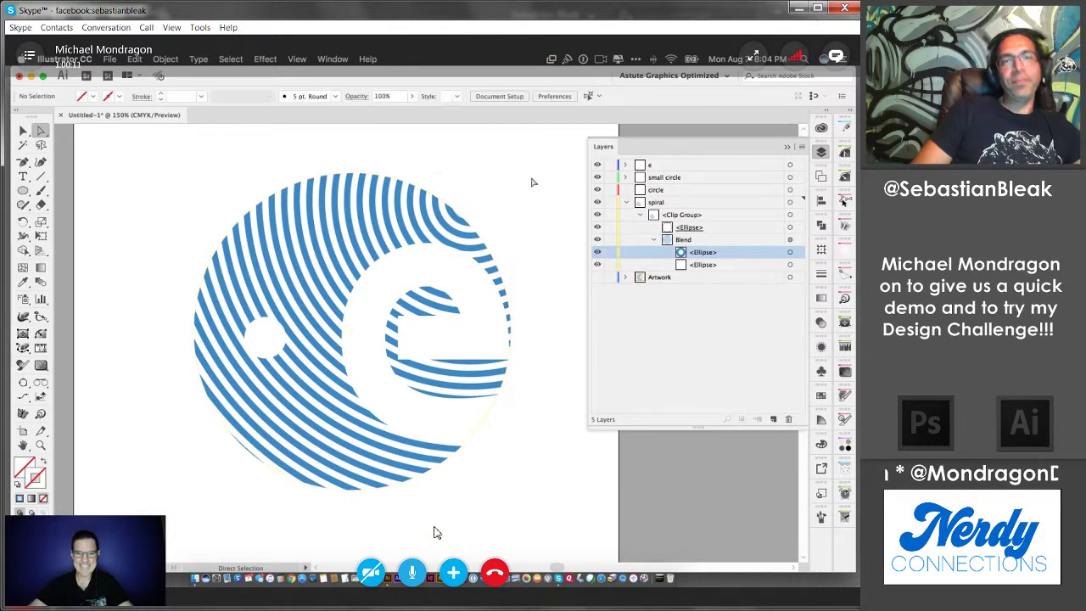
{"action": "left_click", "coordinate": [85, 558]}
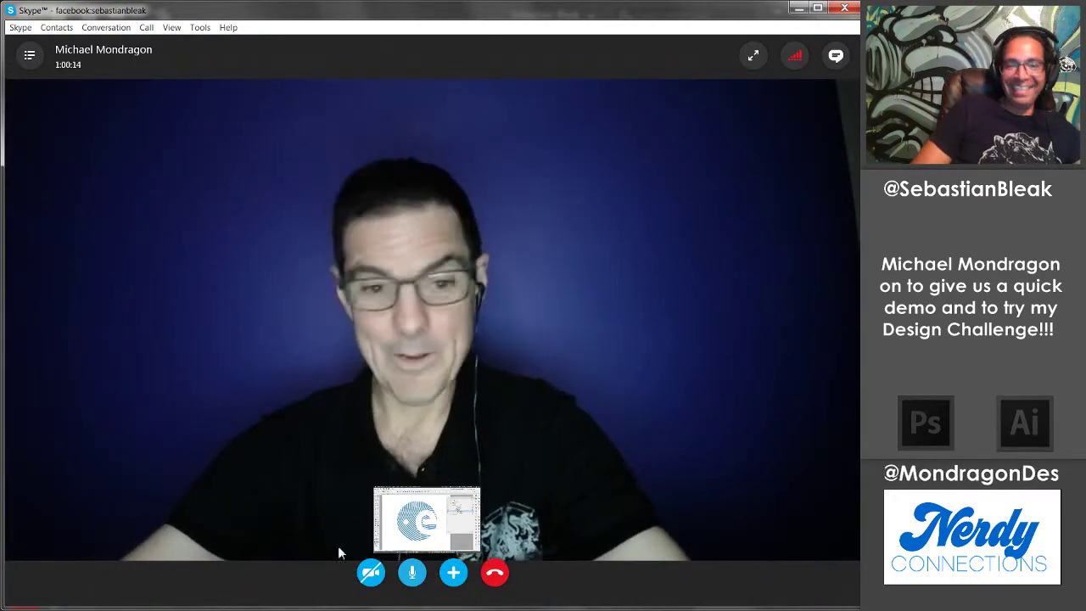
{"action": "left_click", "coordinate": [416, 524]}
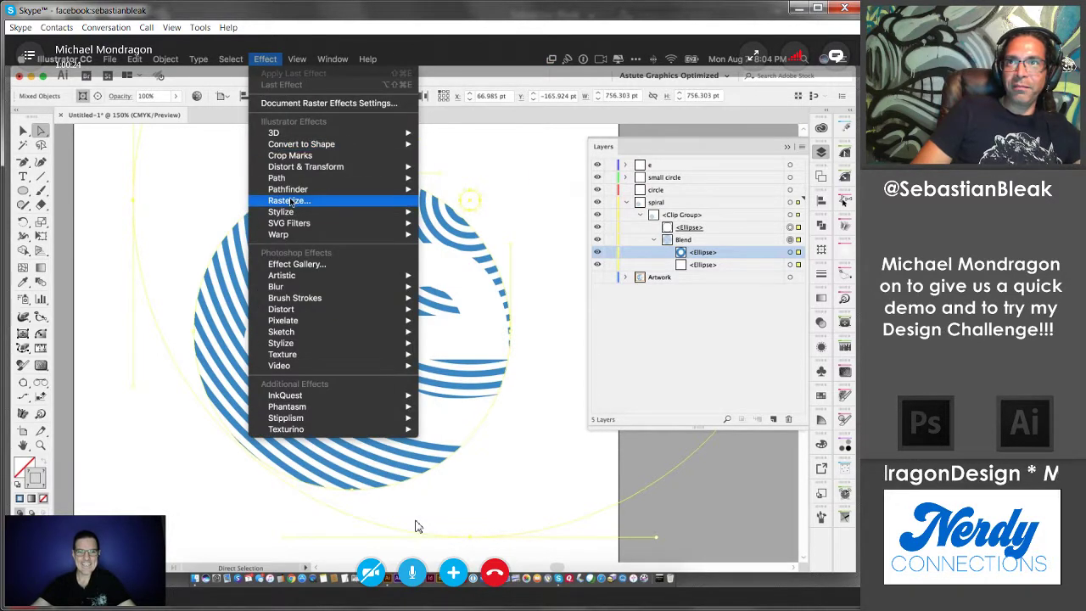
Step: Preview a Roughen effect on the selected ring blend with a size of 1% and a detail of 1 per inch
{"action": "mouse_move", "coordinate": [297, 225]}
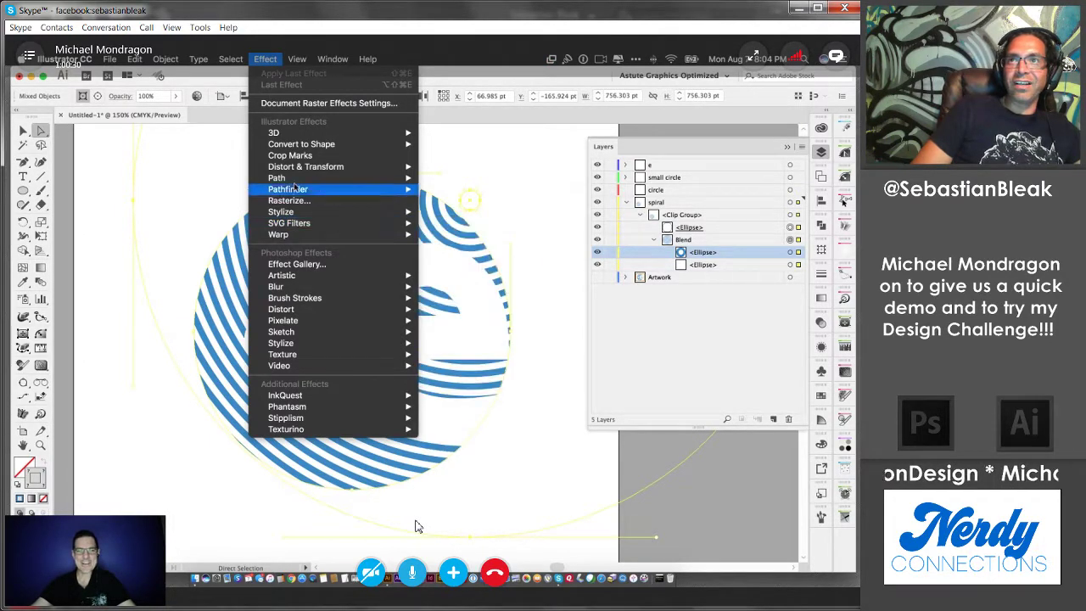
{"action": "mouse_move", "coordinate": [306, 166]}
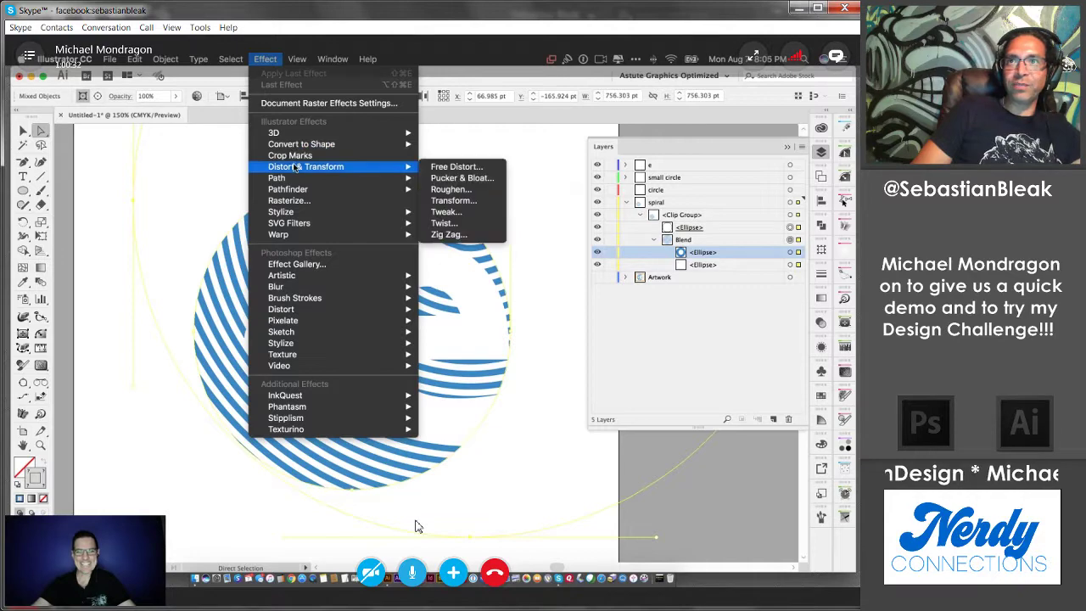
{"action": "left_click", "coordinate": [495, 195]}
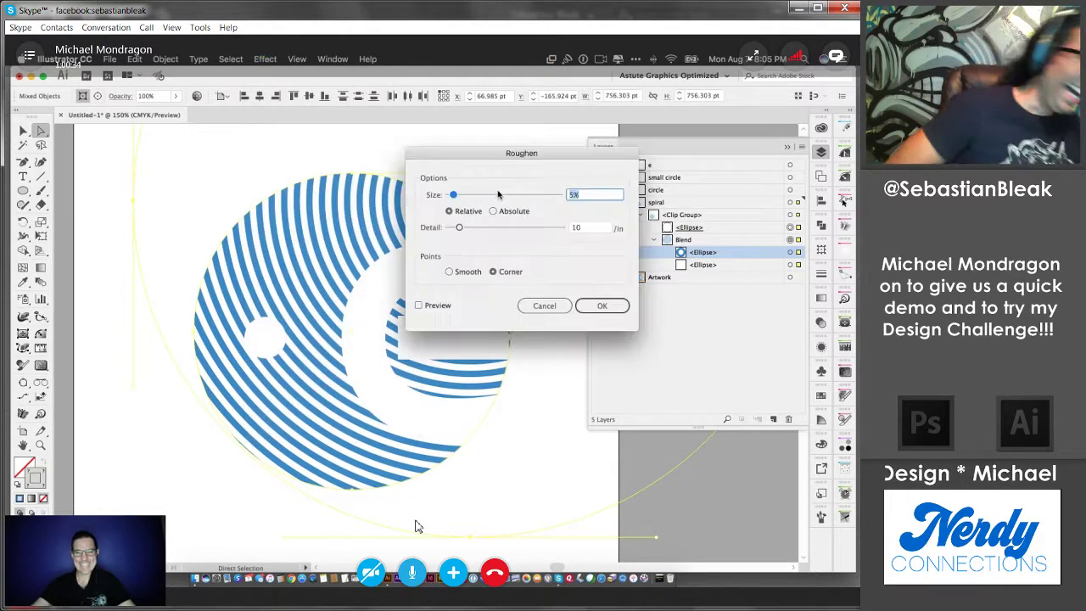
{"action": "left_click", "coordinate": [432, 308]}
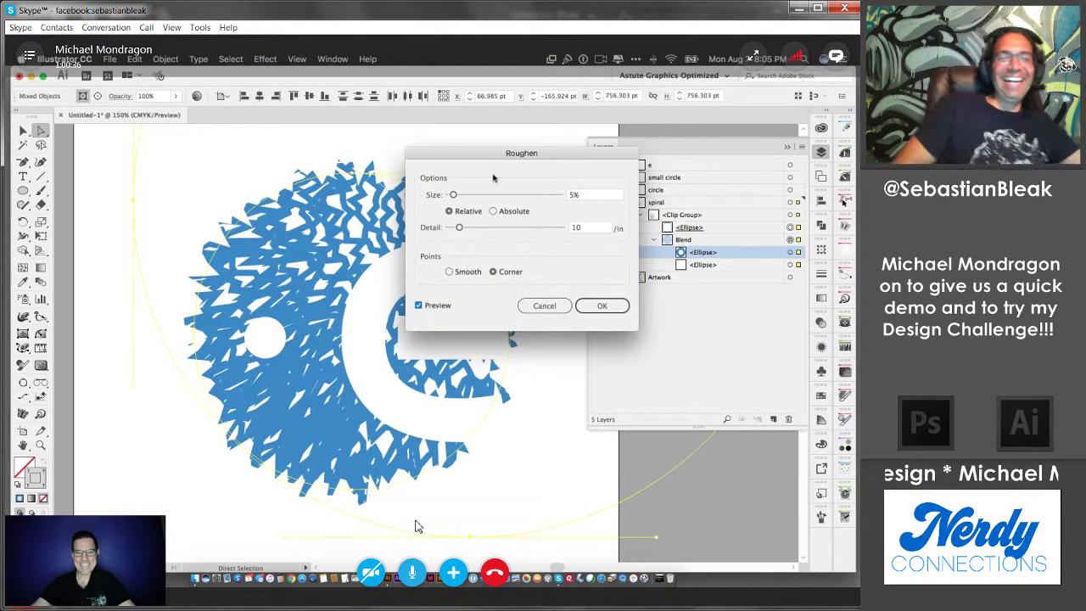
{"action": "double_click", "coordinate": [582, 195]}
{"action": "type", "text": "1"}
{"action": "double_click", "coordinate": [574, 228]}
{"action": "type", "text": "1"}
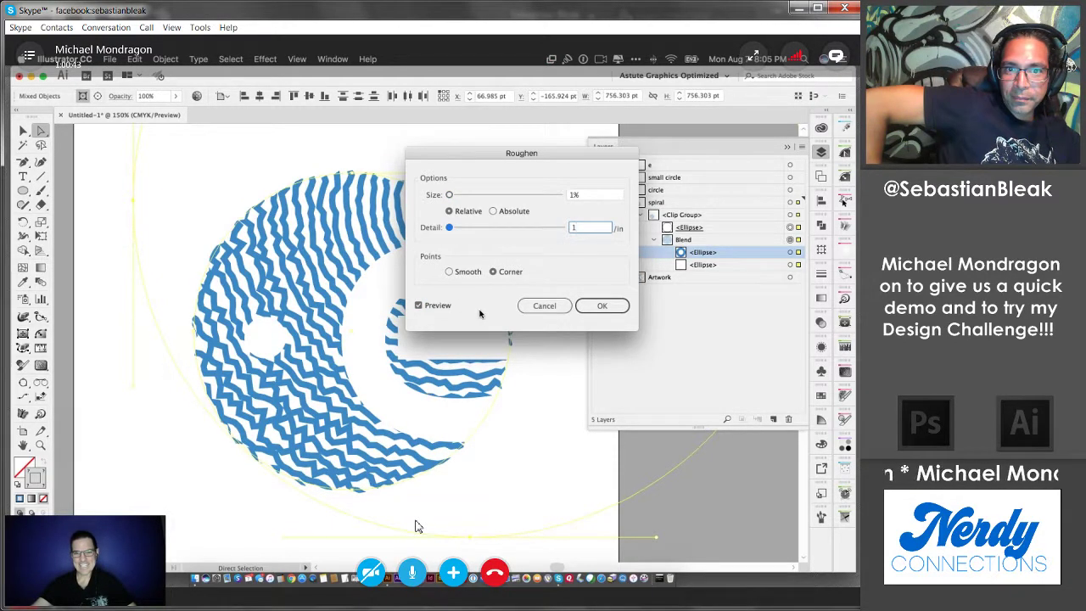
{"action": "key", "text": "Tab"}
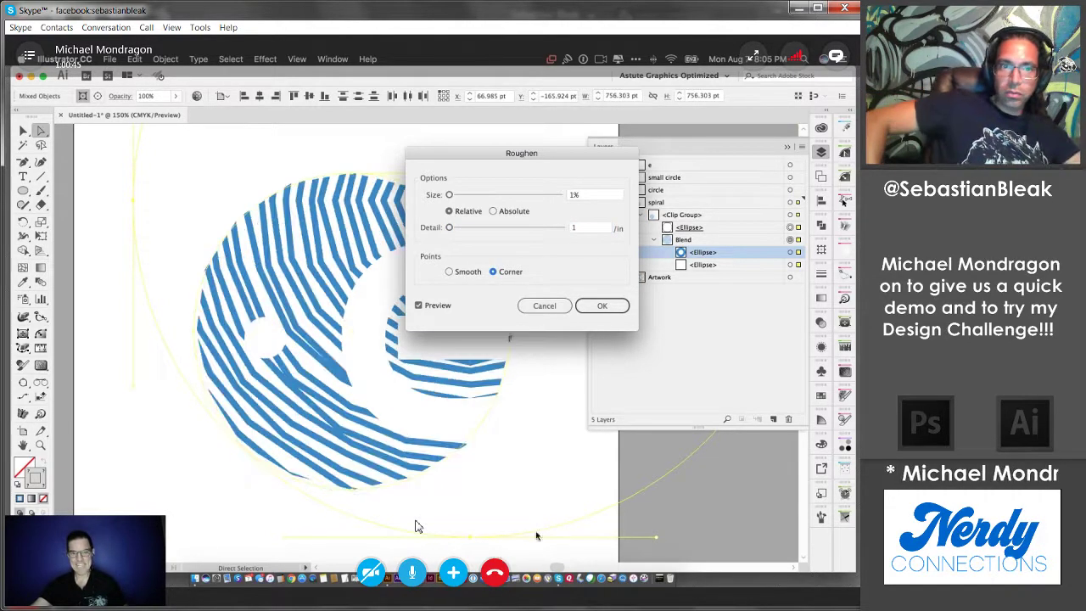
Step: Set the Roughen points to Smooth and the size to .125%, and apply the effect to the ring blend
{"action": "left_click", "coordinate": [451, 273]}
{"action": "left_click_drag", "start_coordinate": [589, 197], "coordinate": [521, 182]}
{"action": "type", "text": ".1243"}
{"action": "key", "text": "BackSpace"}
{"action": "key", "text": "BackSpace"}
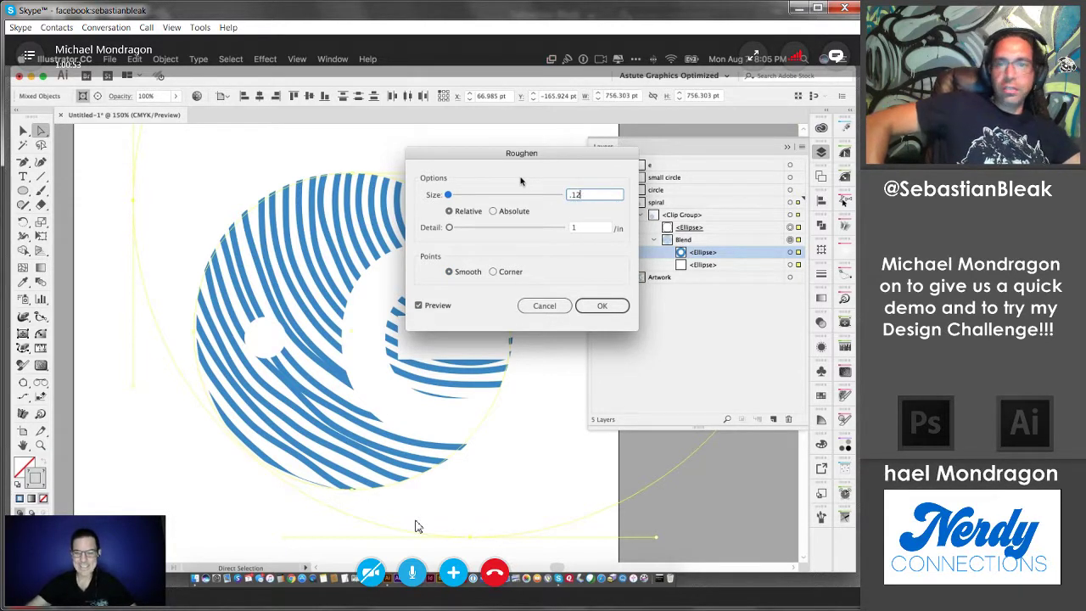
{"action": "type", "text": "3"}
{"action": "key", "text": "BackSpace"}
{"action": "type", "text": "5"}
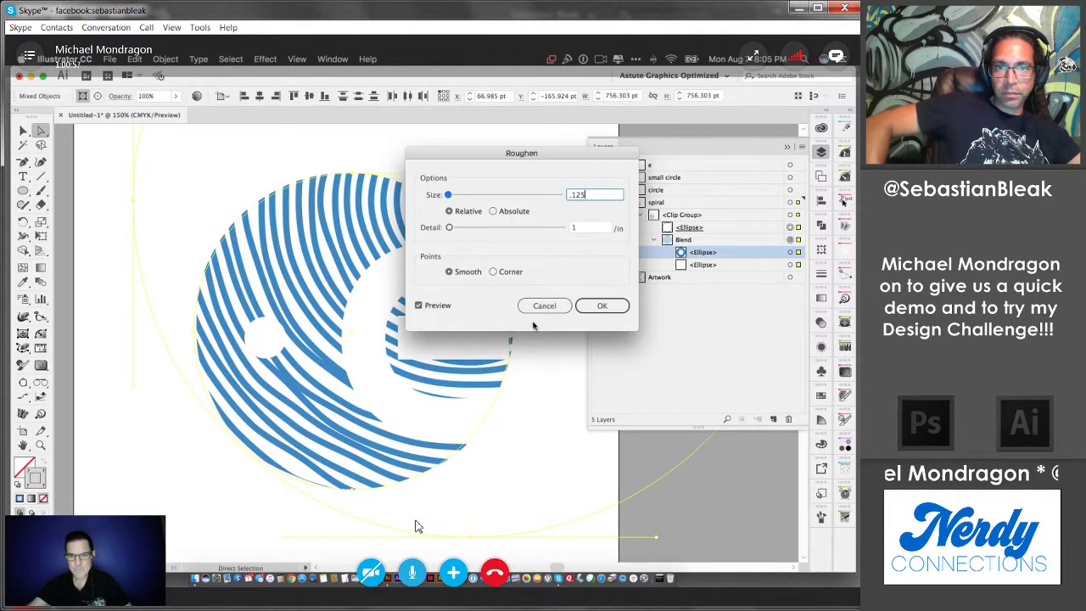
{"action": "left_click", "coordinate": [603, 306]}
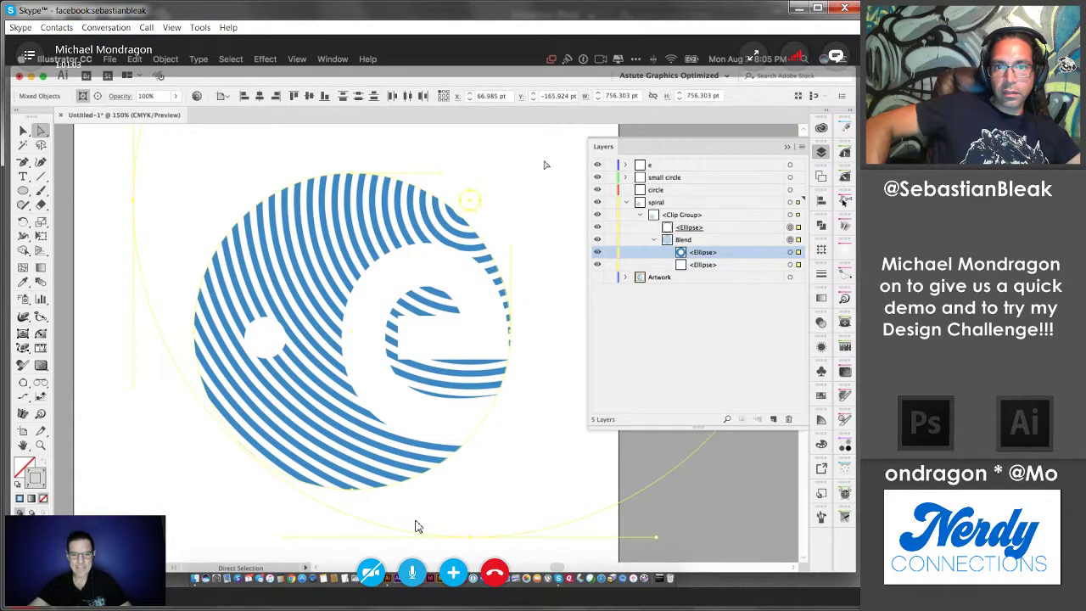
Step: Reapply the Roughen effect to the ring blend twice with the same settings, and deselect the artwork
{"action": "left_click", "coordinate": [292, 58]}
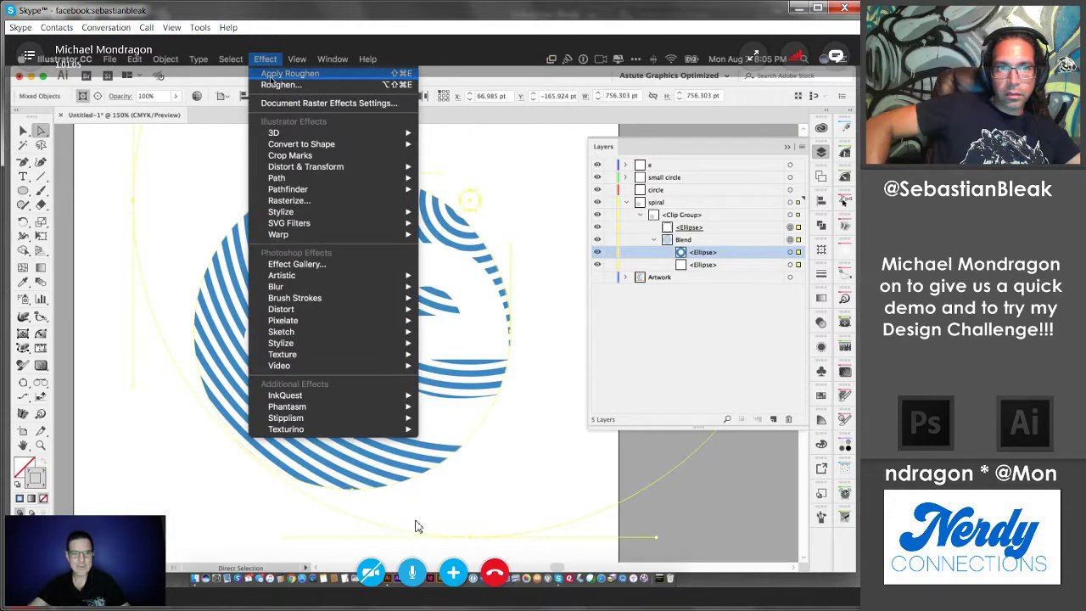
{"action": "left_click", "coordinate": [270, 75]}
{"action": "left_click", "coordinate": [276, 57]}
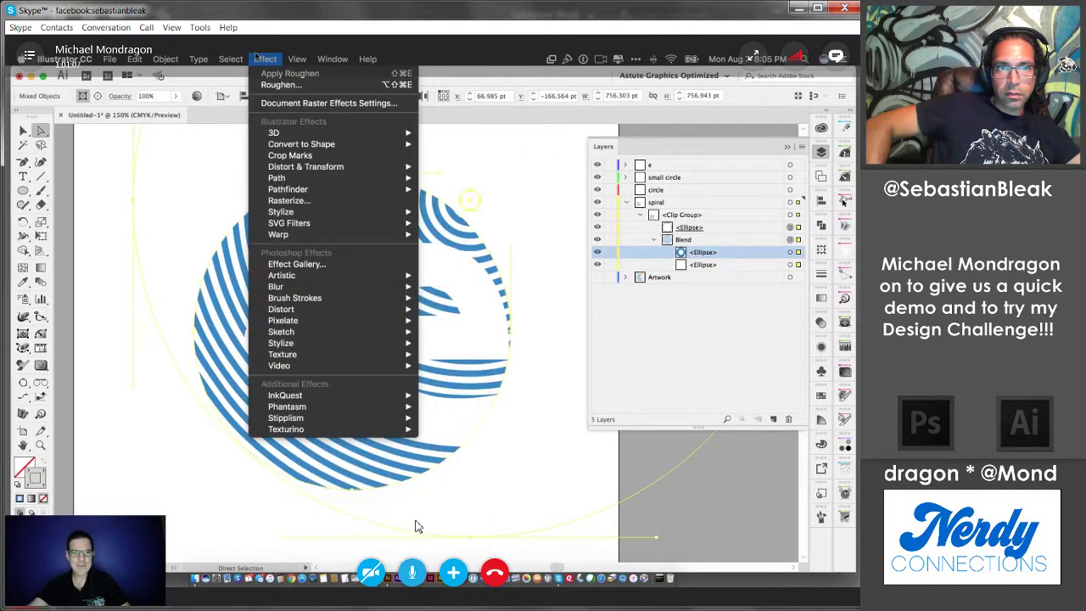
{"action": "left_click", "coordinate": [257, 75]}
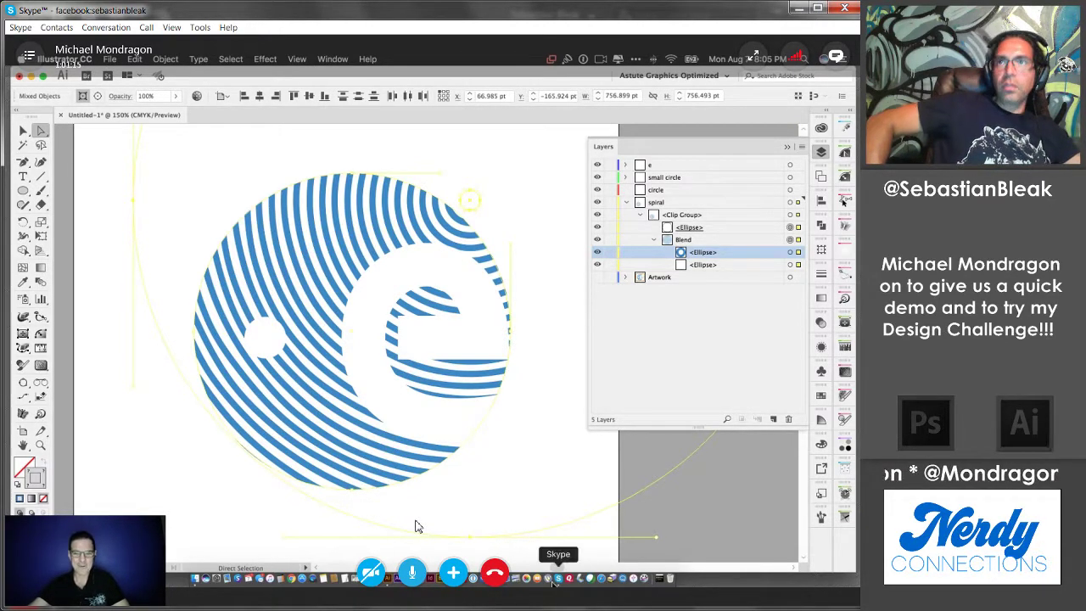
{"action": "left_click", "coordinate": [527, 485]}
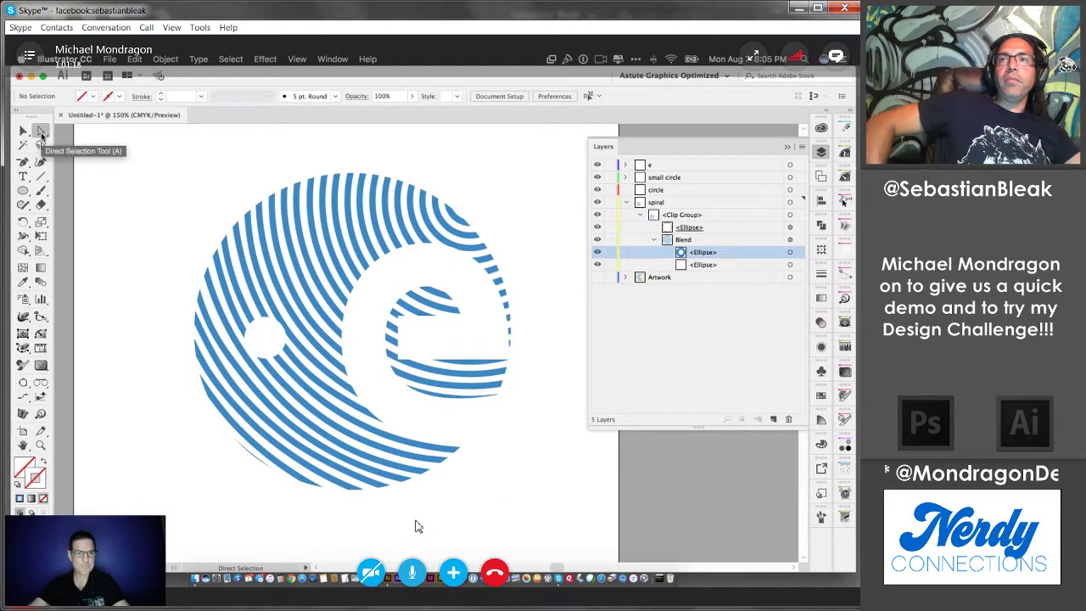
Step: Increase the stroke weight of the blend's large outer ellipse to 2 pt and on to 3 pt, and deselect it
{"action": "left_click", "coordinate": [41, 132]}
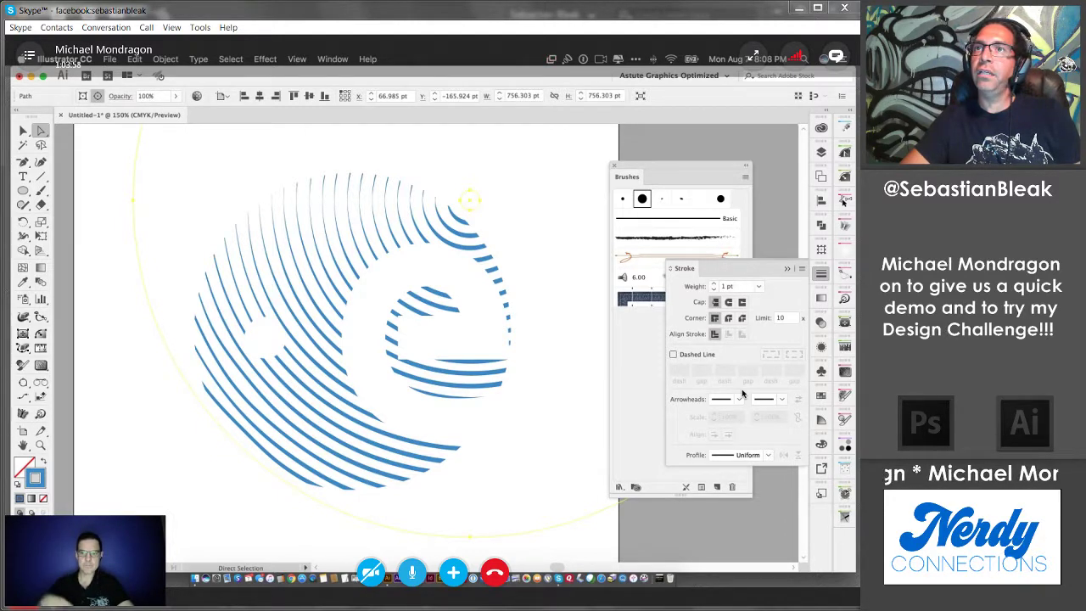
{"action": "left_click", "coordinate": [714, 283]}
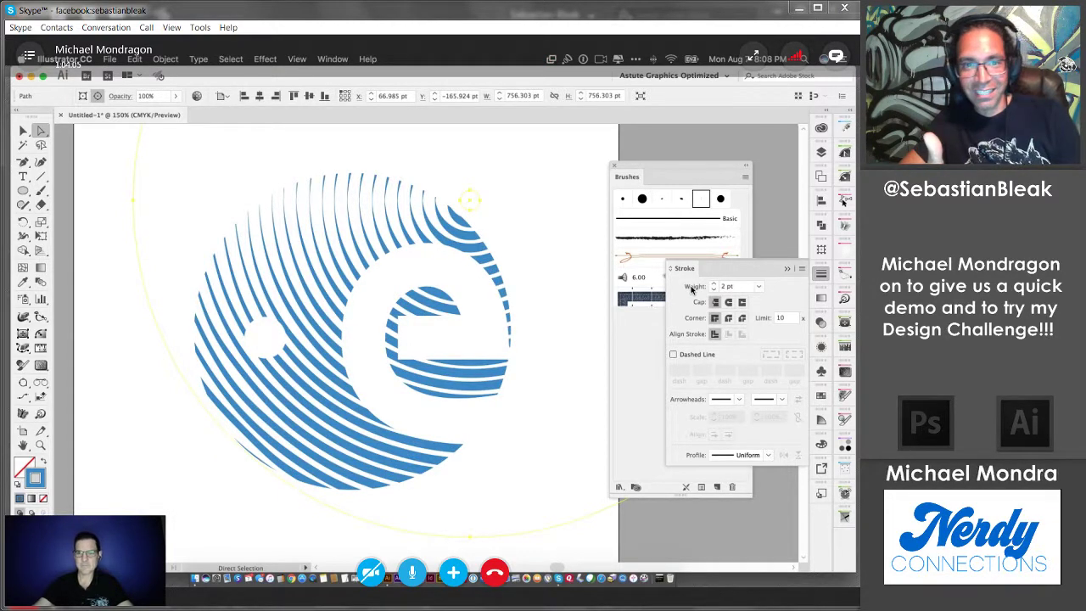
{"action": "left_click", "coordinate": [714, 284]}
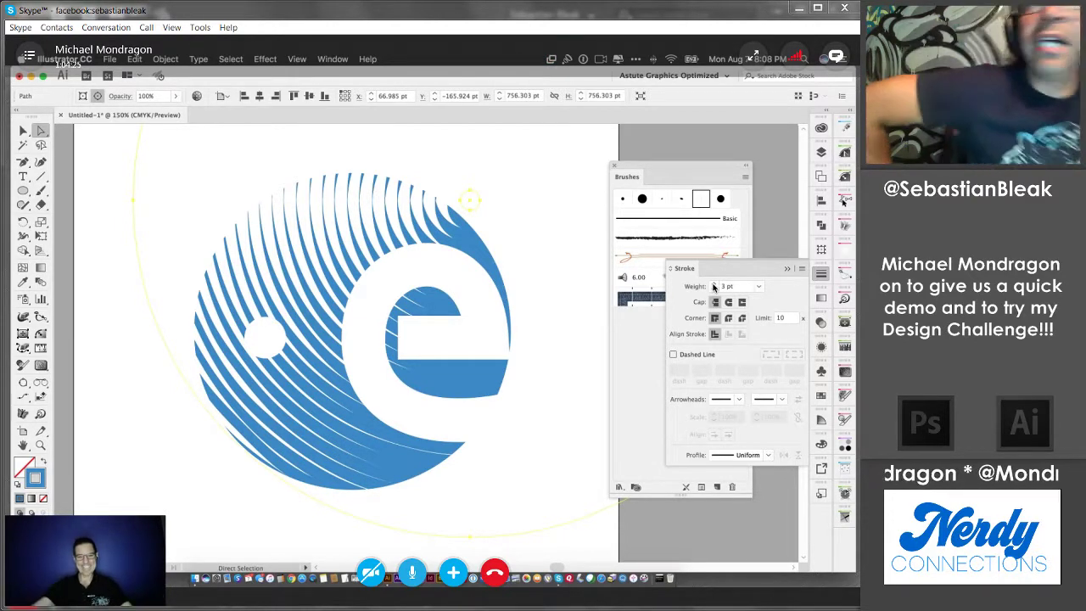
{"action": "key", "text": "super+minus"}
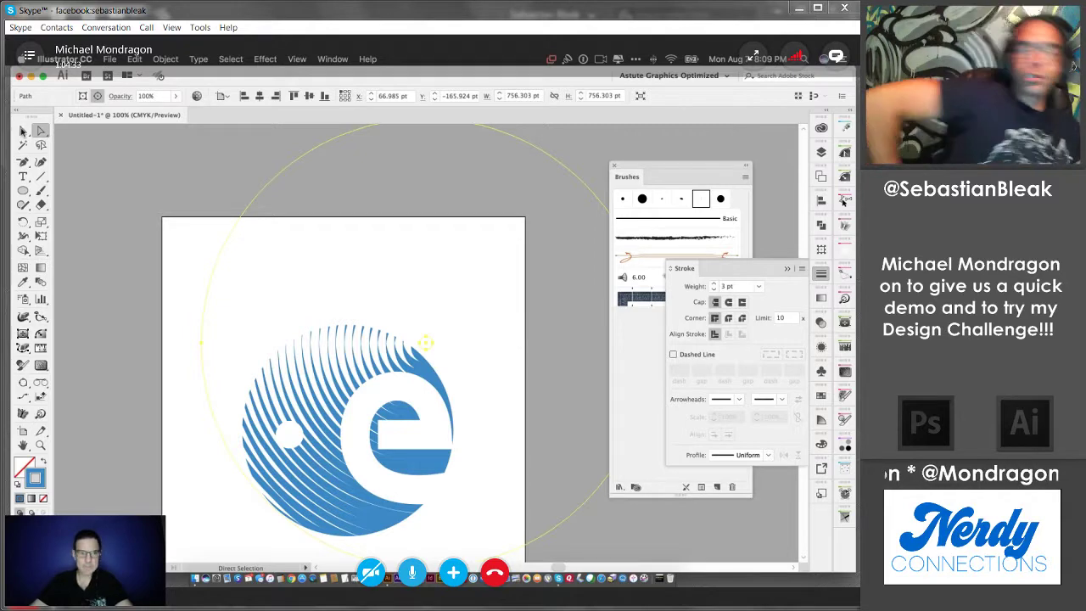
{"action": "left_click", "coordinate": [23, 132]}
{"action": "left_click", "coordinate": [150, 176]}
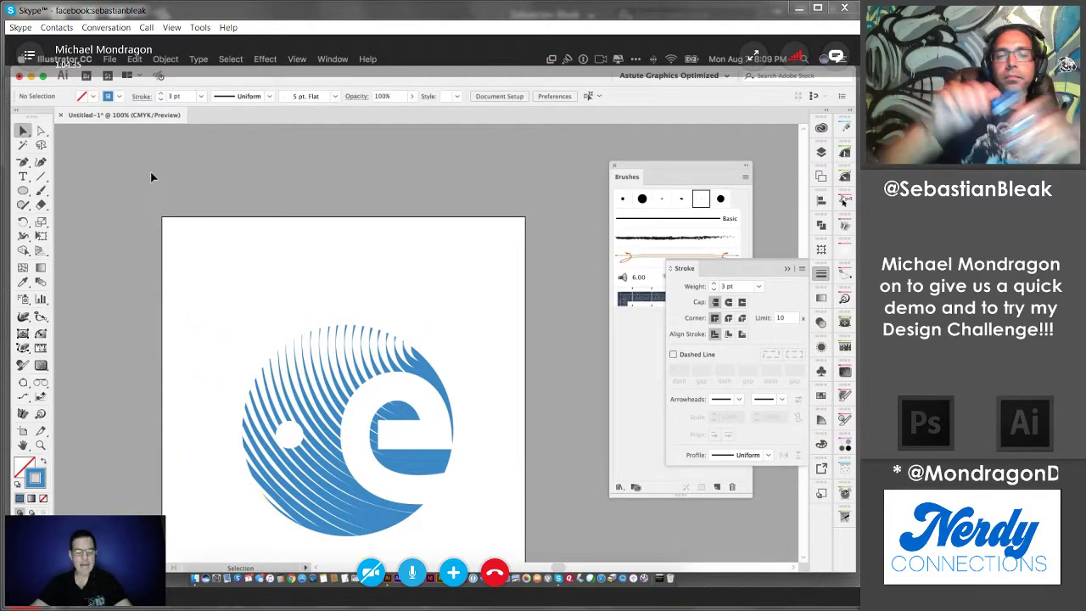